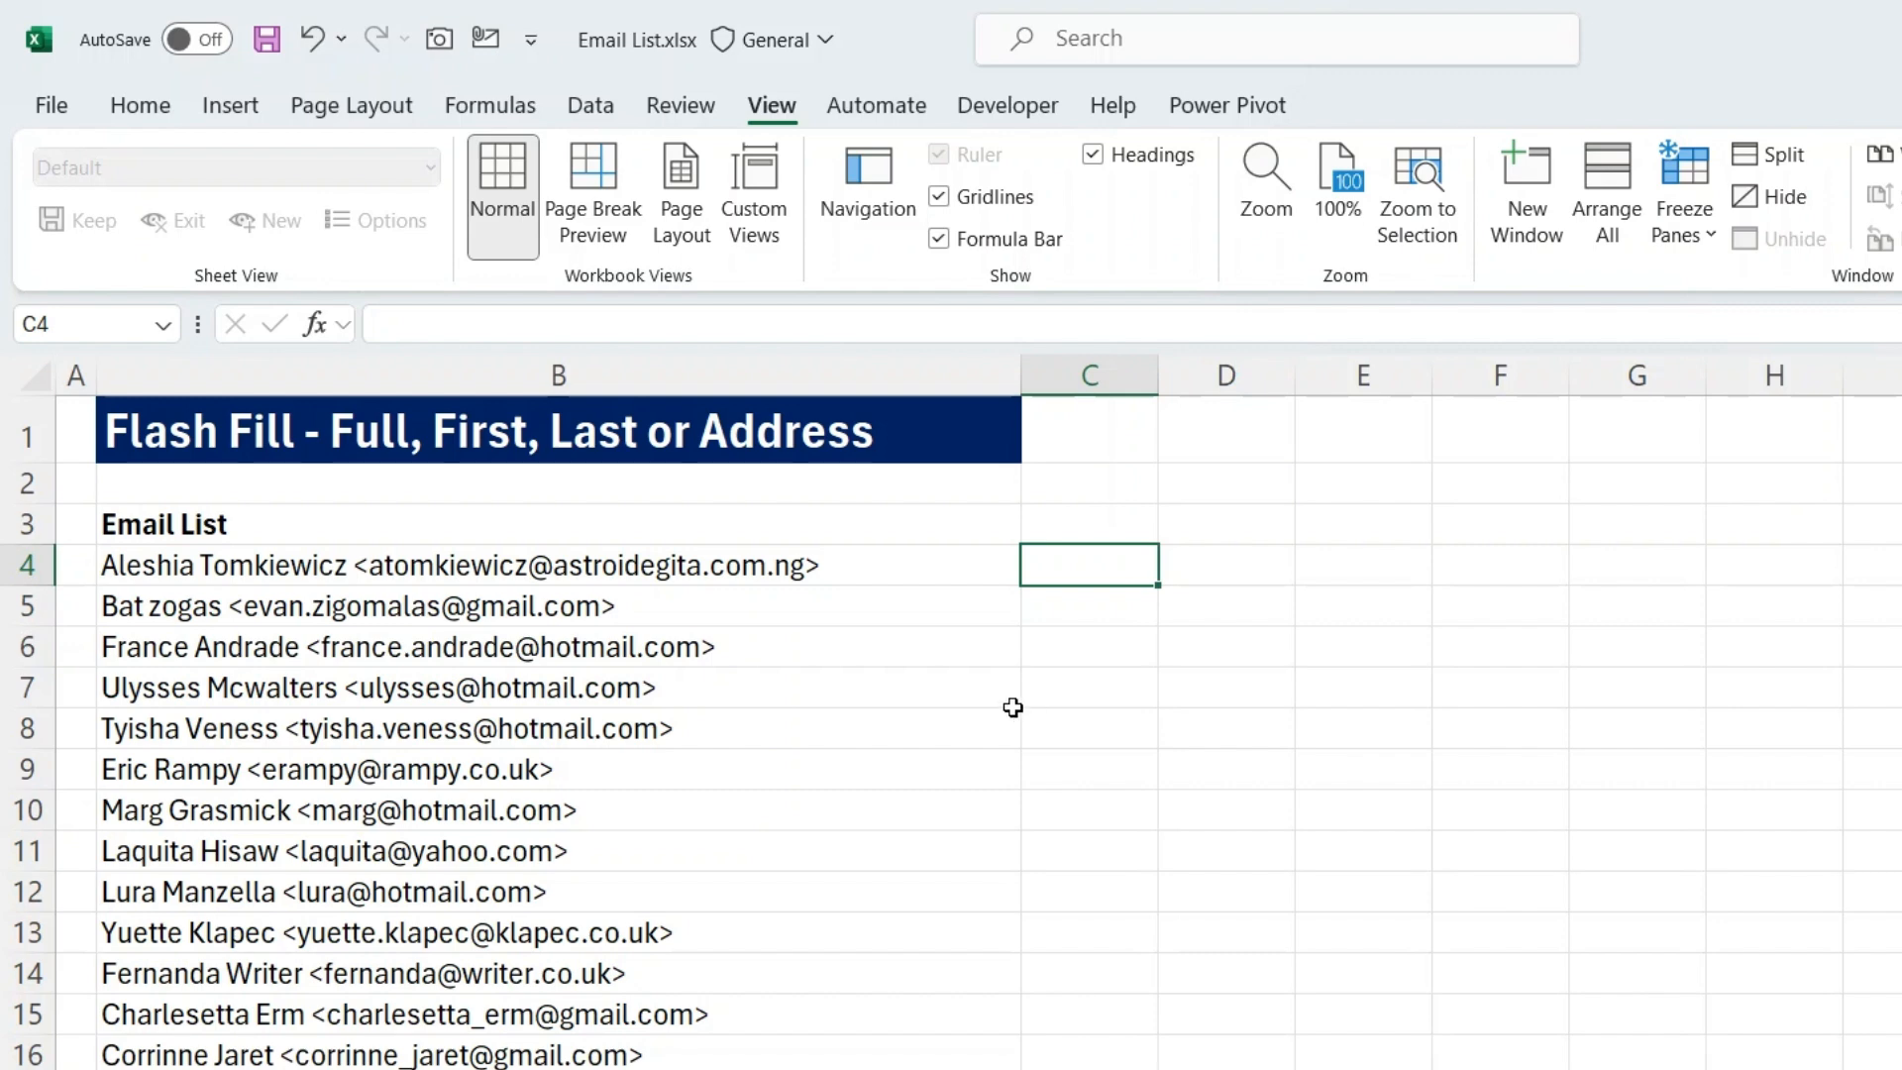
Step: Enter the first contact's first name in C4 and Flash Fill the remaining first names down column C
left_click(325, 578)
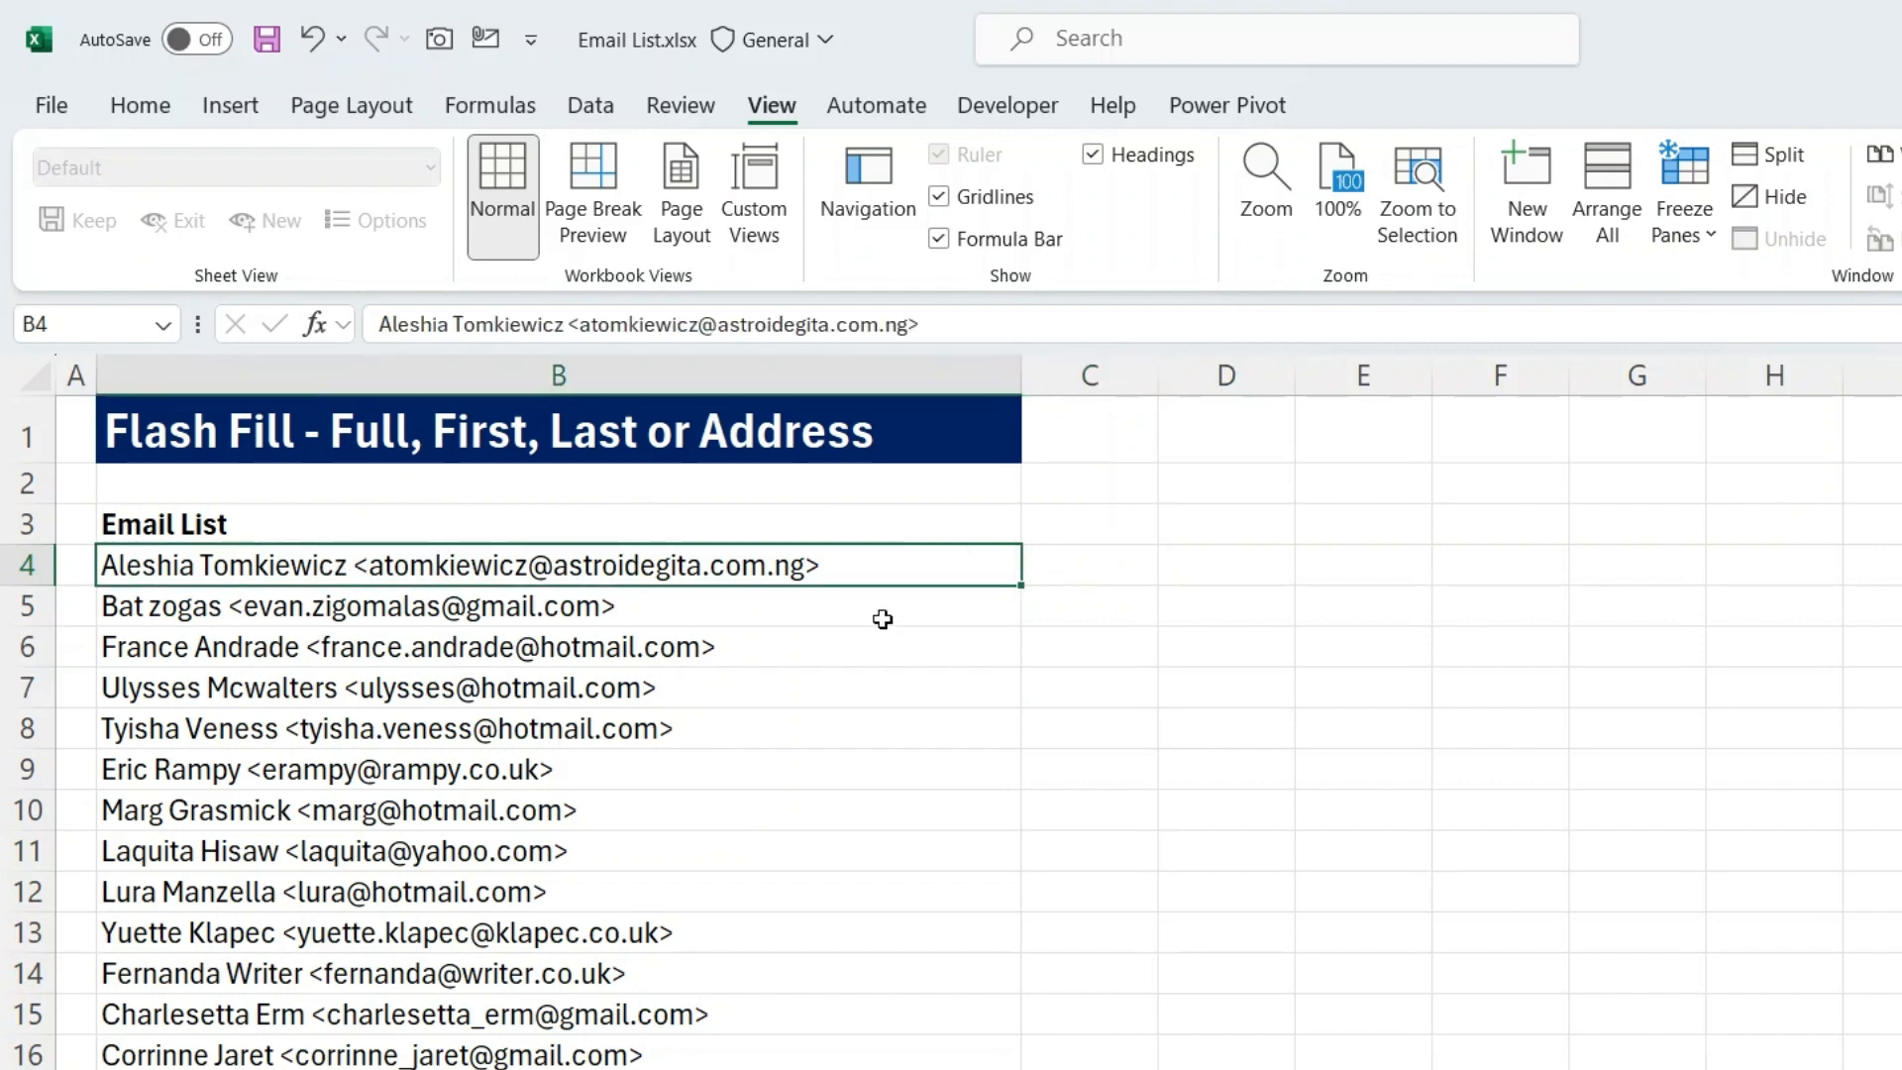
left_click(1064, 570)
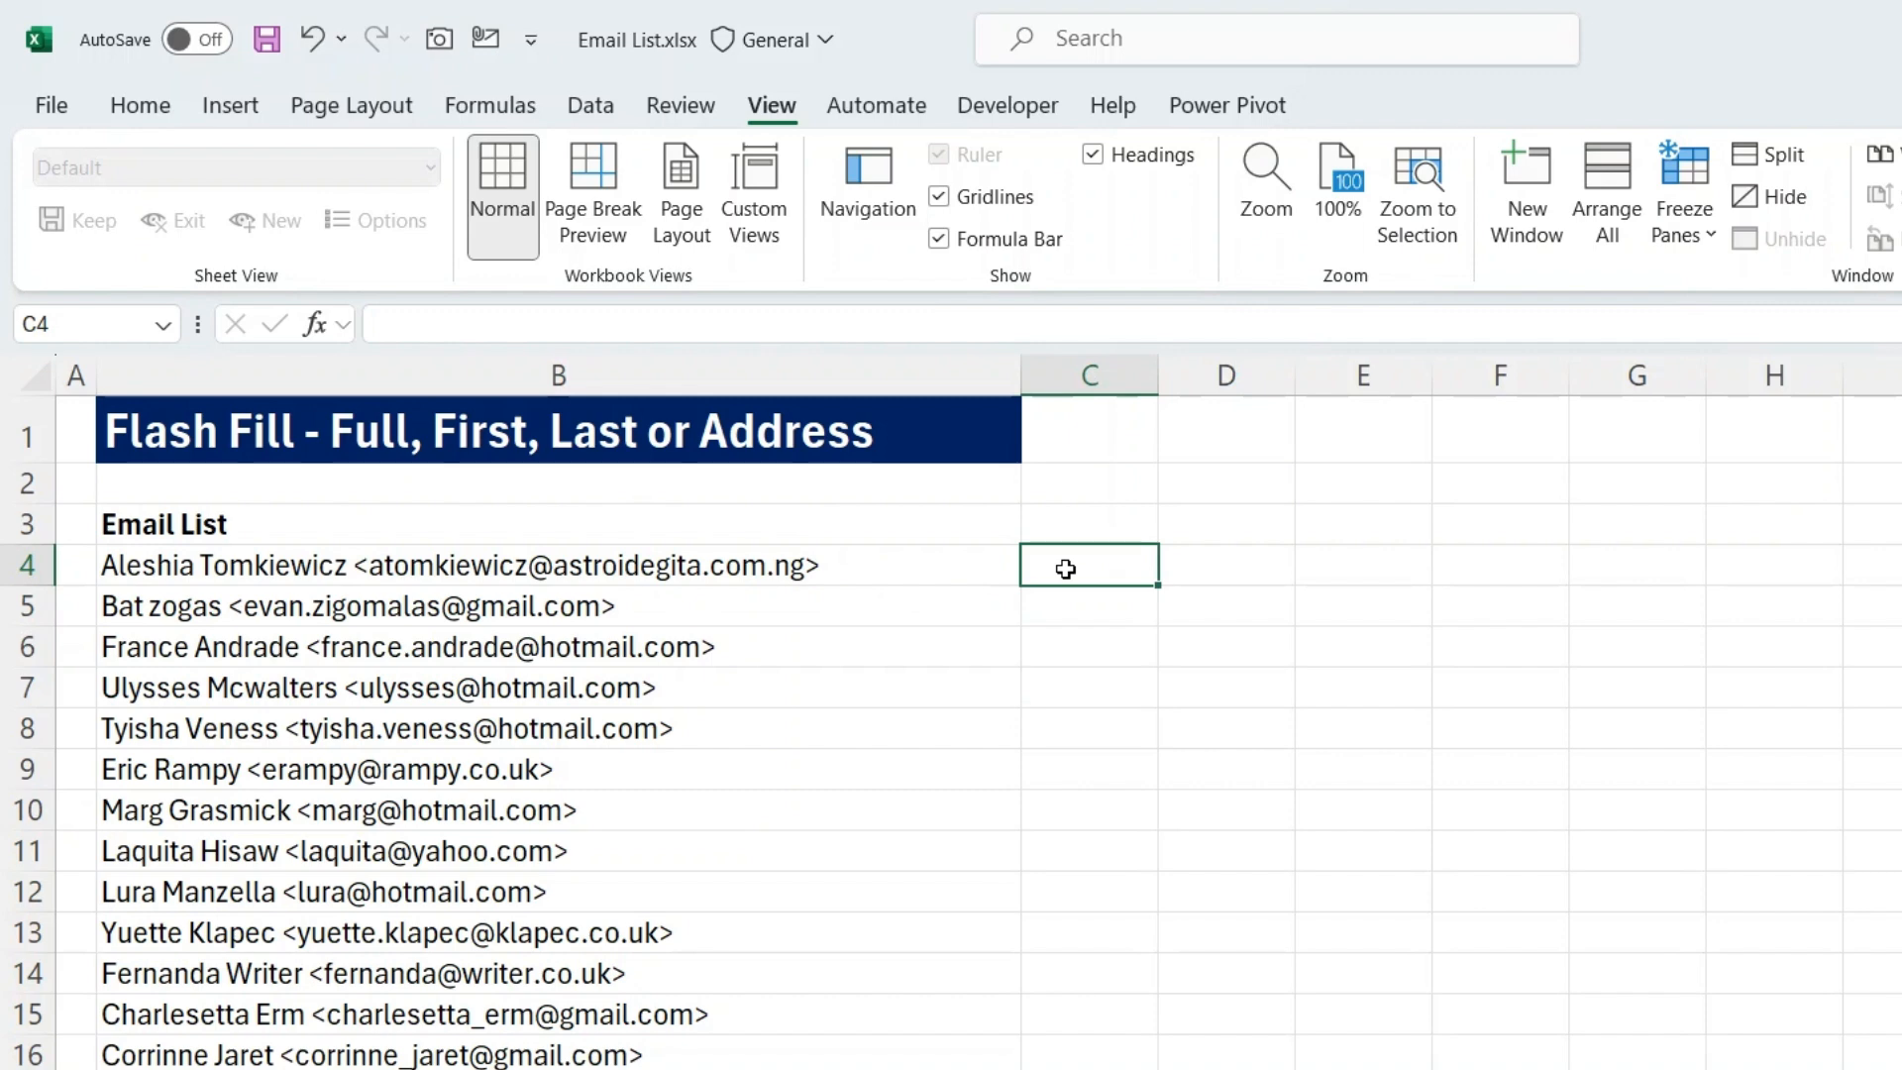
type("Aleshia")
key("Return")
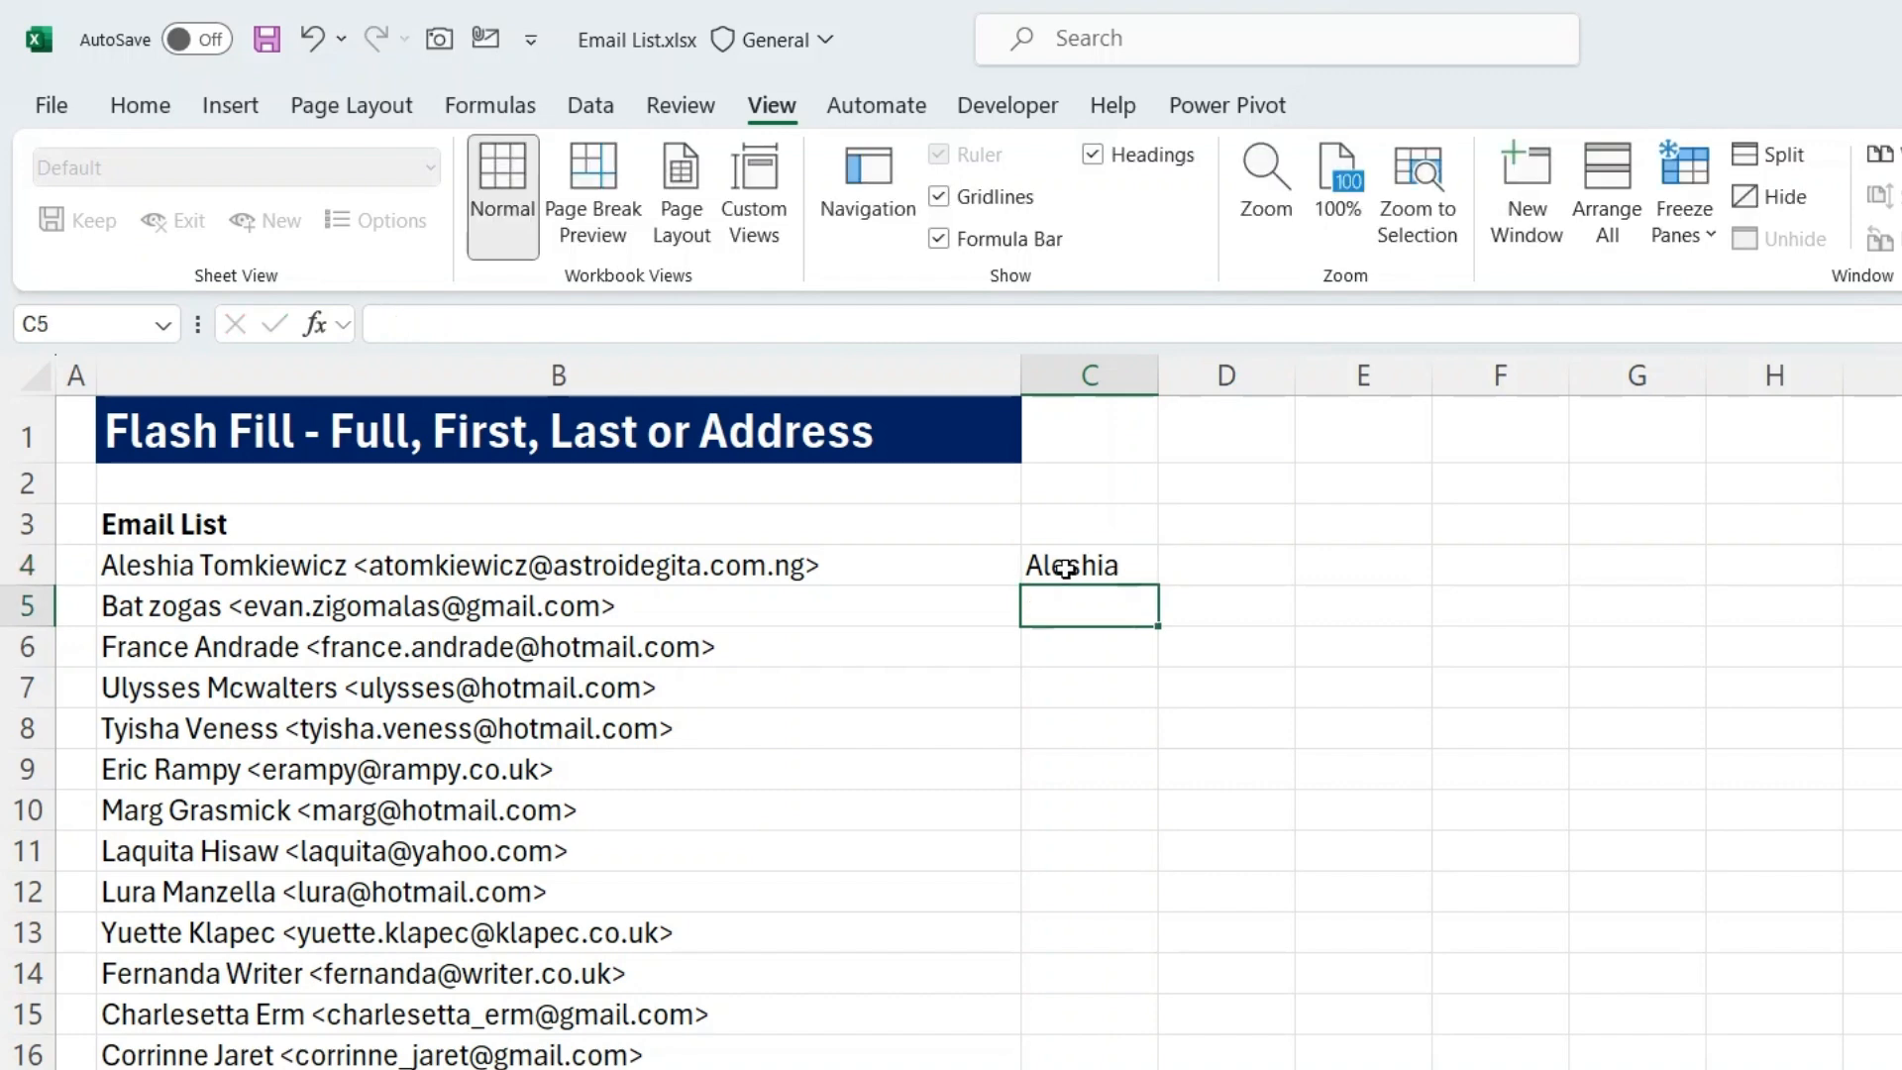
left_click(1065, 568)
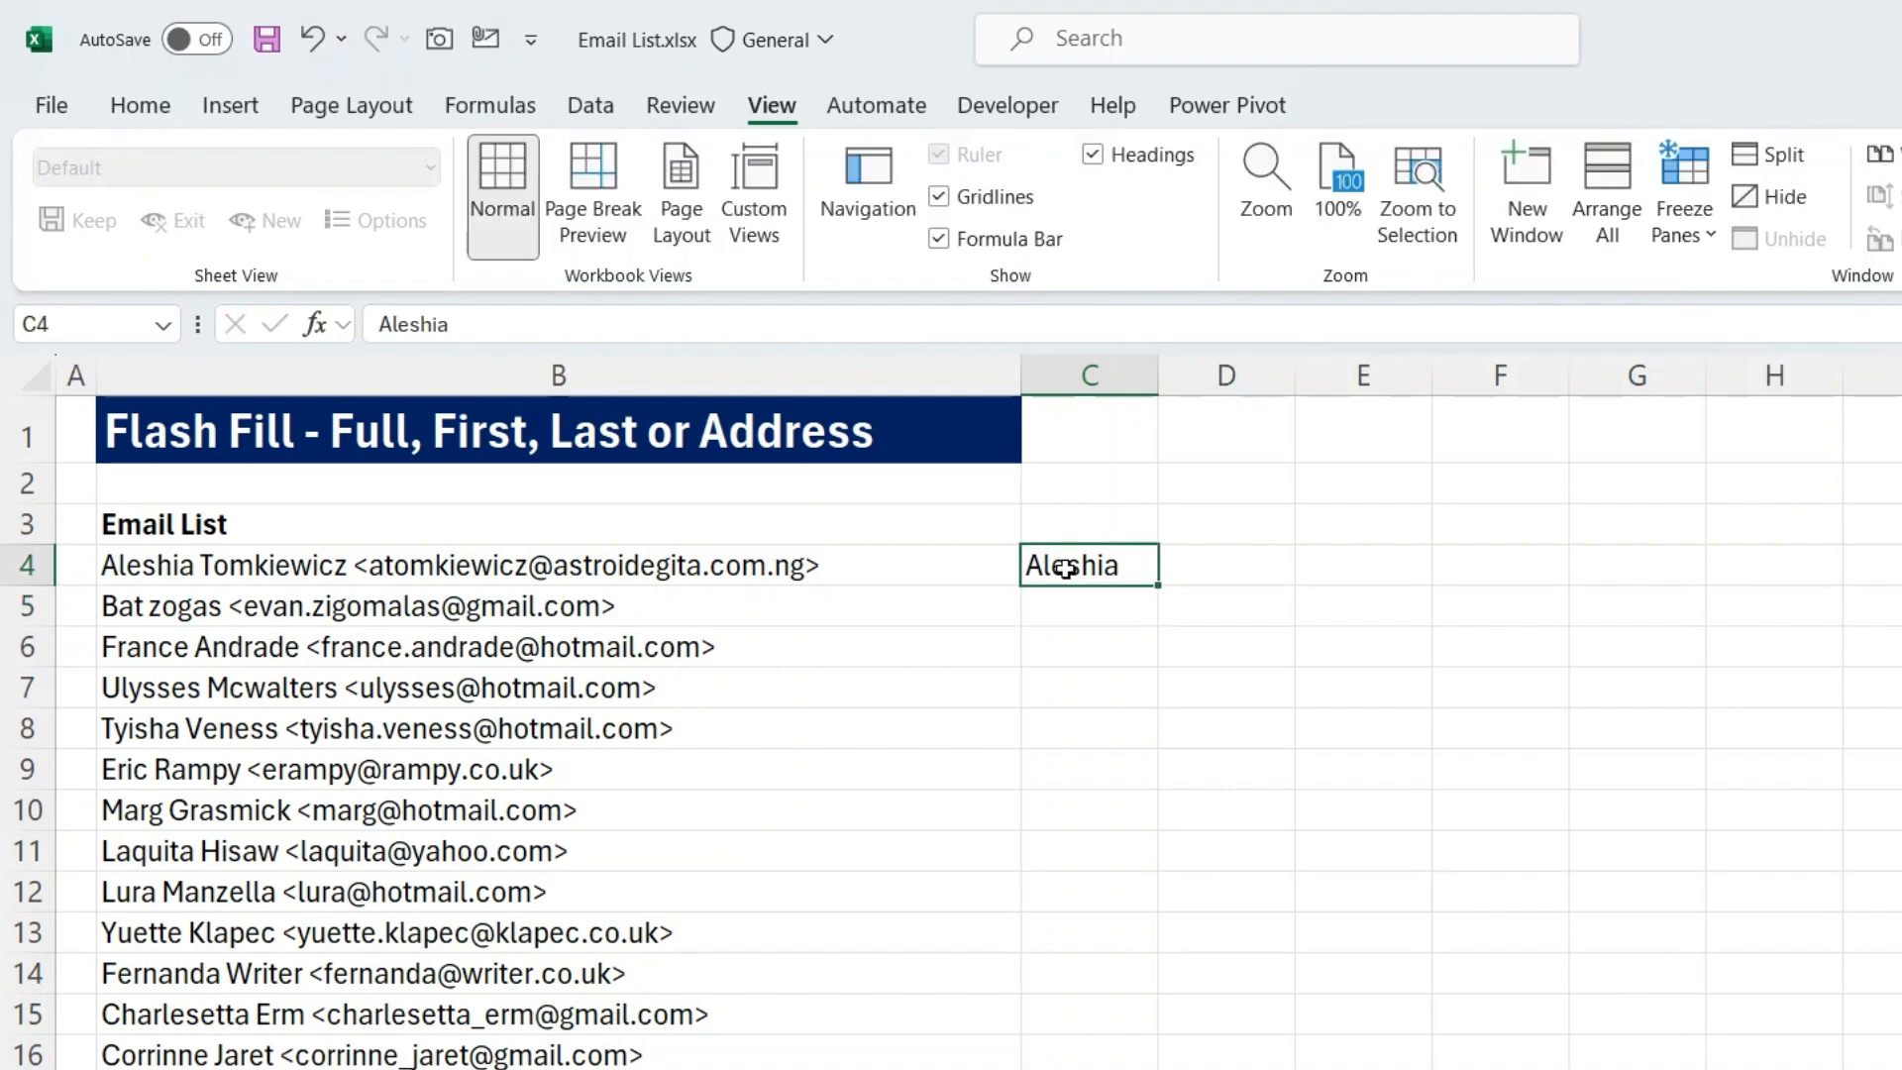
key("Down")
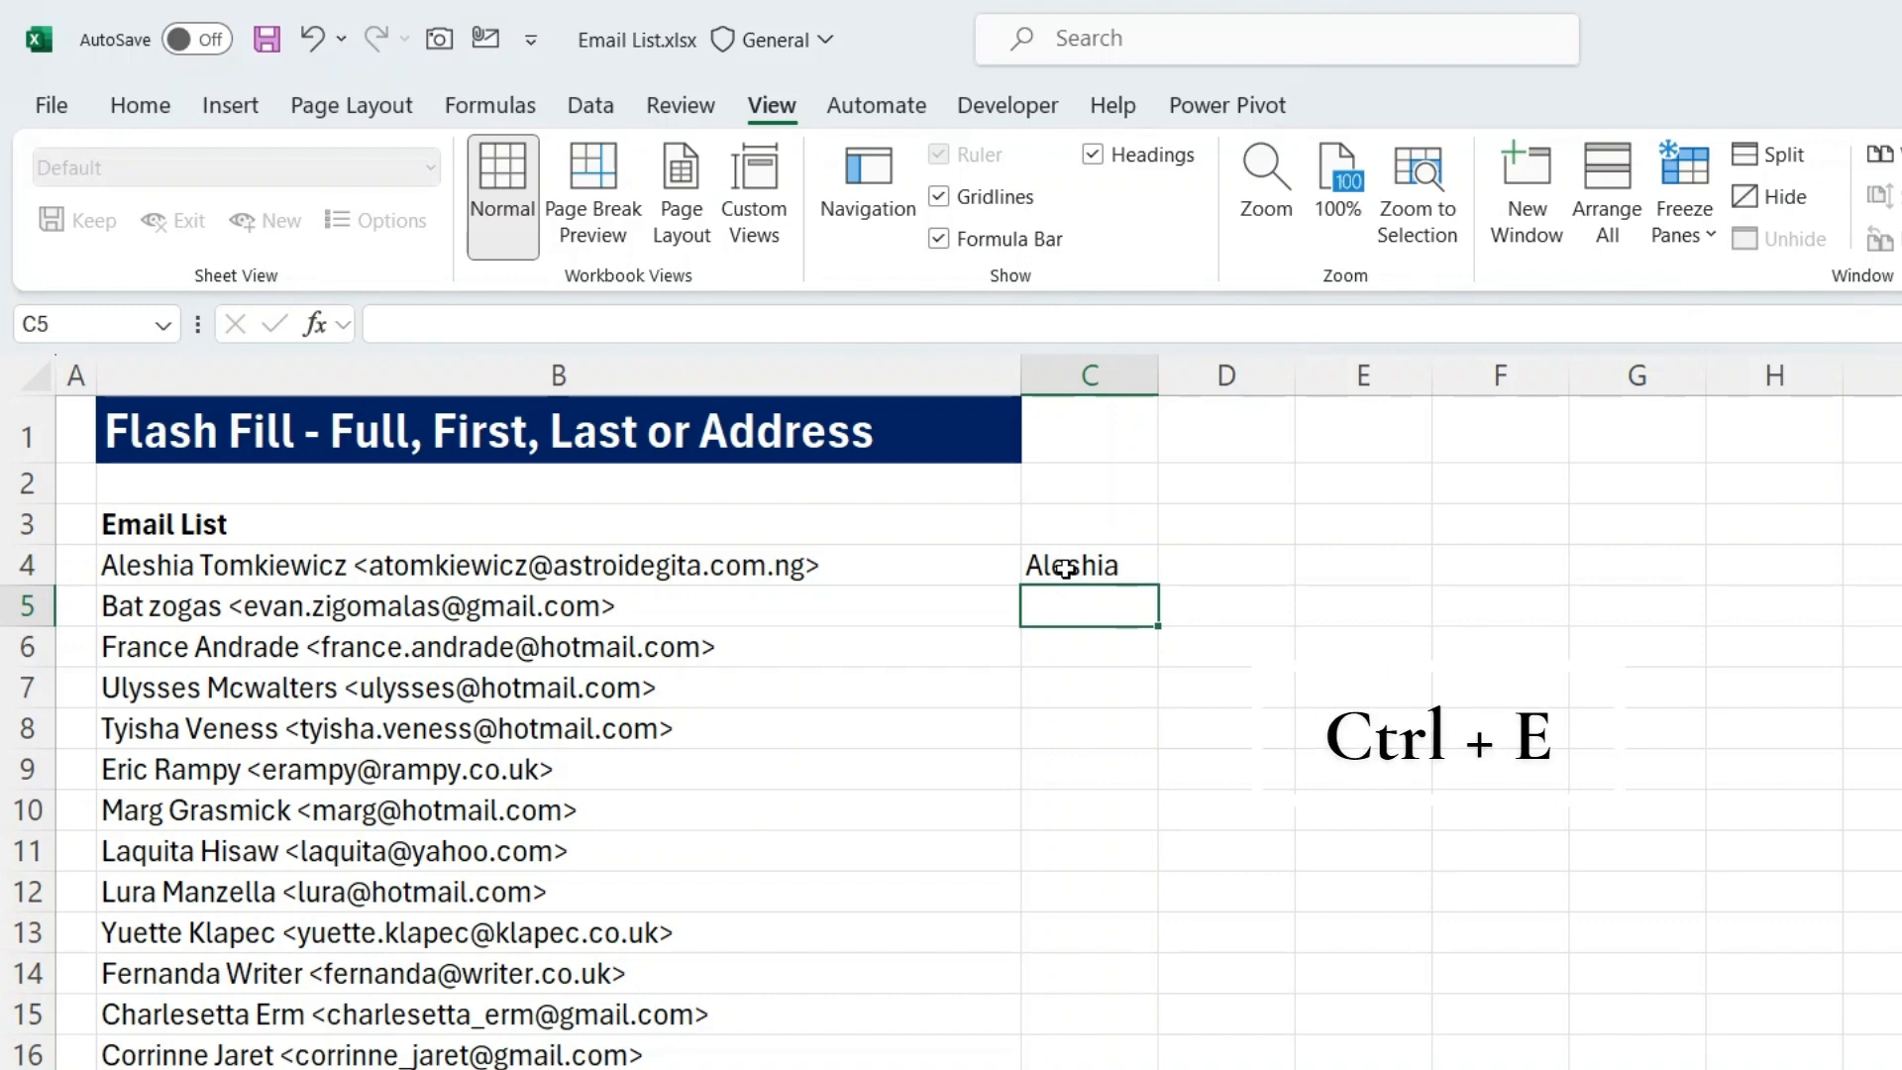
key("ctrl+e")
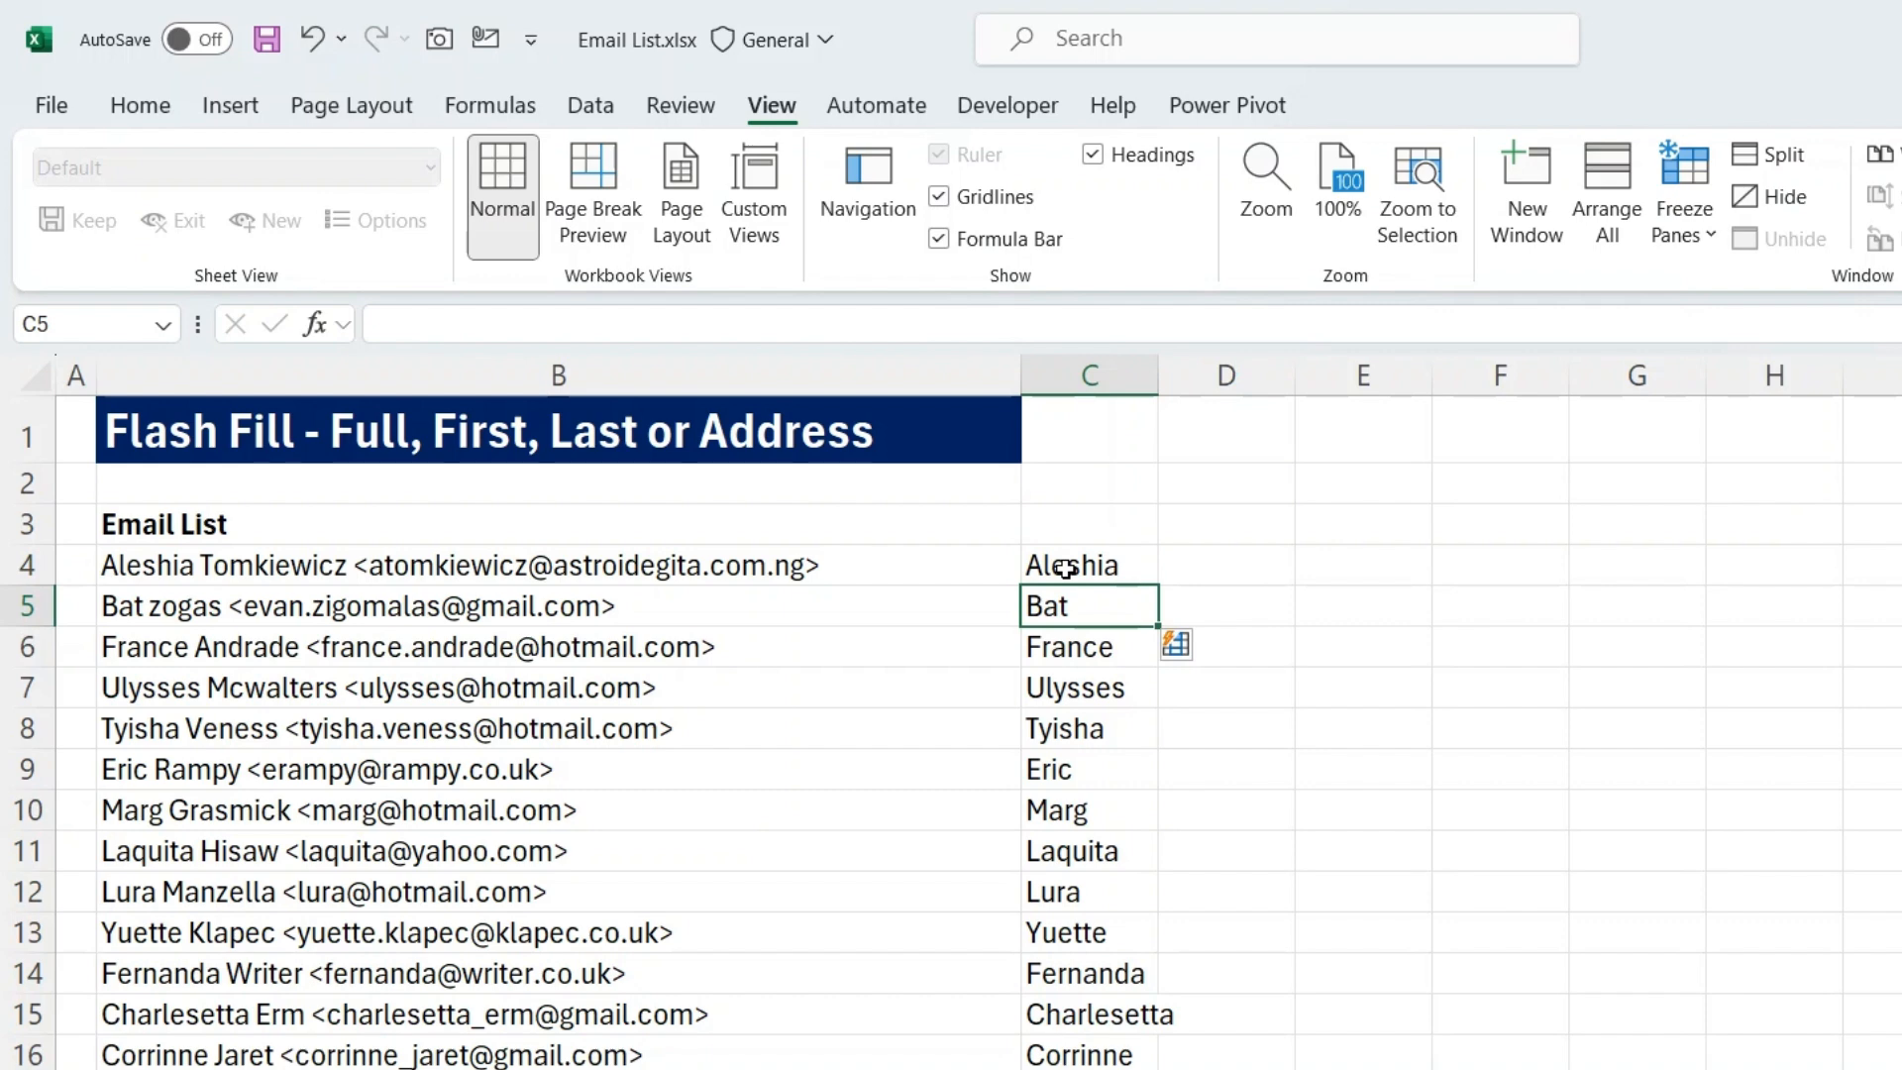
scroll(1065, 568, "down", 15)
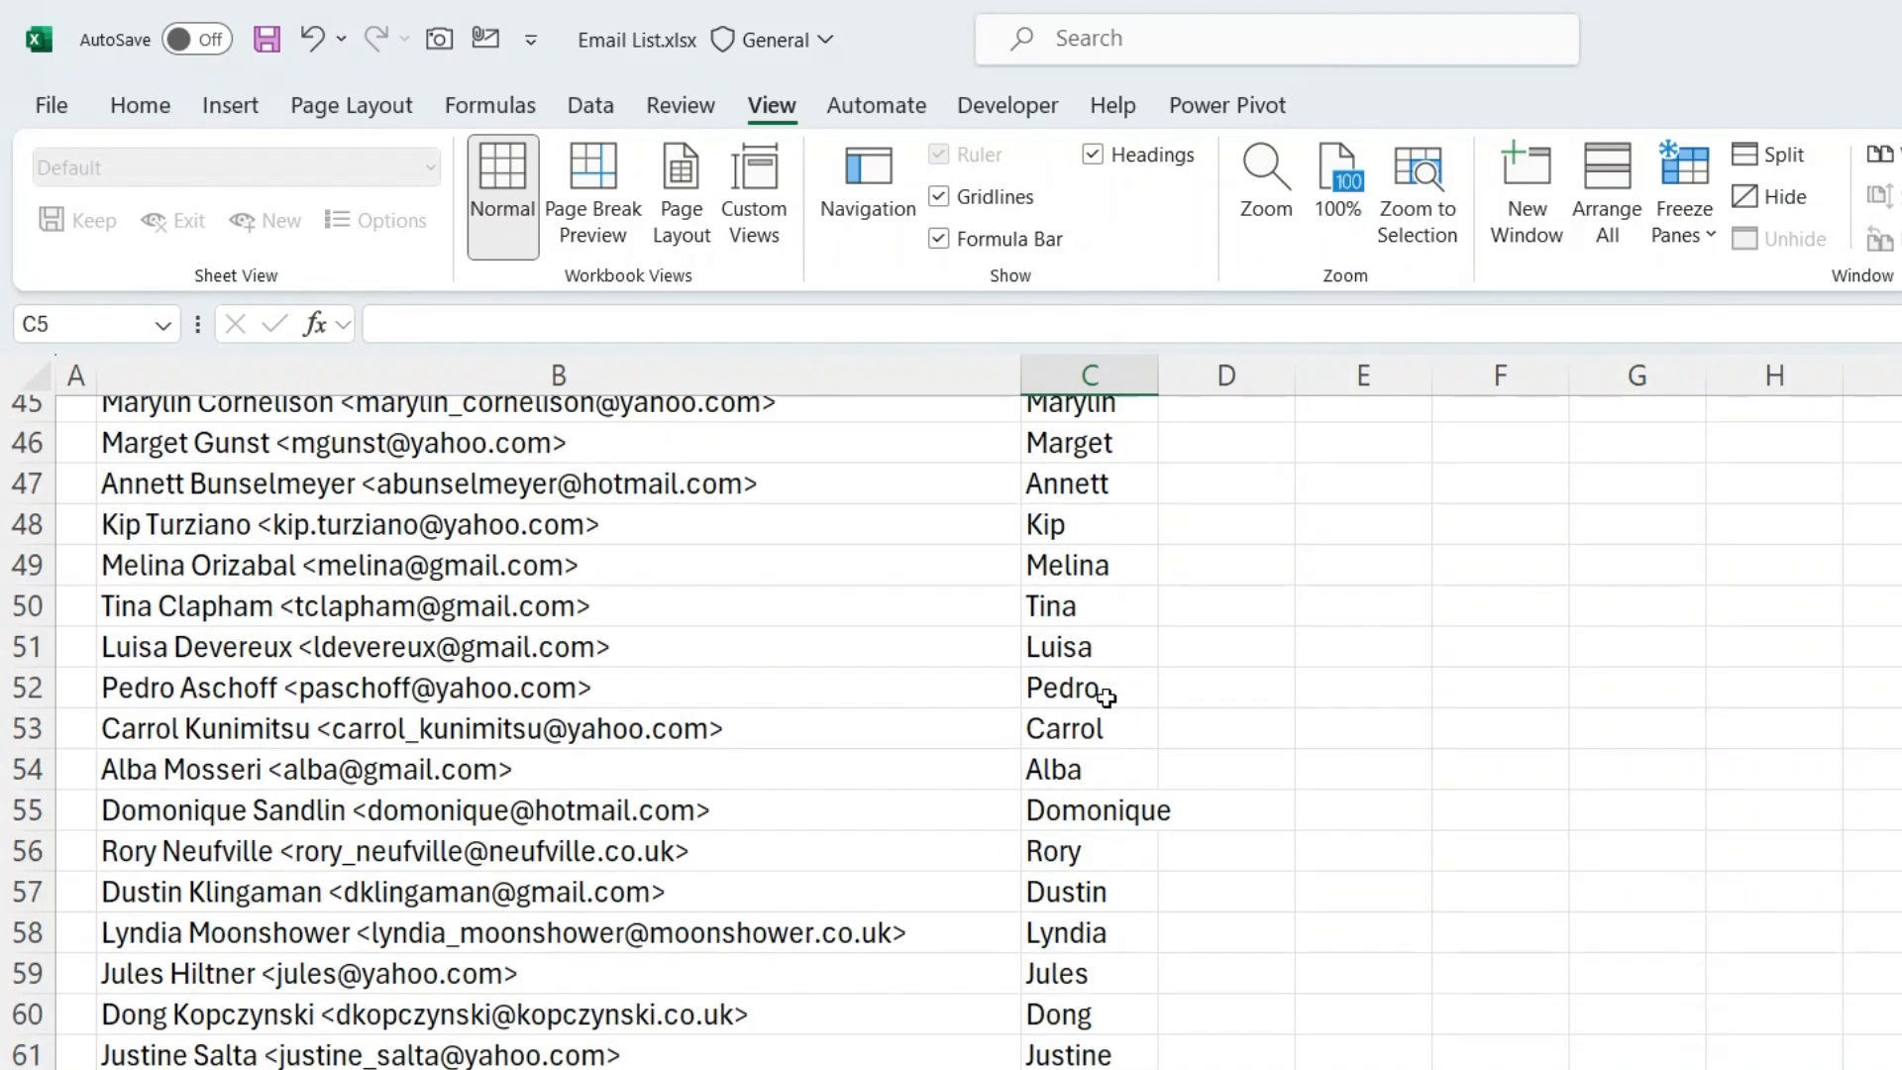
scroll(1105, 696, "up", 15)
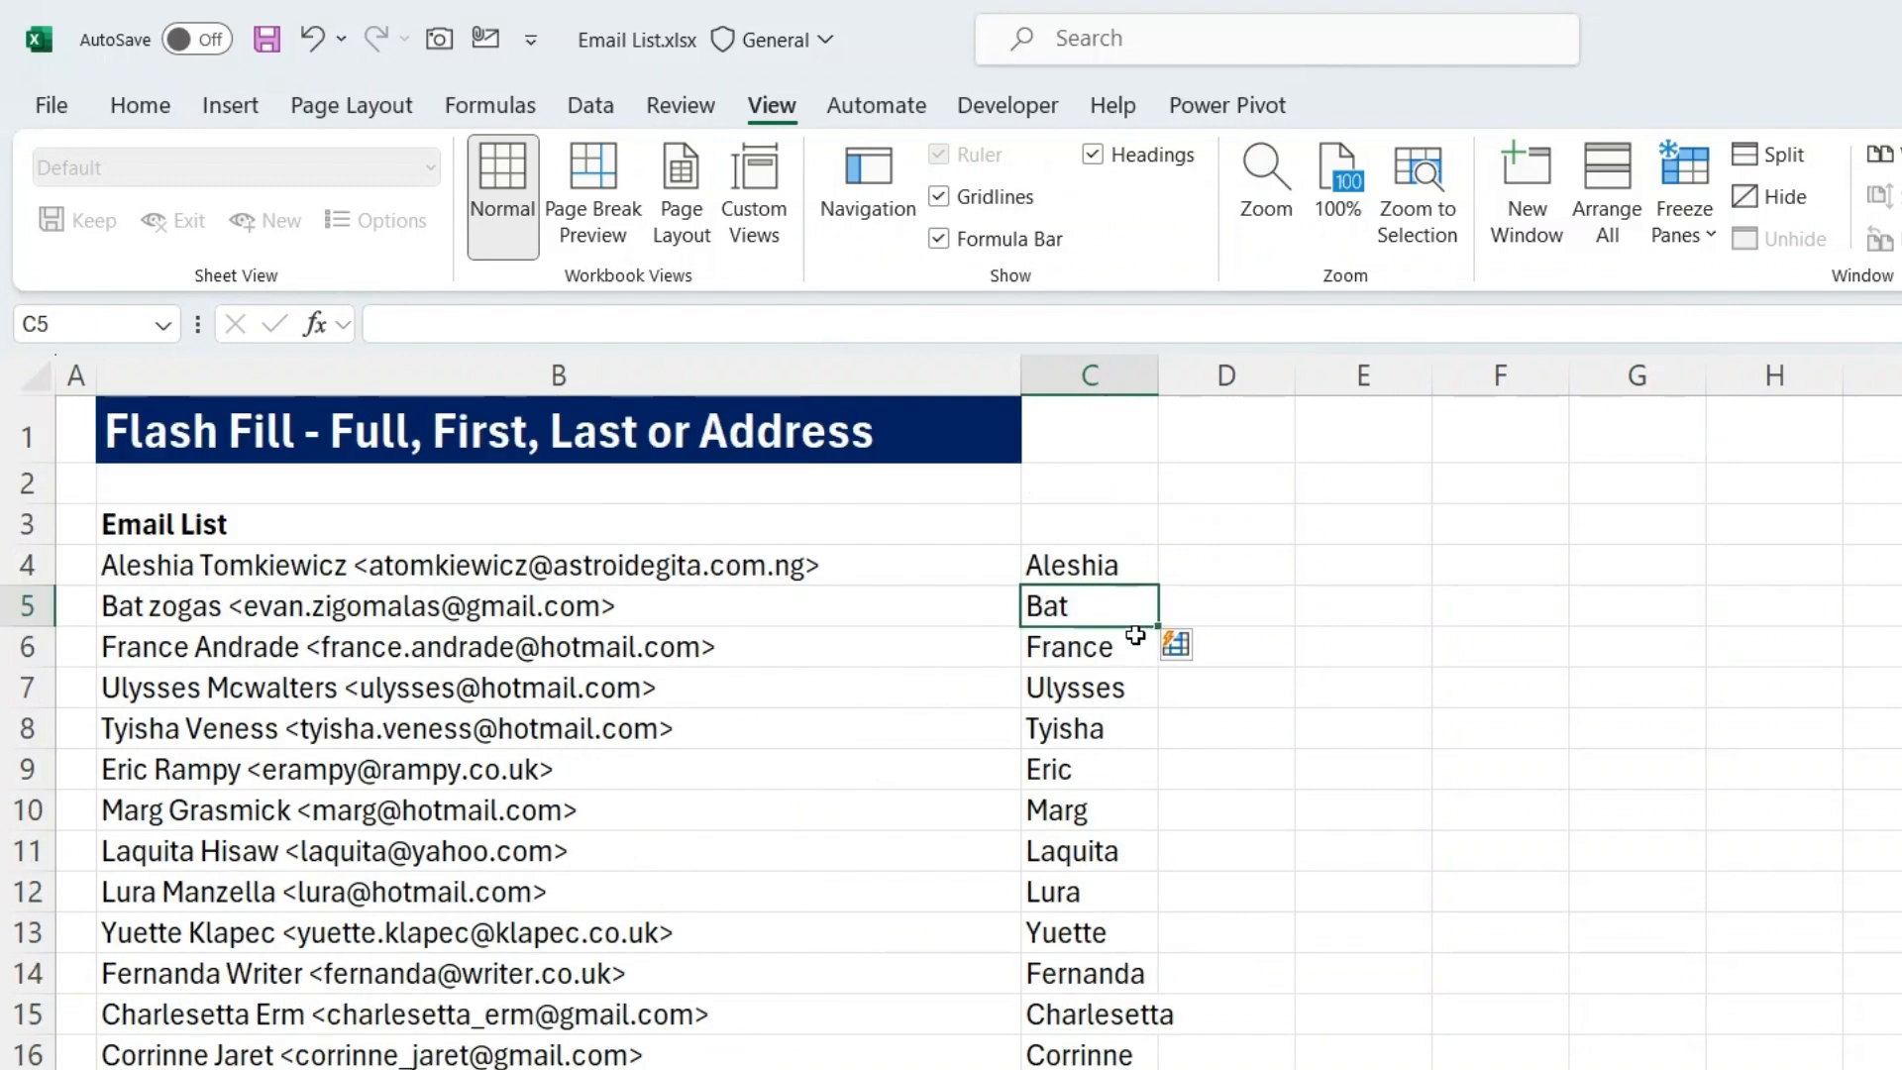
Step: Add the headers "First Name" in C3 and "Last Name" in D3
left_click(1066, 525)
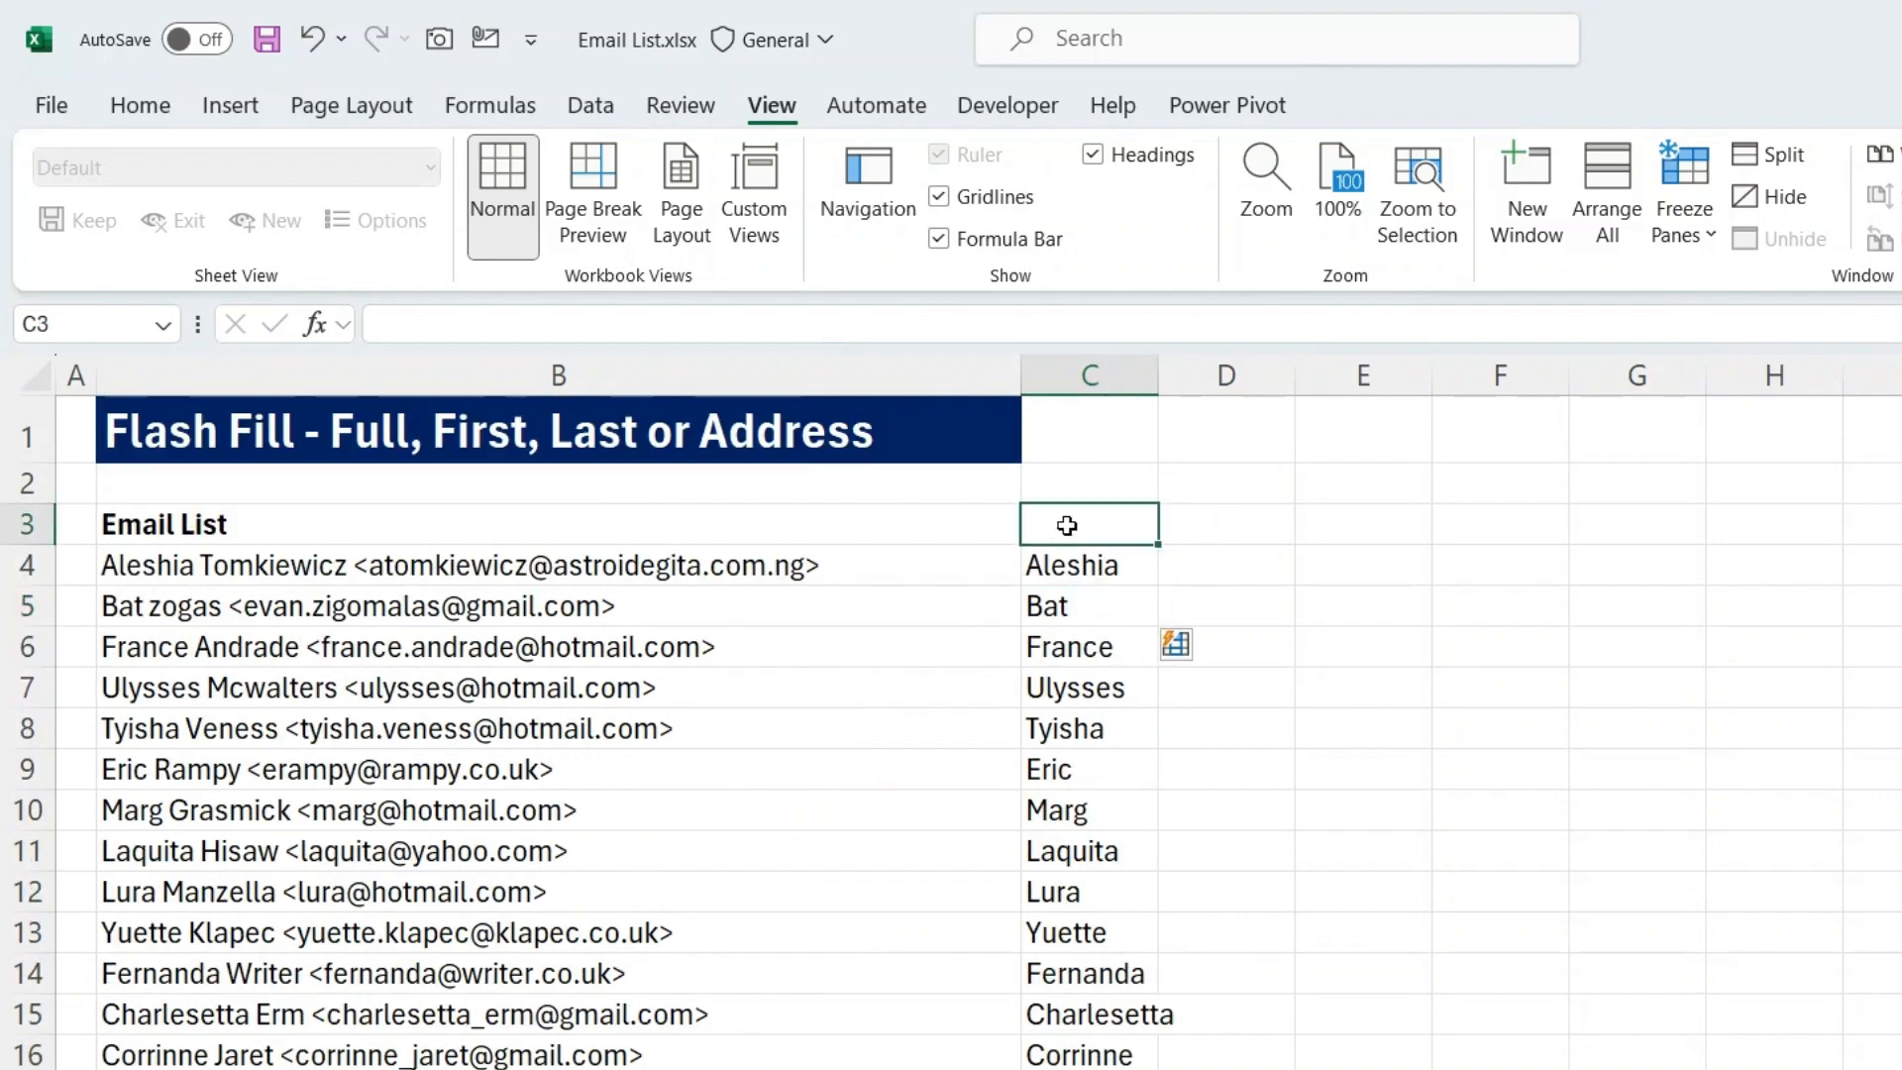
type("Fist")
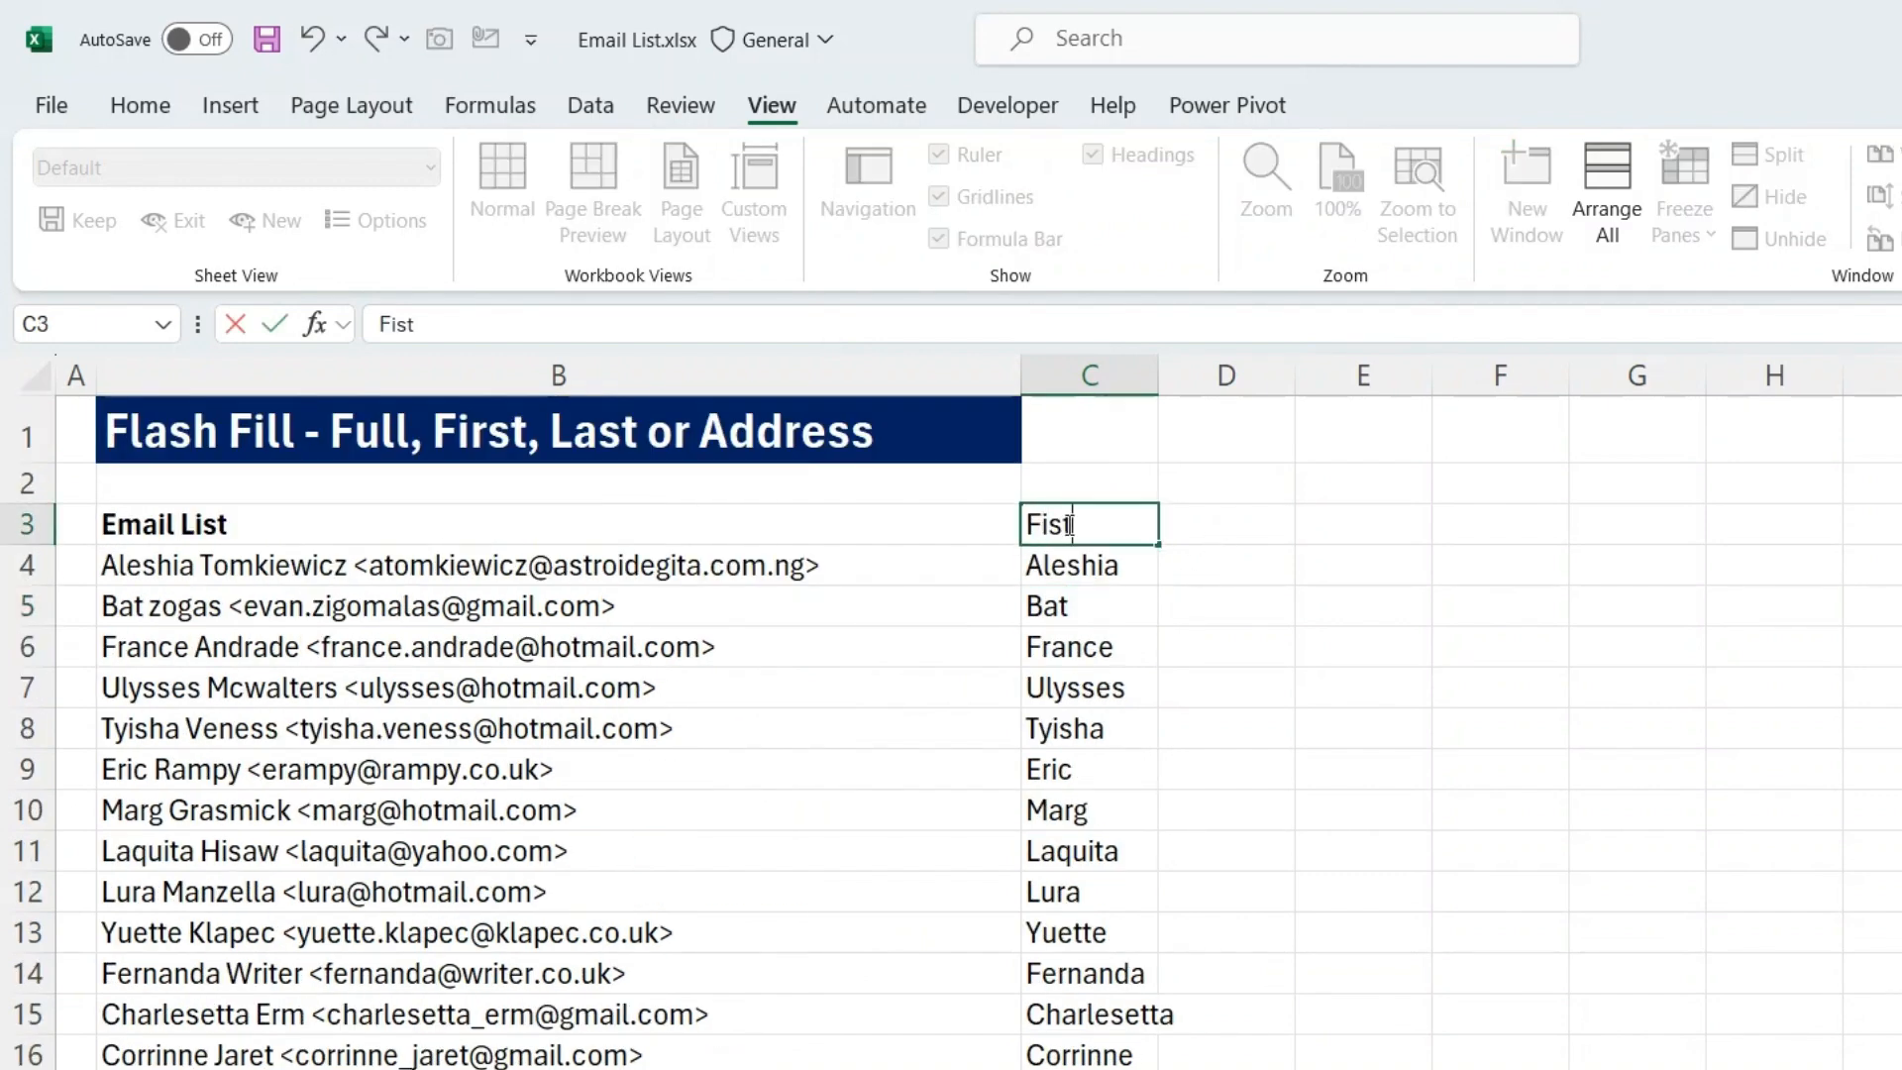
key("BackSpace")
key("BackSpace")
type("rst Name")
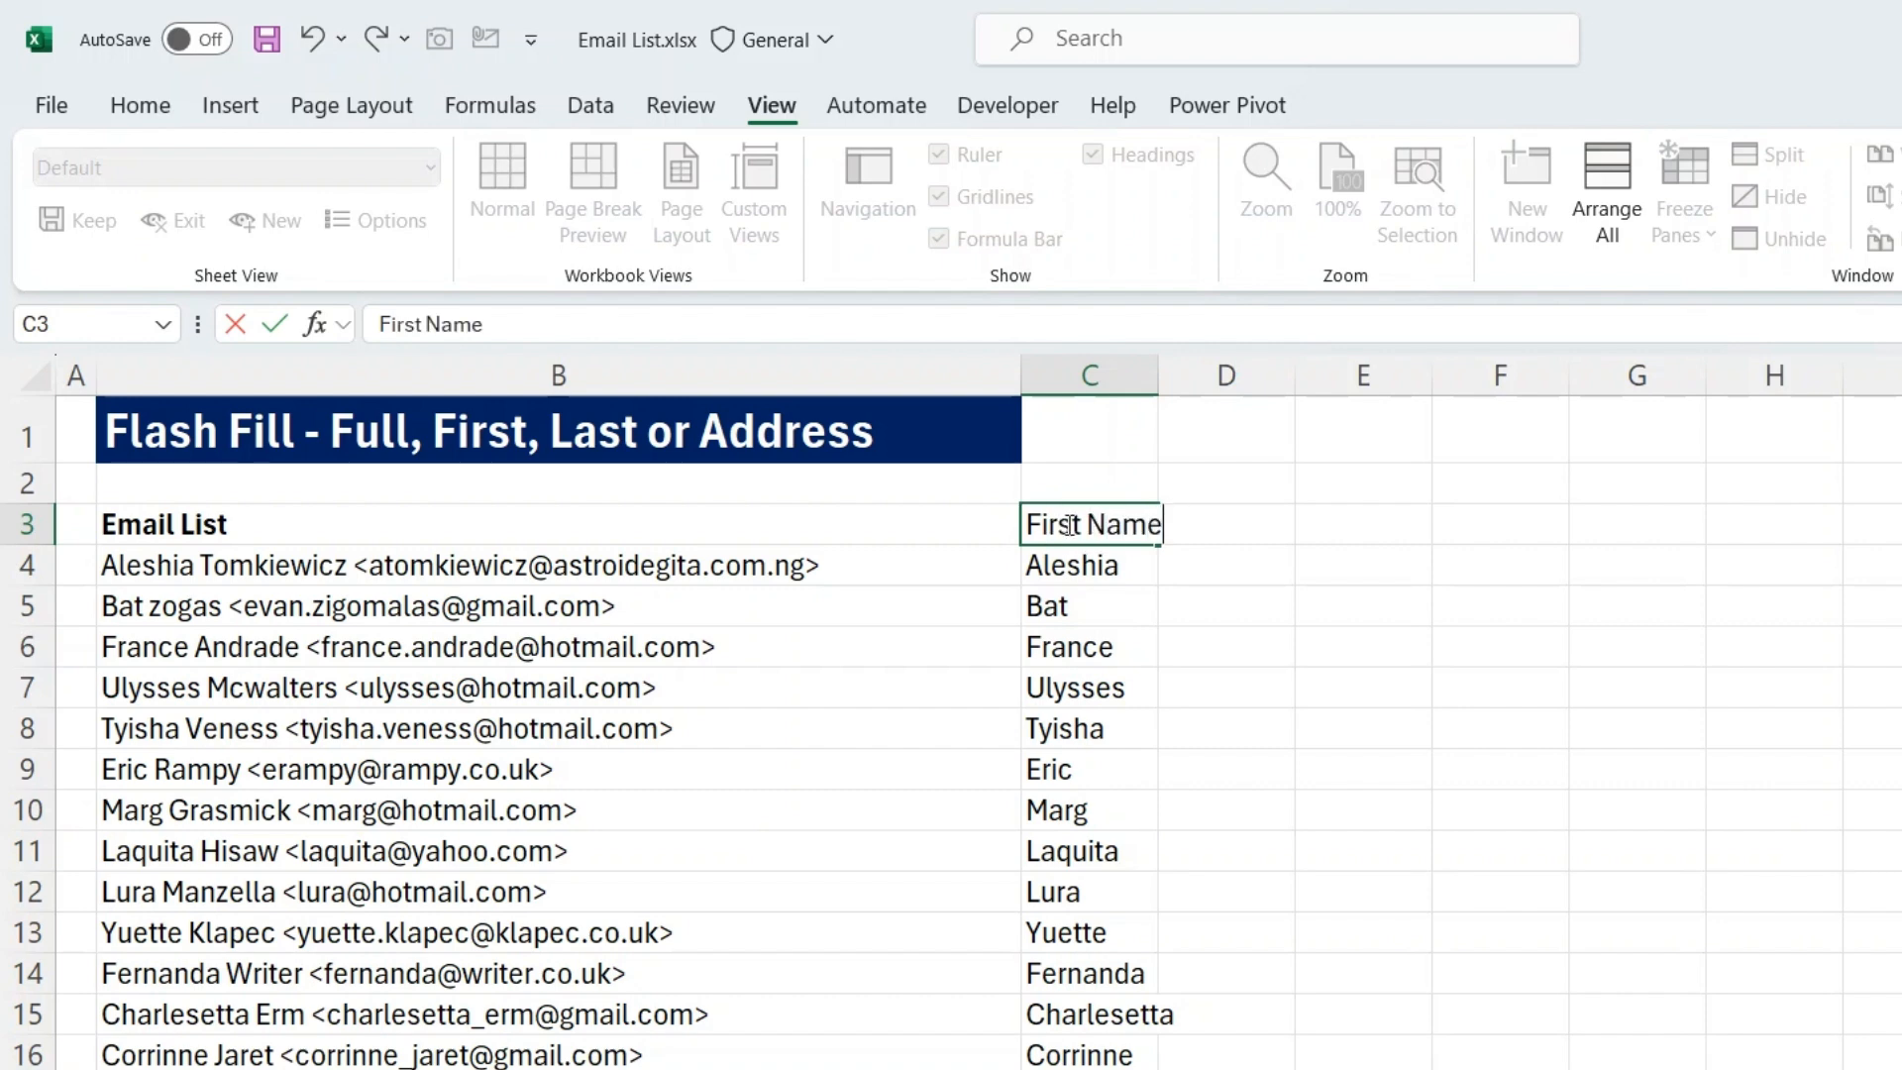
key("Tab")
type("Las")
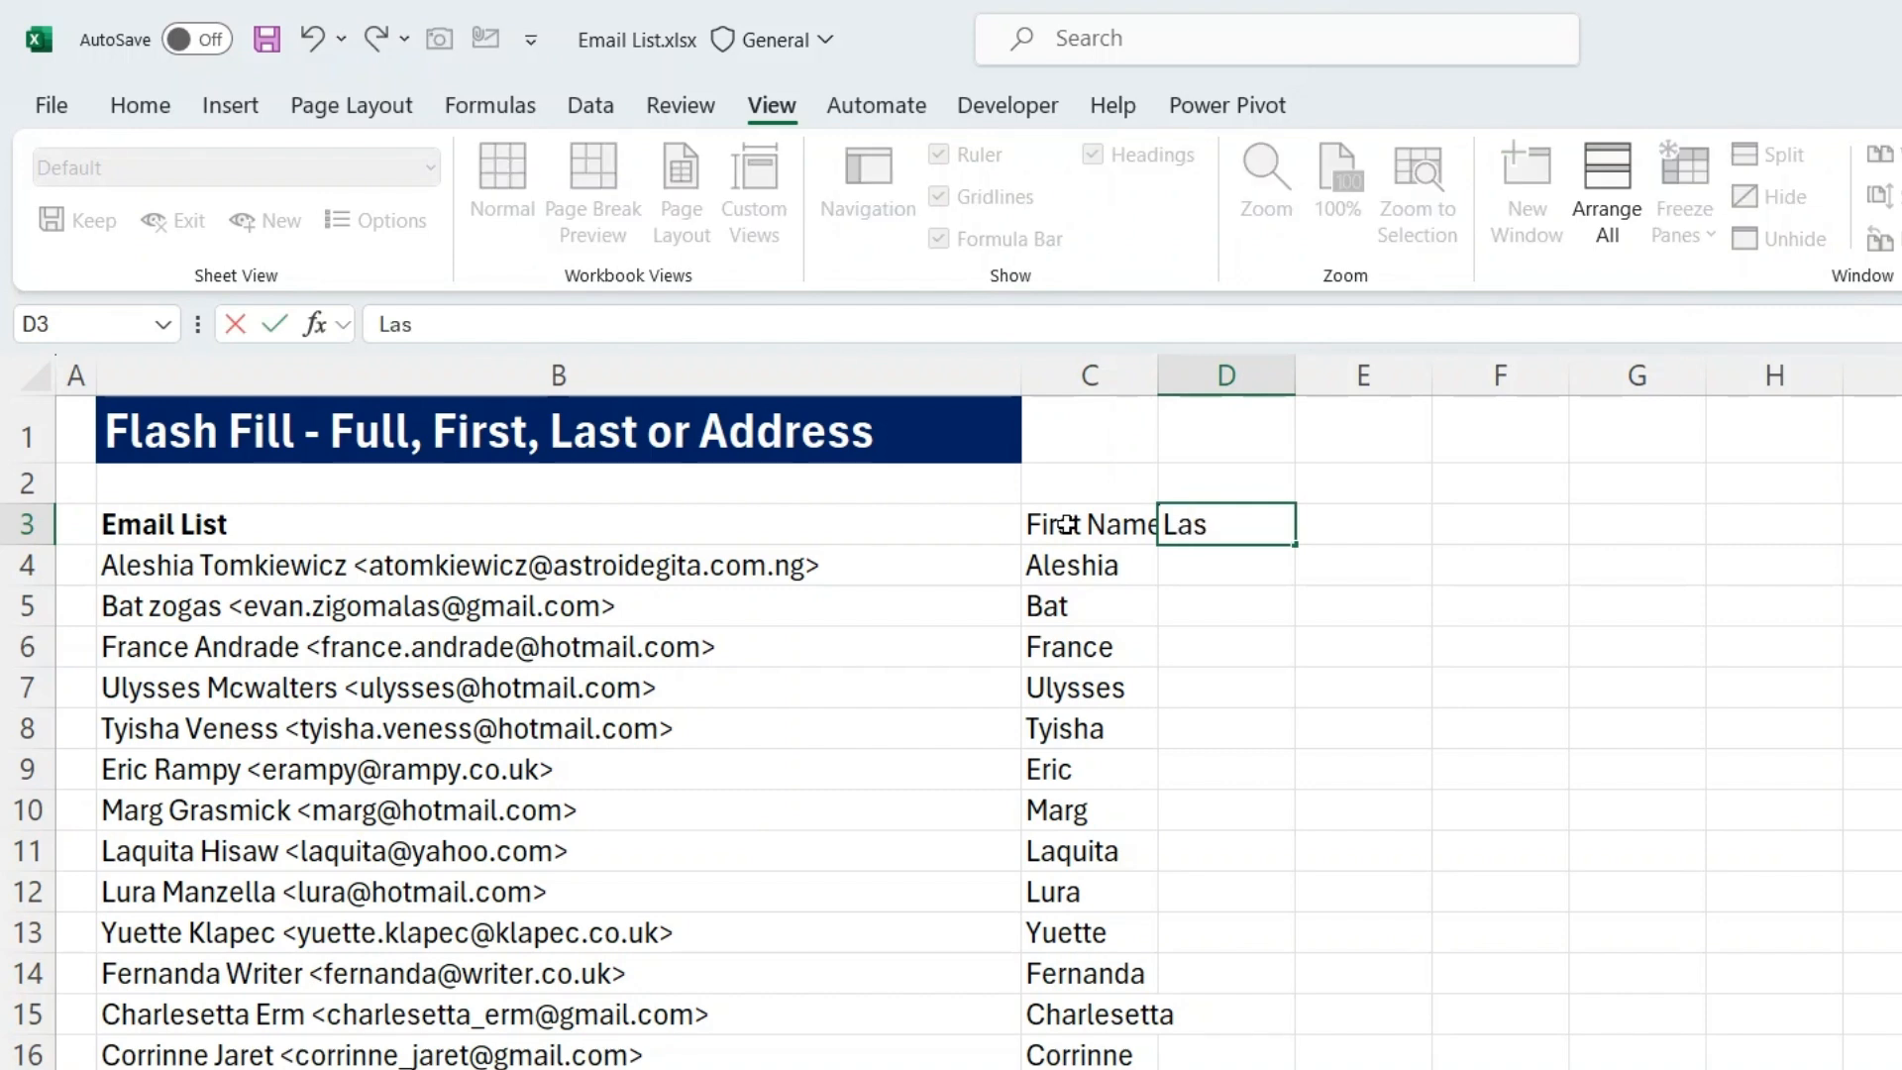
type("t Name")
key("Return")
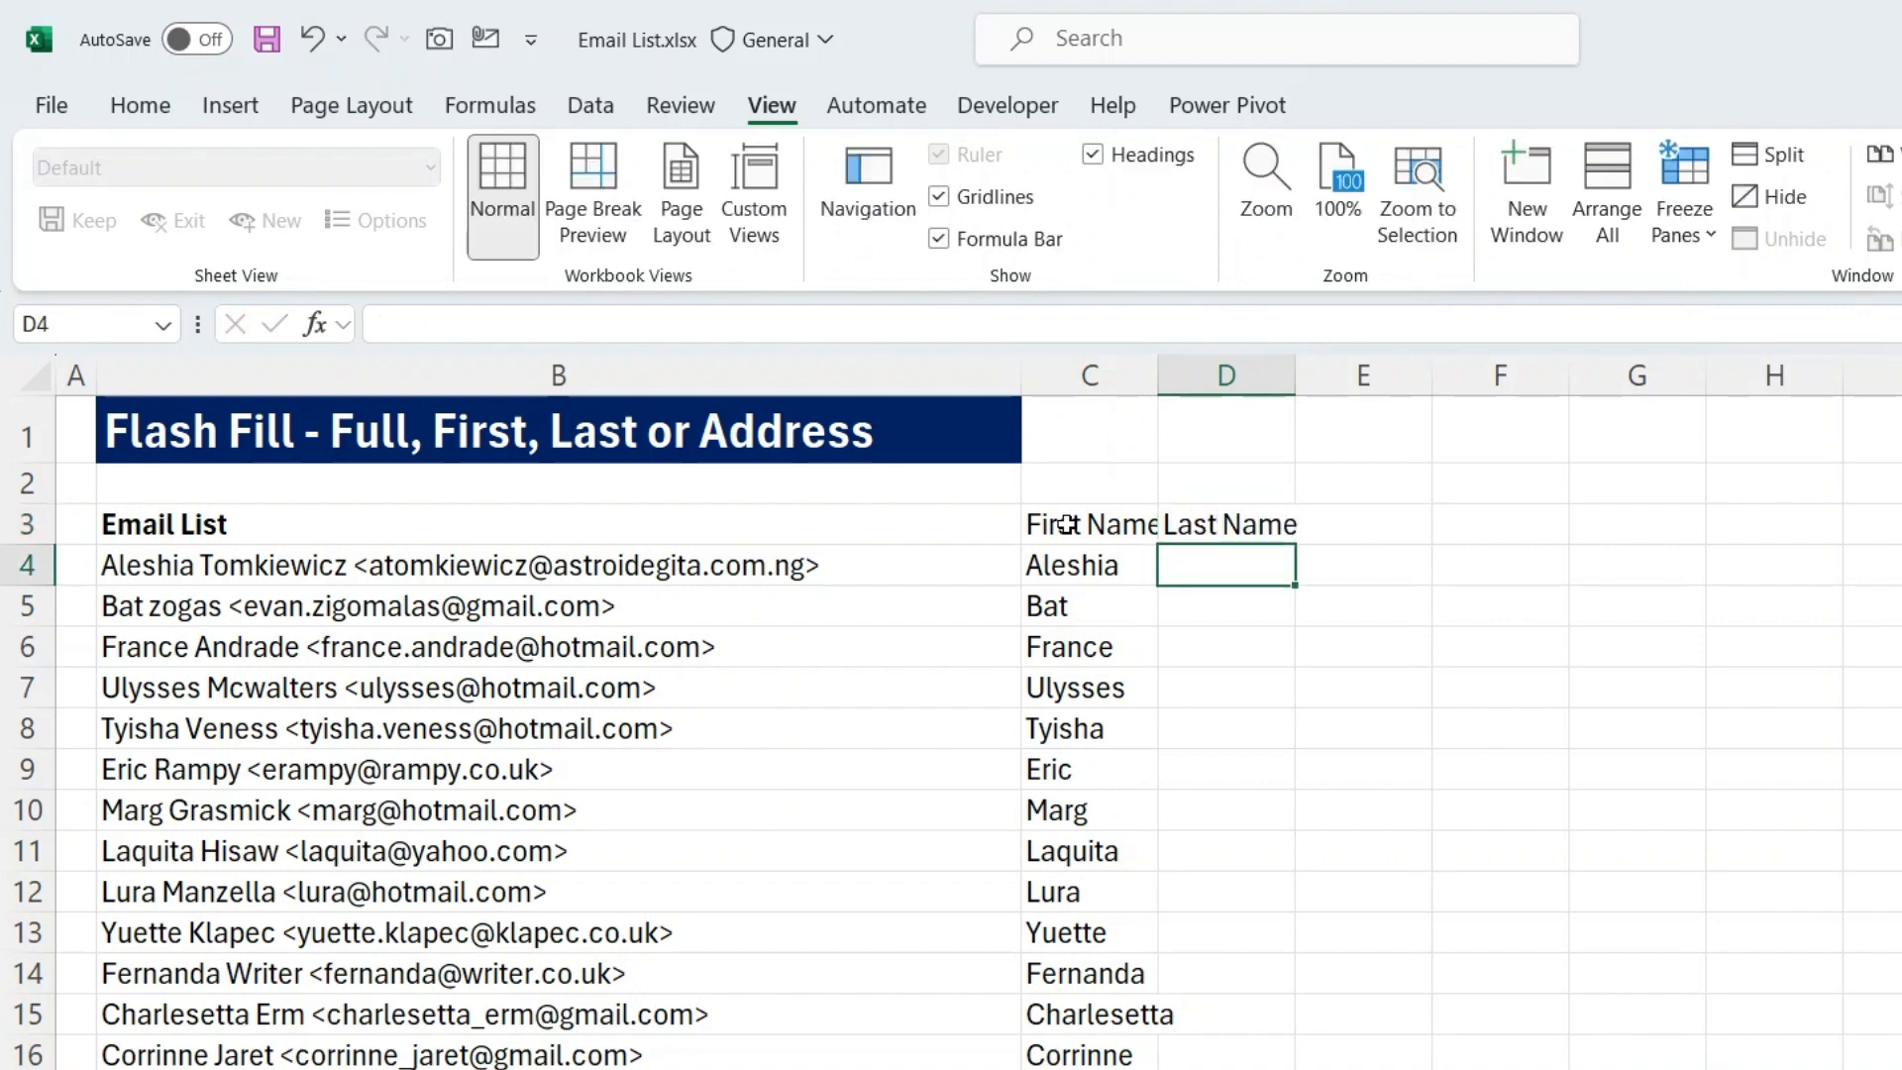
Step: Enter the first contact's last name in D4 and Flash Fill the remaining last names down column D
type("To")
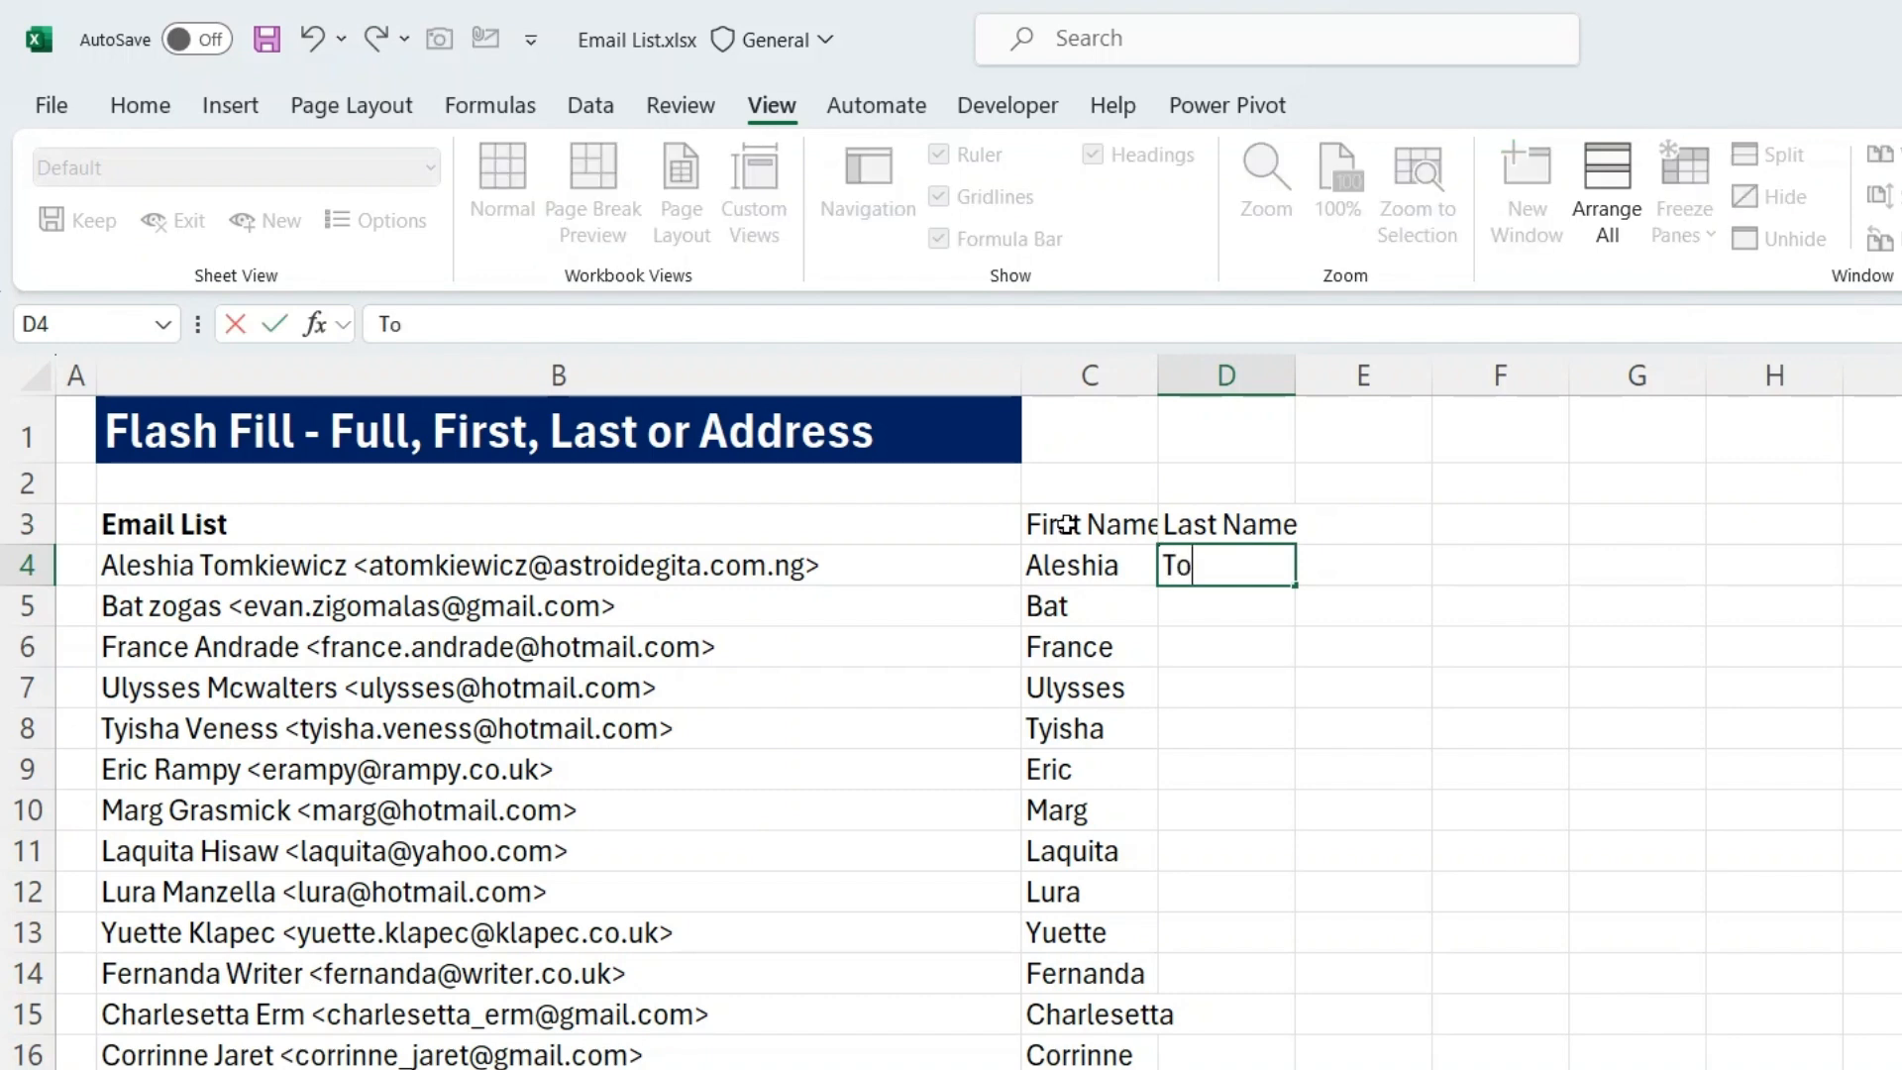
type("mkiewi")
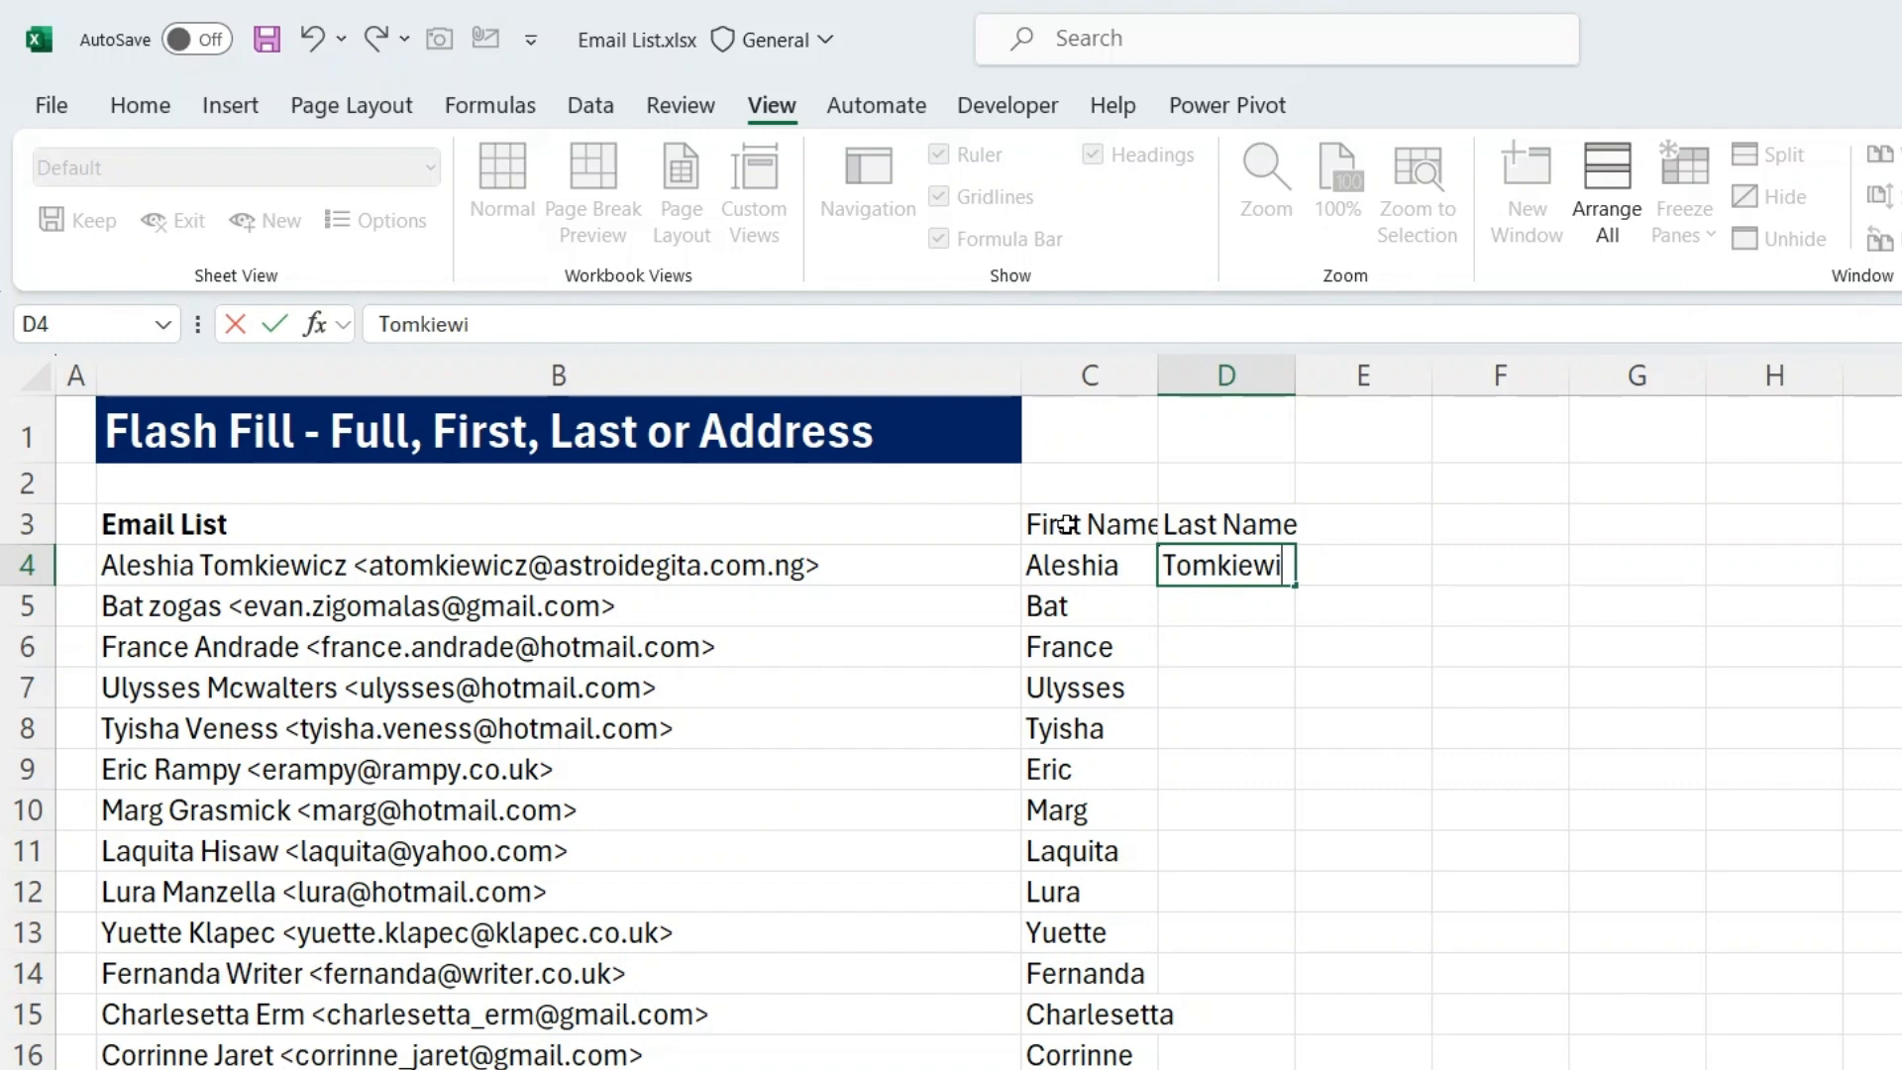
type("cz")
key("Return")
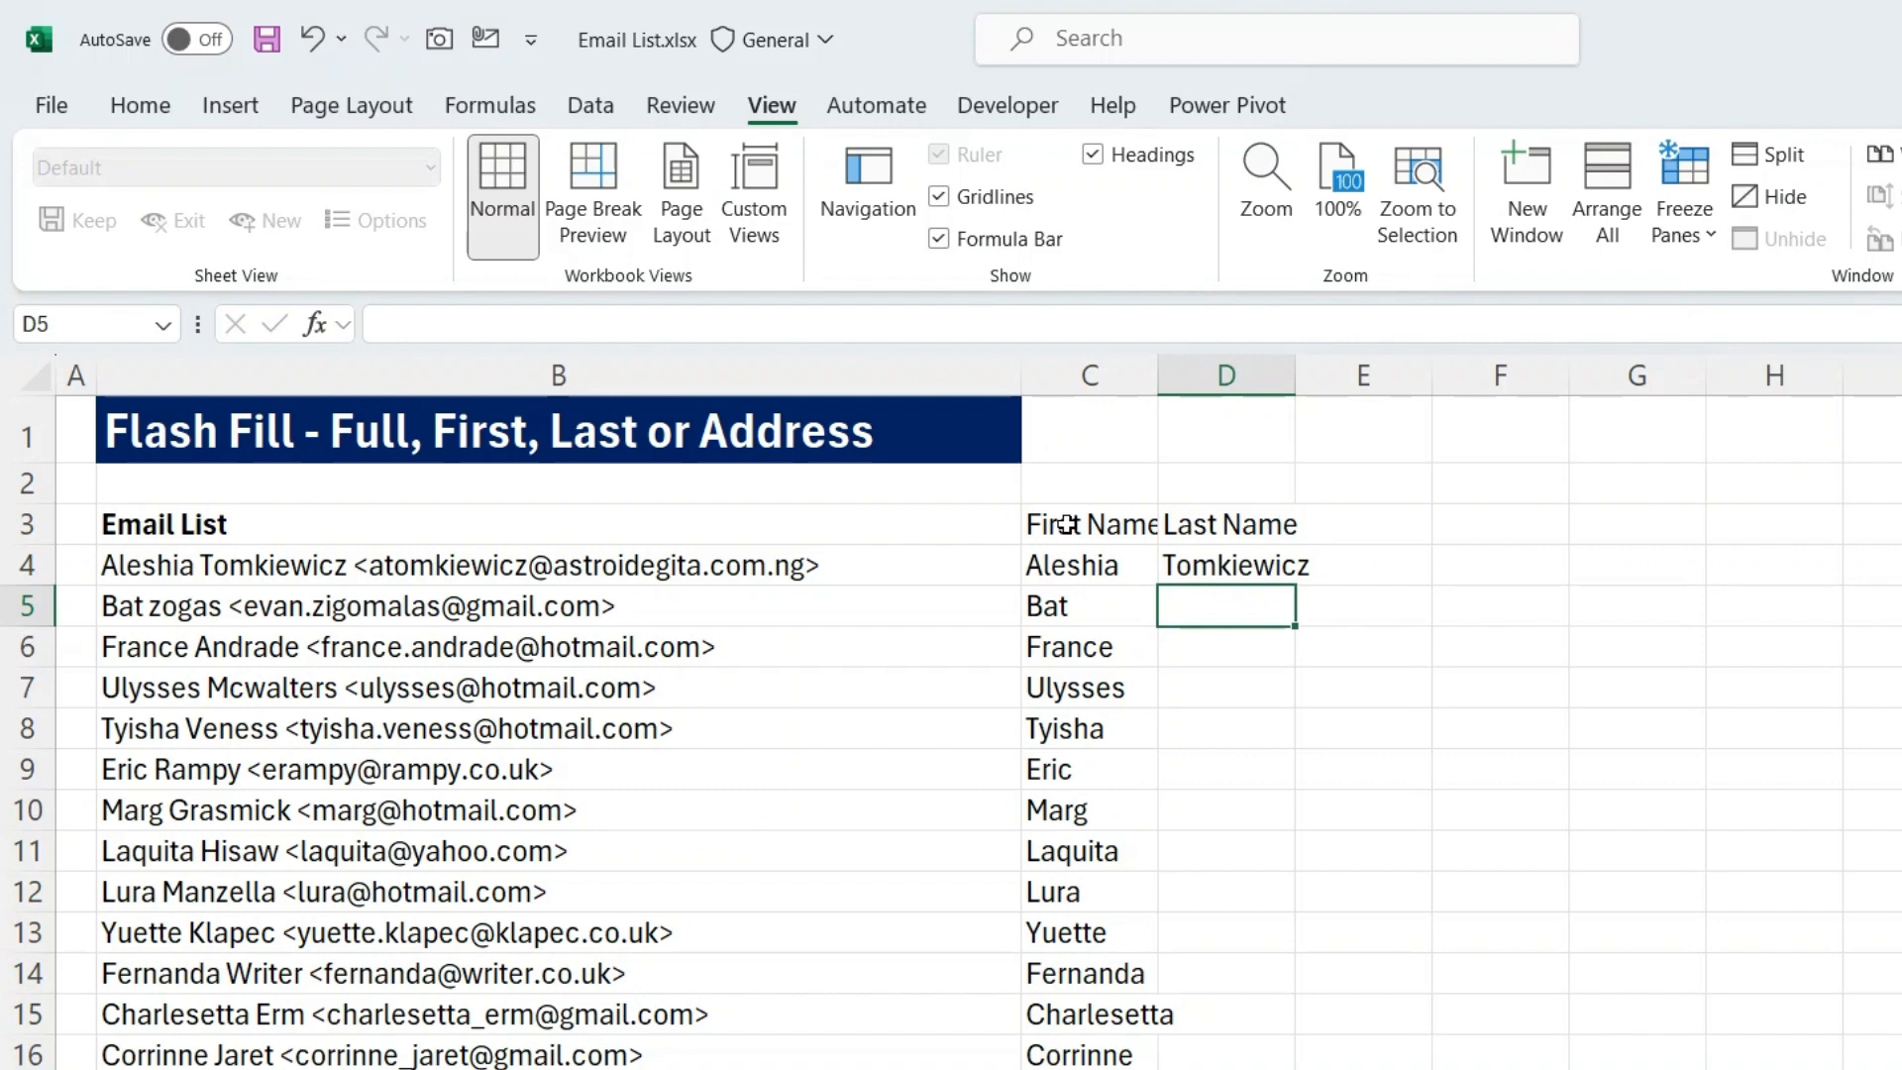
key("ctrl+e")
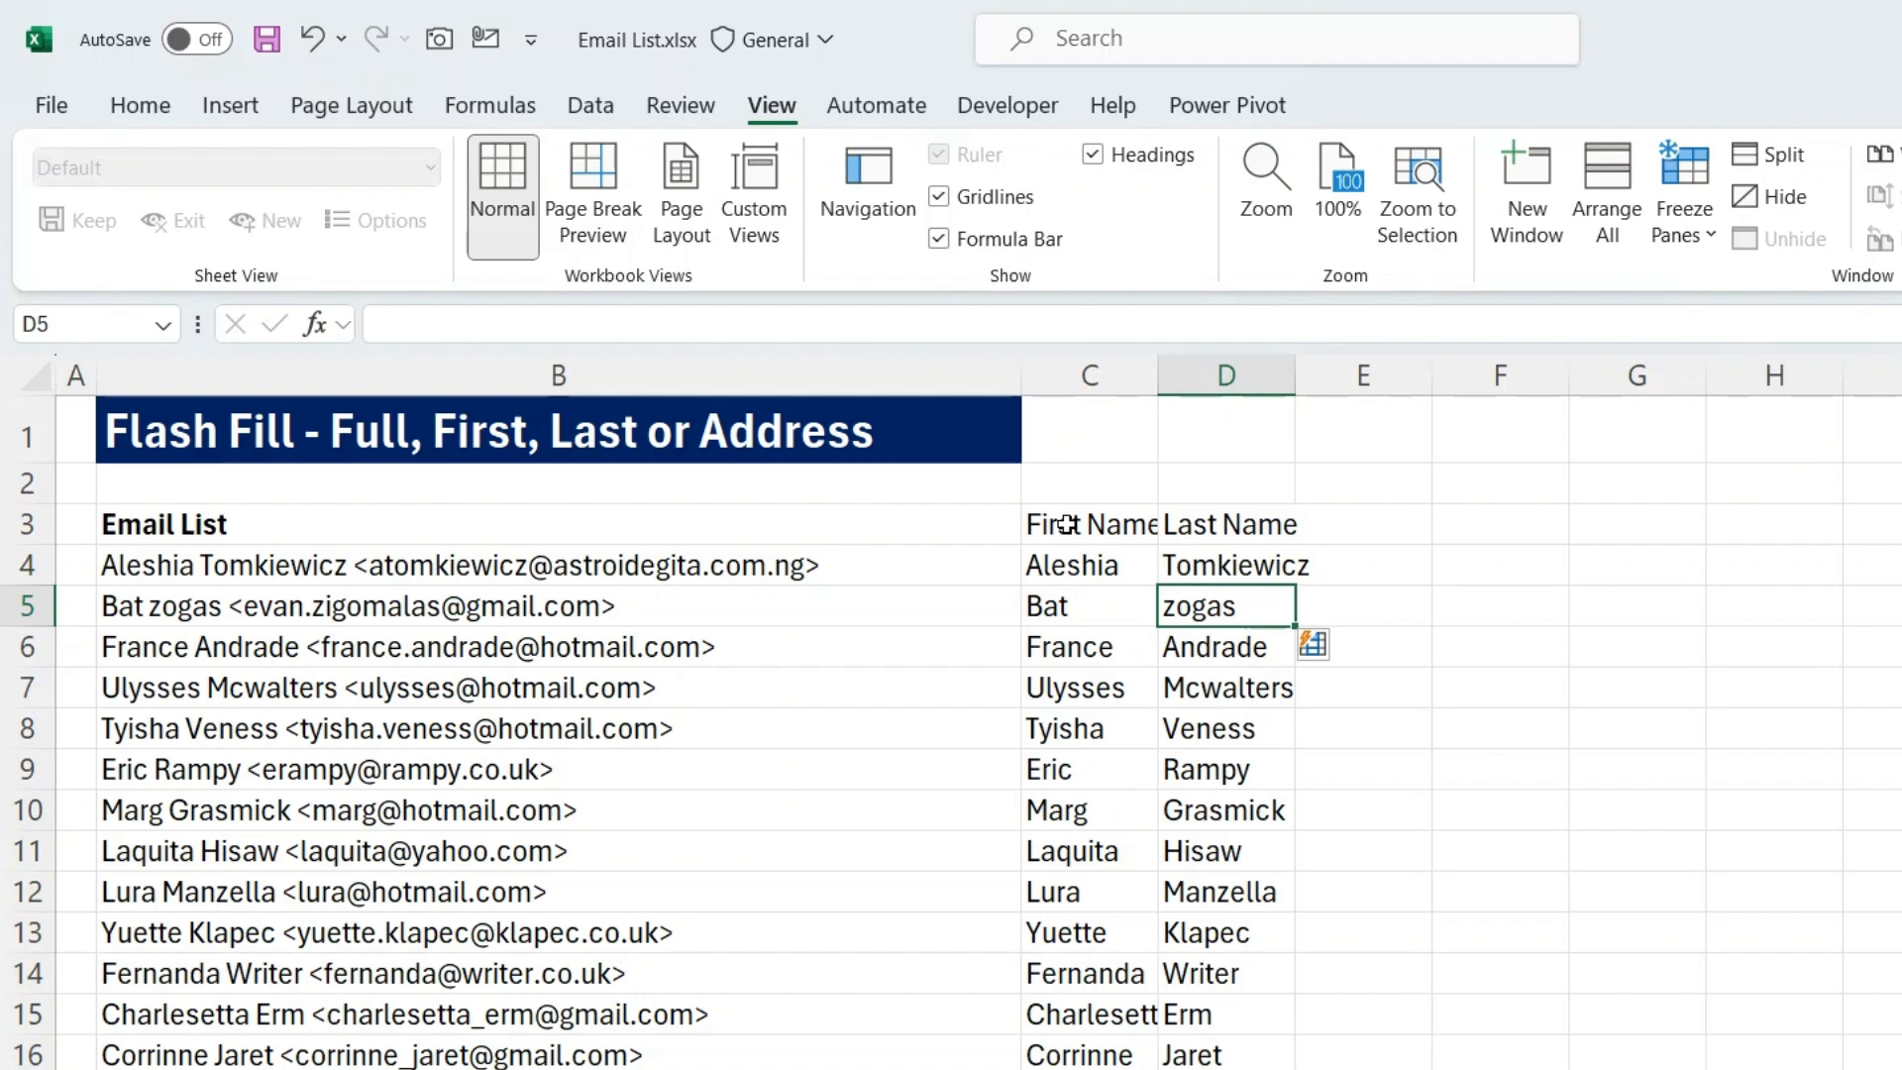
Step: Add the header "Address" in E3 beside the Last Name column
key("Up")
key("Right")
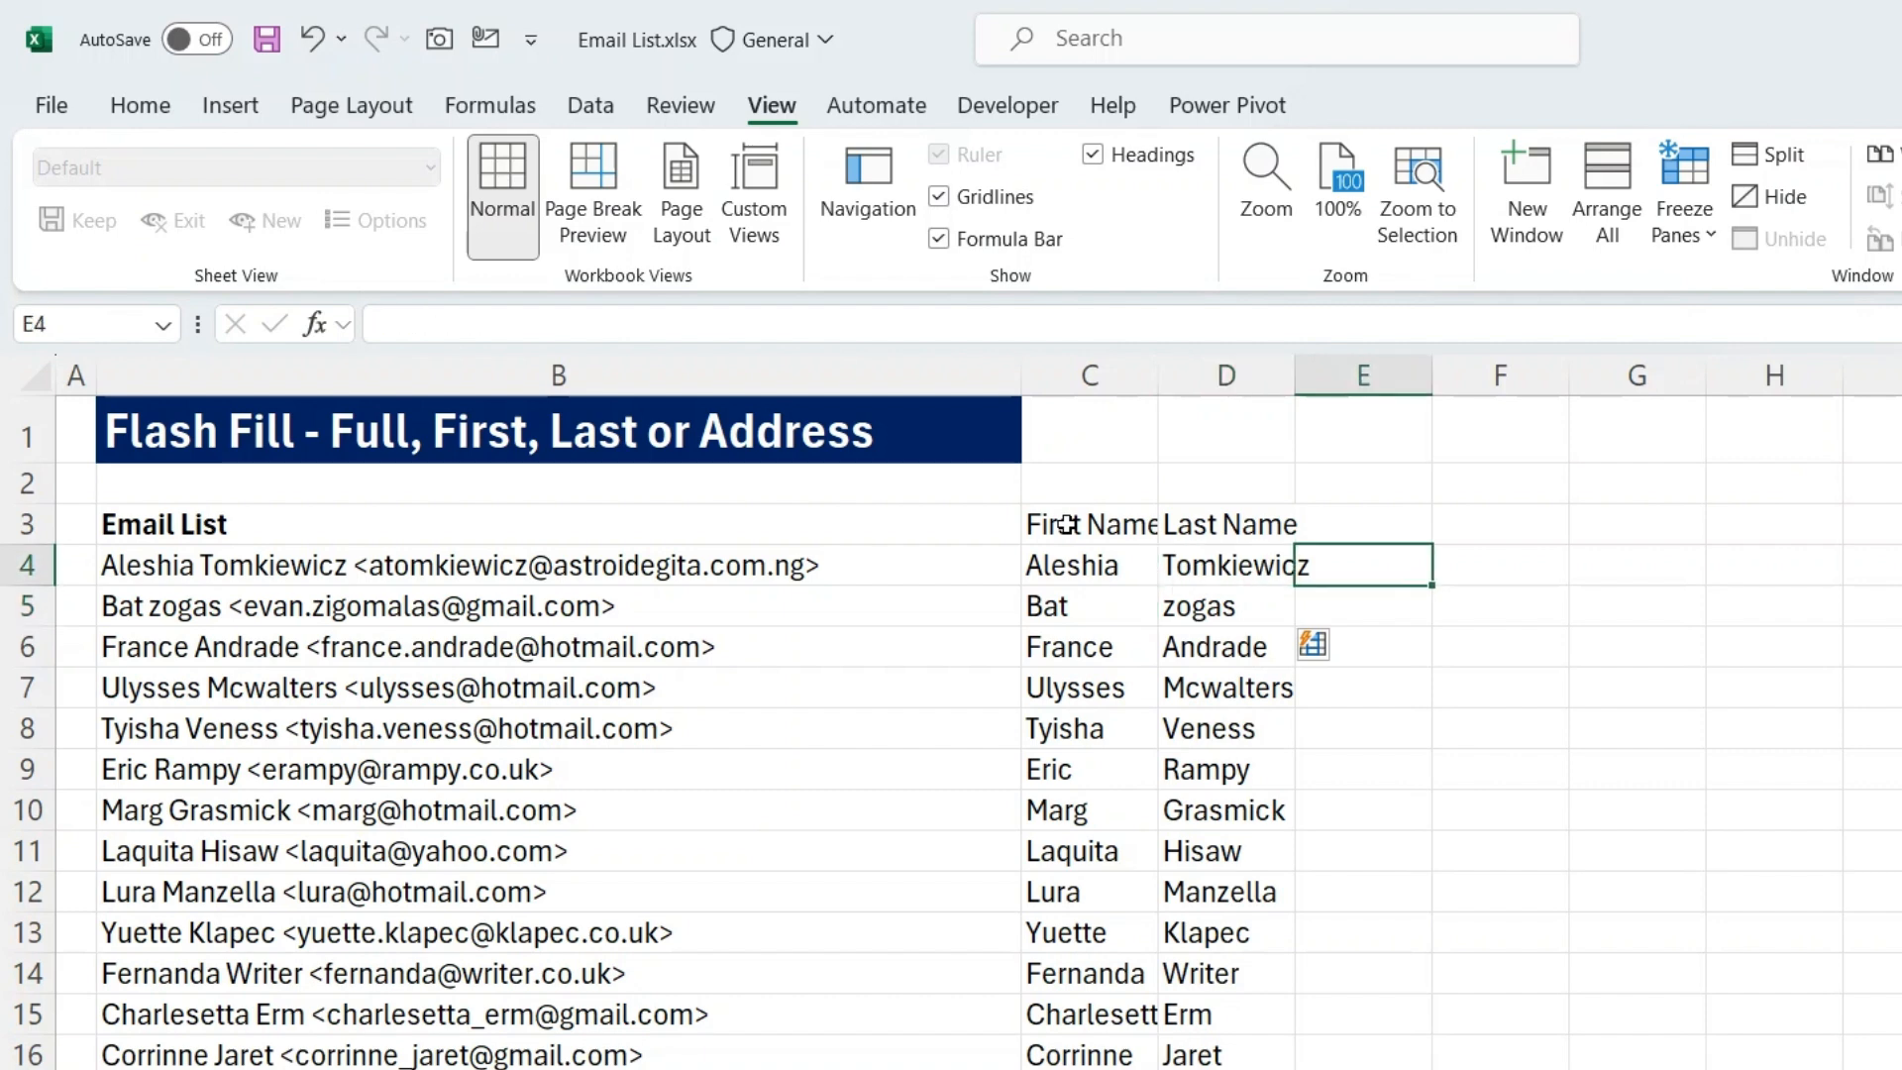
key("Up")
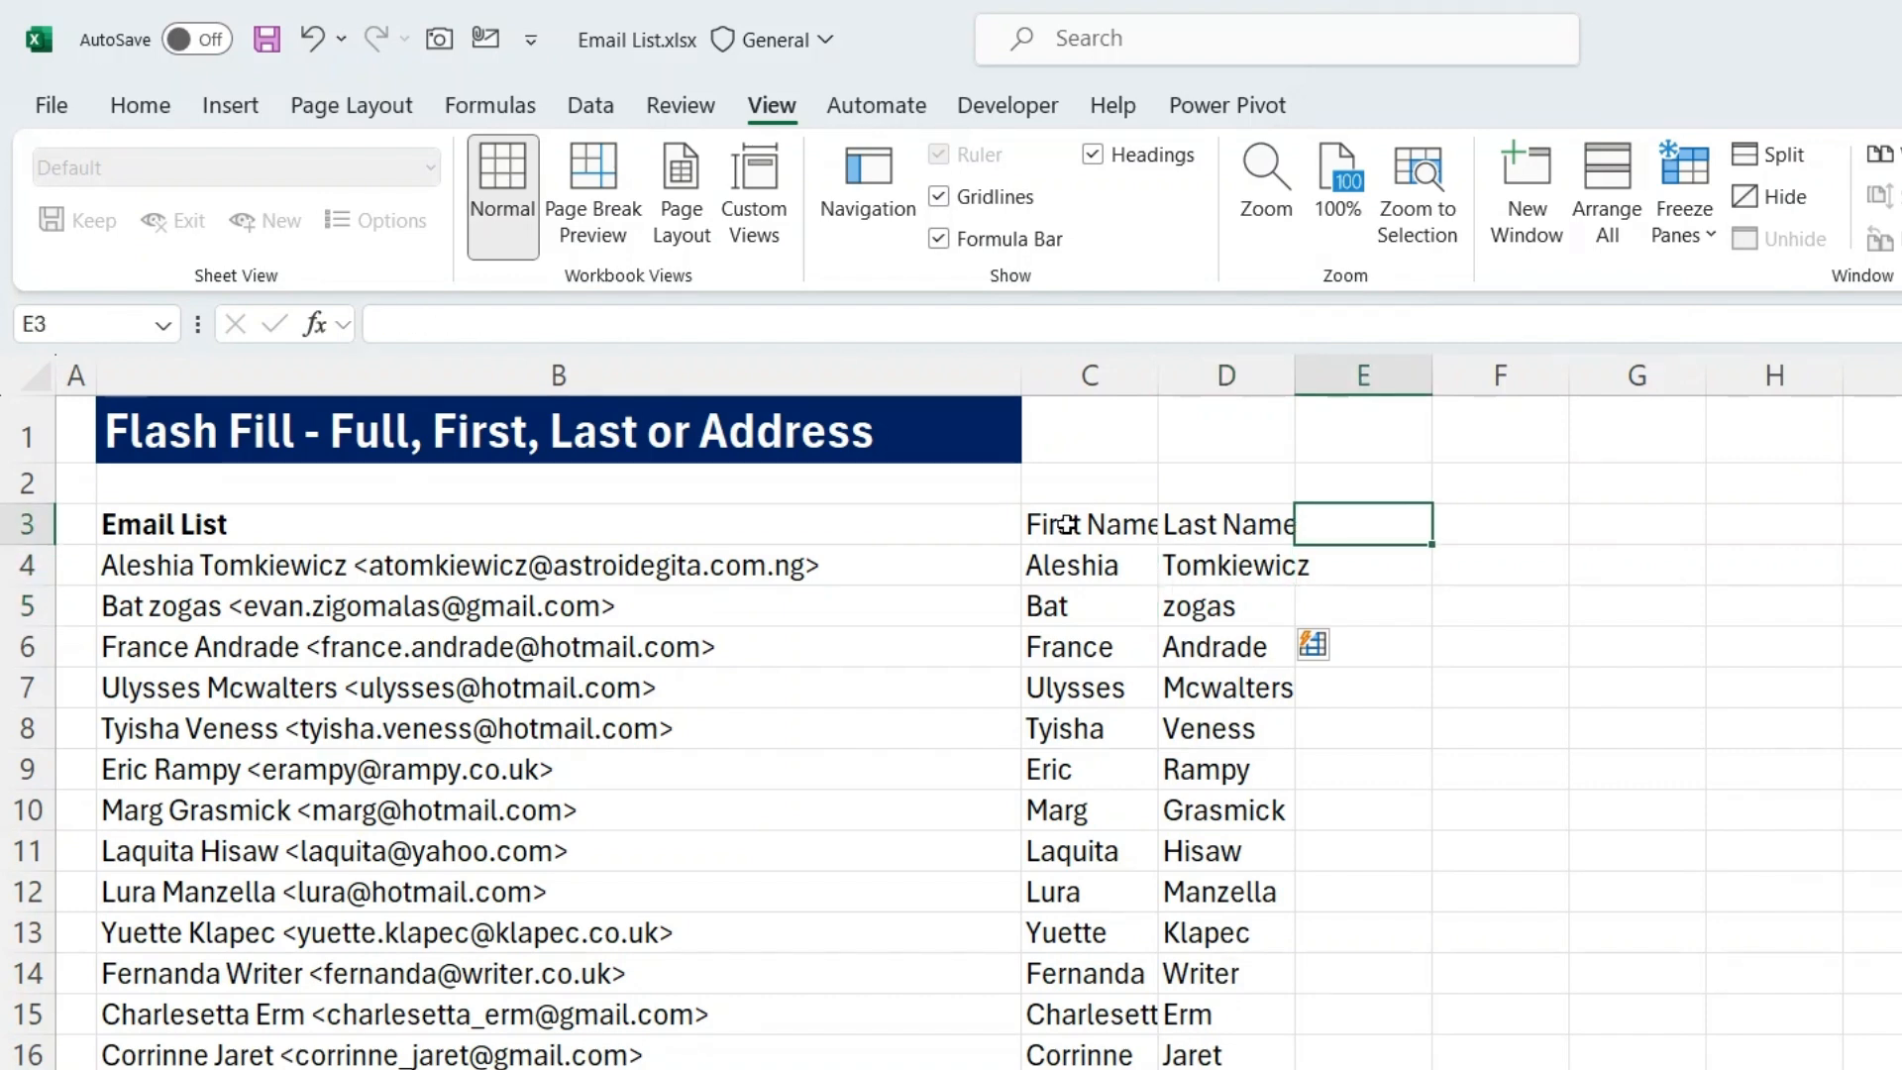
type("Ass")
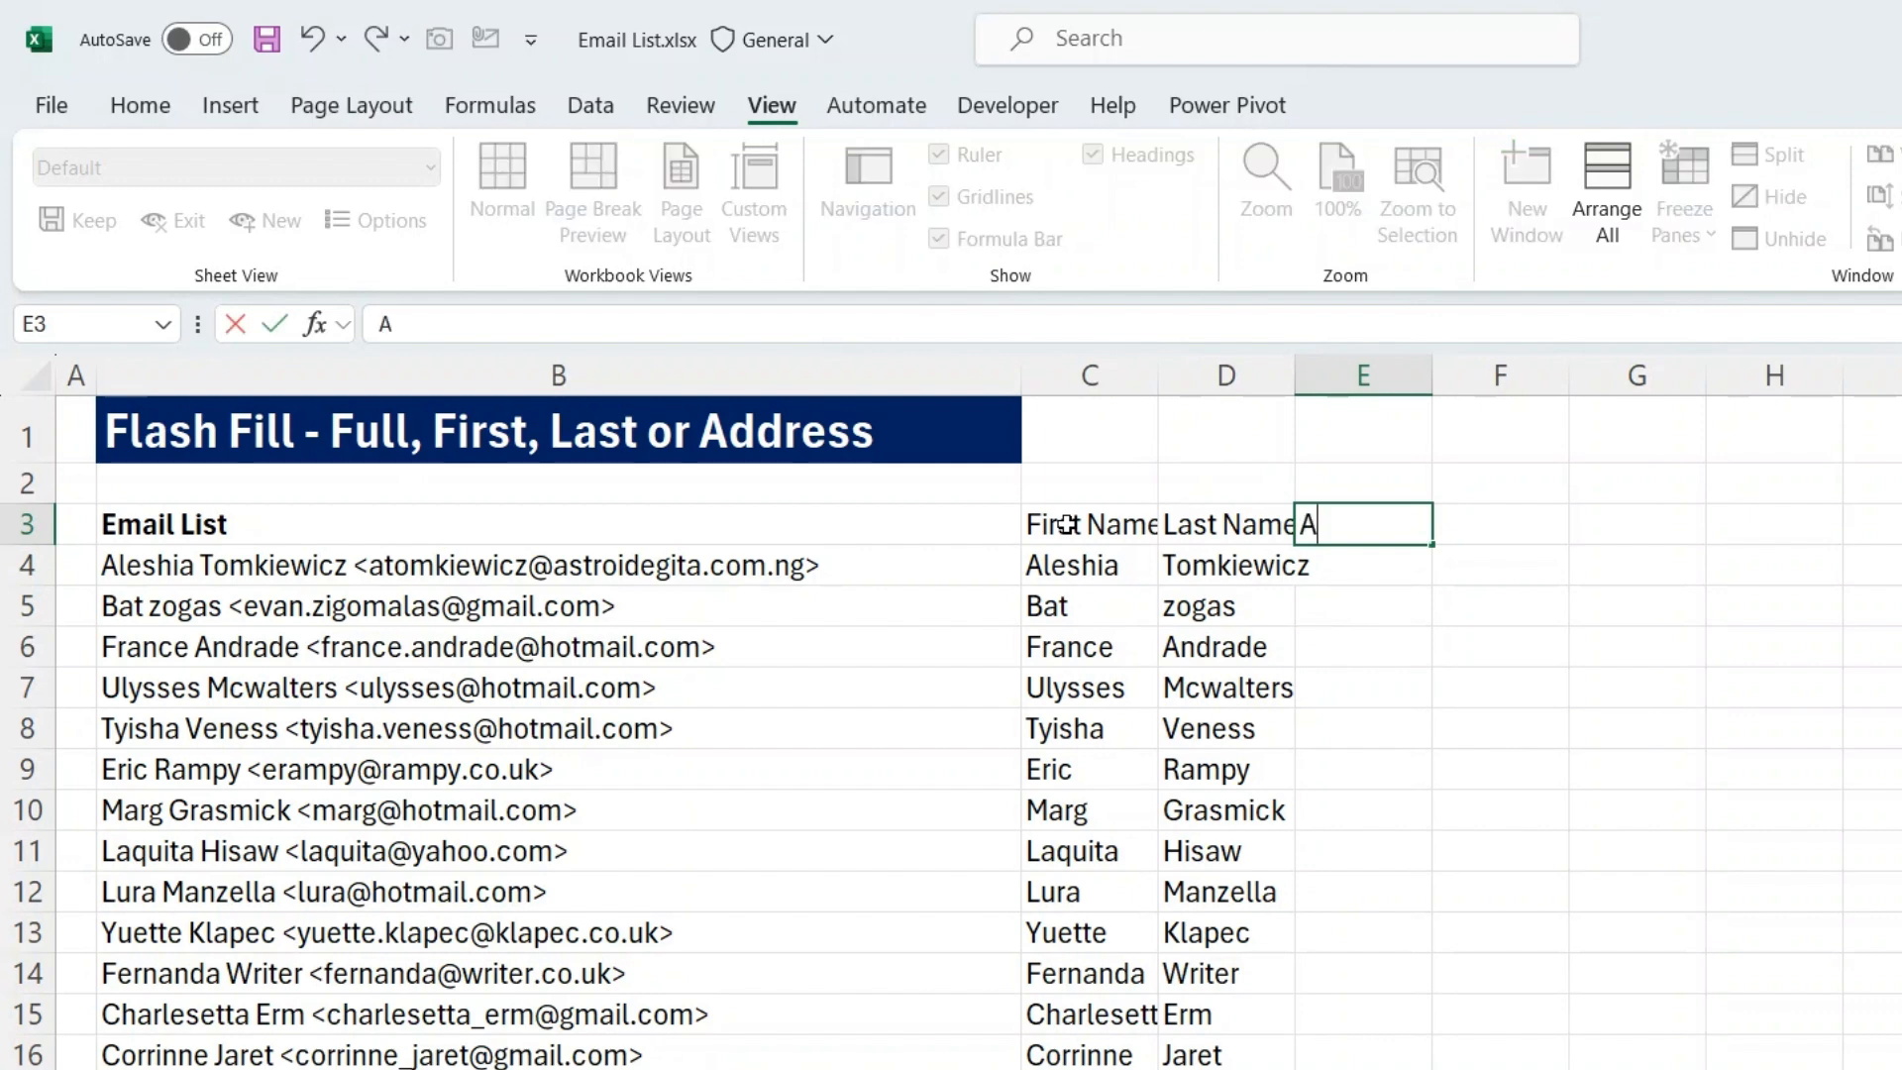
key("BackSpace")
key("BackSpace")
type("ddress")
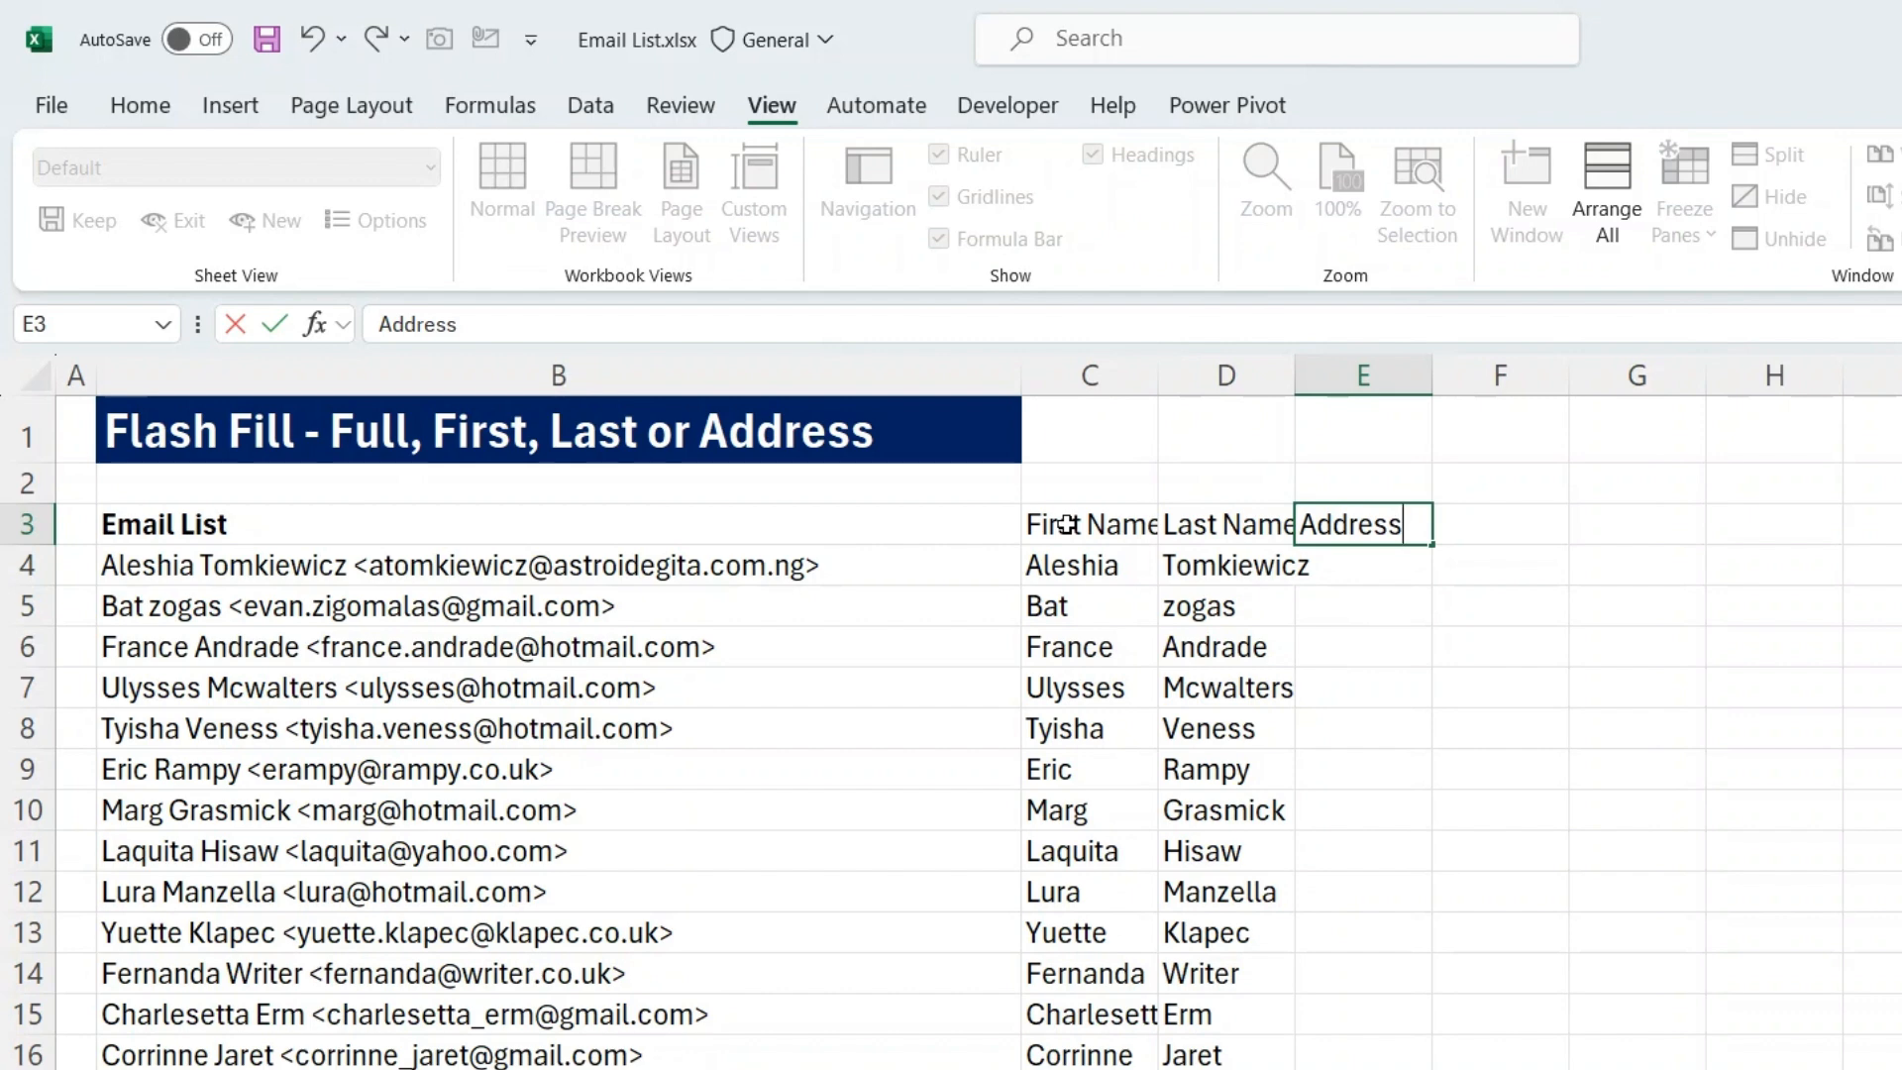
key("Return")
Step: Enter the domain "astroidegita.com.ng" in E4 and Flash Fill the remaining e-mail domains down column E
type("astroide")
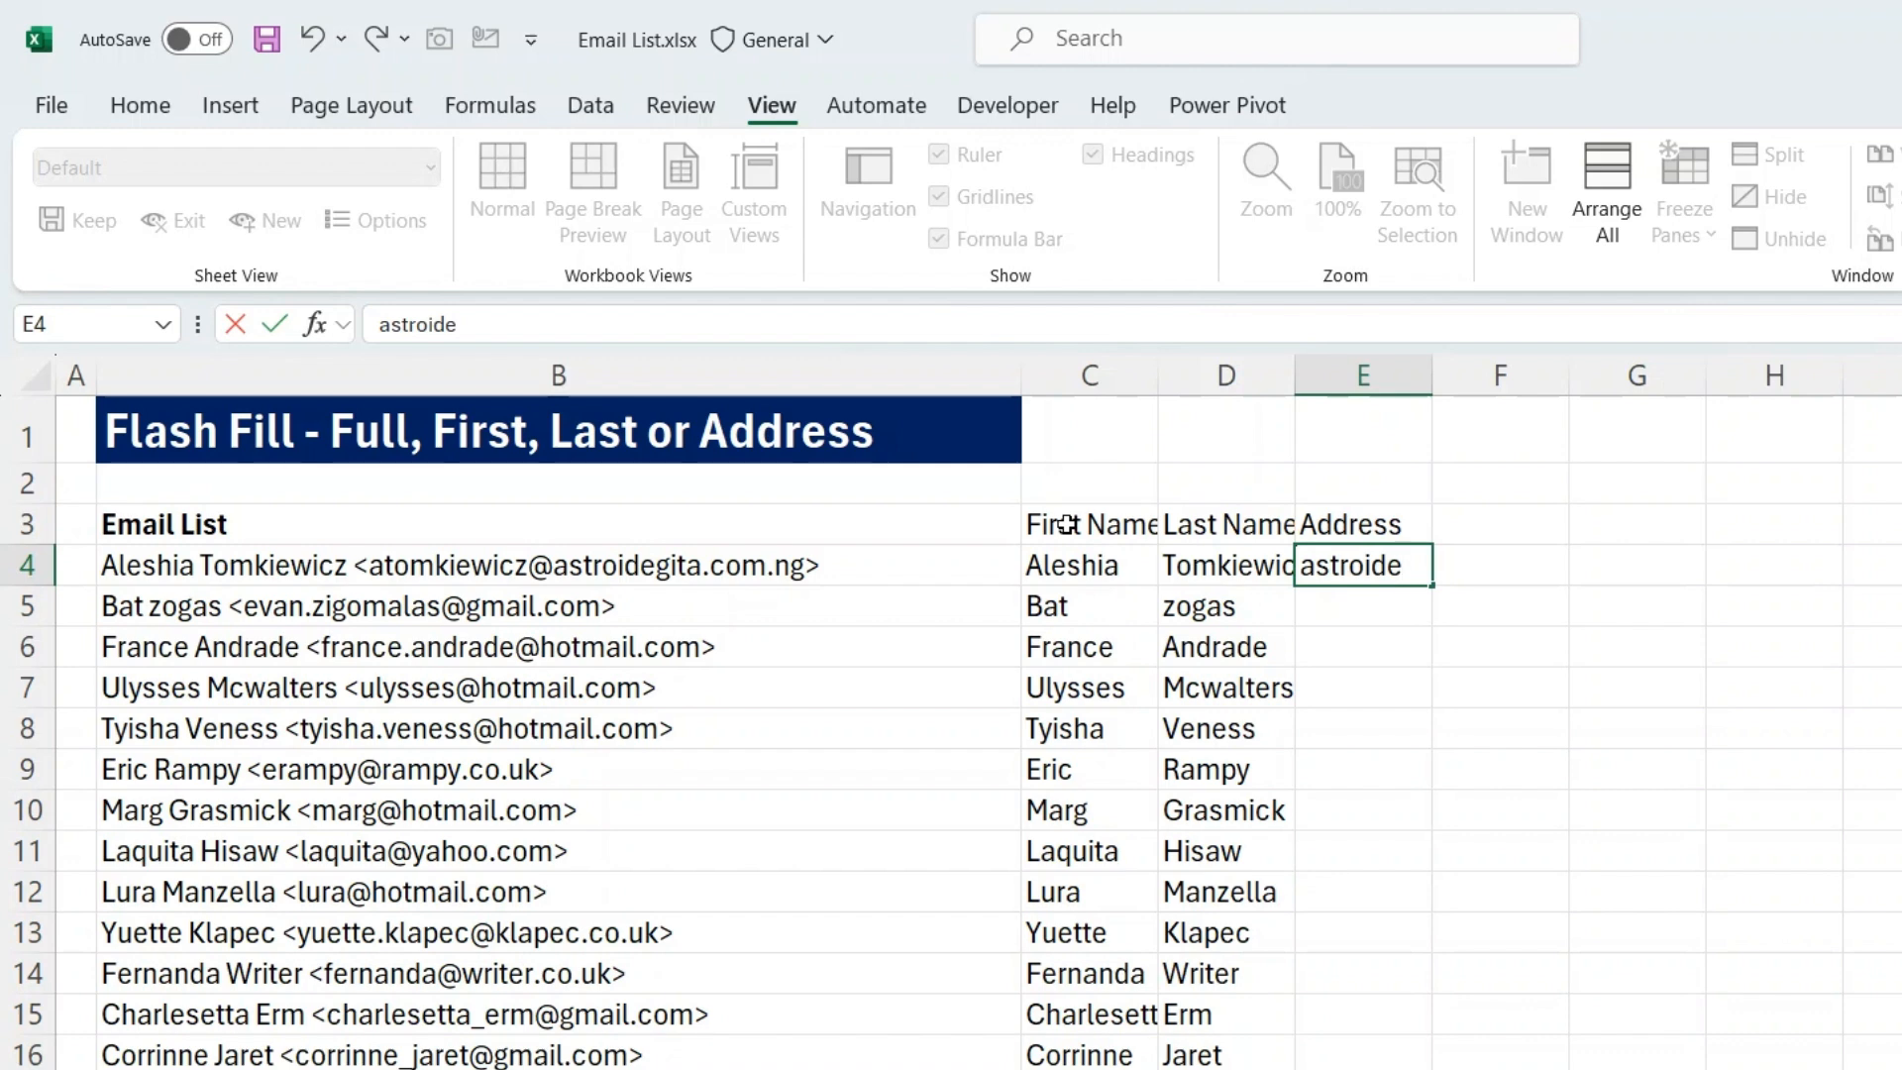
type("gita.com.ng")
key("Return")
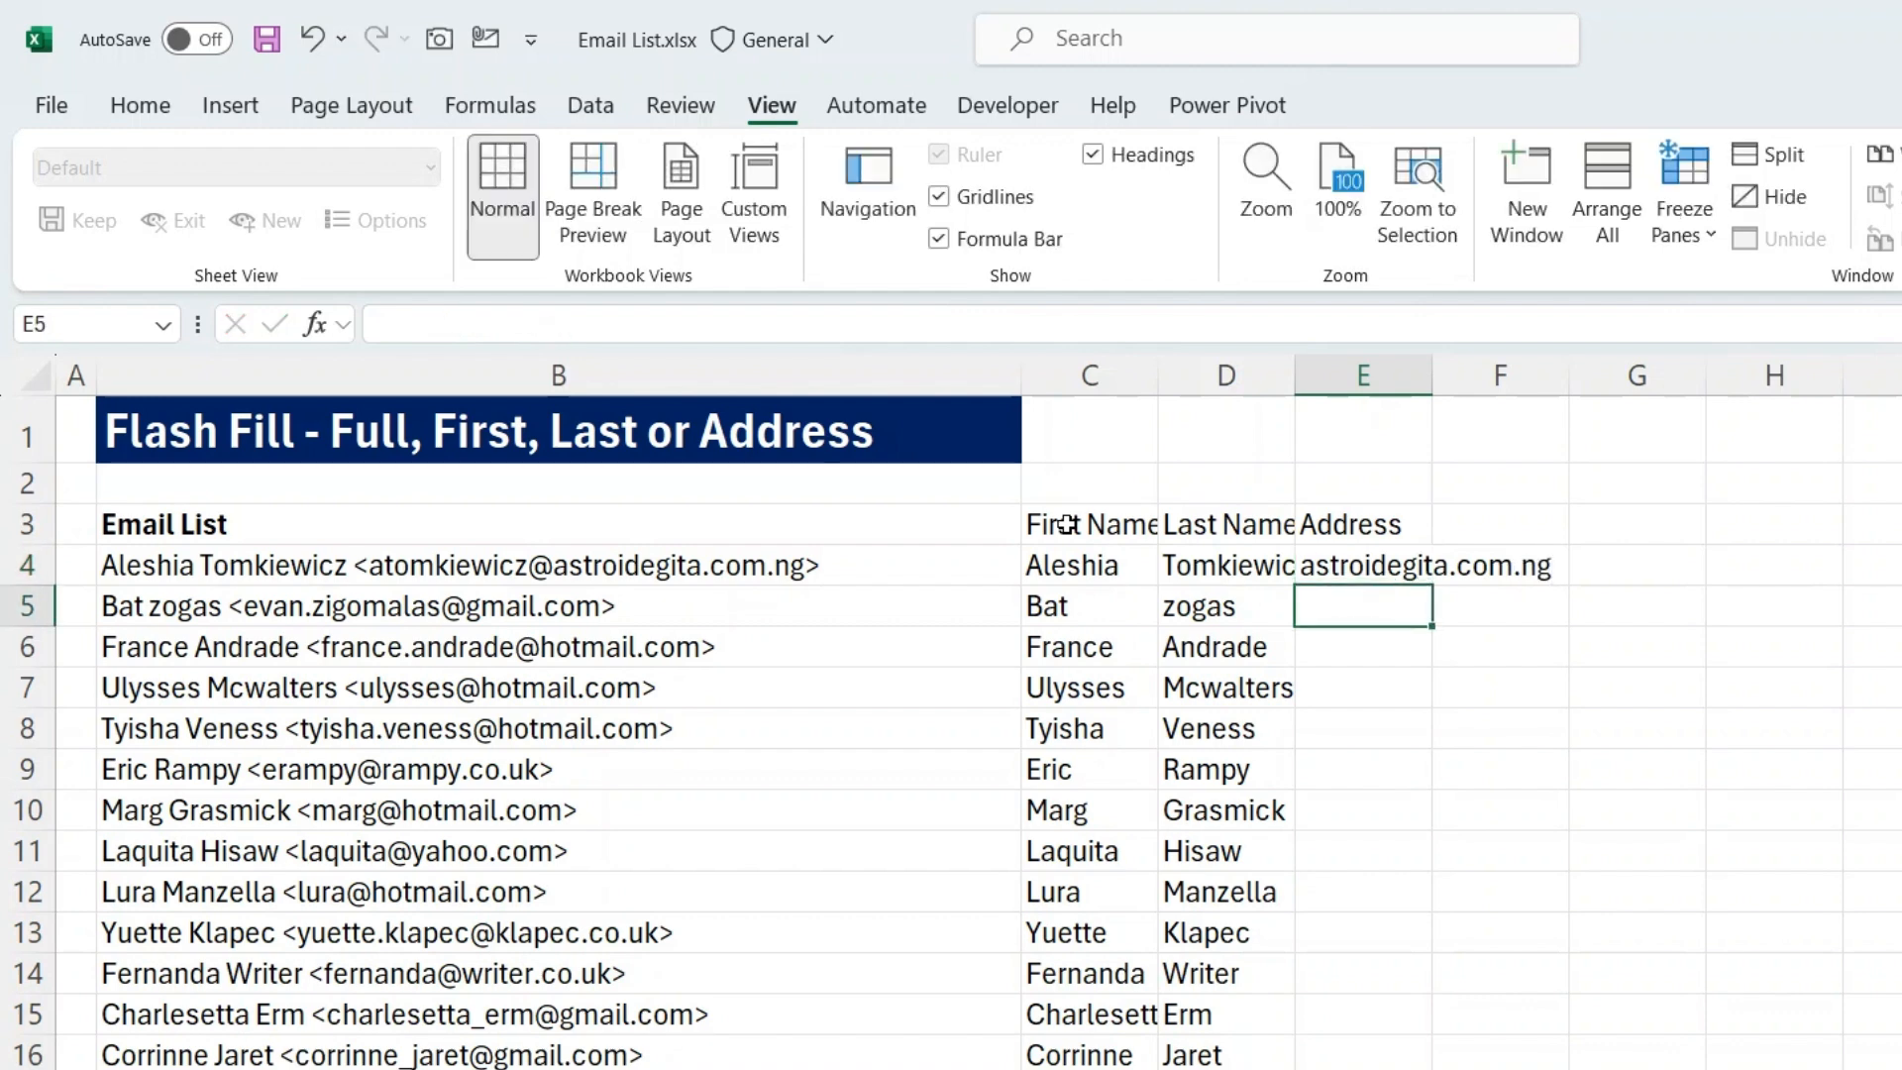
key("ctrl+e")
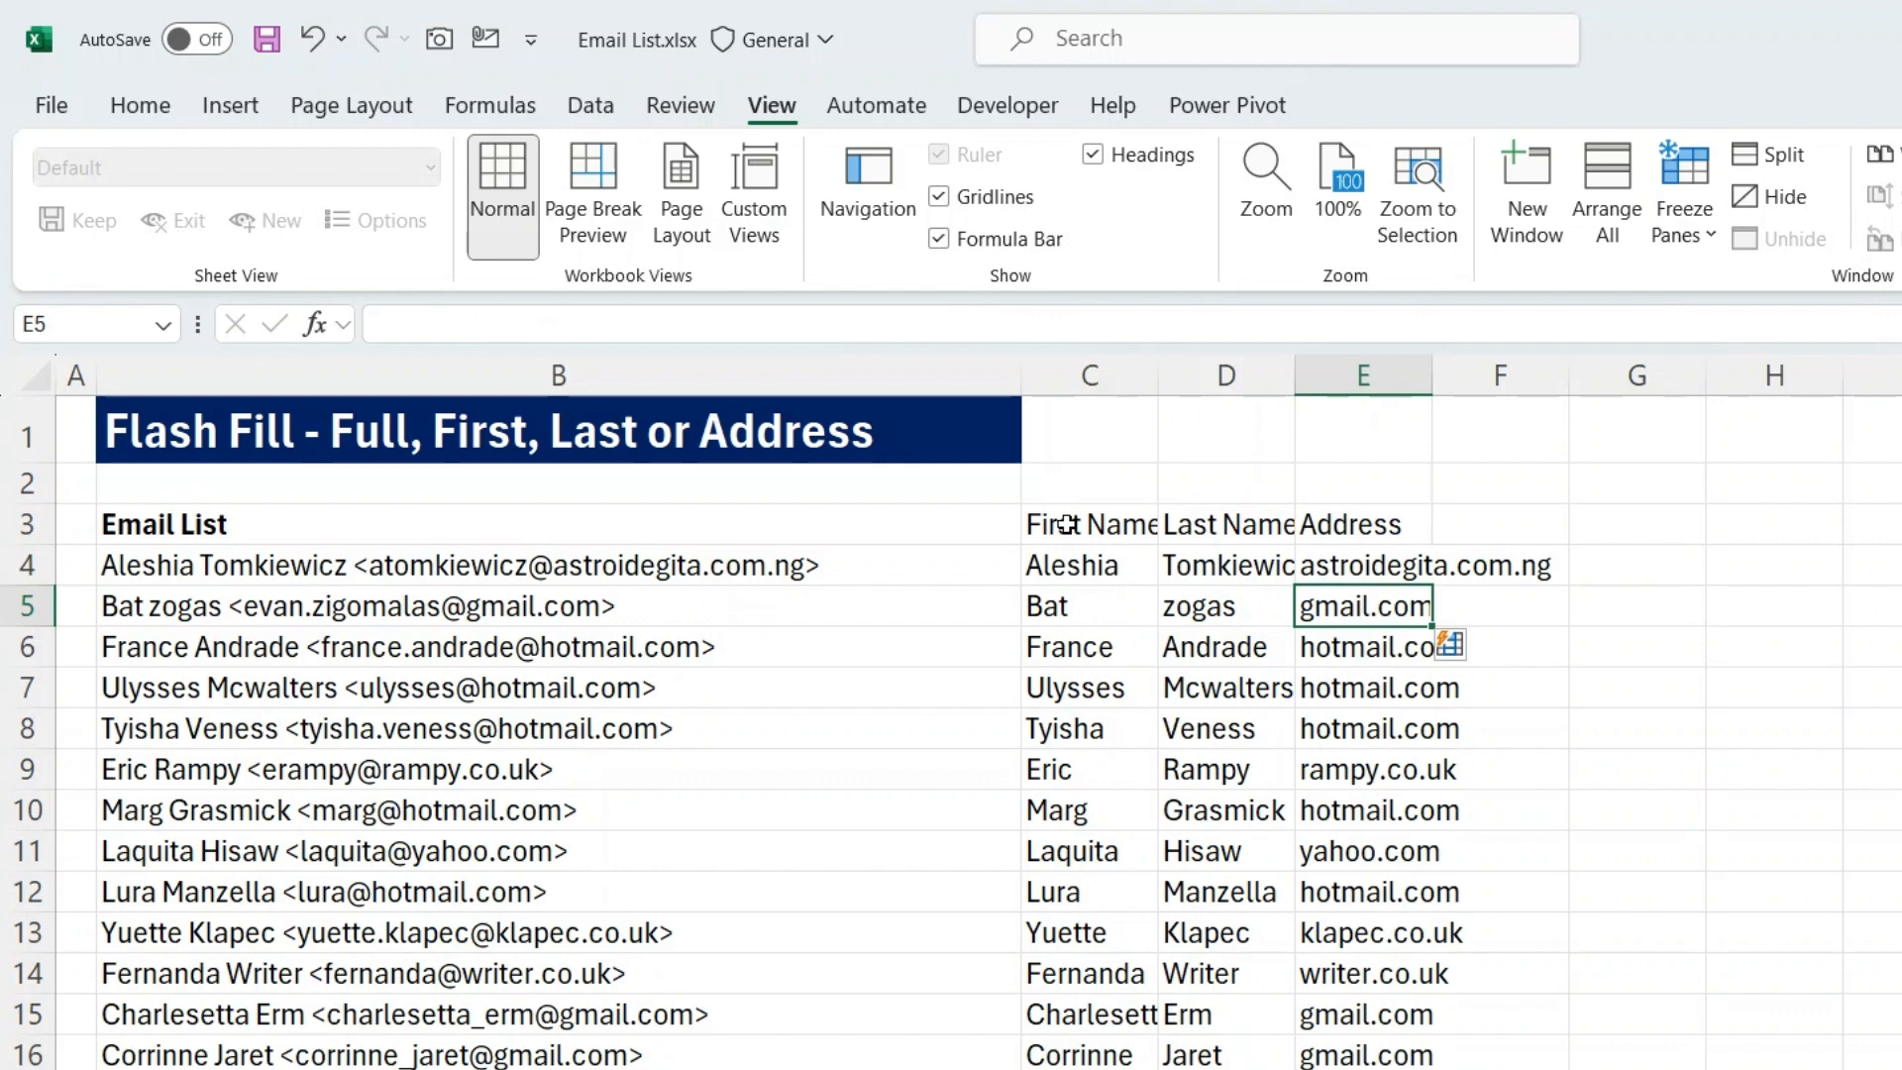
left_click(873, 620)
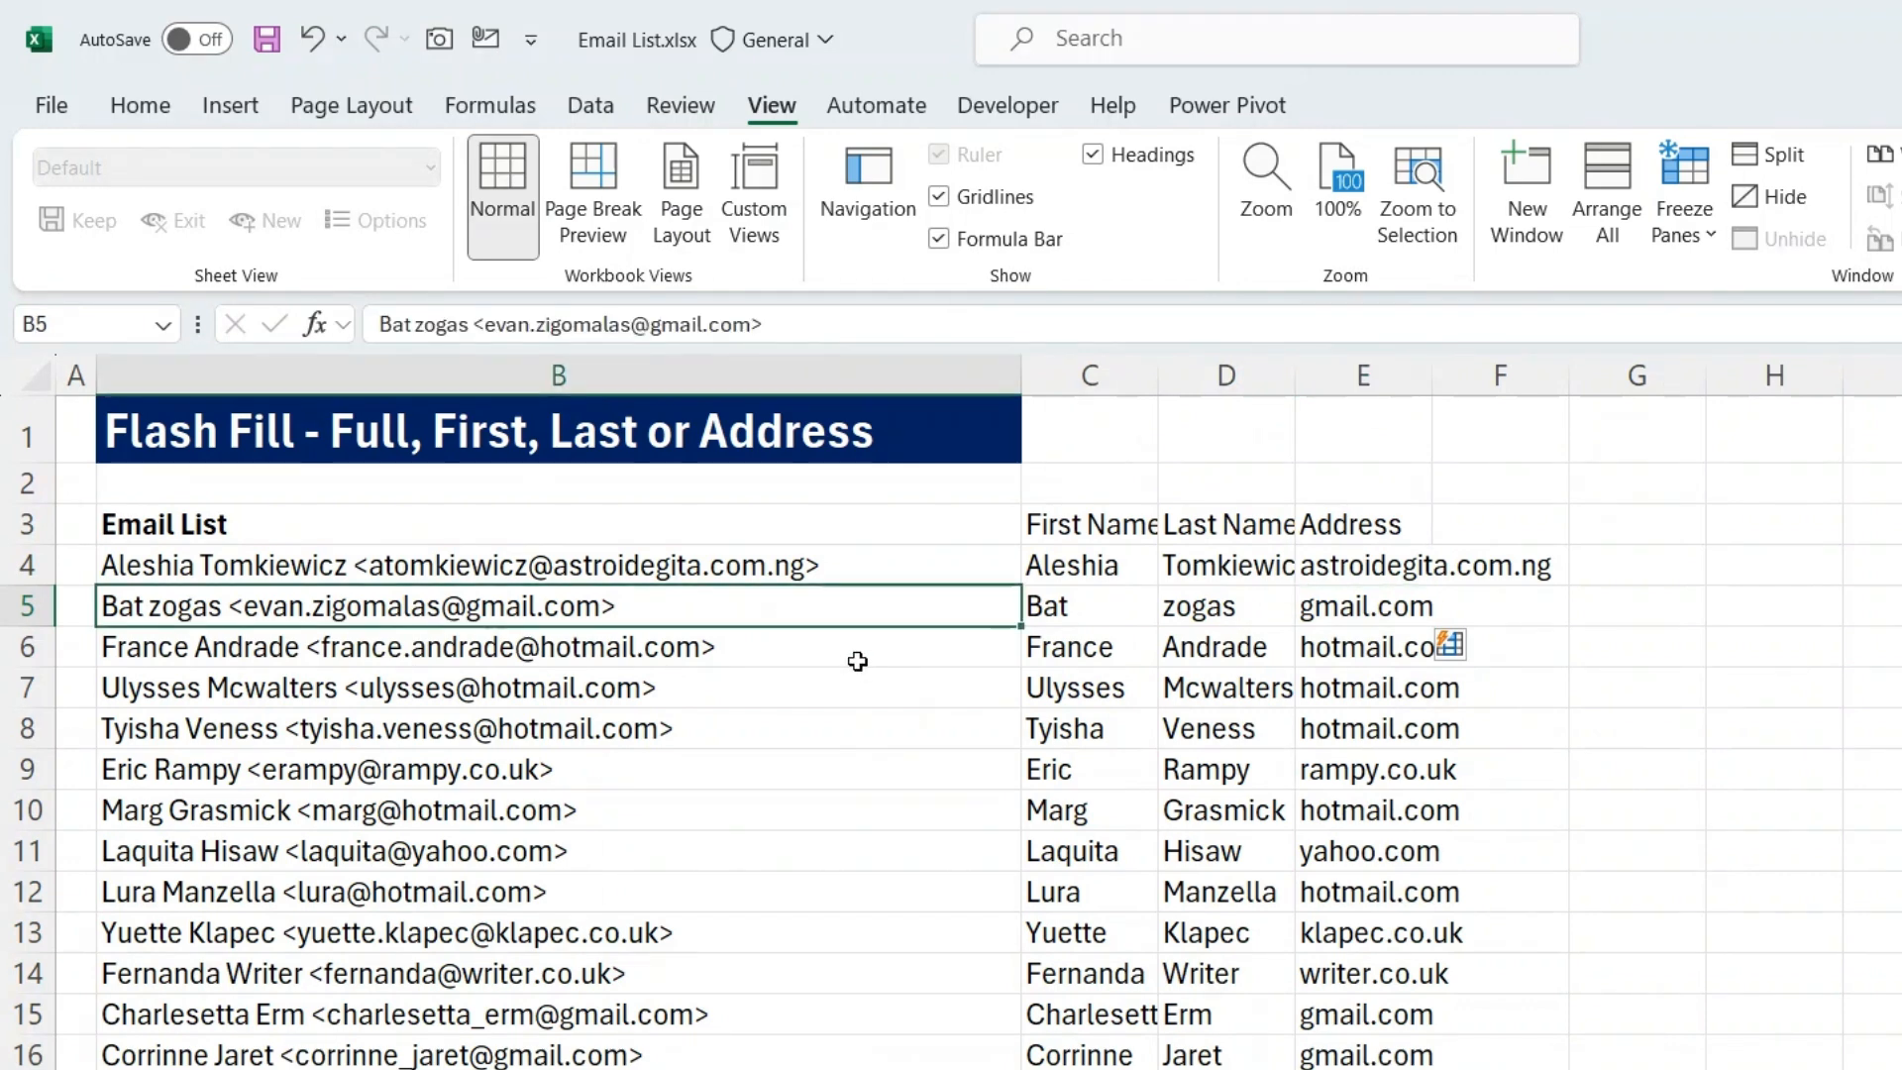
left_click(1083, 604)
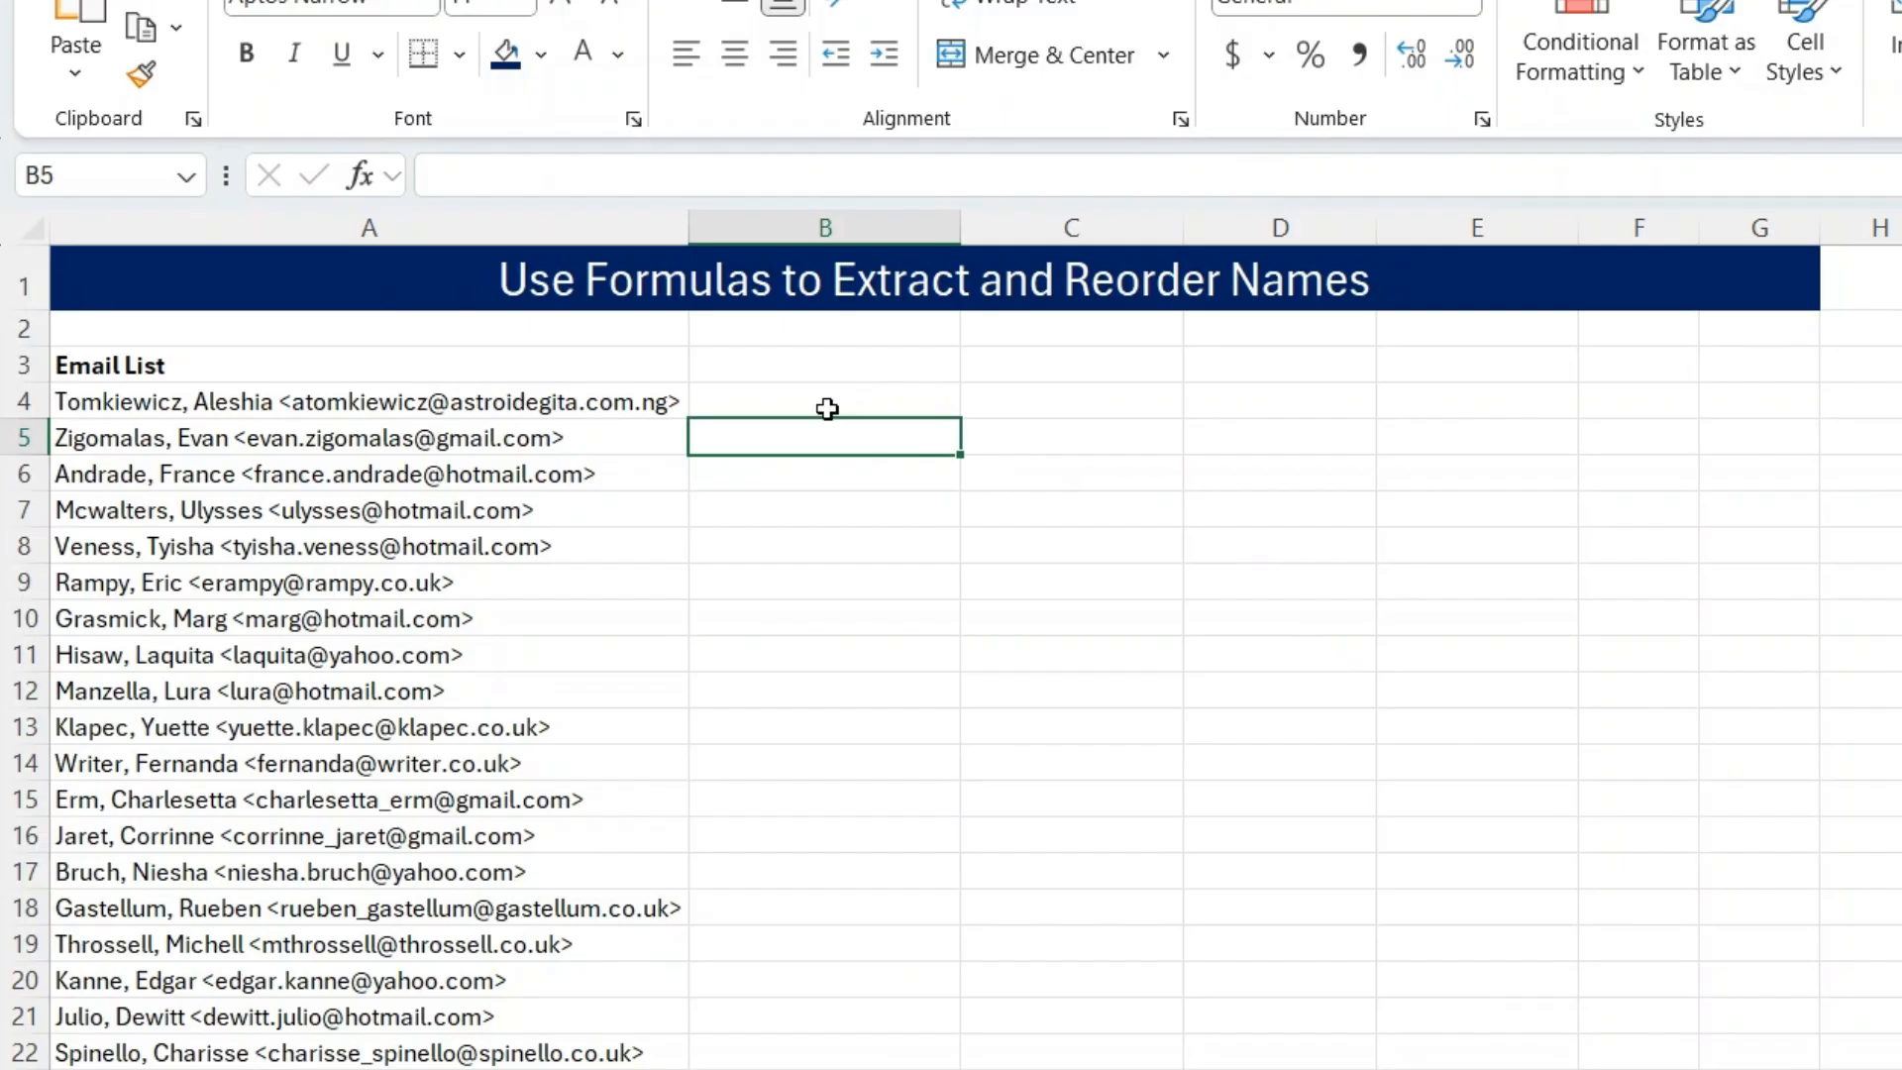
left_click(827, 408)
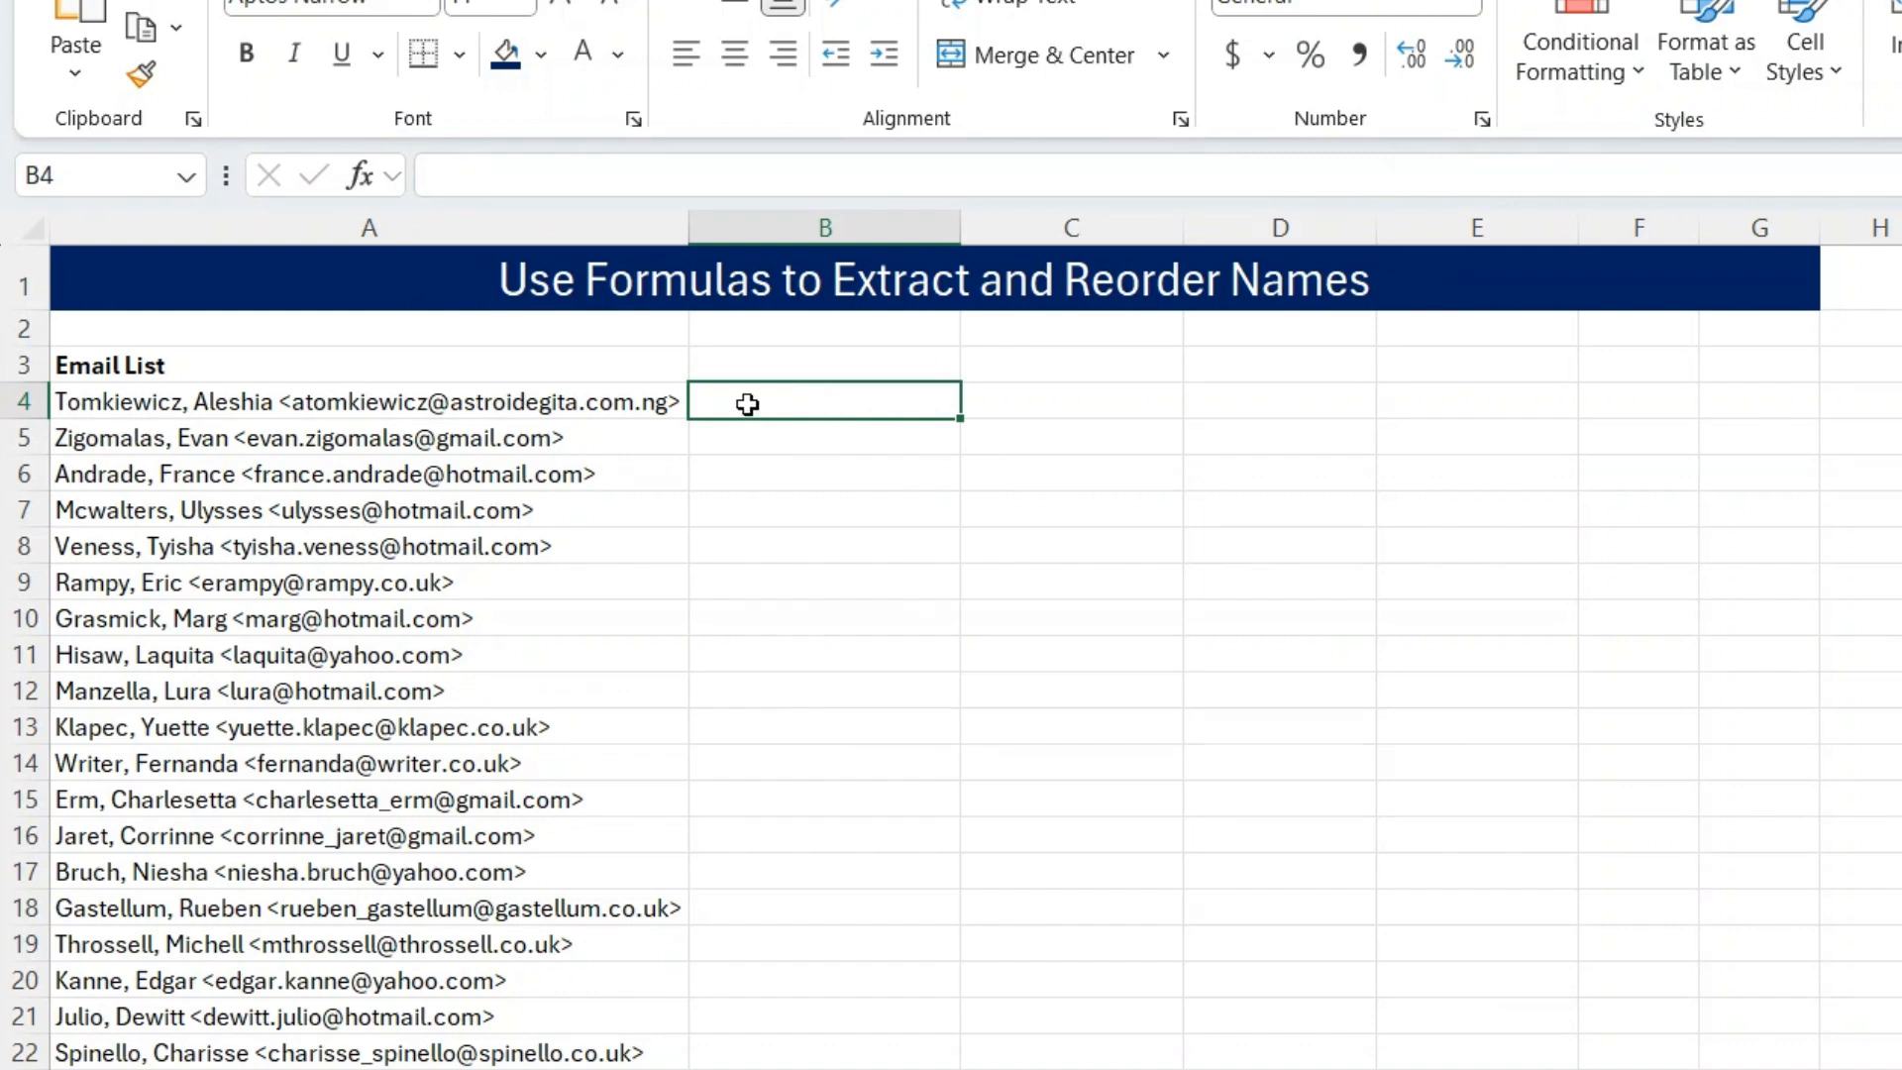
left_click(212, 404)
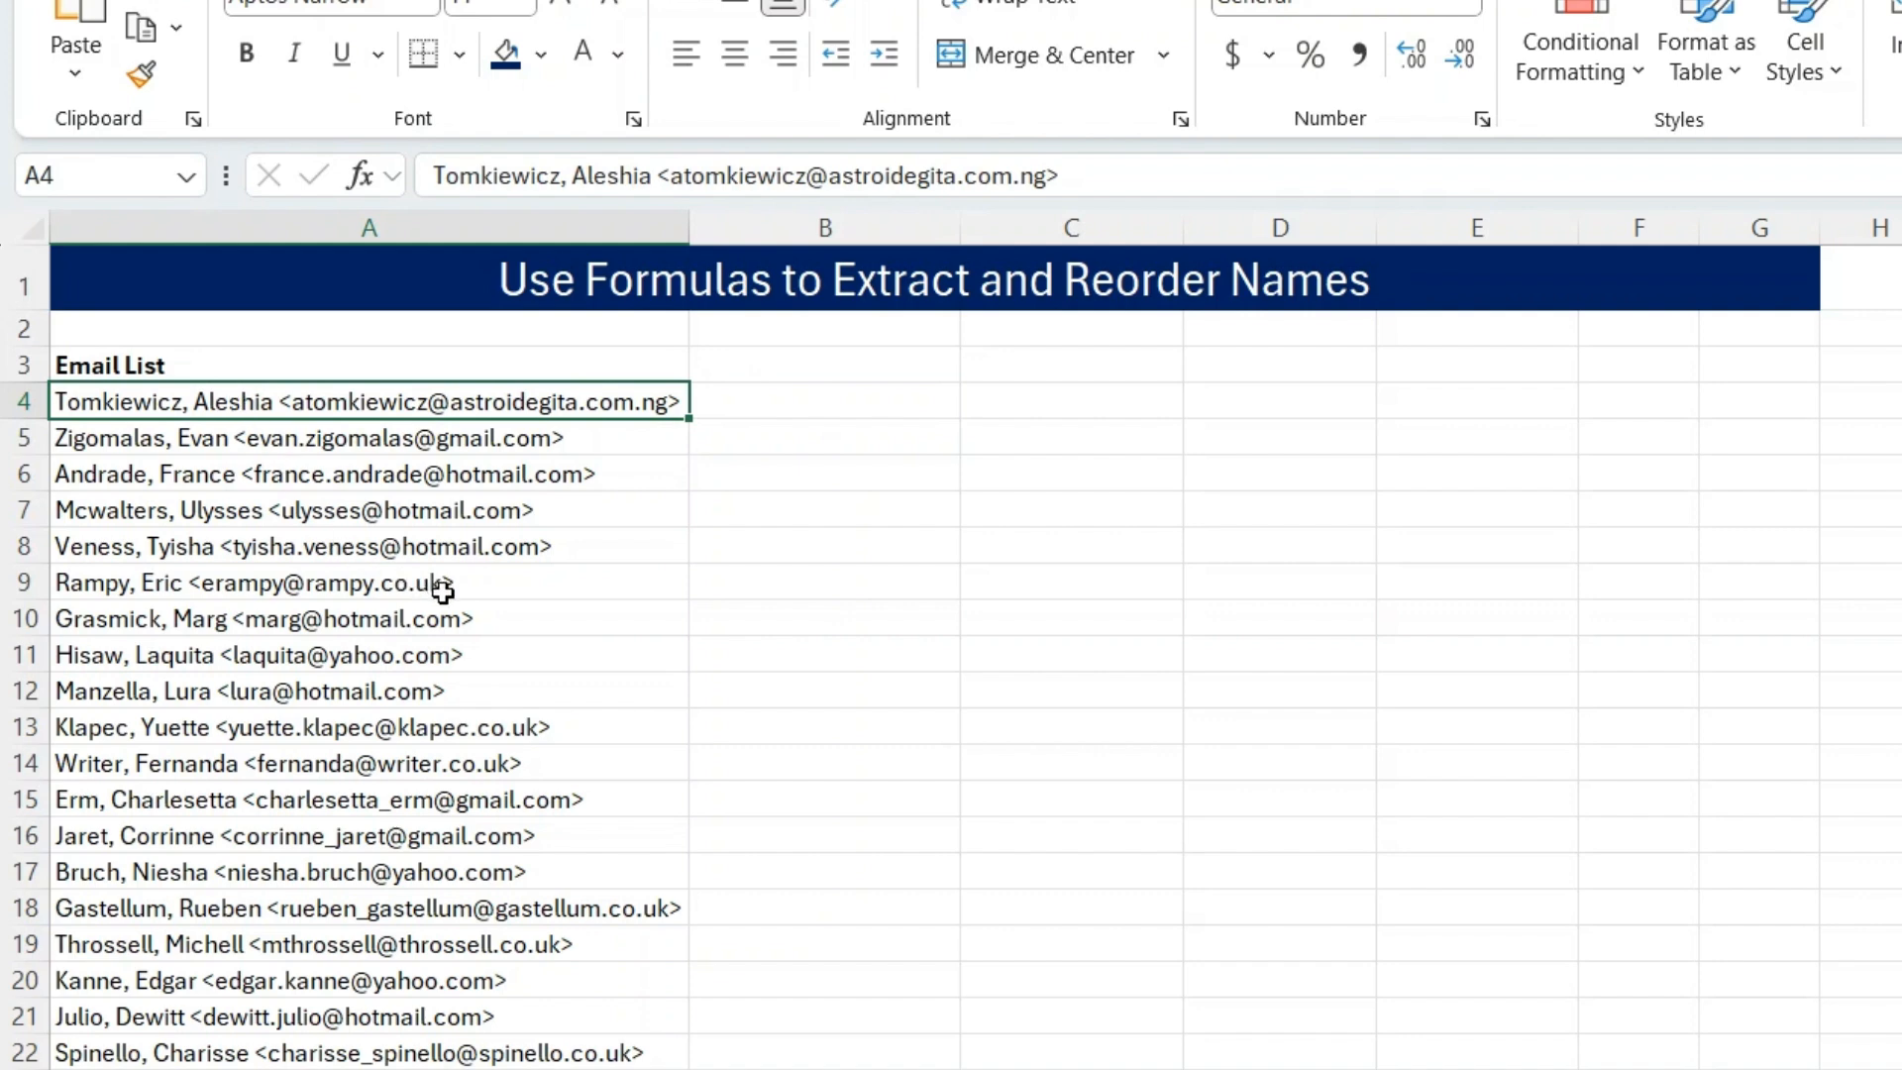
Step: Convert the email list in A3:A503 into a table with headers
left_click(381, 370)
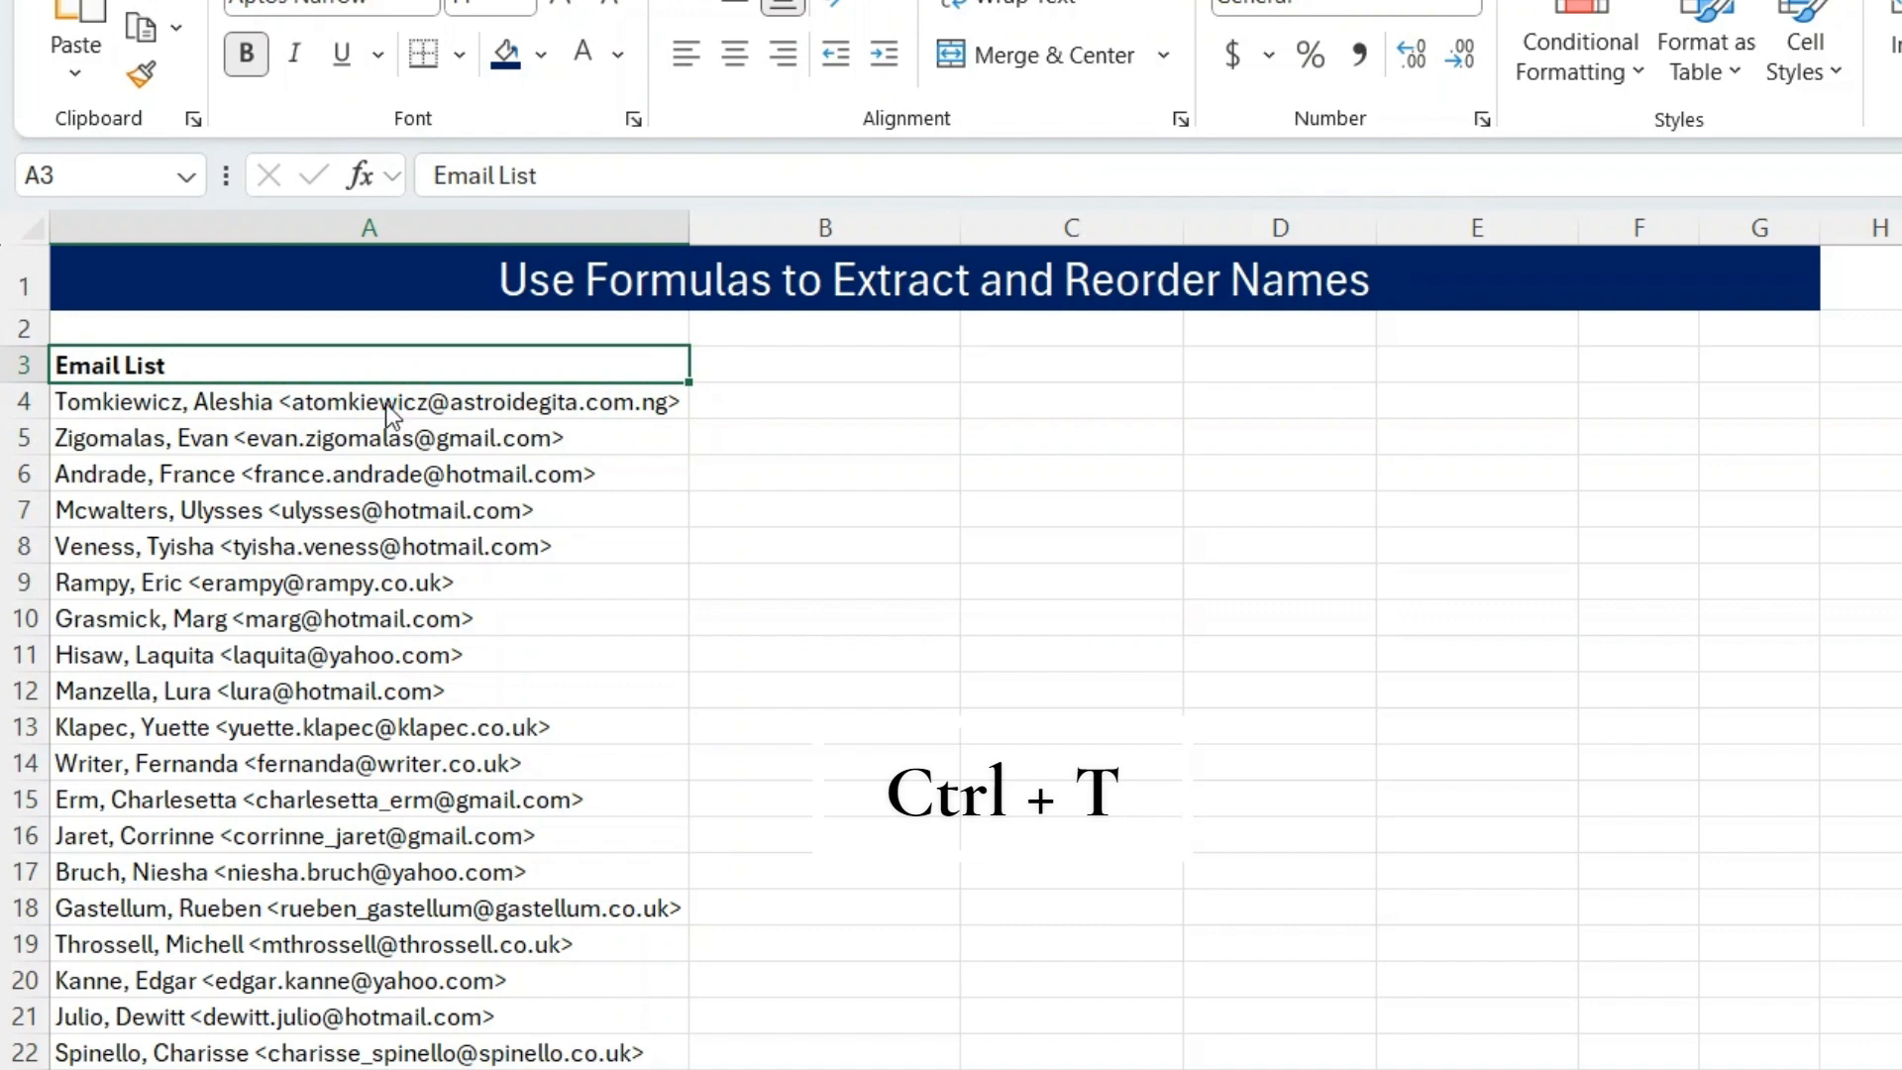
key("ctrl+t")
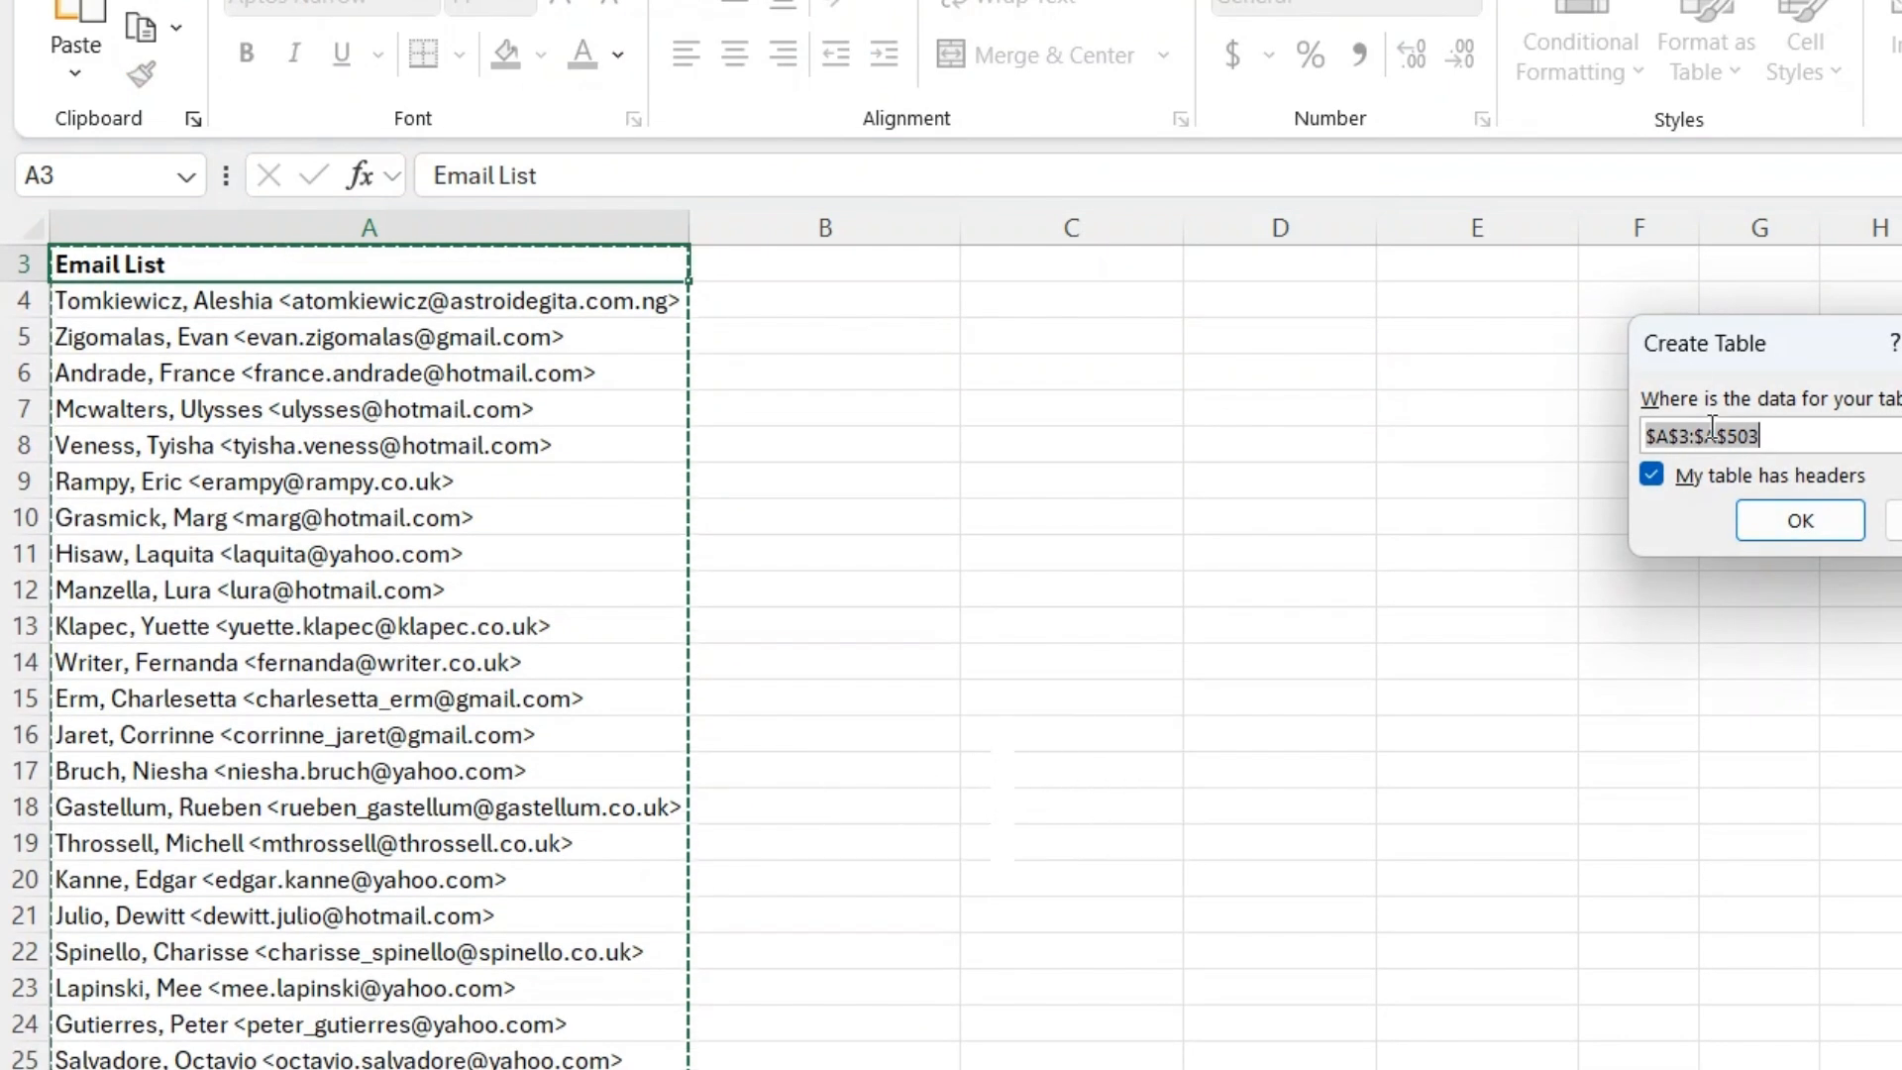
left_click(1774, 527)
scroll(1313, 490, "up", 1)
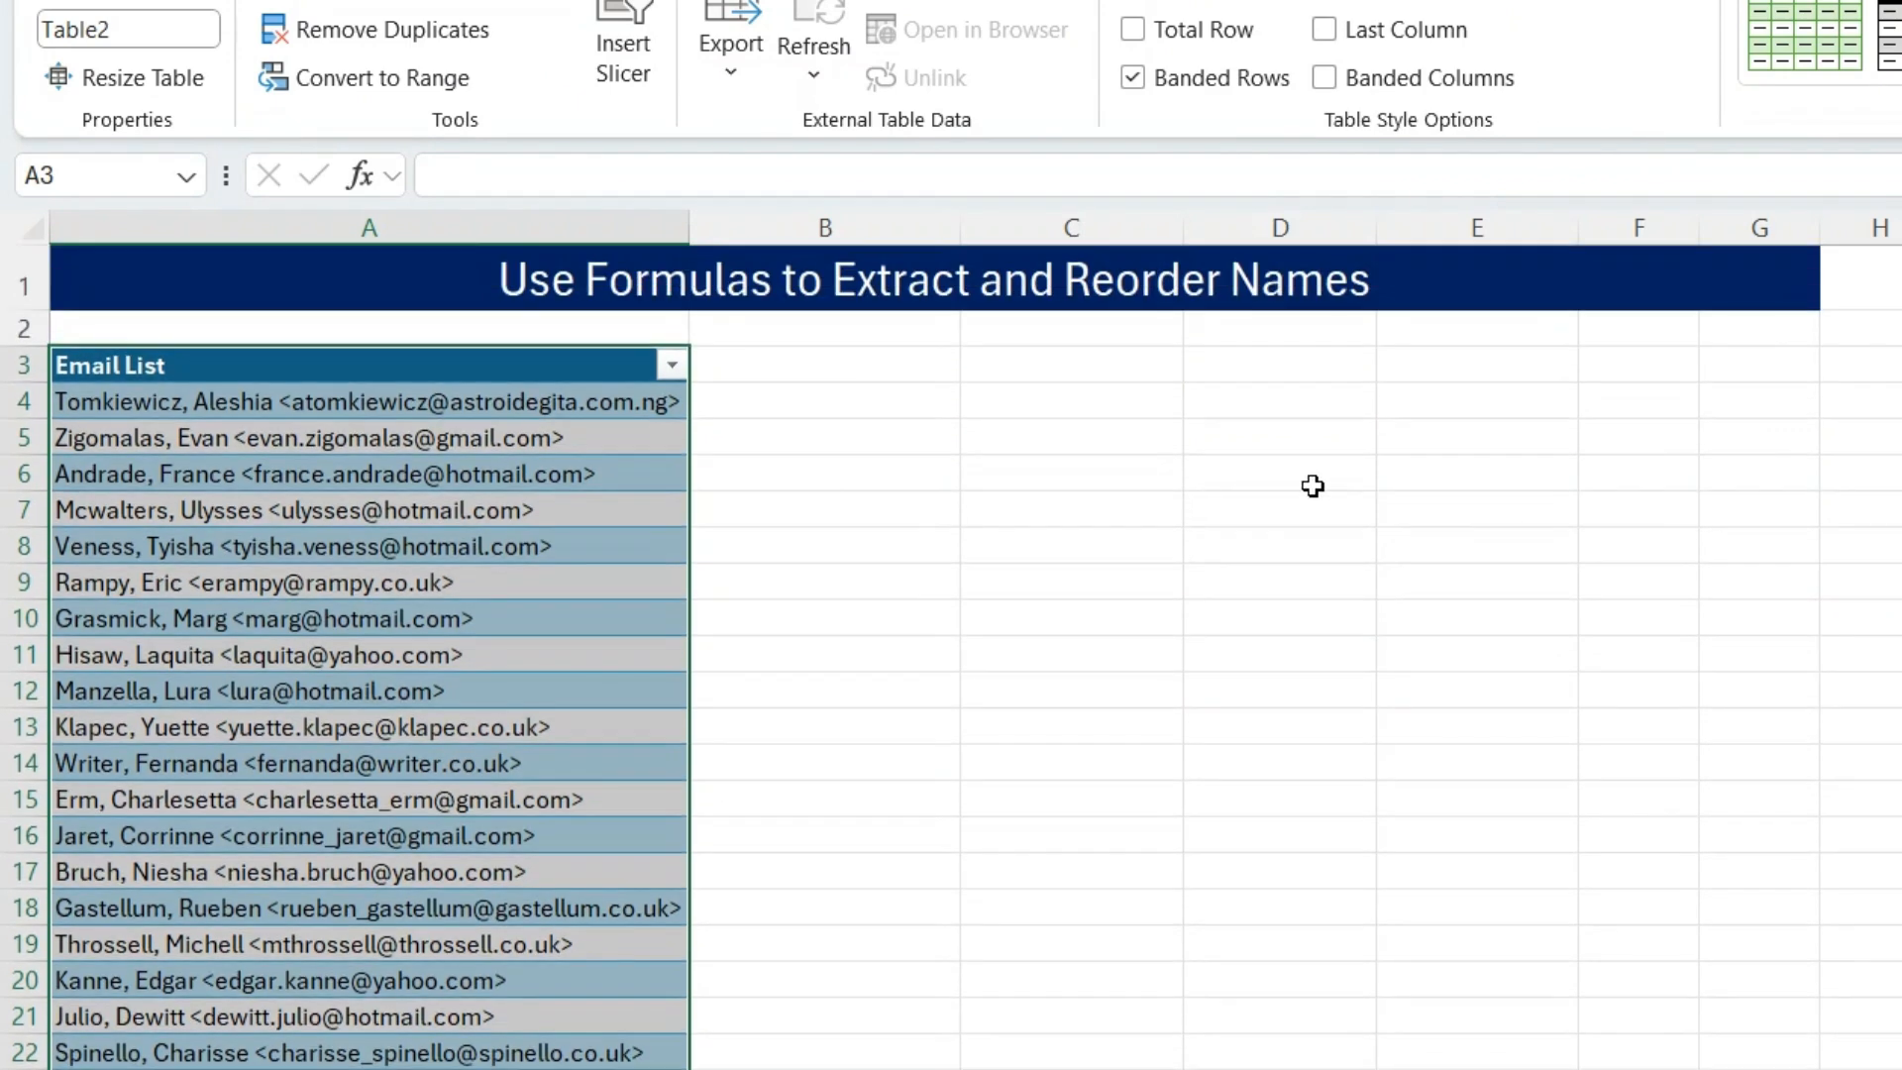
Step: Choose a blue banded medium style for the email table and turn off its header filter button
left_click(1900, 78)
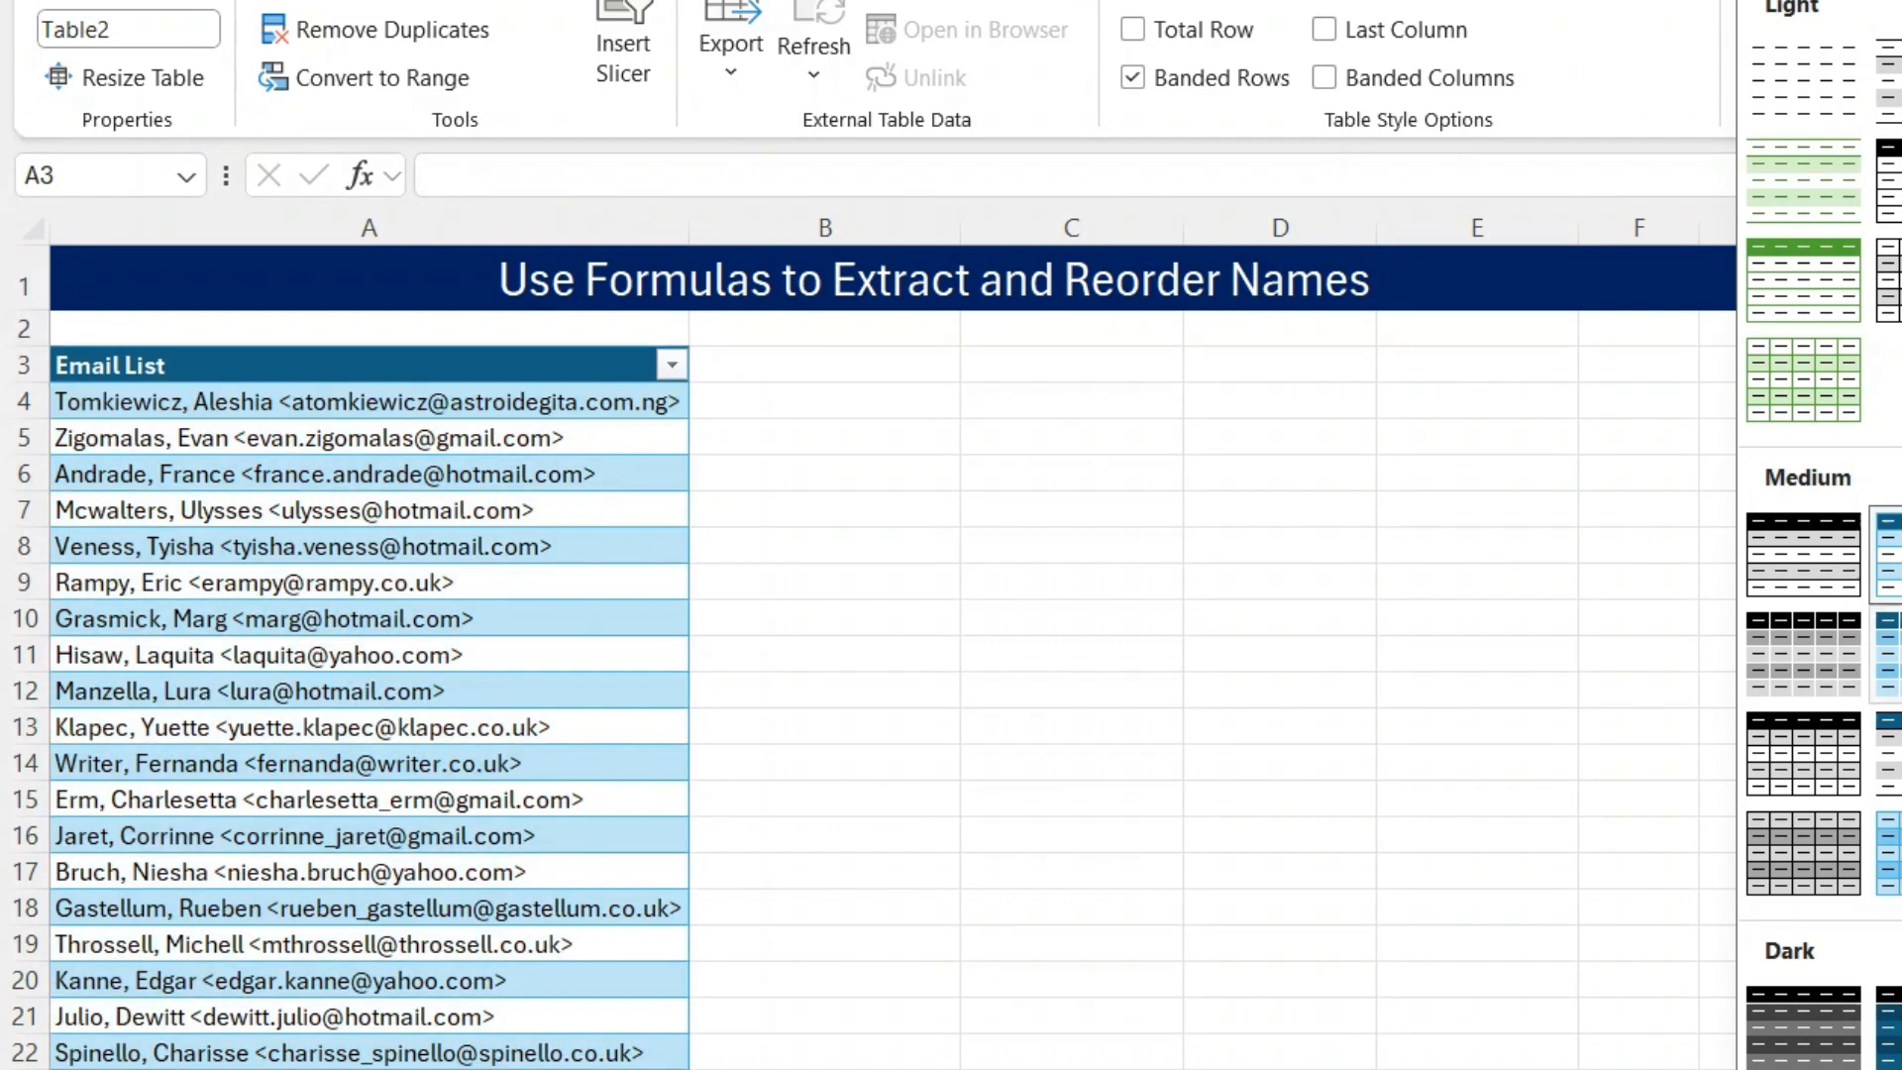
left_click(1888, 654)
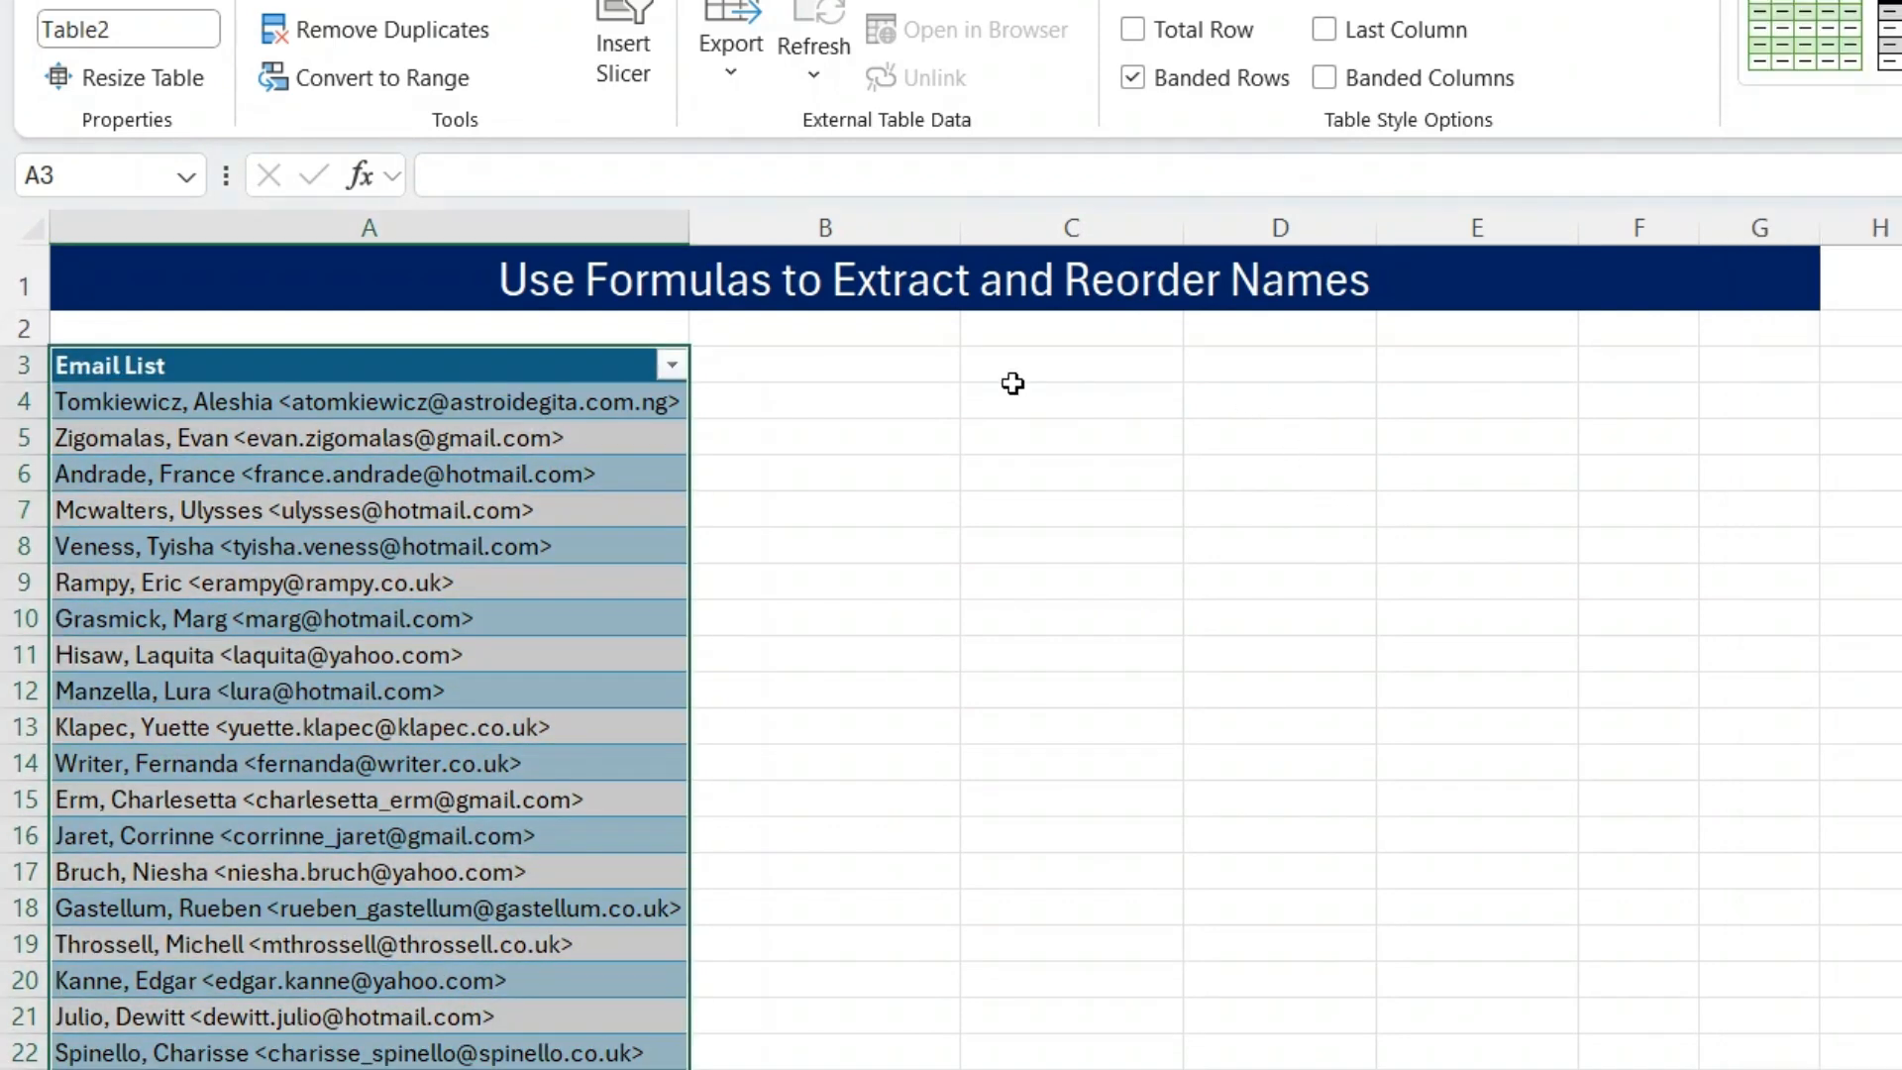
left_click(1543, 5)
Step: Add a table column headed ", Posn" in B3 beside Email List
left_click(779, 369)
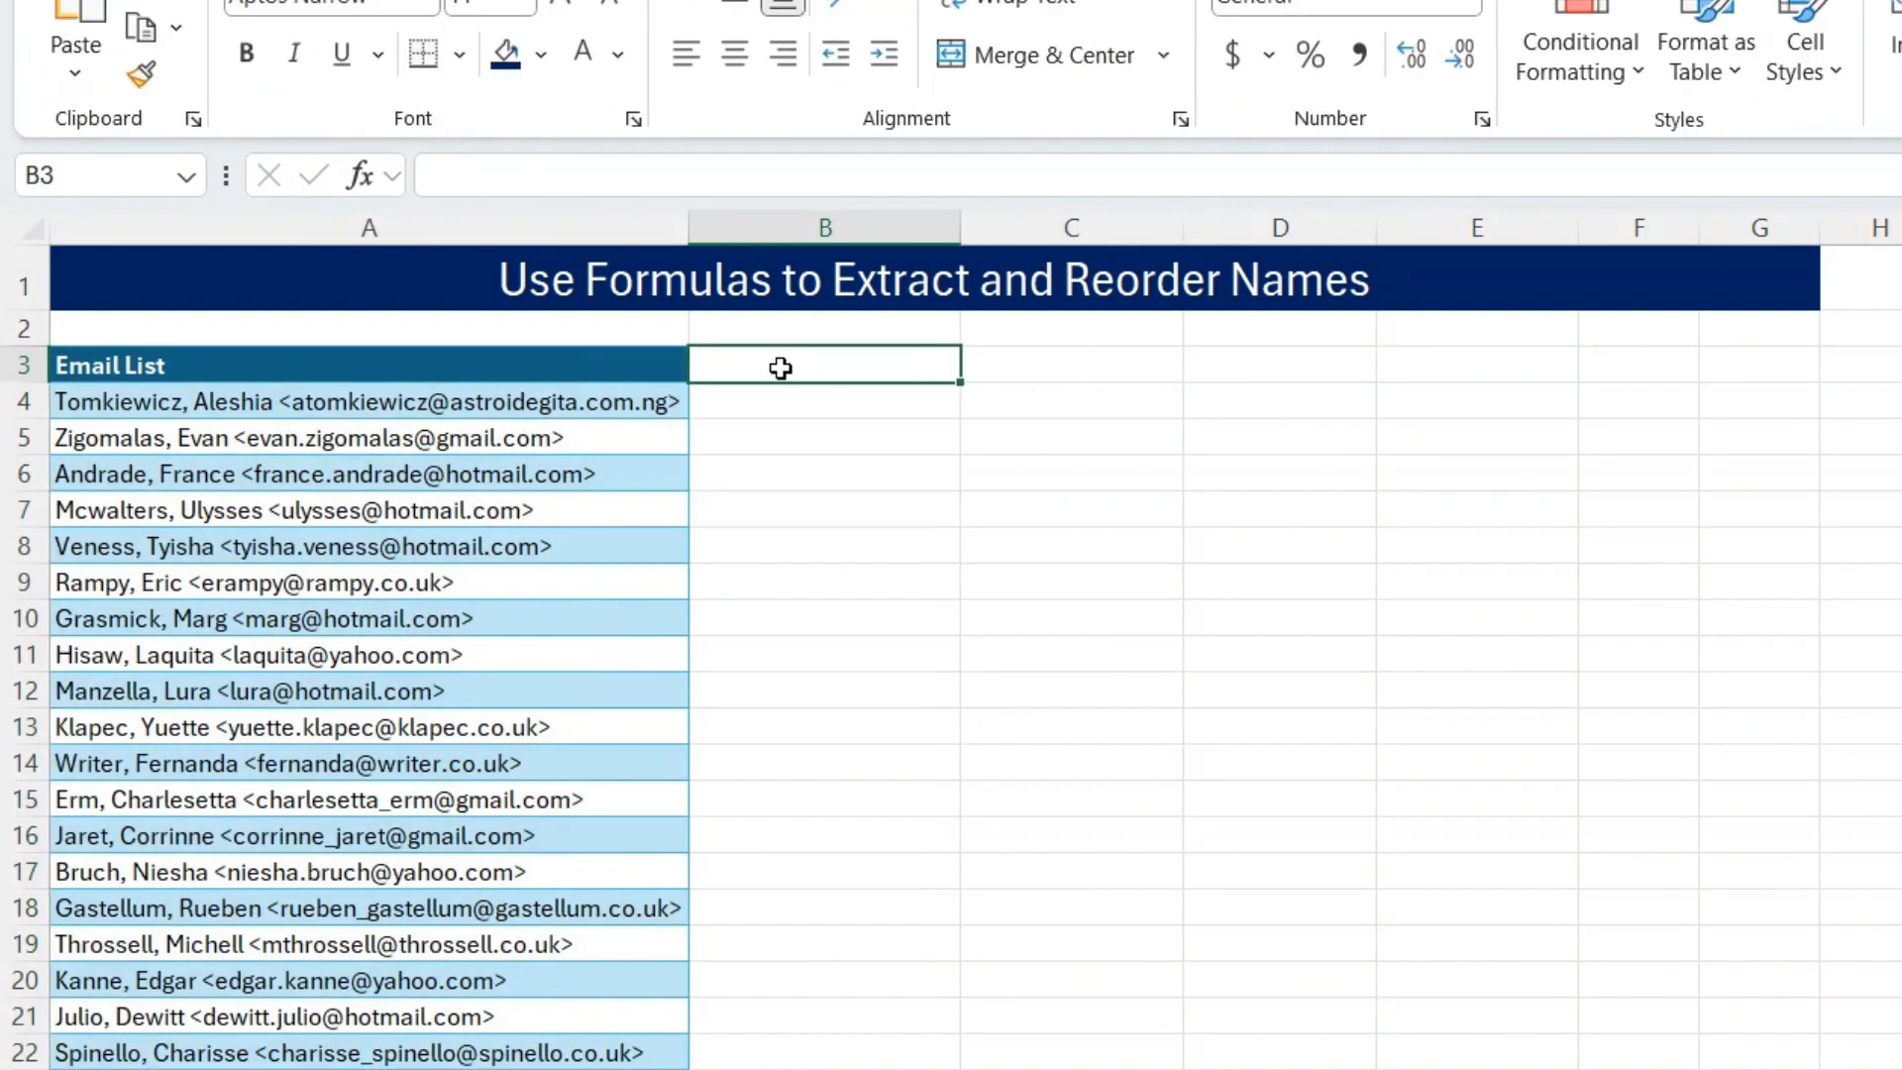
type(", Pso")
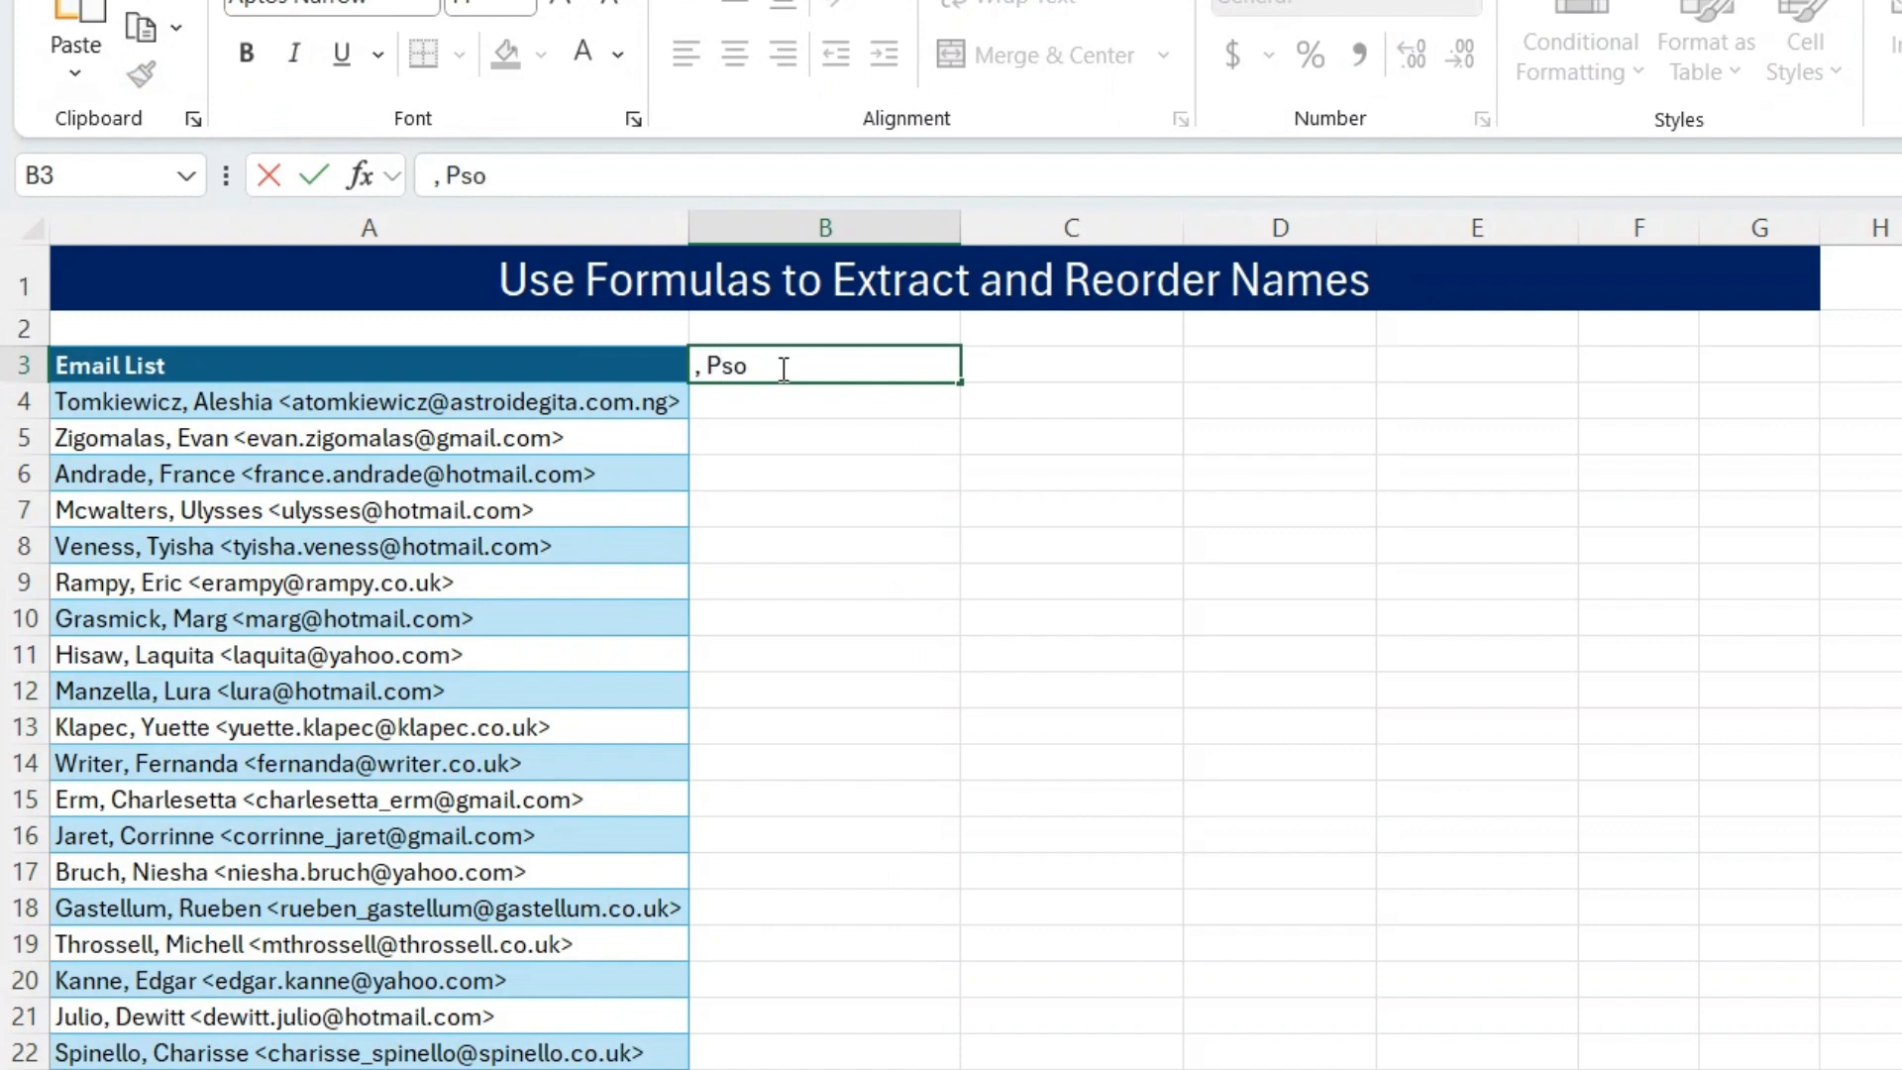
key("BackSpace")
key("BackSpace")
type("ost")
key("BackSpace")
type("n")
key("Return")
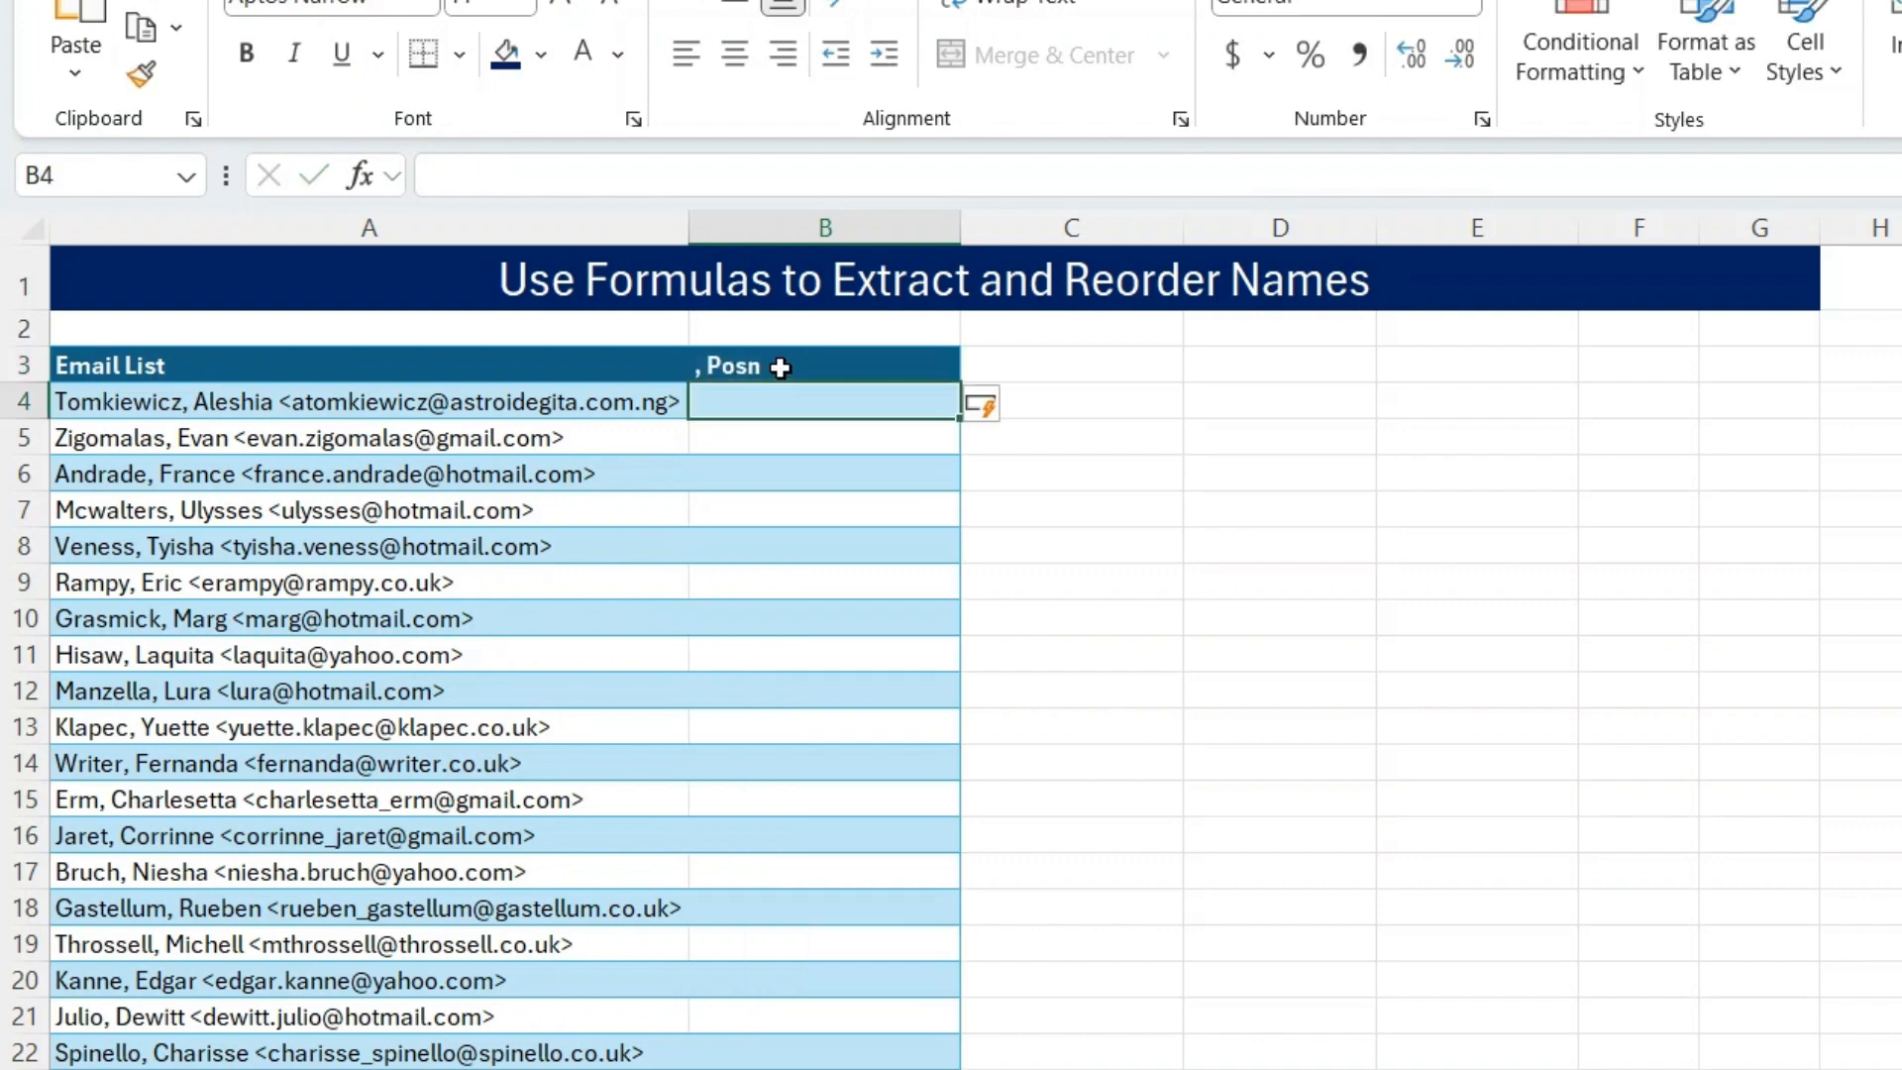
Step: Fill the ", Posn" column with the formula =FIND(",",[@[Email List]]) entered in B4
type("=")
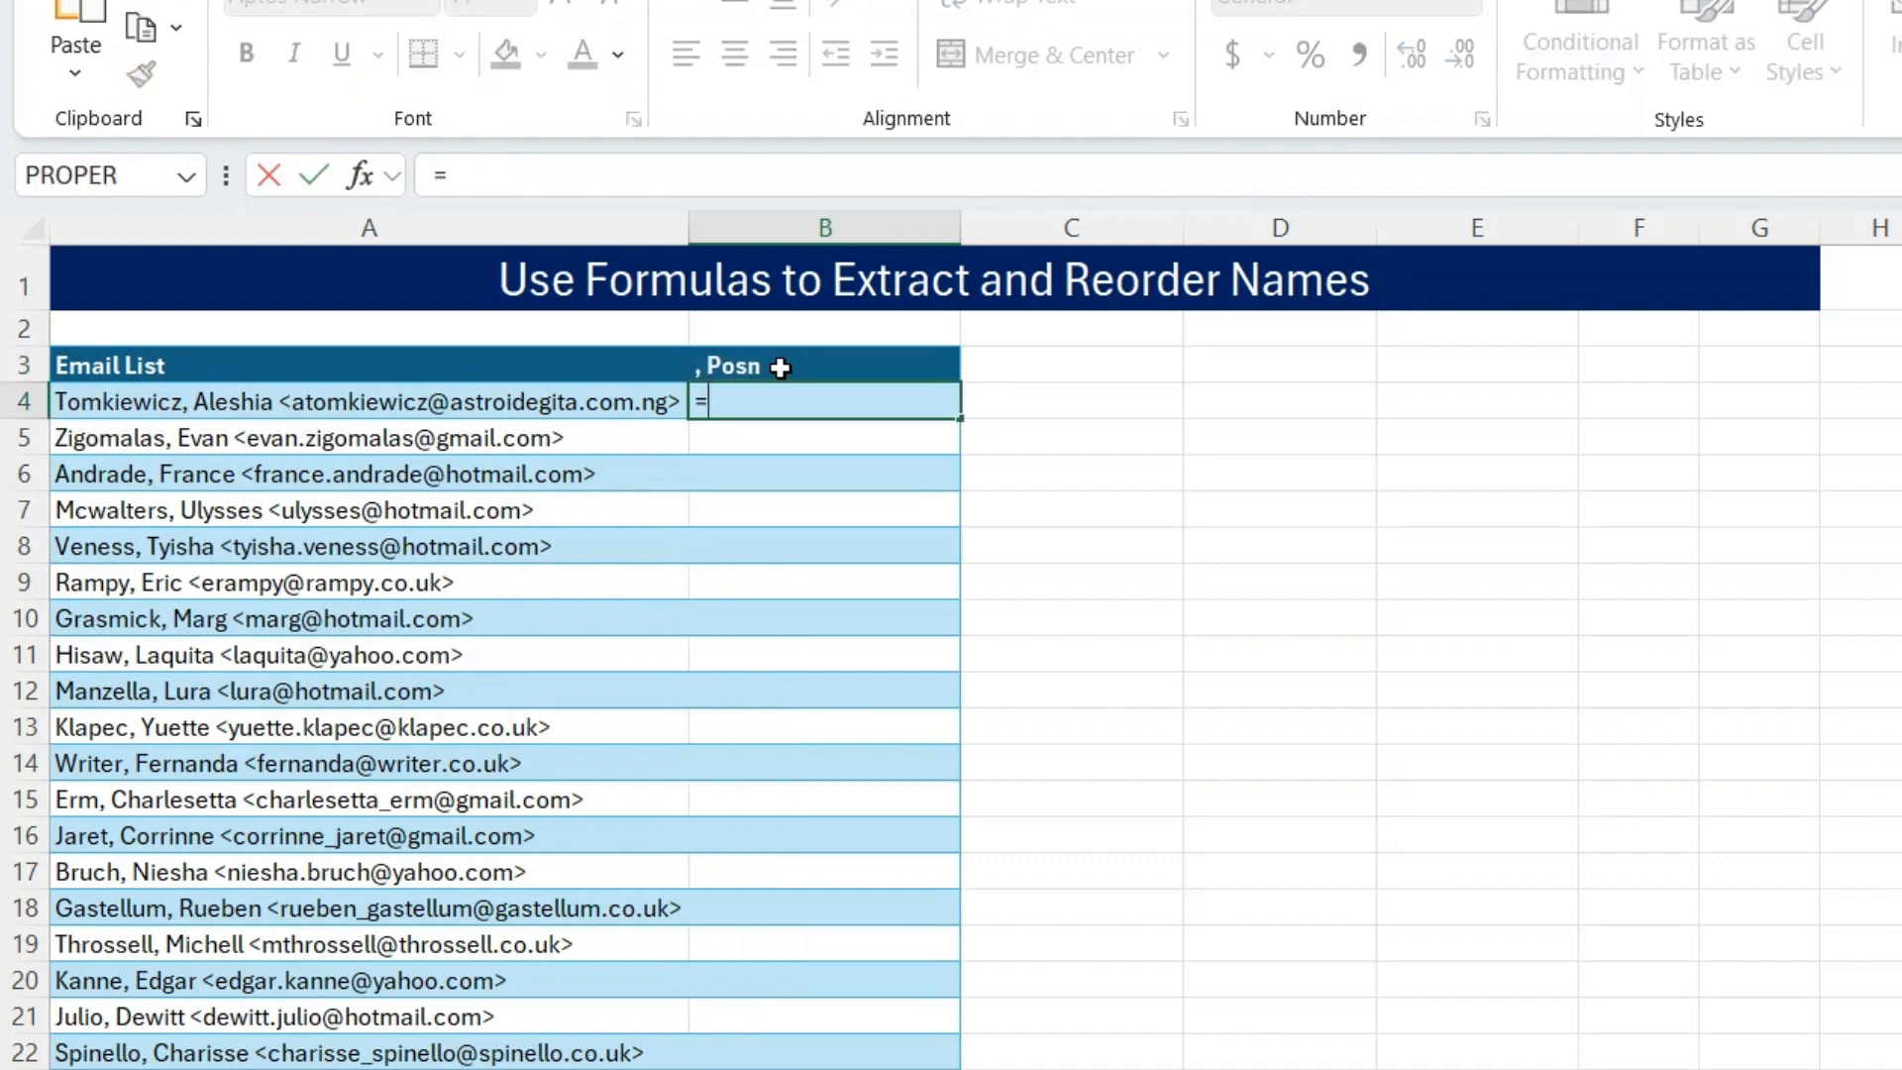
type("find")
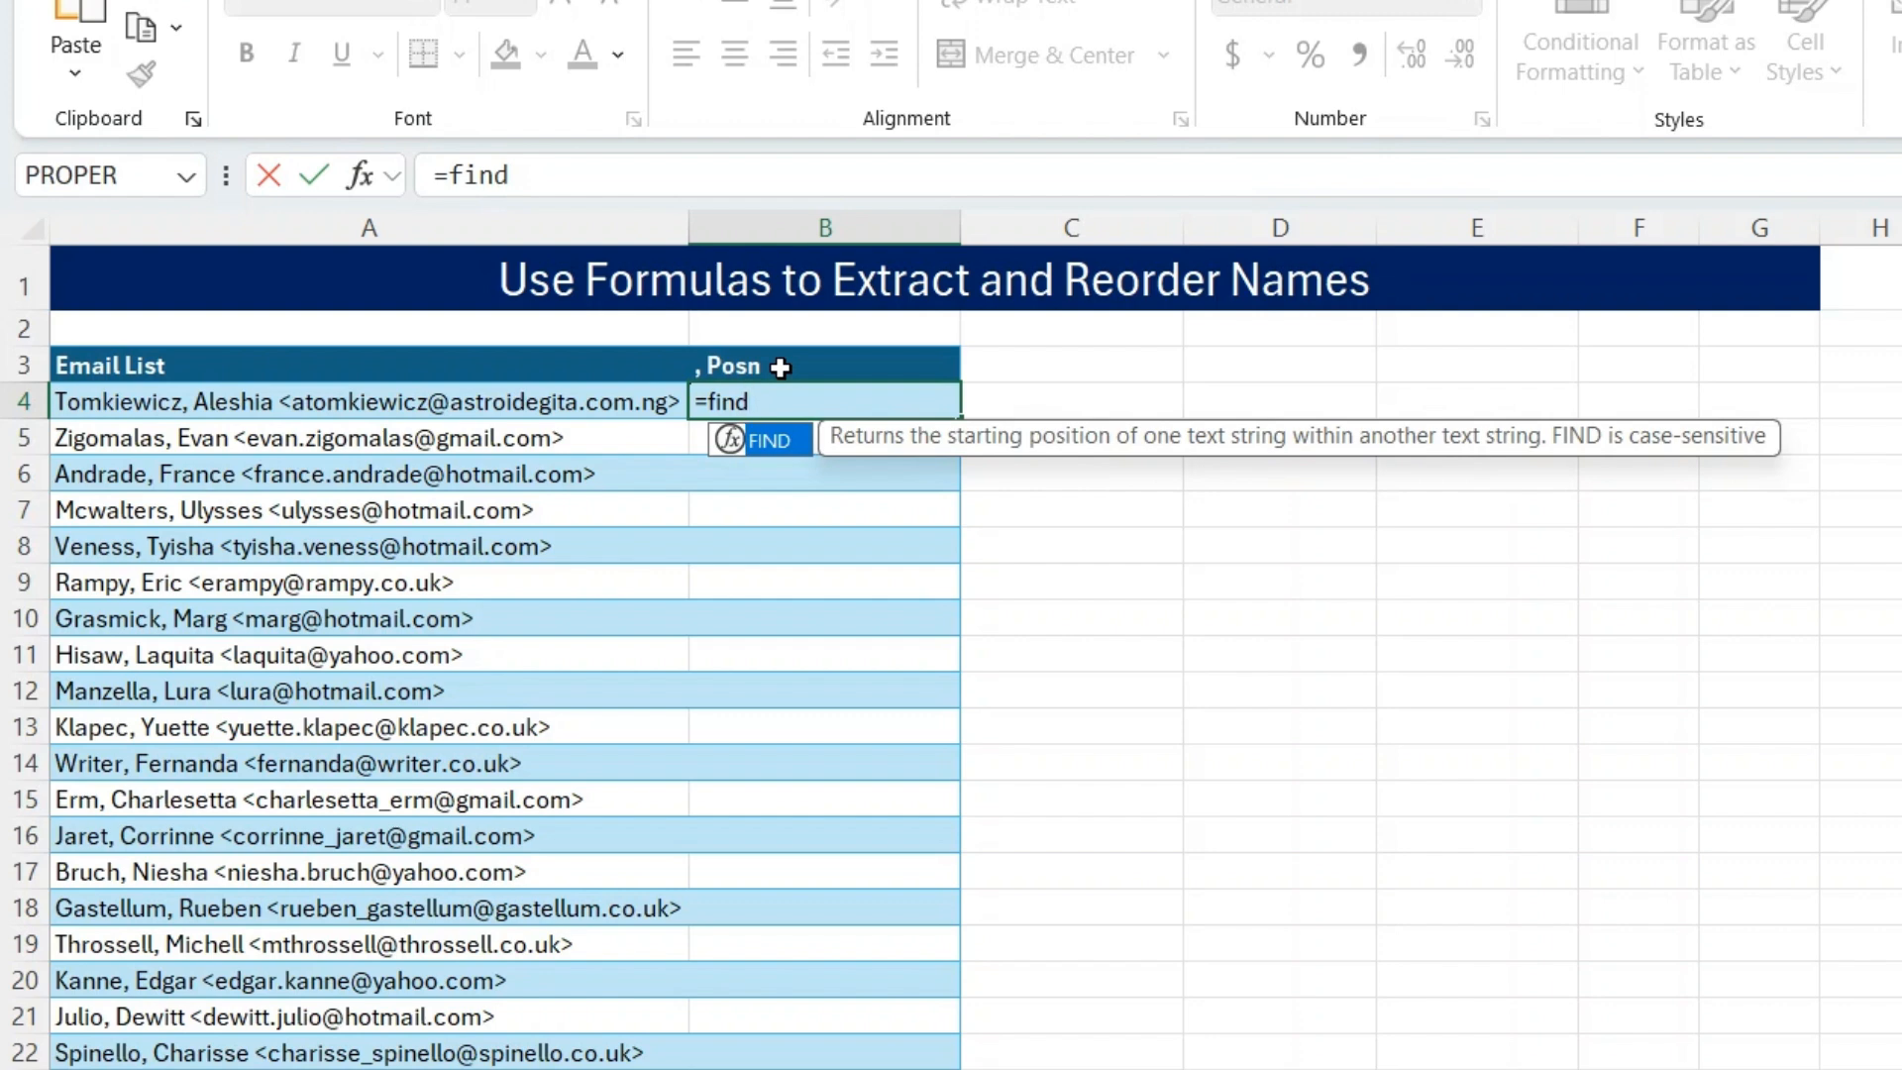
key("Tab")
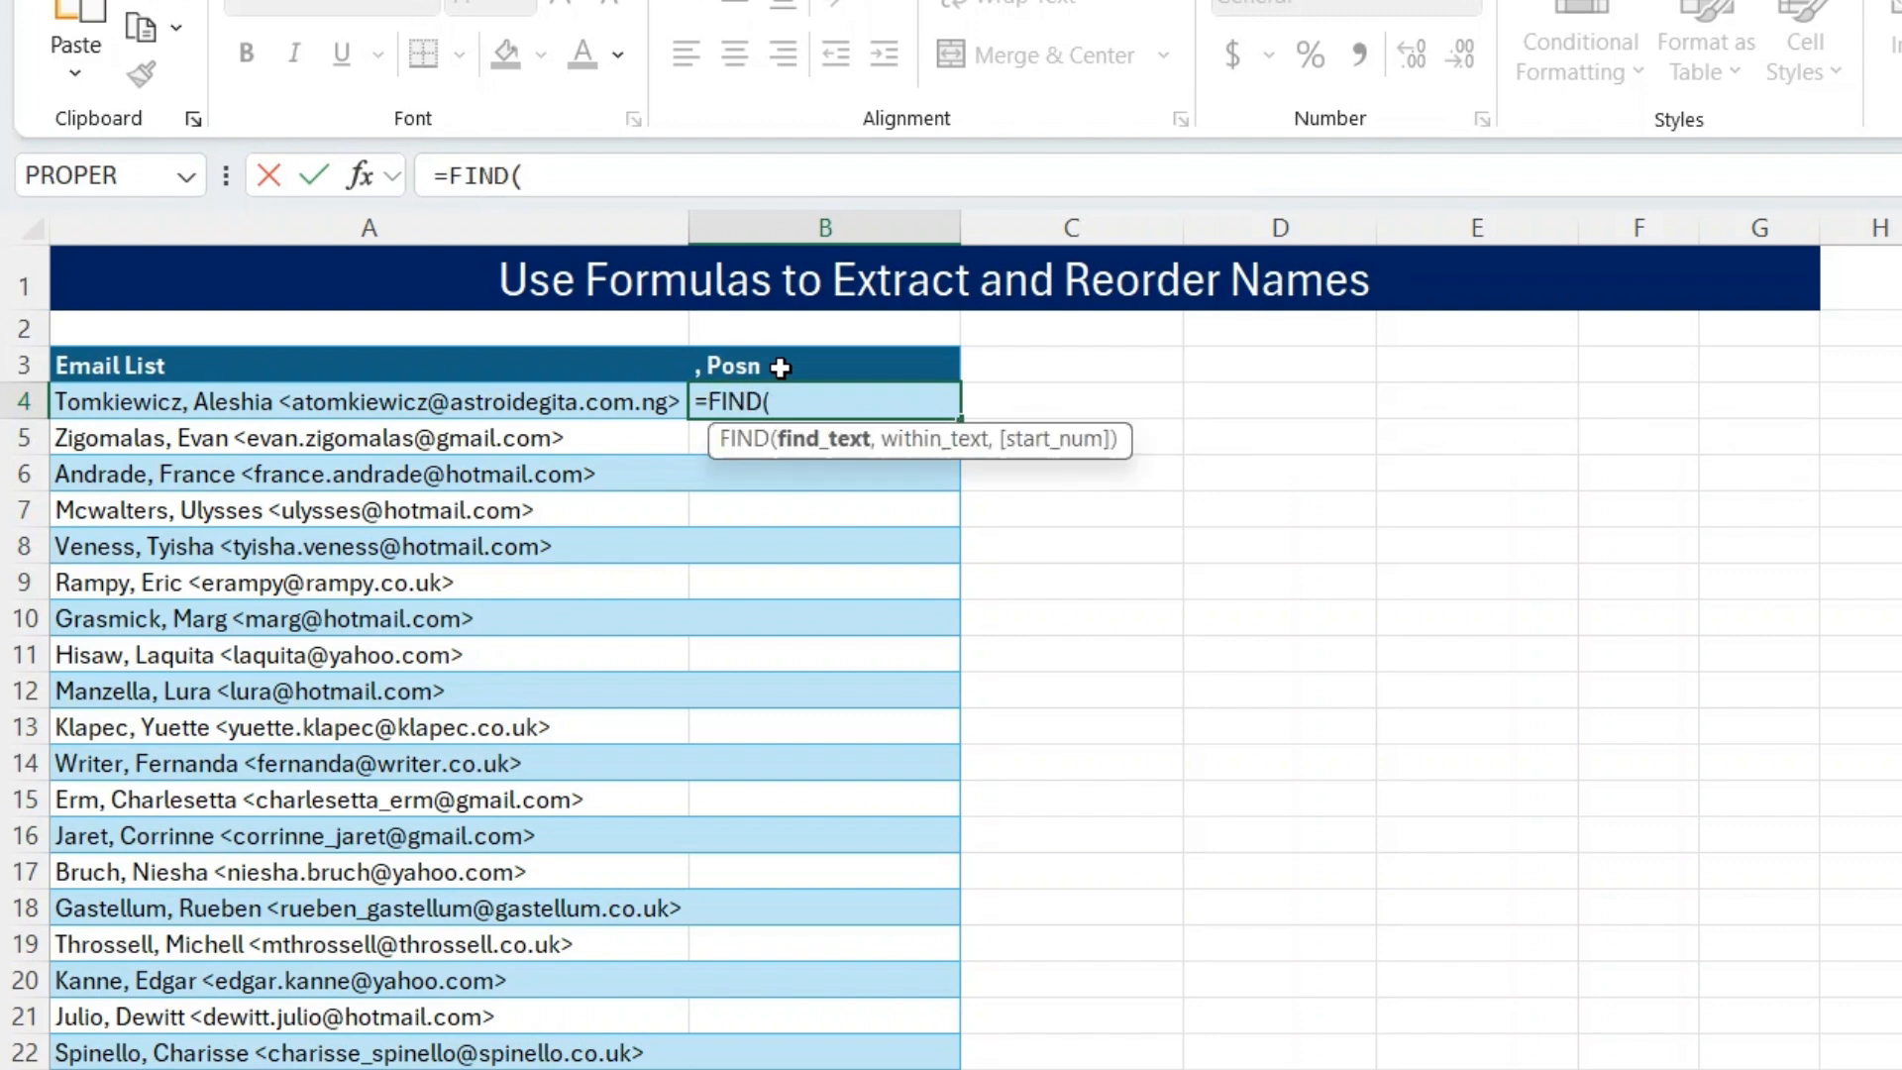
type("\",")
type(",")
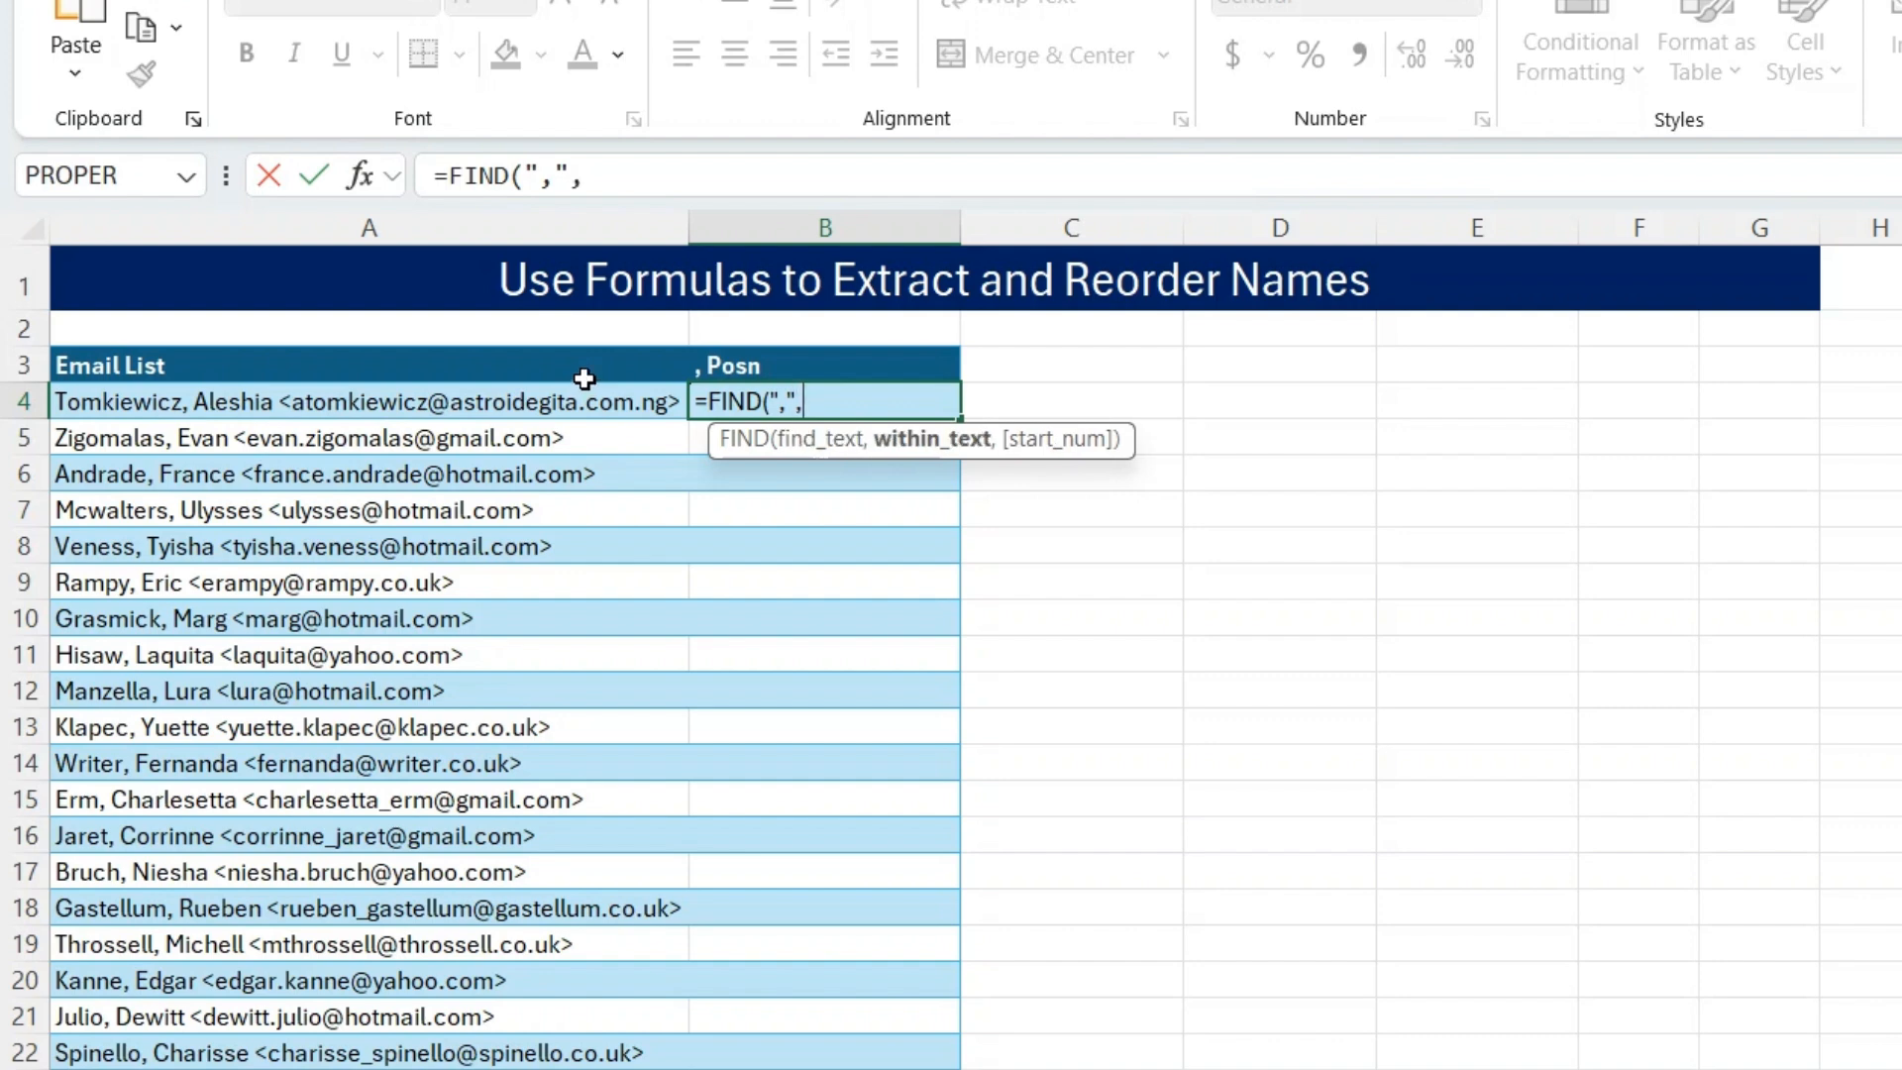
left_click(466, 402)
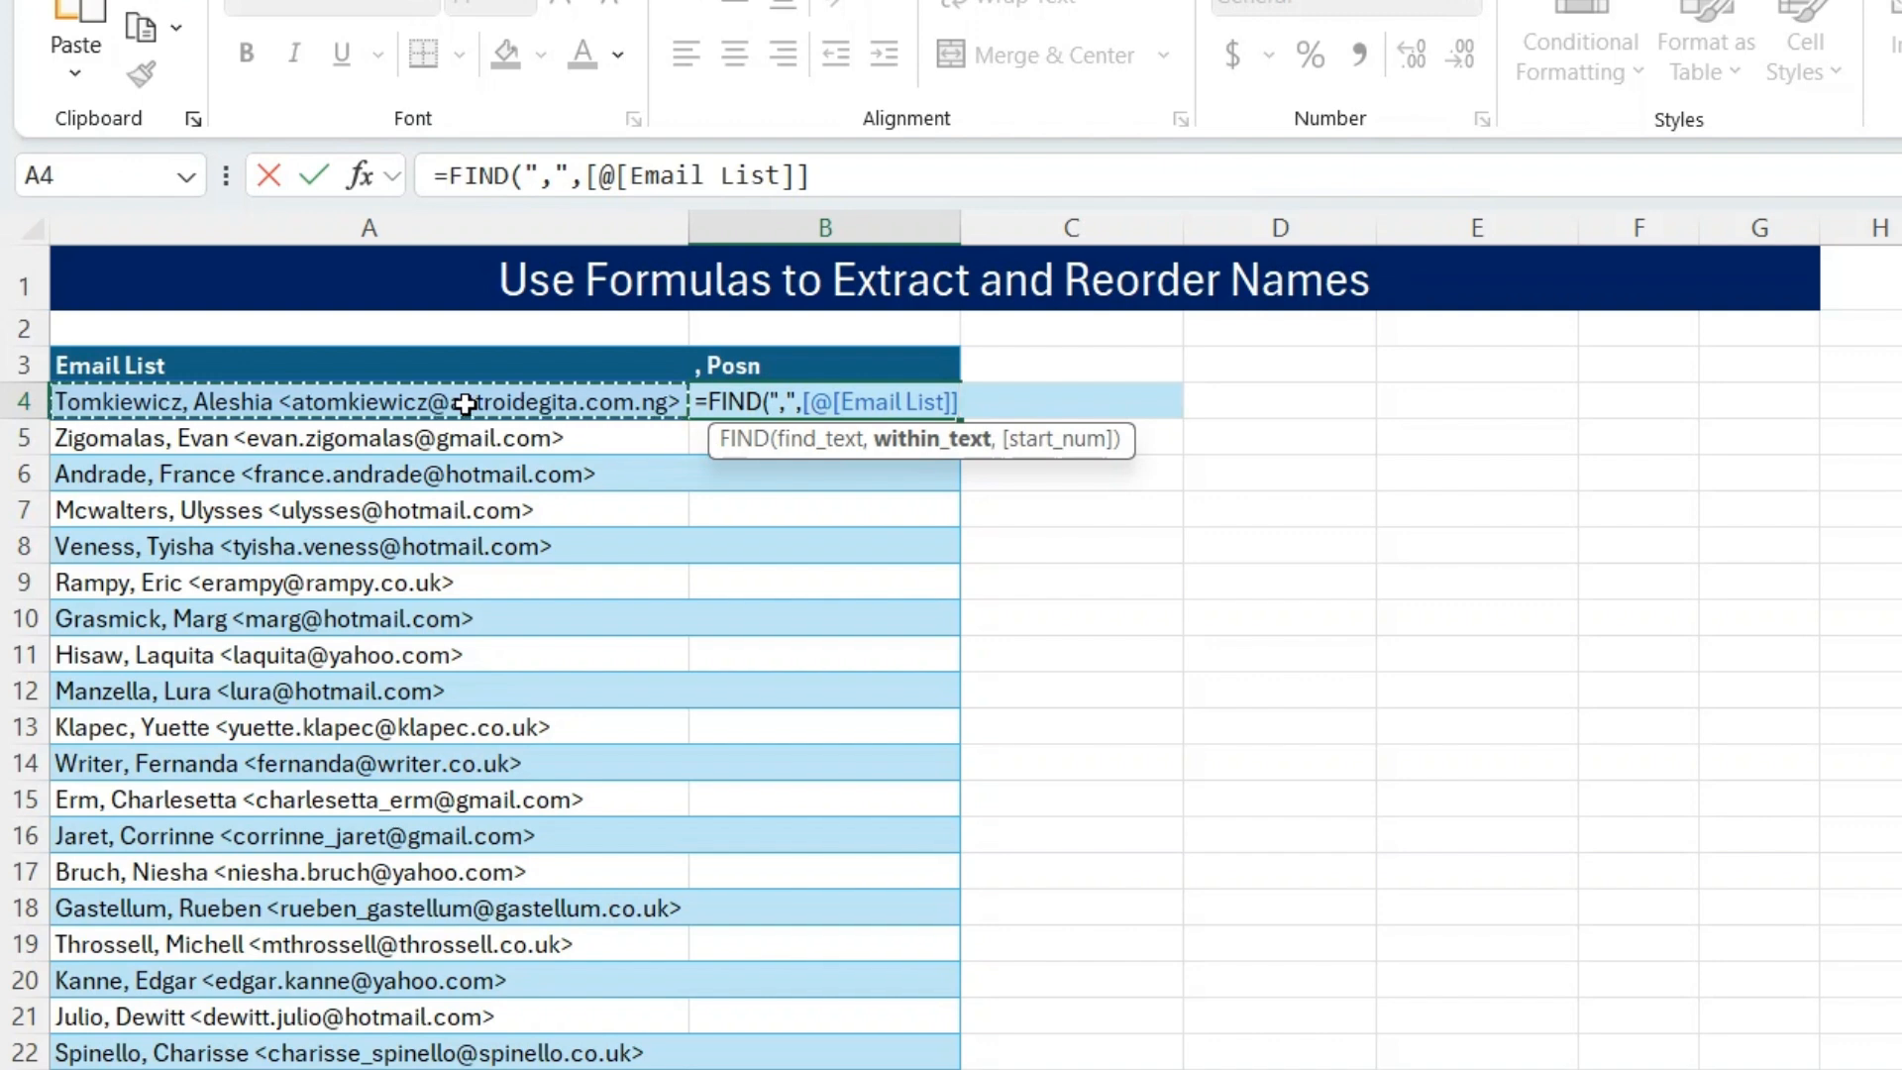
type(")")
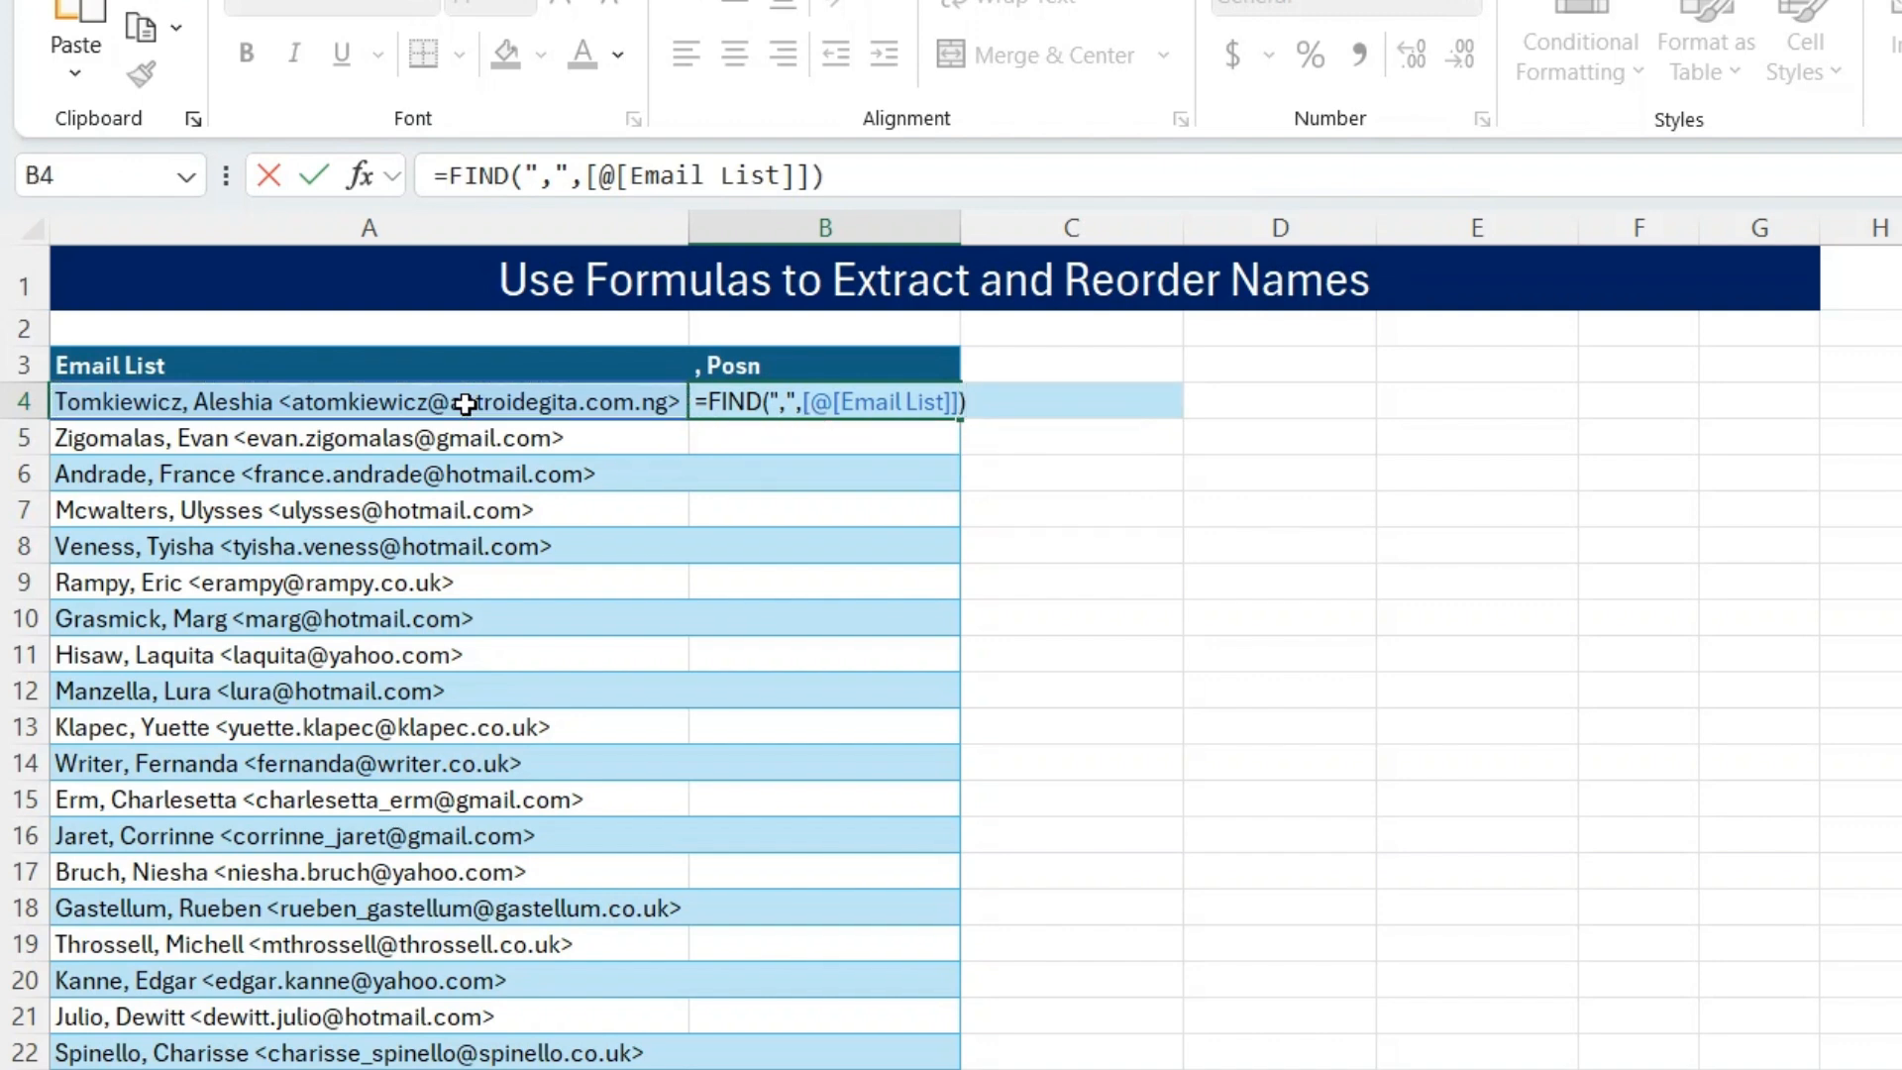
key("Return")
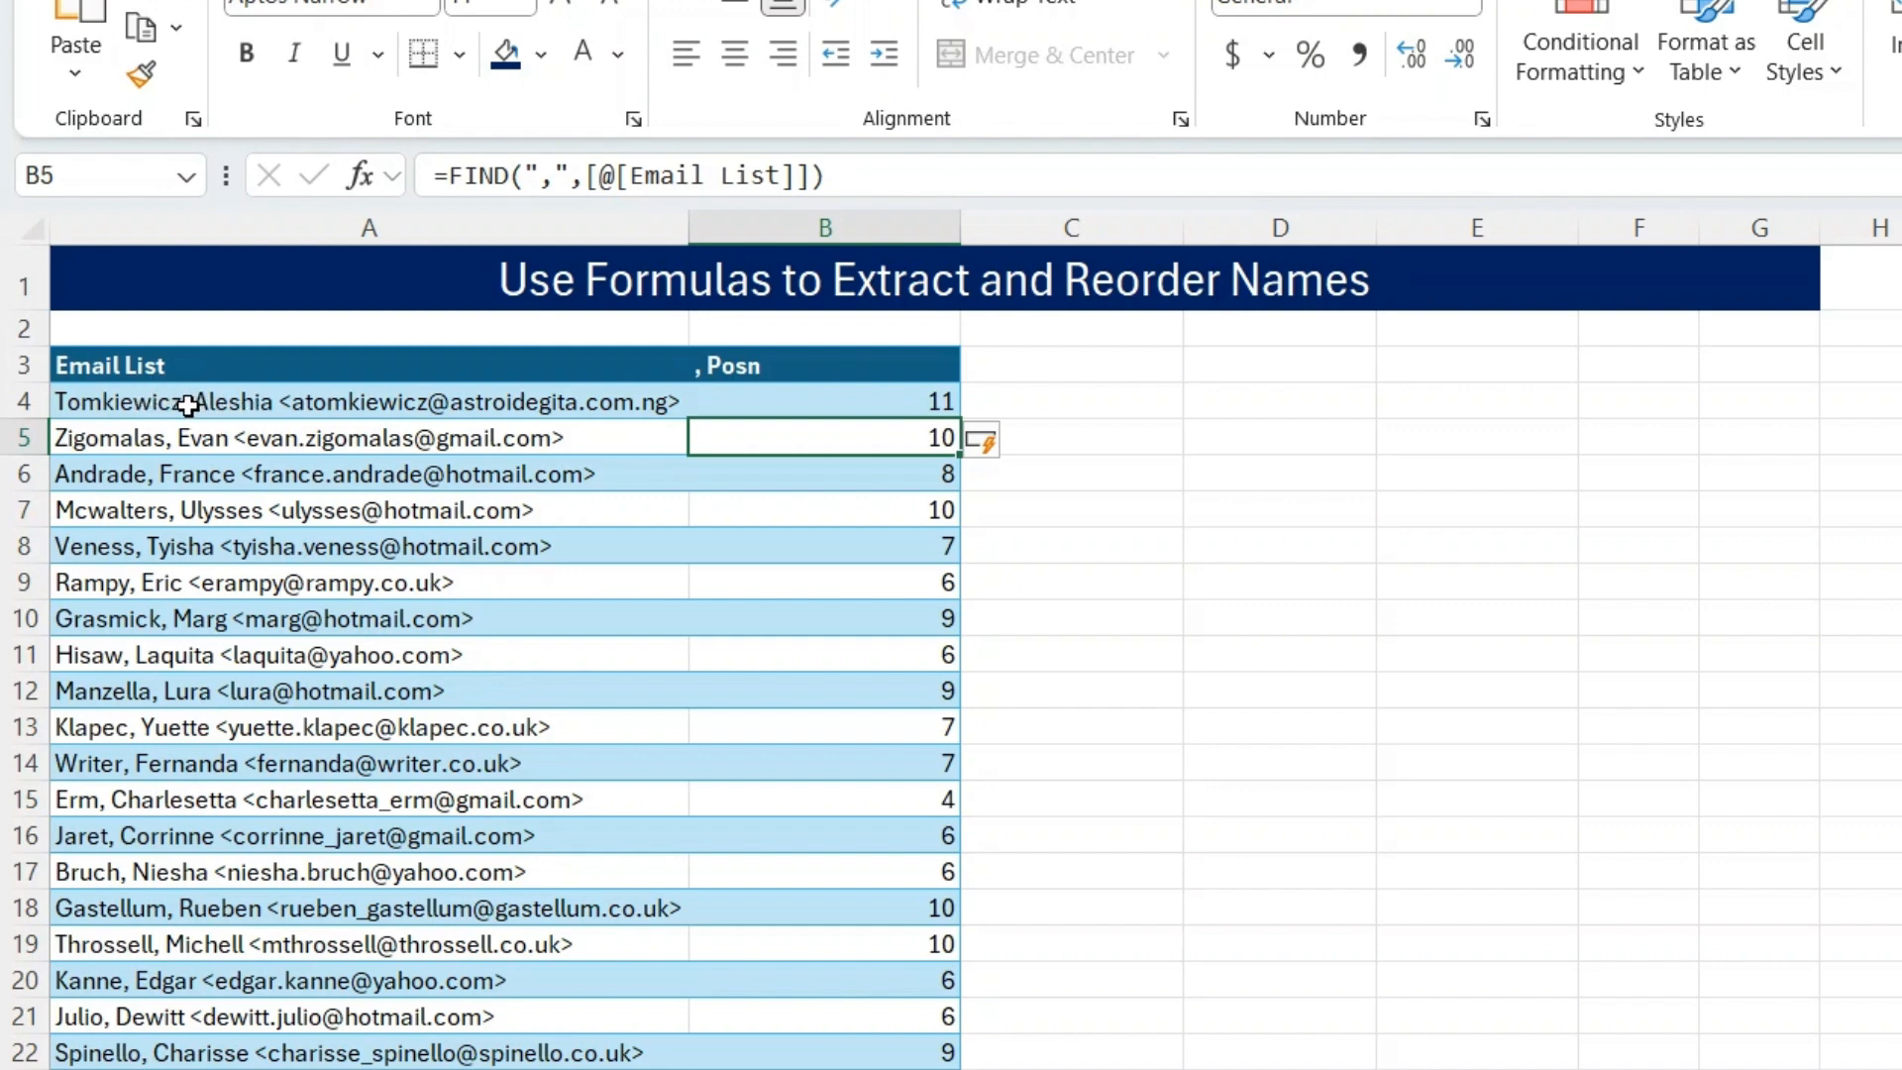
Step: Add a table column headed "< Posn" in C3
left_click(1041, 362)
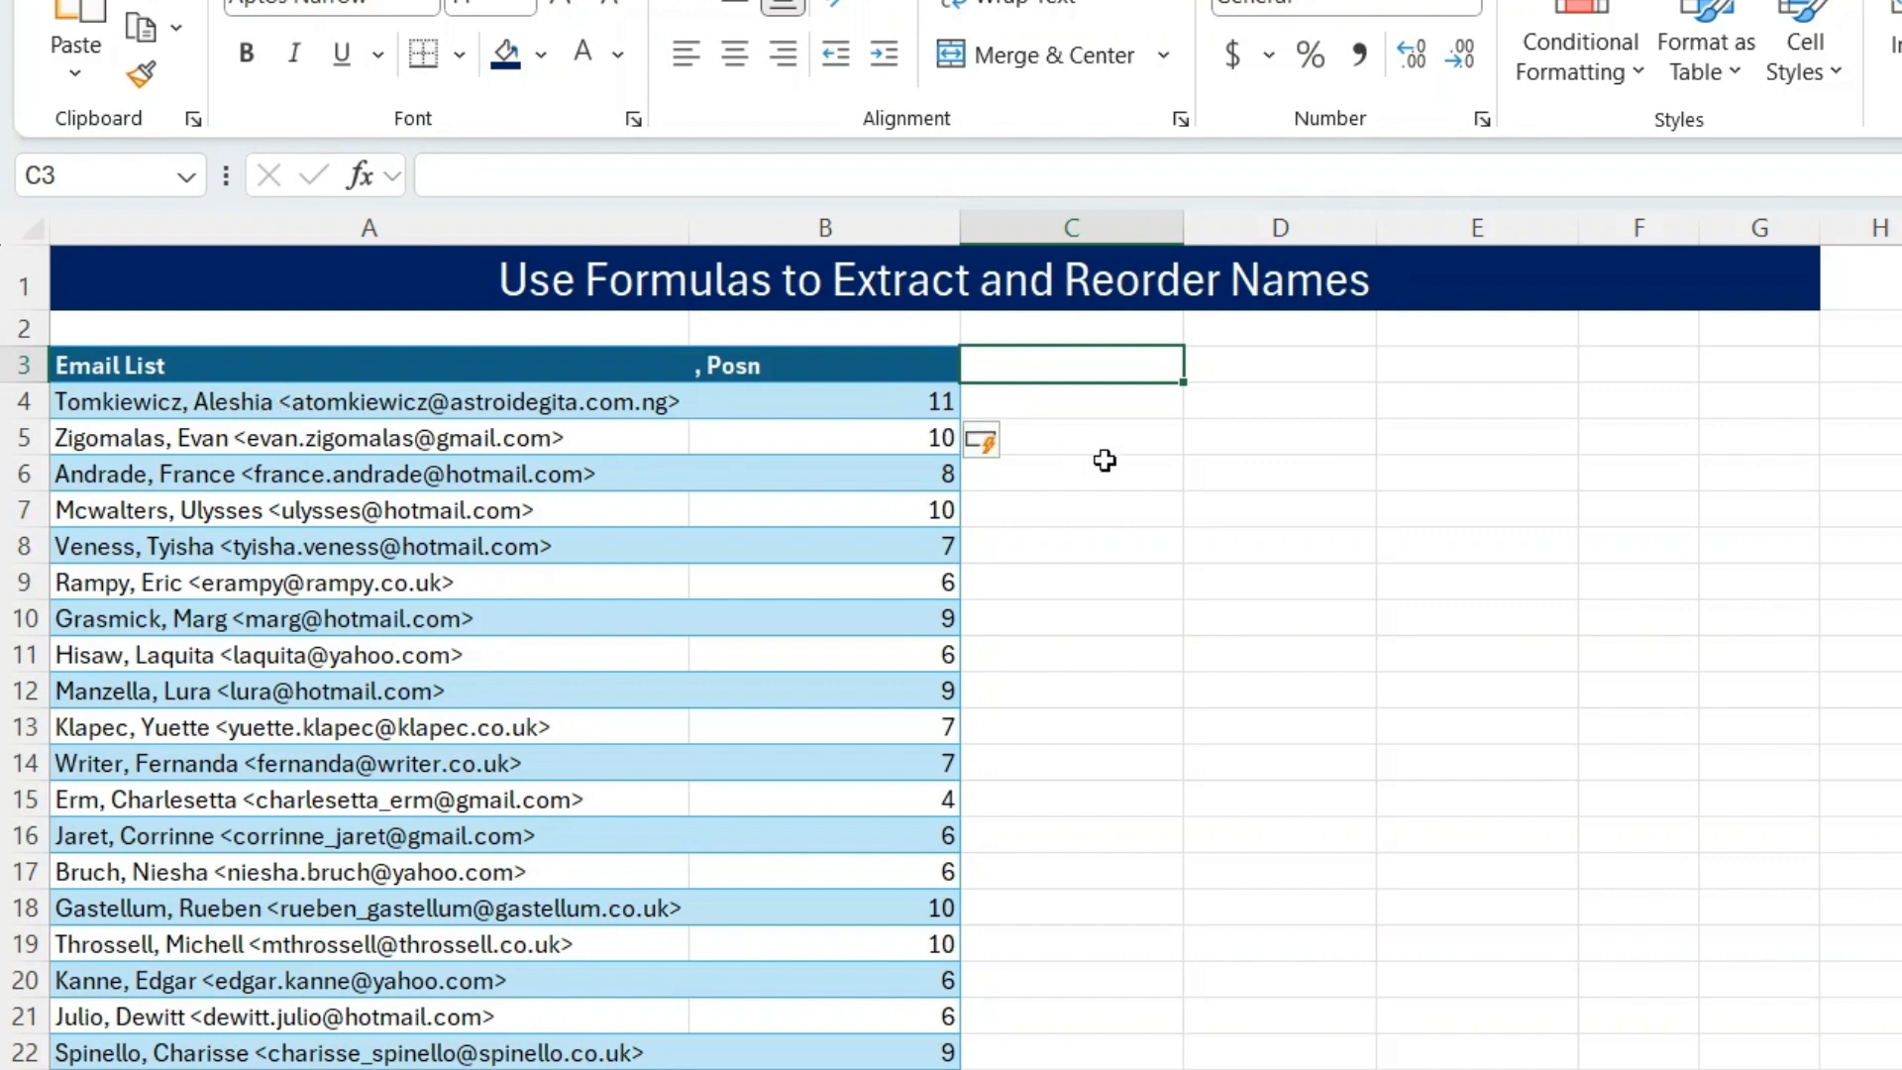
type("< Posn")
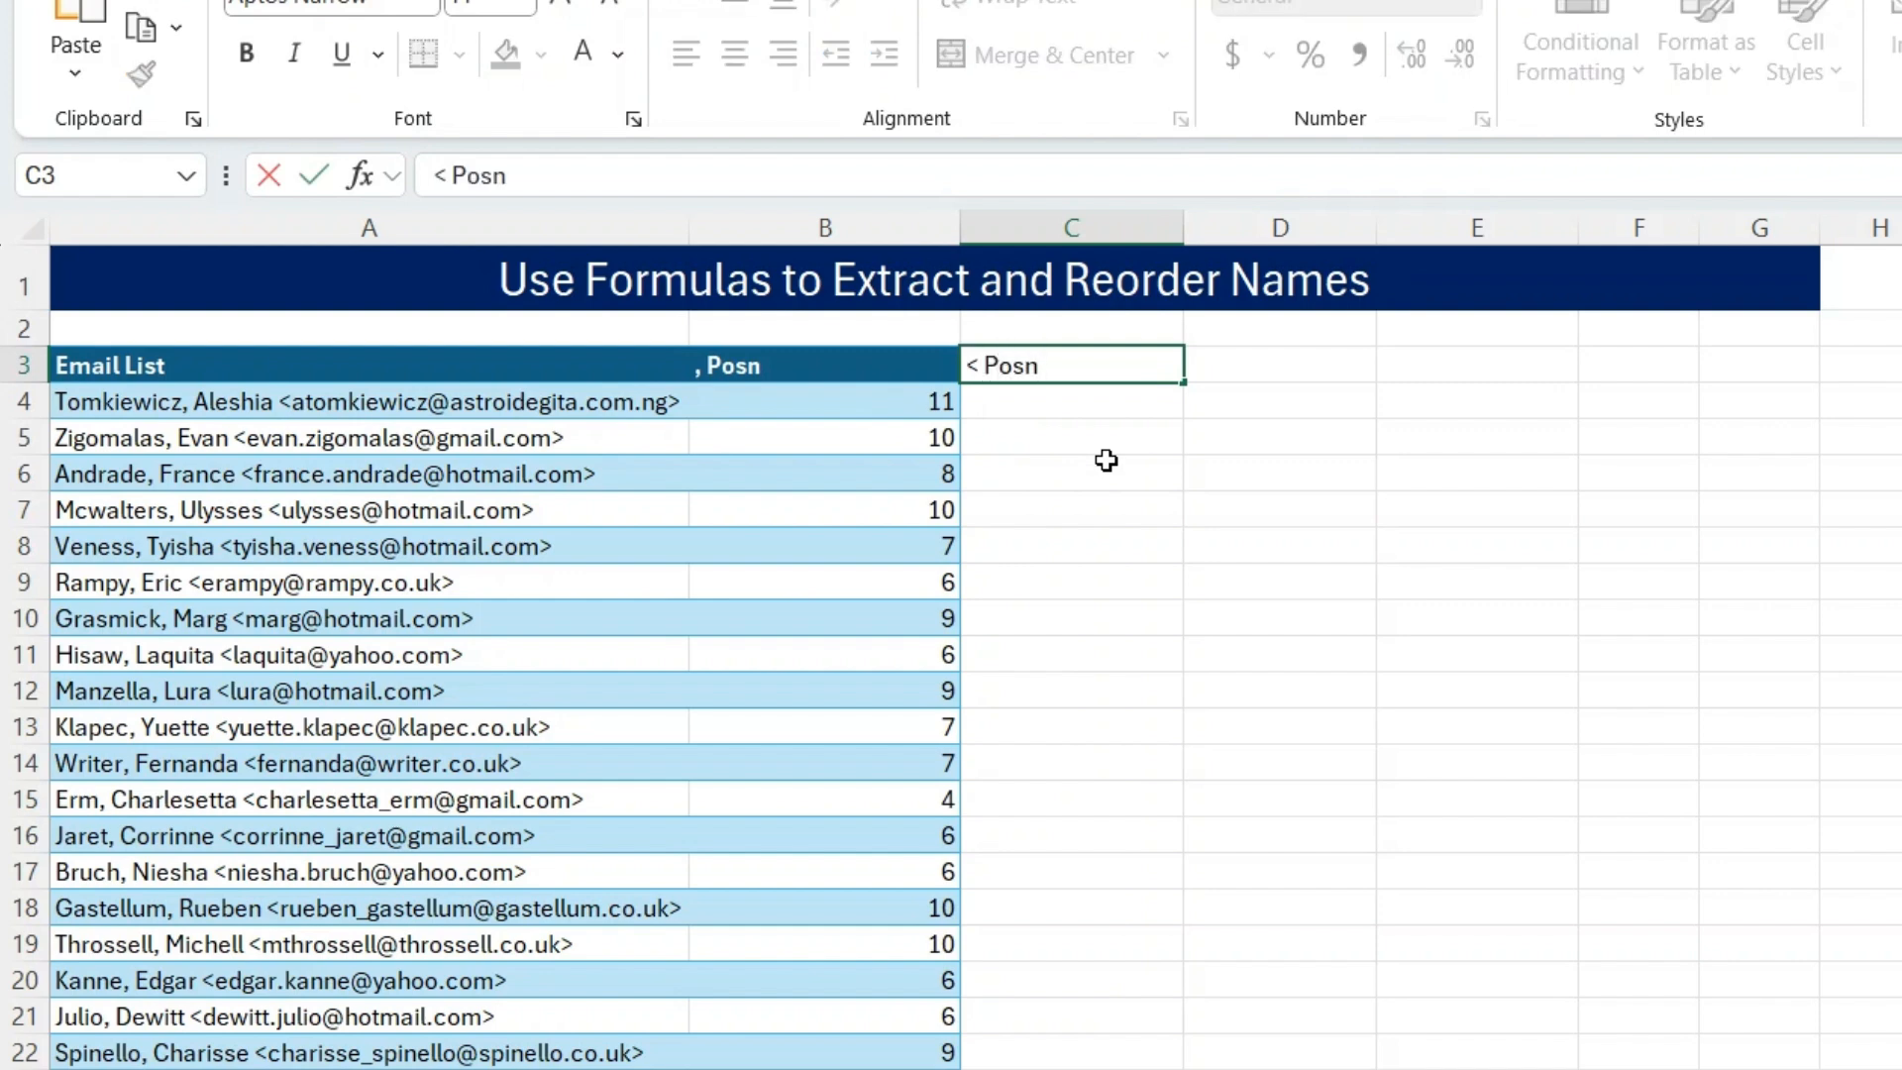
key("Return")
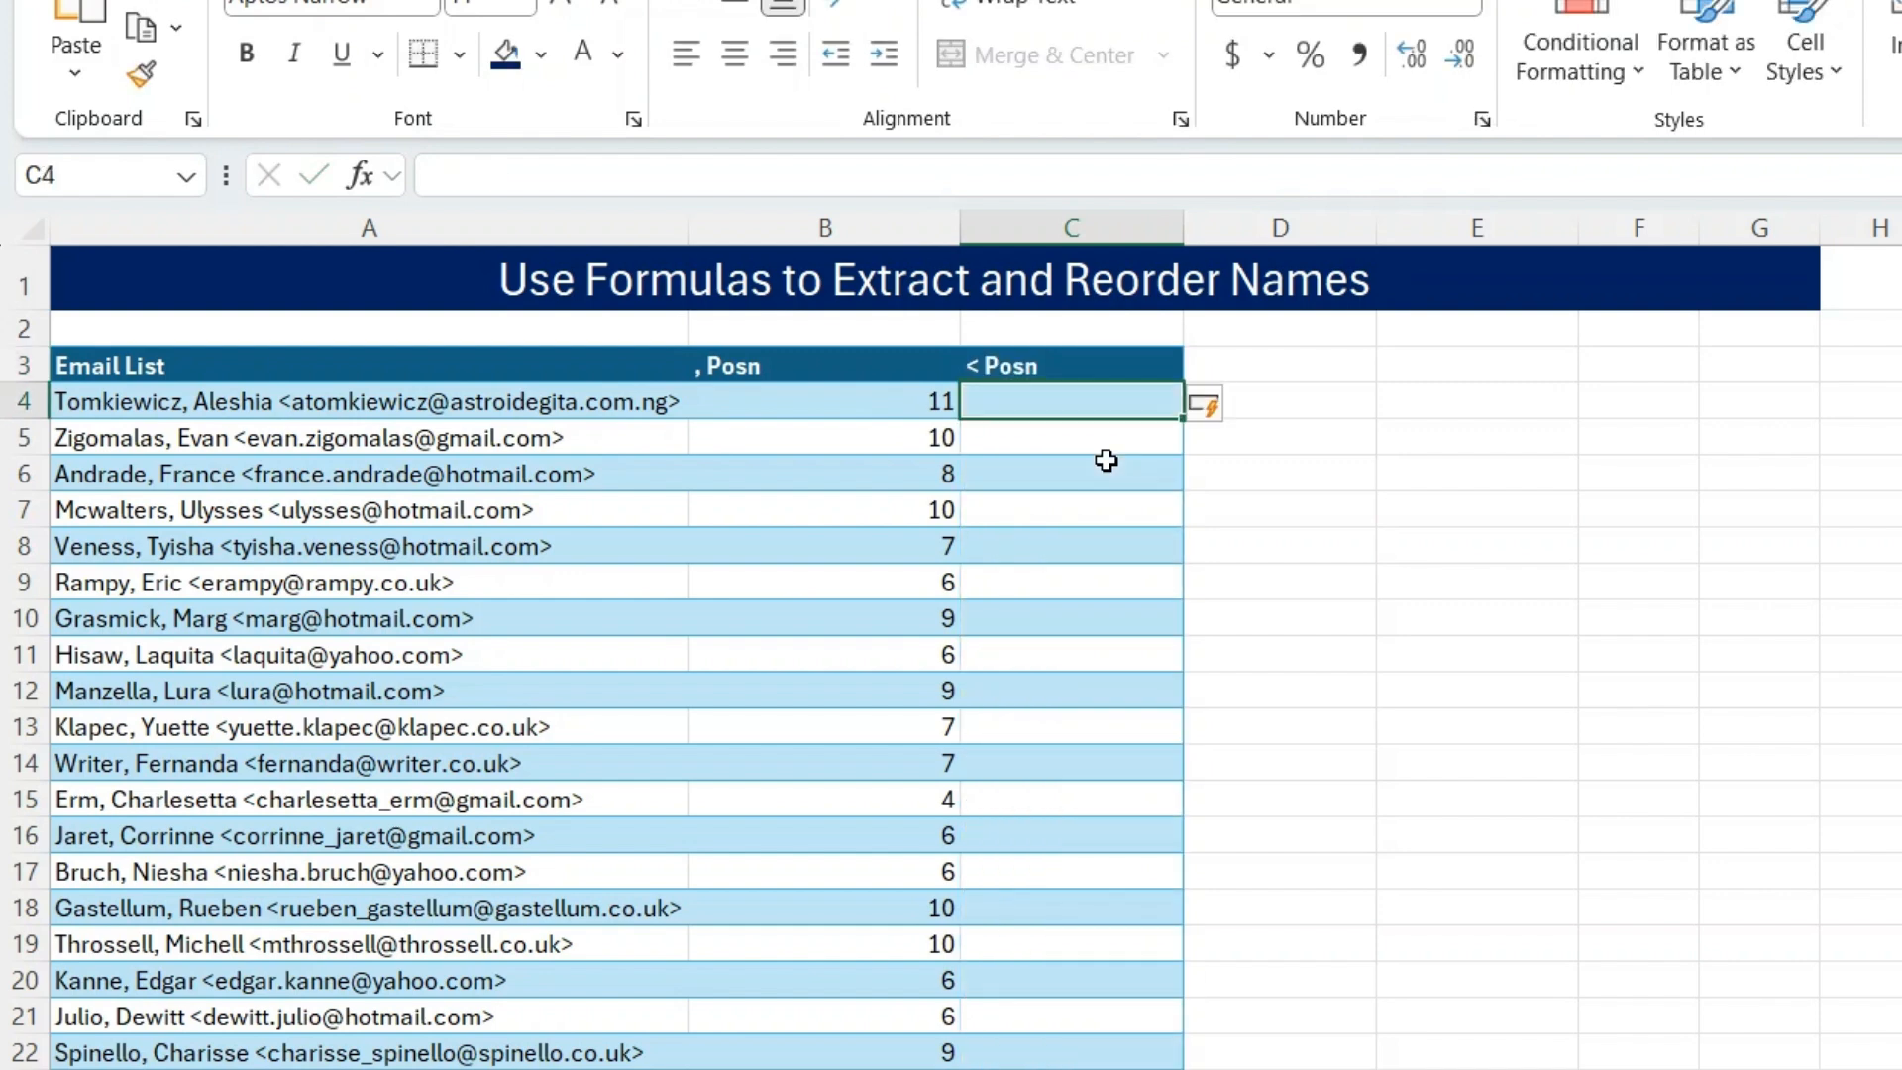
Step: Fill the "< Posn" column with the formula =FIND("<",[@[Email List]]) entered in C4
type("=")
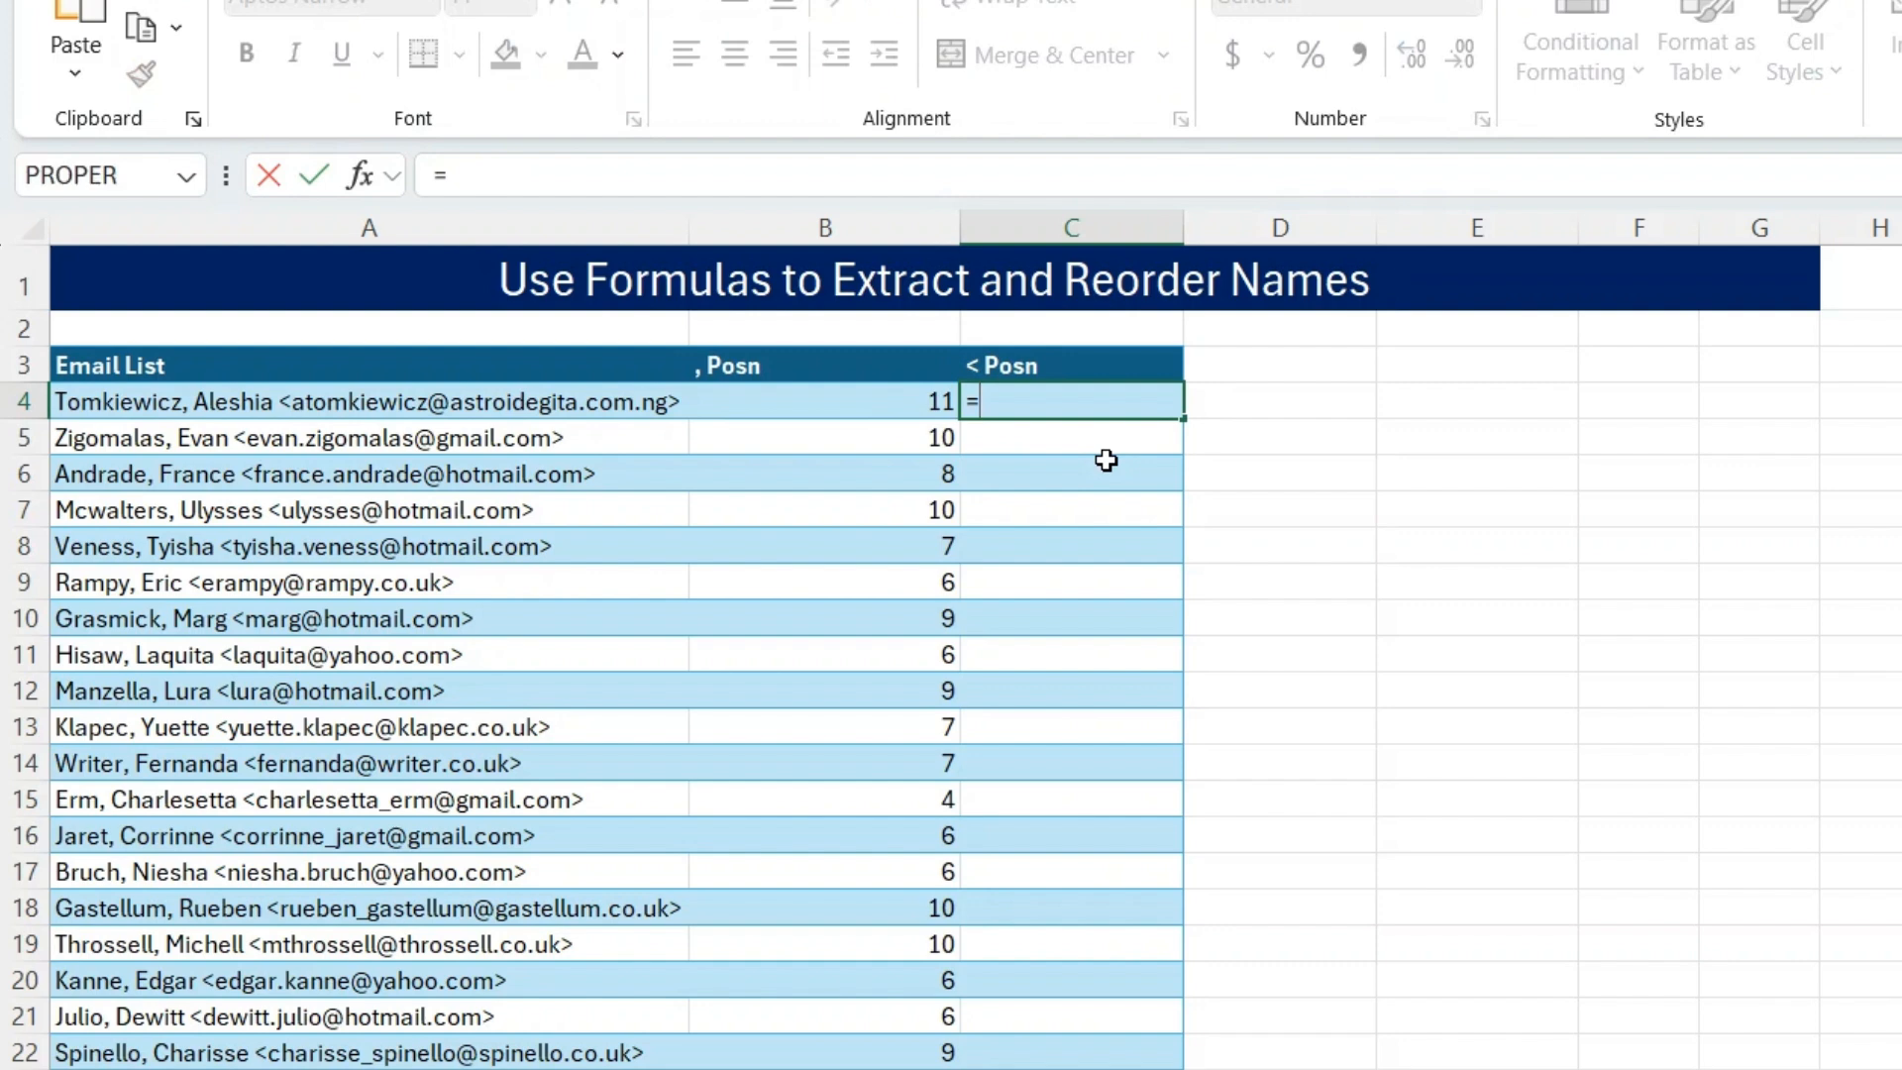
type("find")
key("Tab")
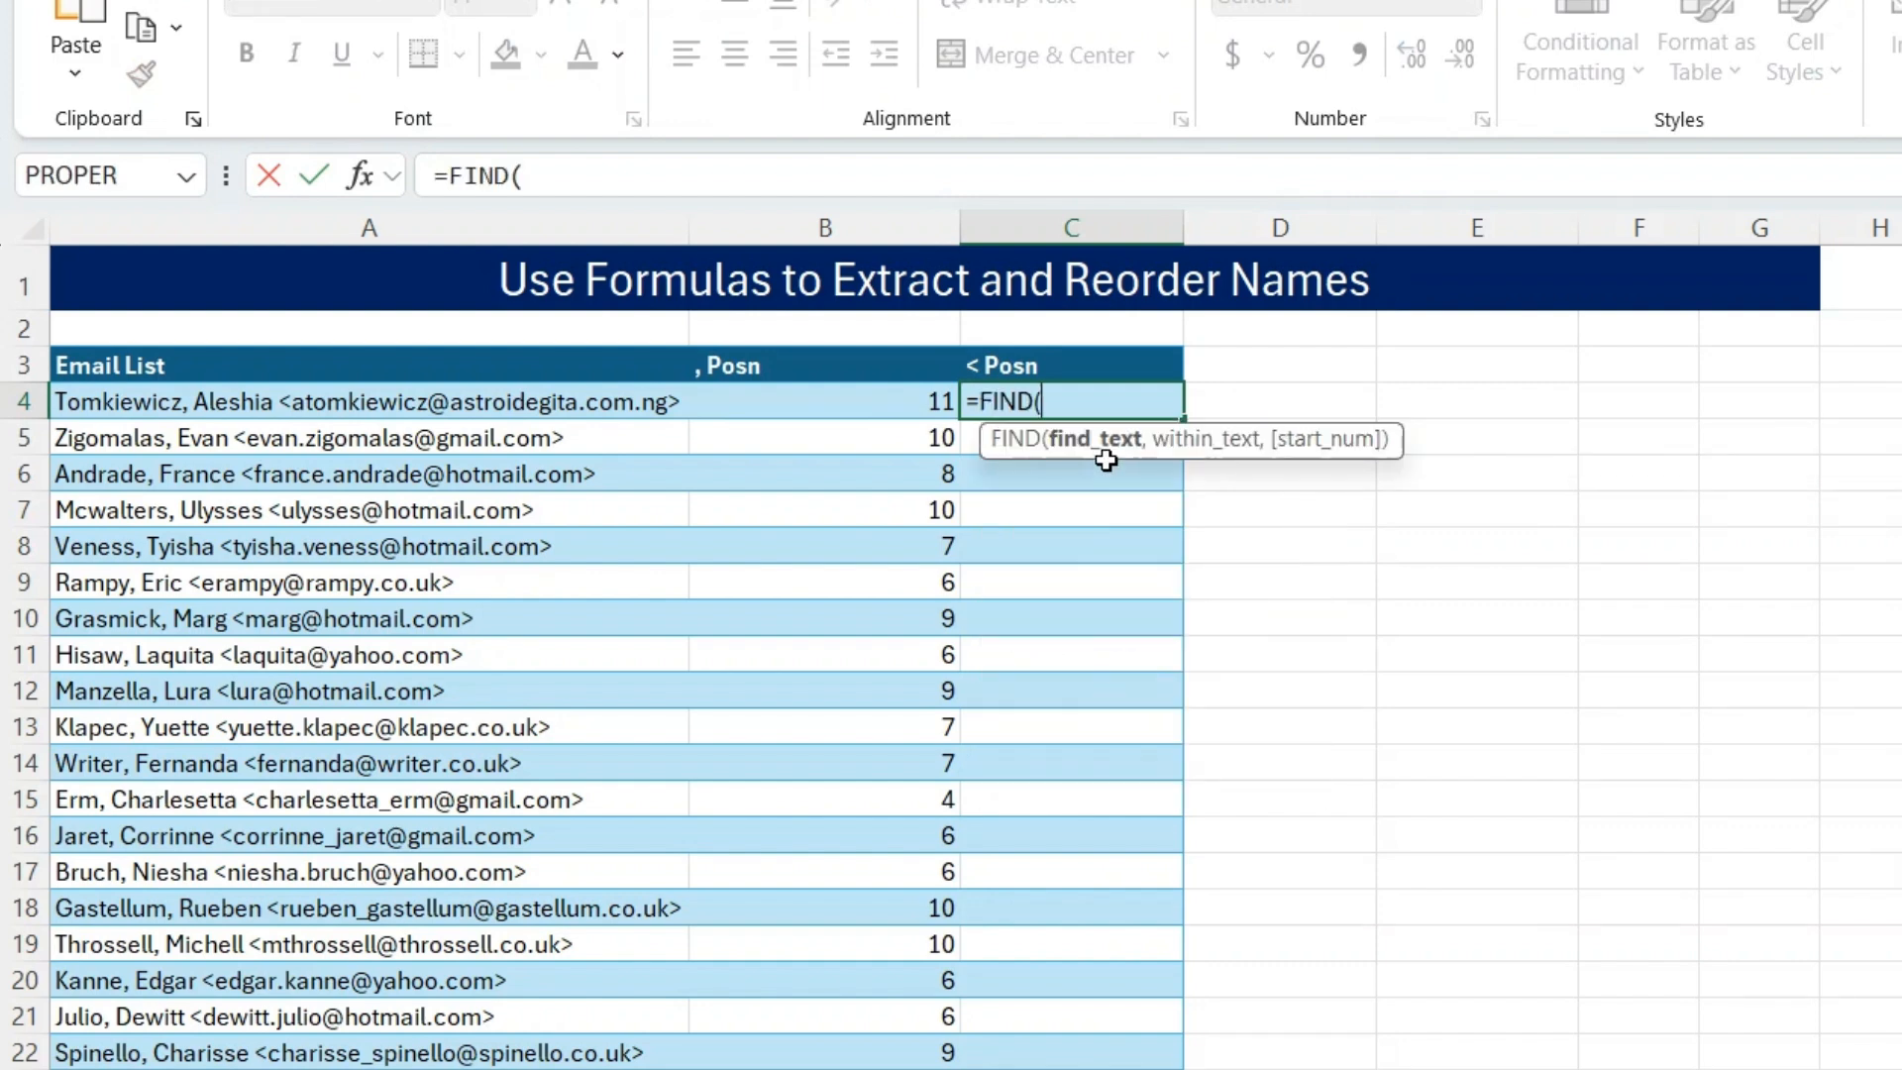
type("\"<\",")
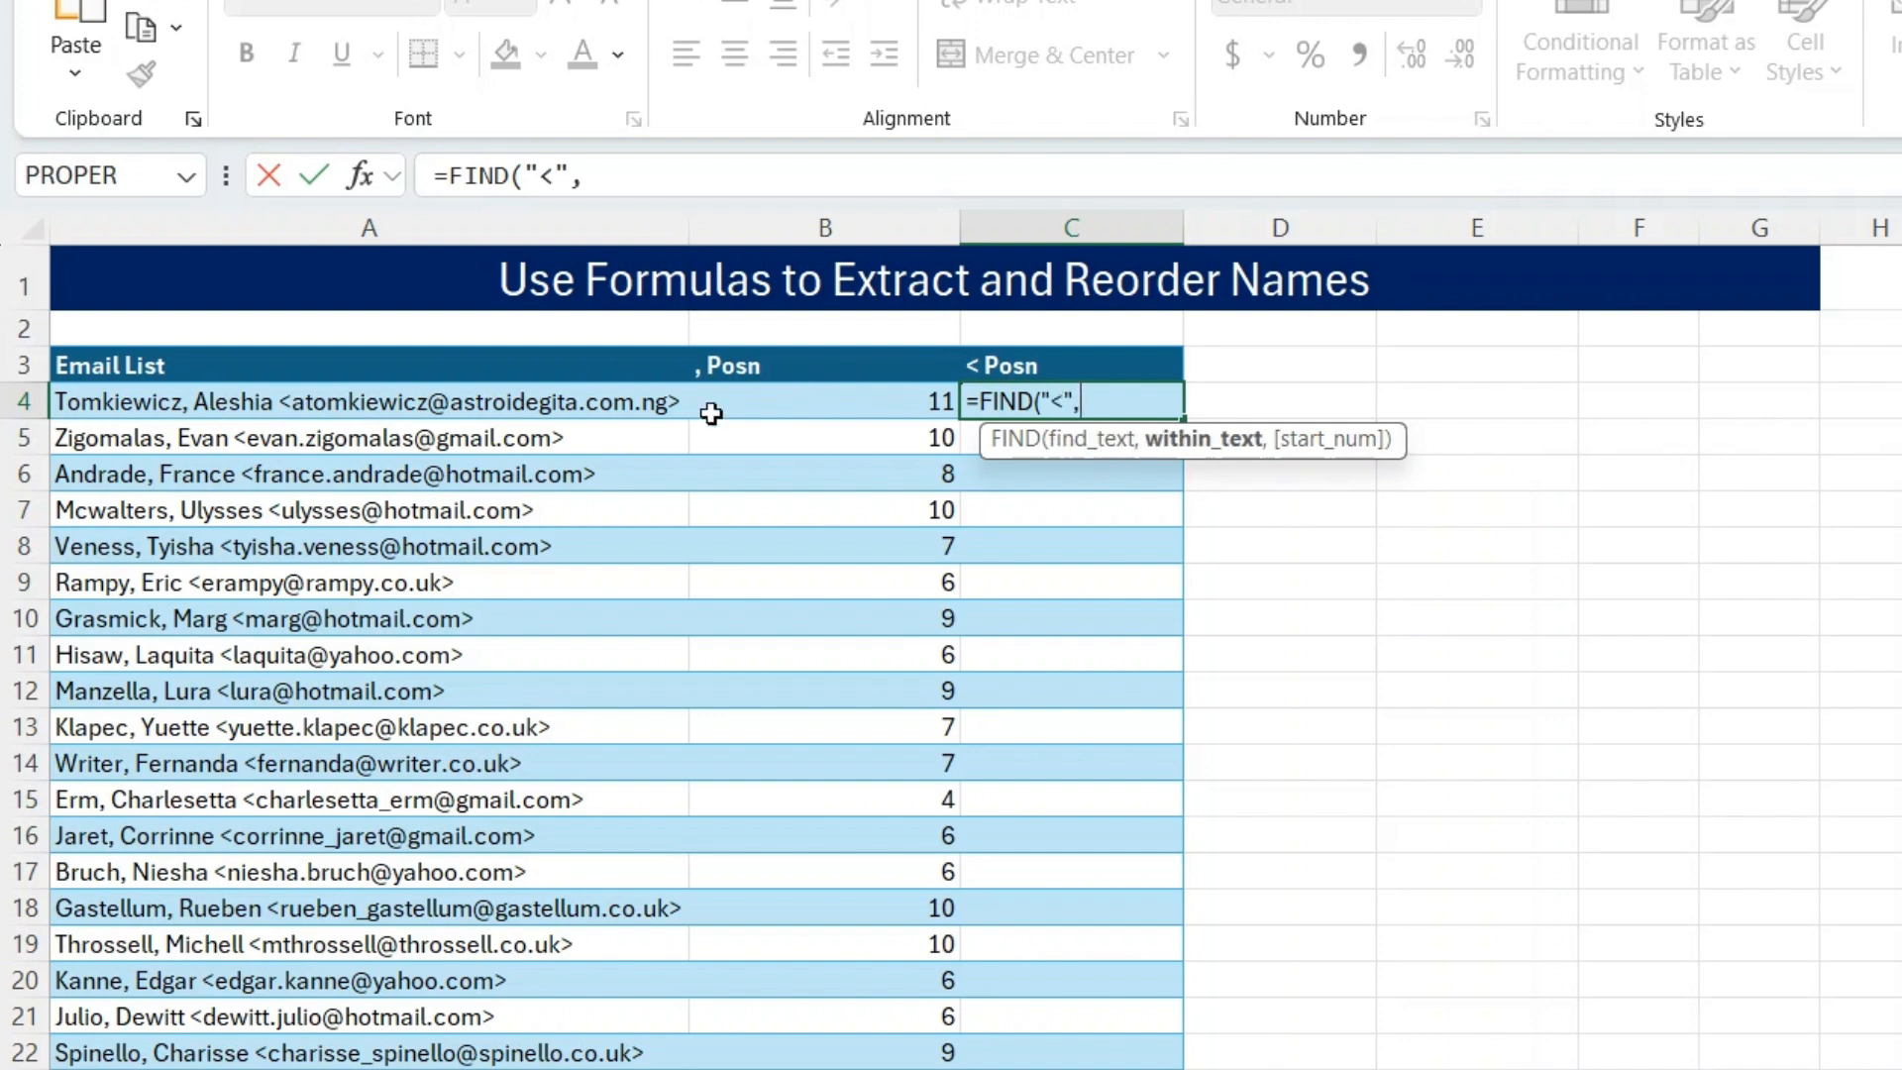
left_click(606, 401)
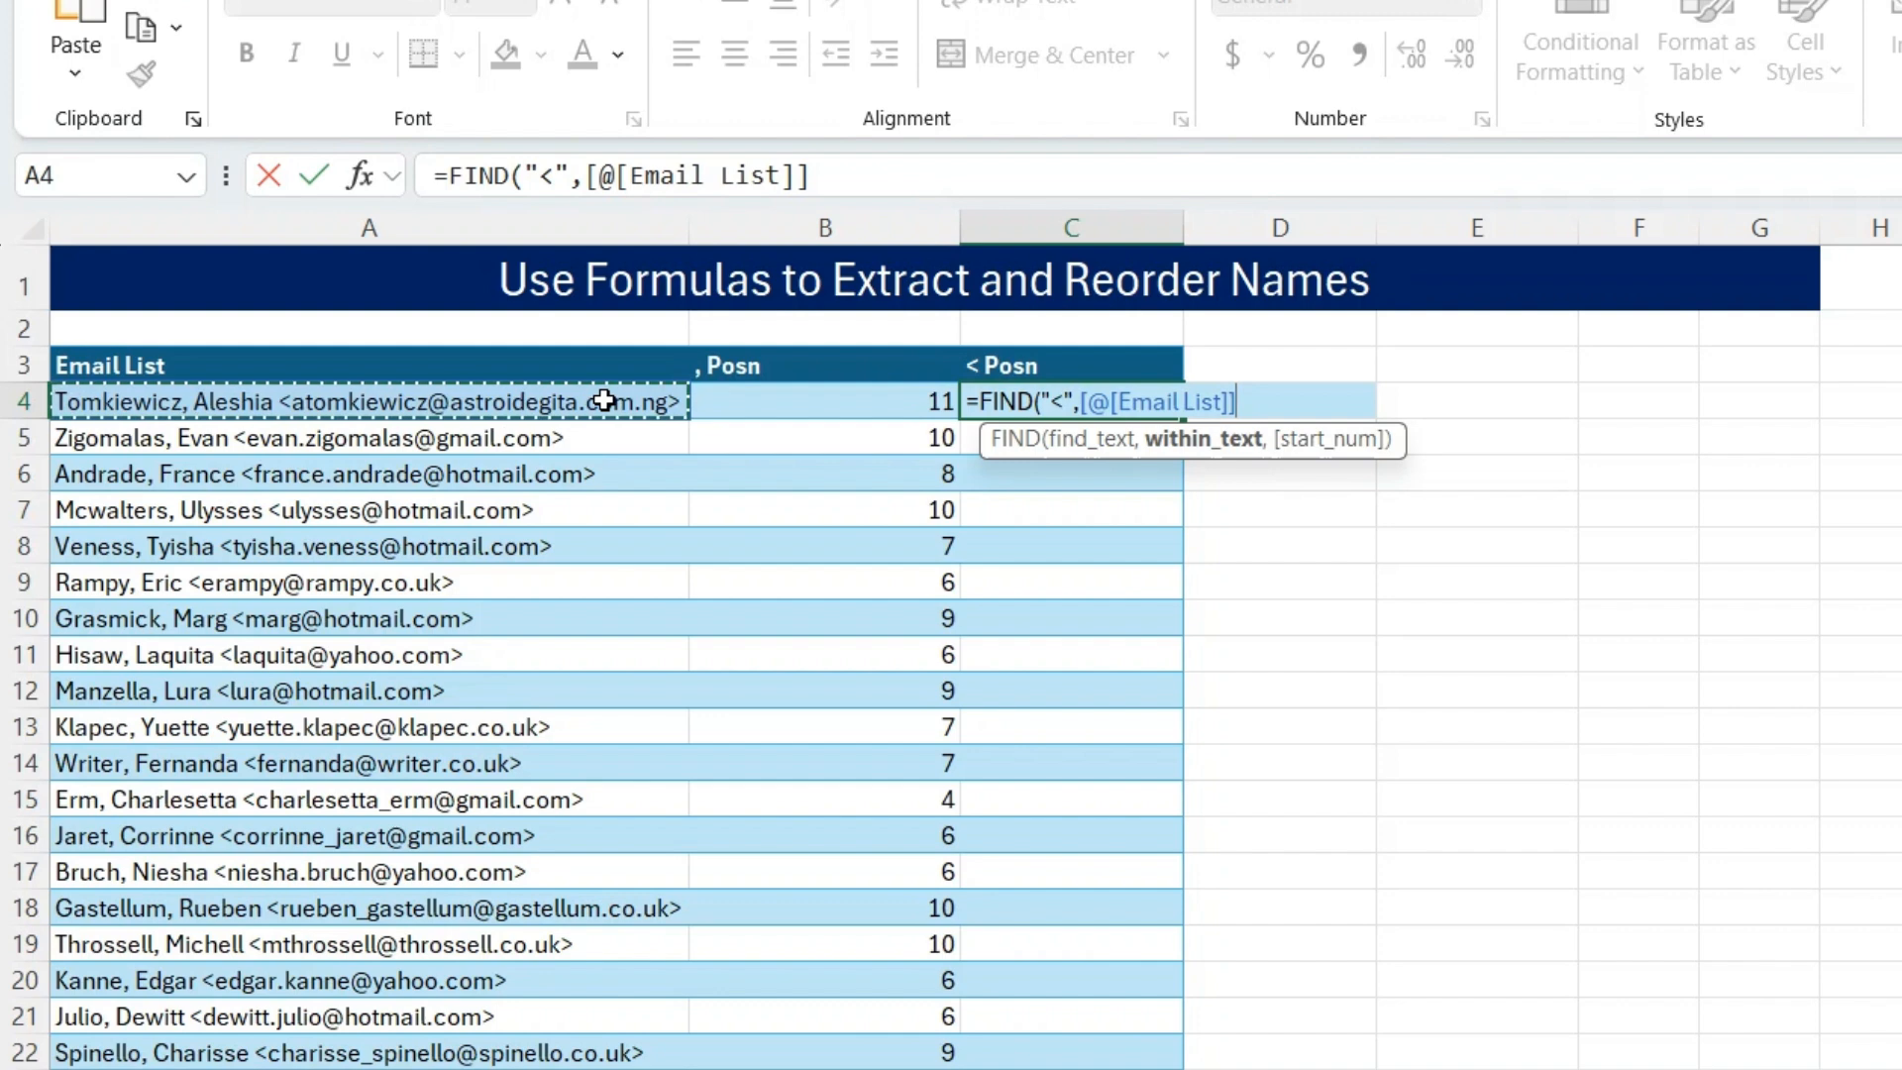
type(")")
key("Return")
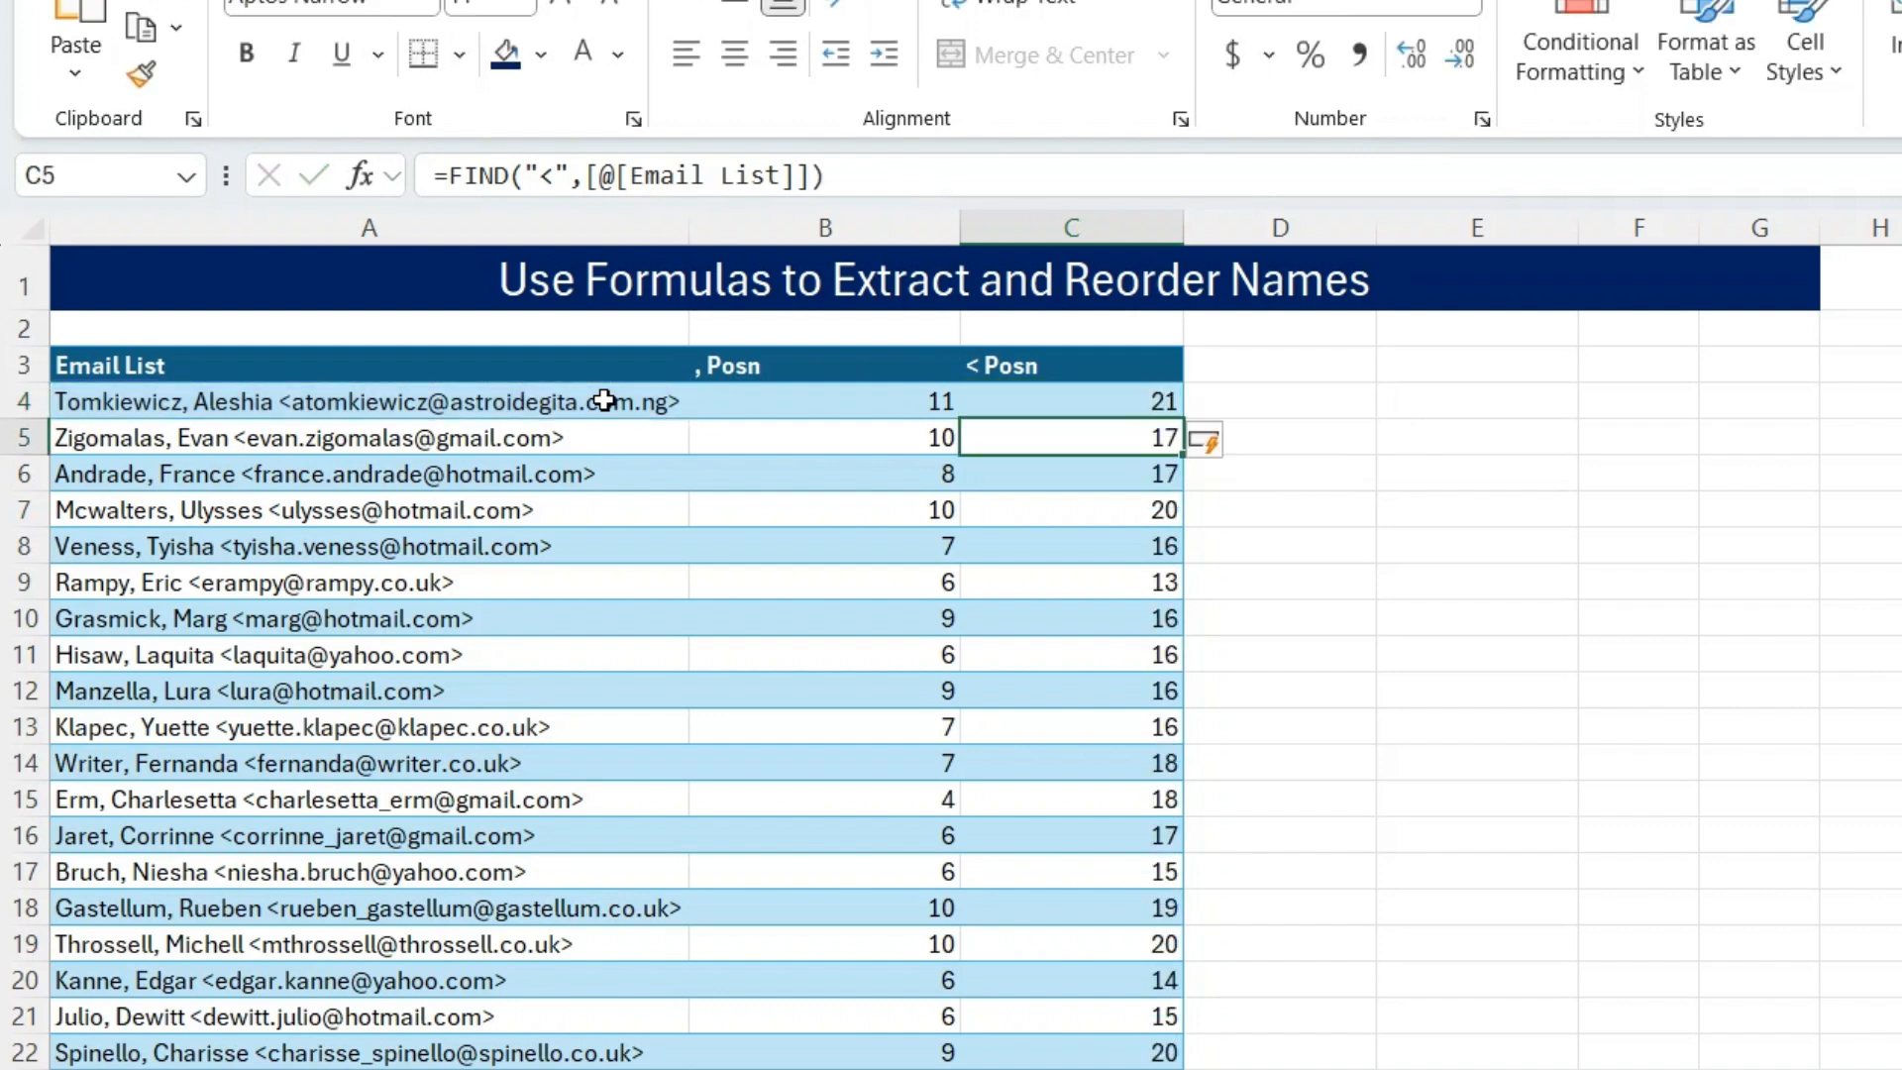
left_click(1070, 408)
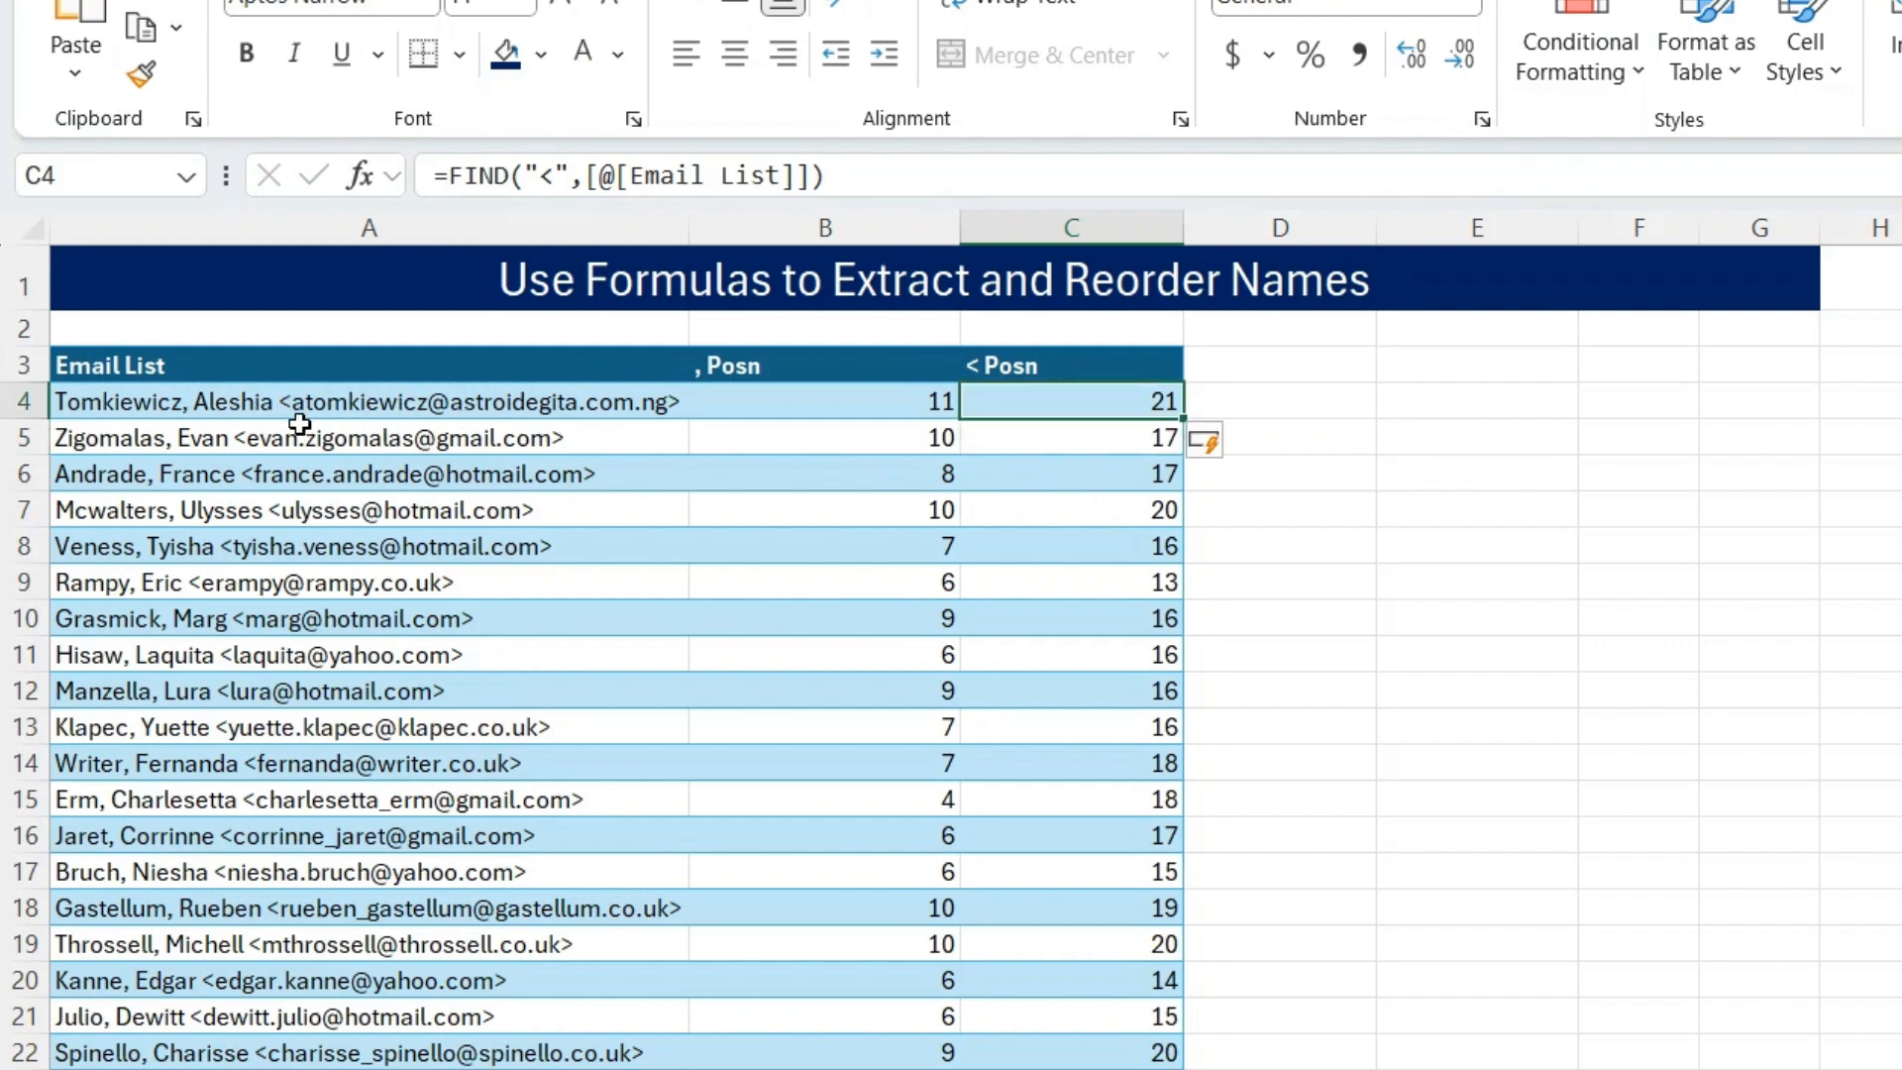
Step: Add a table column headed "First Name" in D3
left_click(1240, 363)
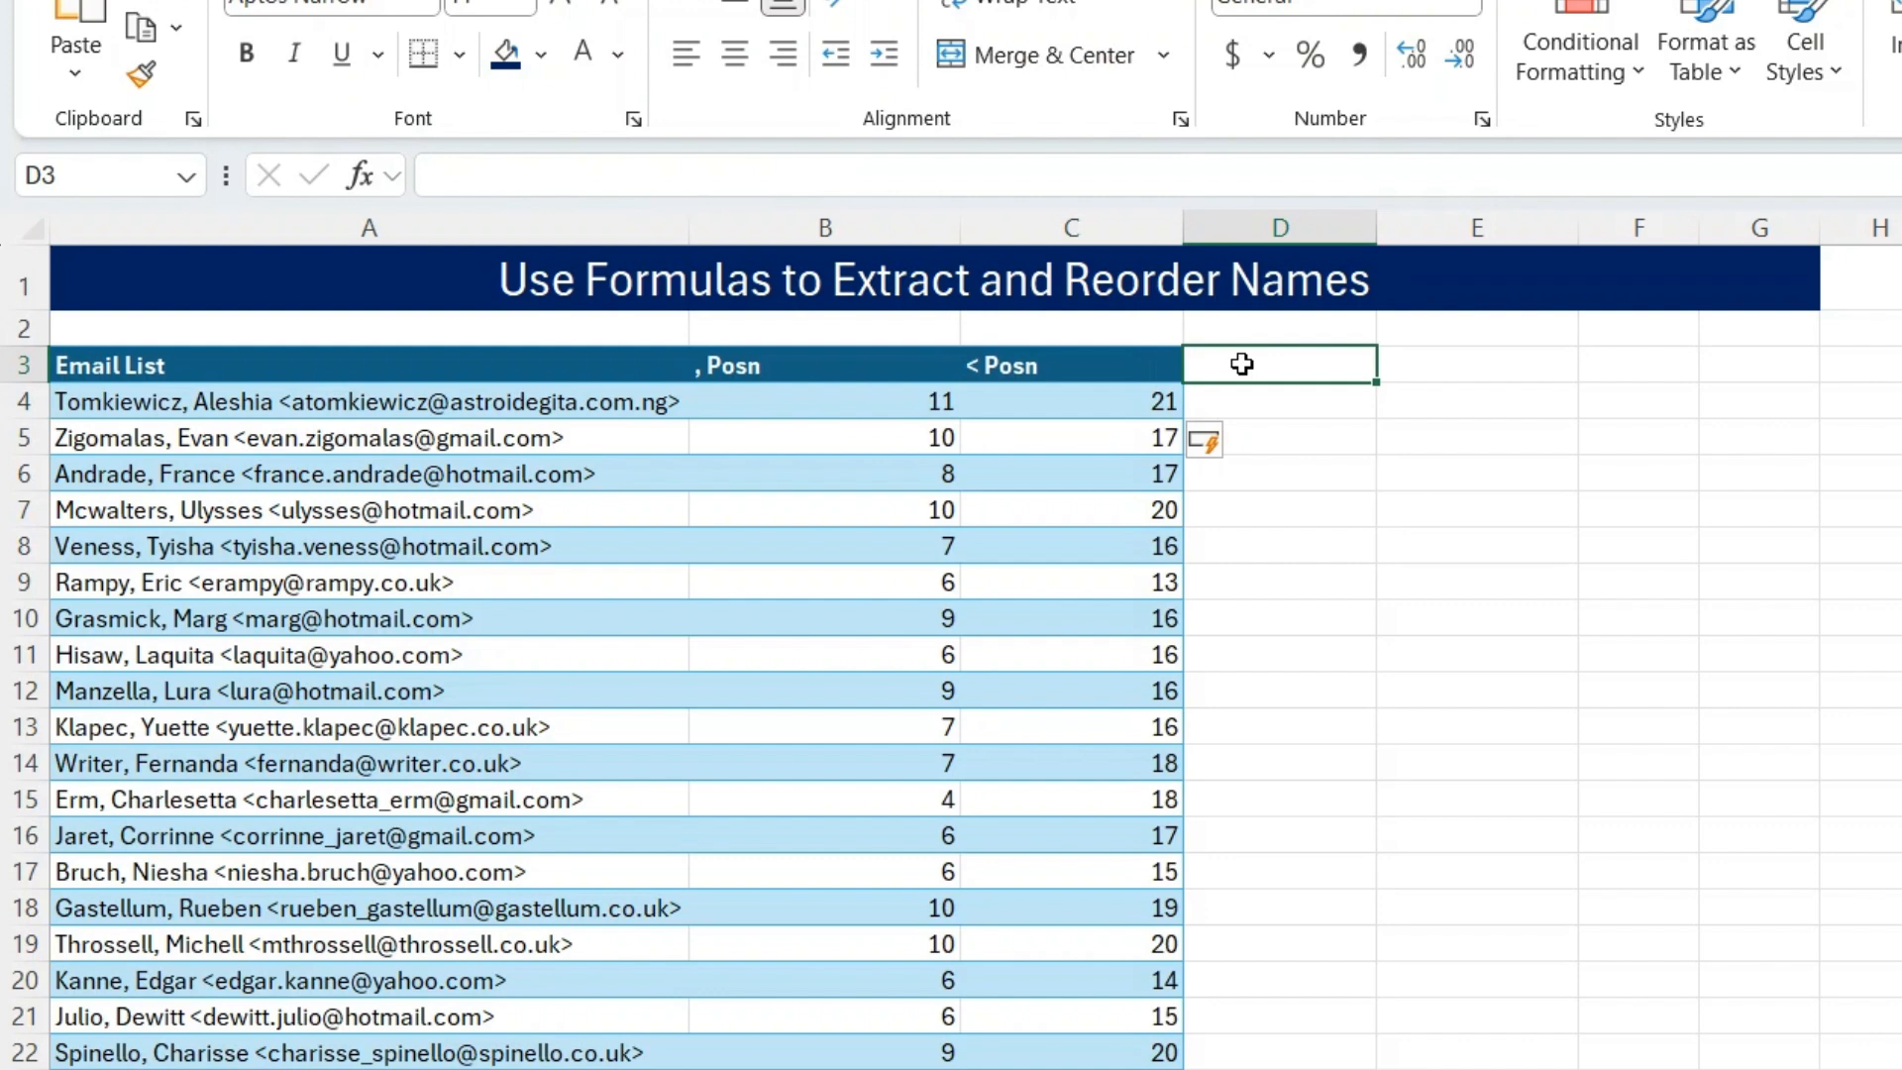
type("Fi")
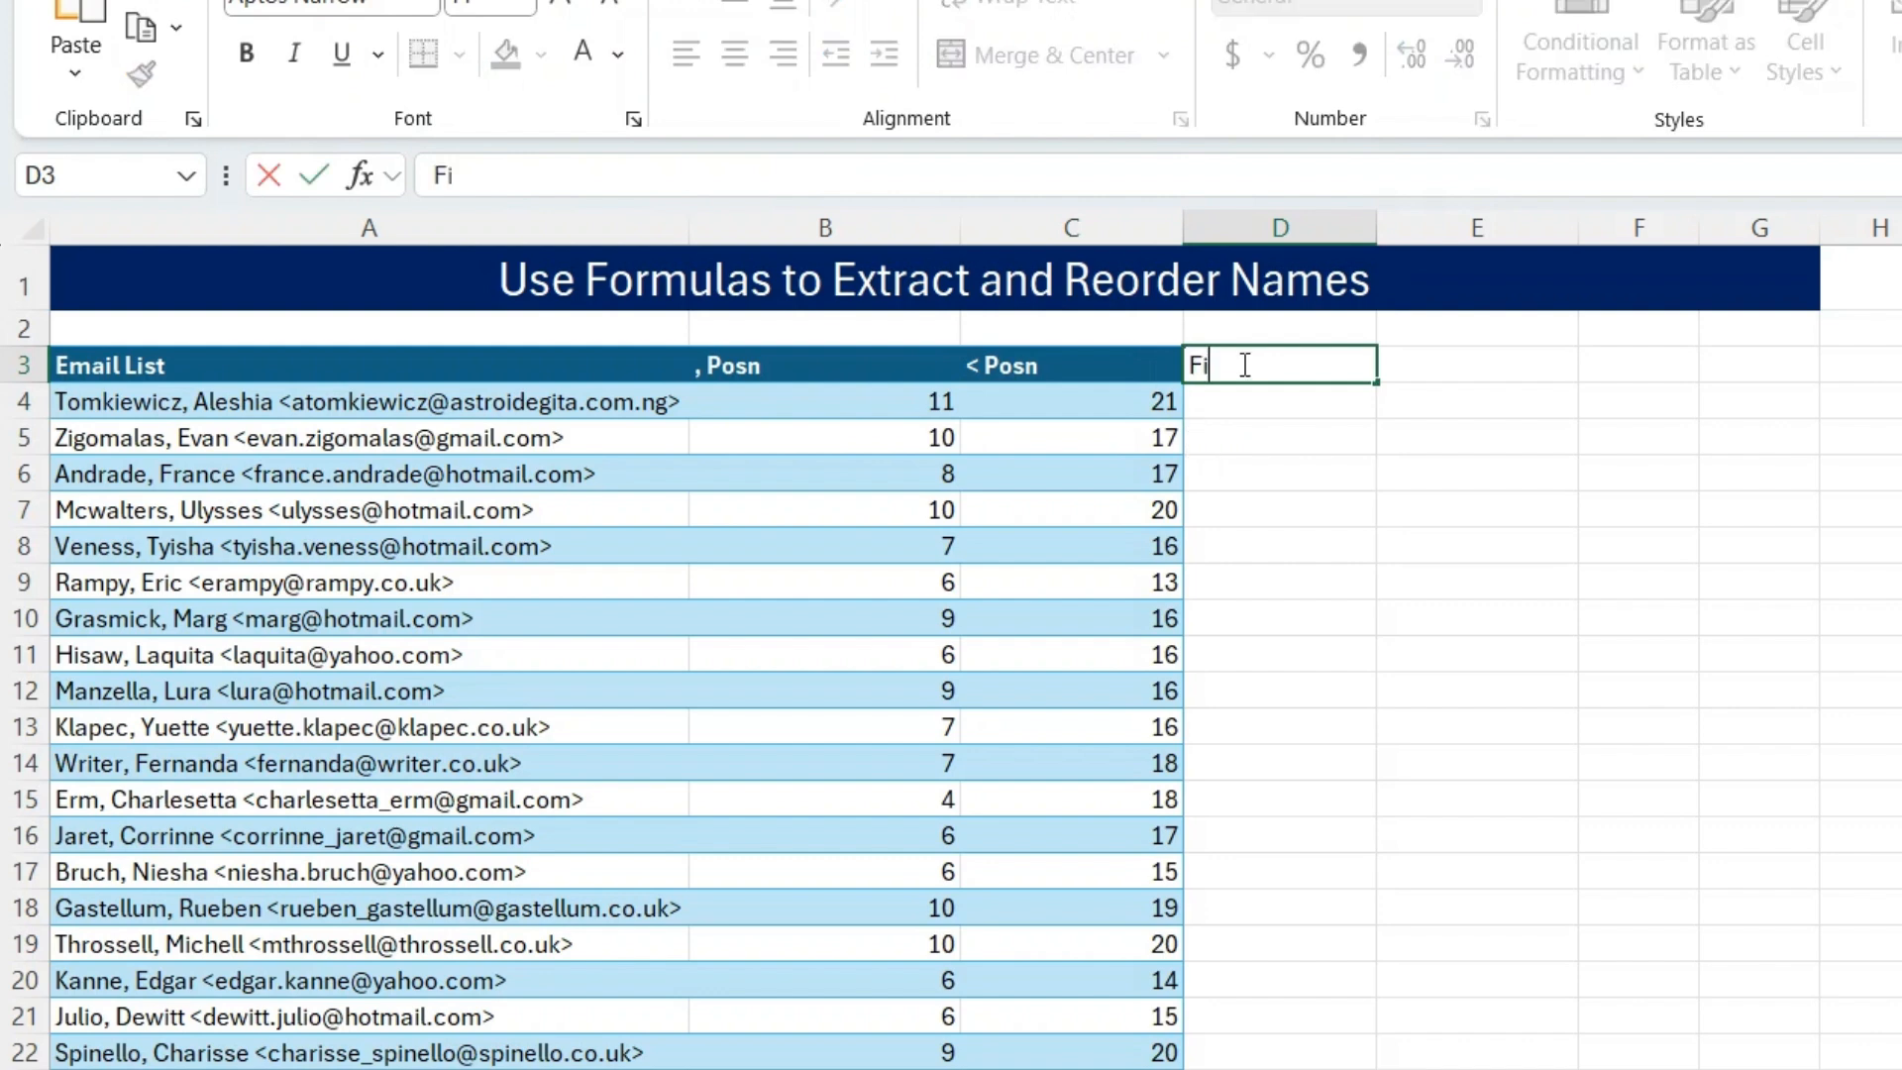
type("rst Name")
key("Return")
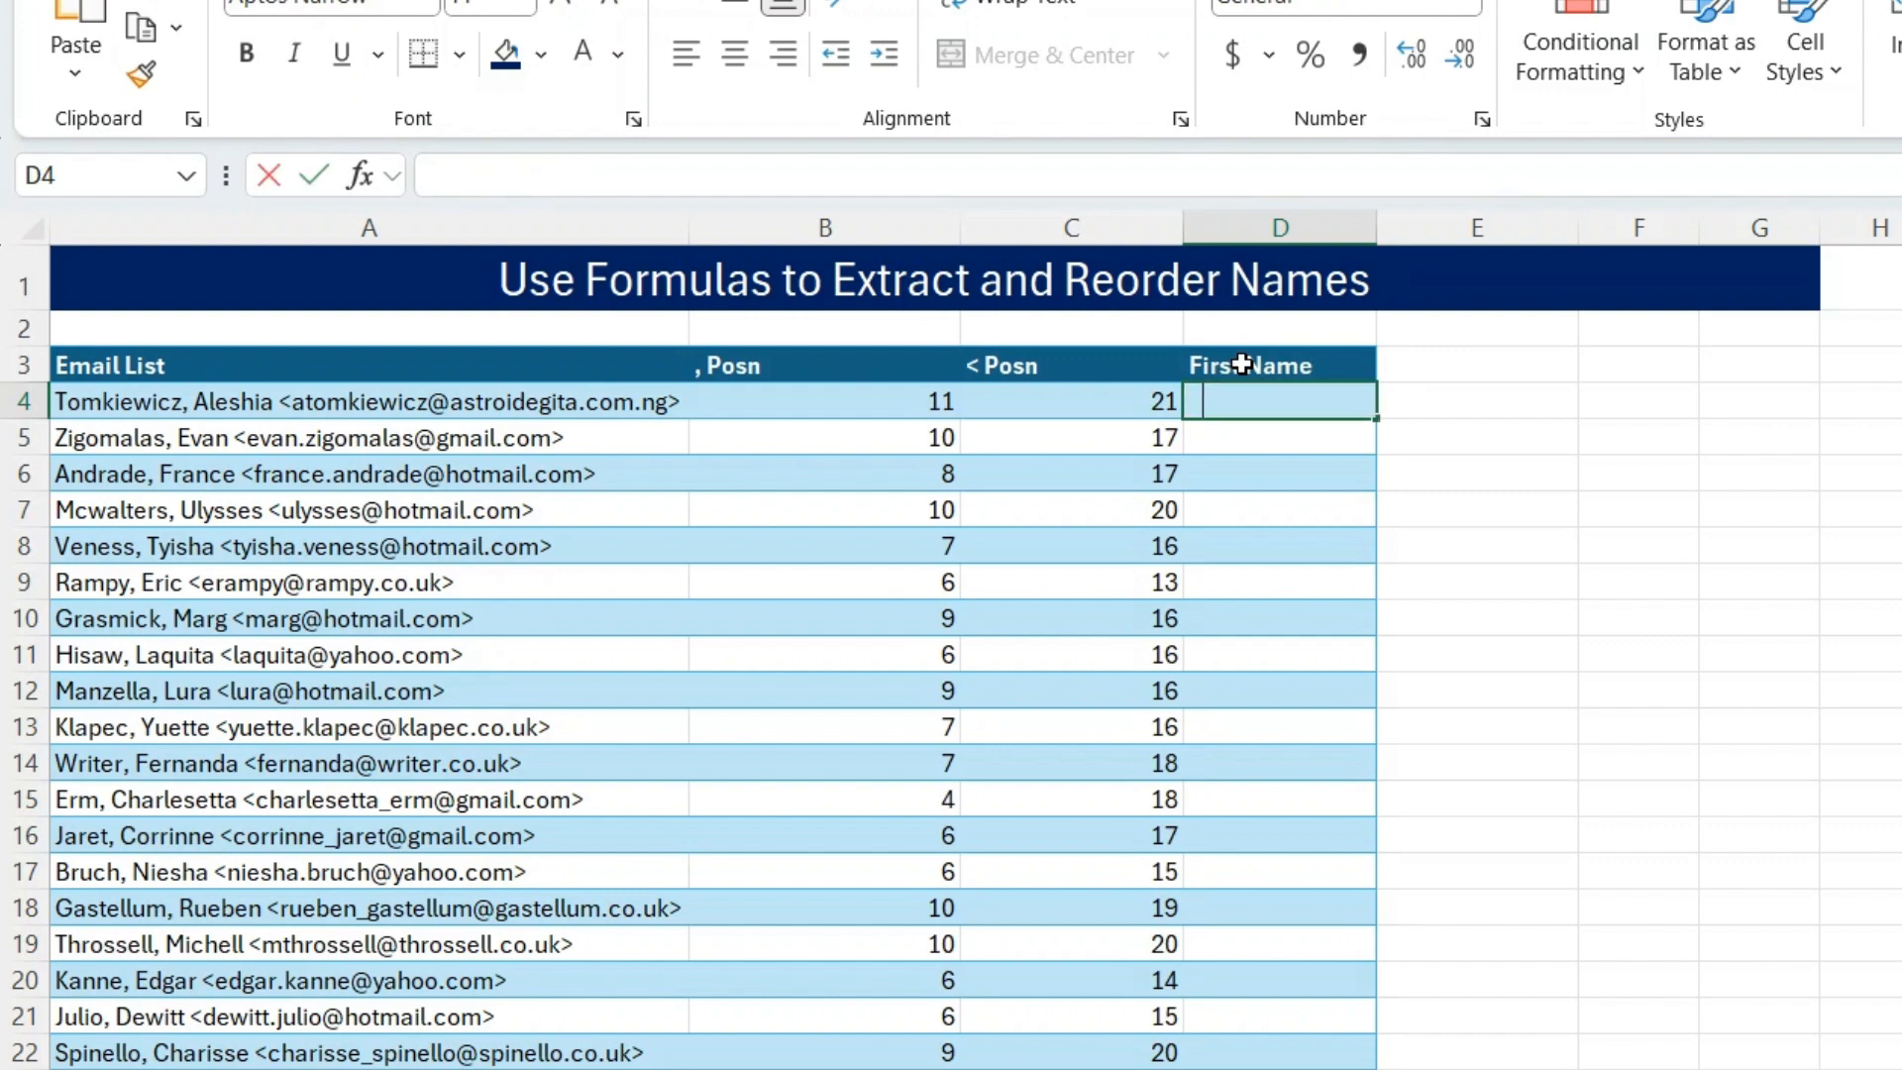
Step: Extract the text before each comma into the First Name column with =LEFT([@[Email List]],[@[, Posn]]-1) in D4
type("=")
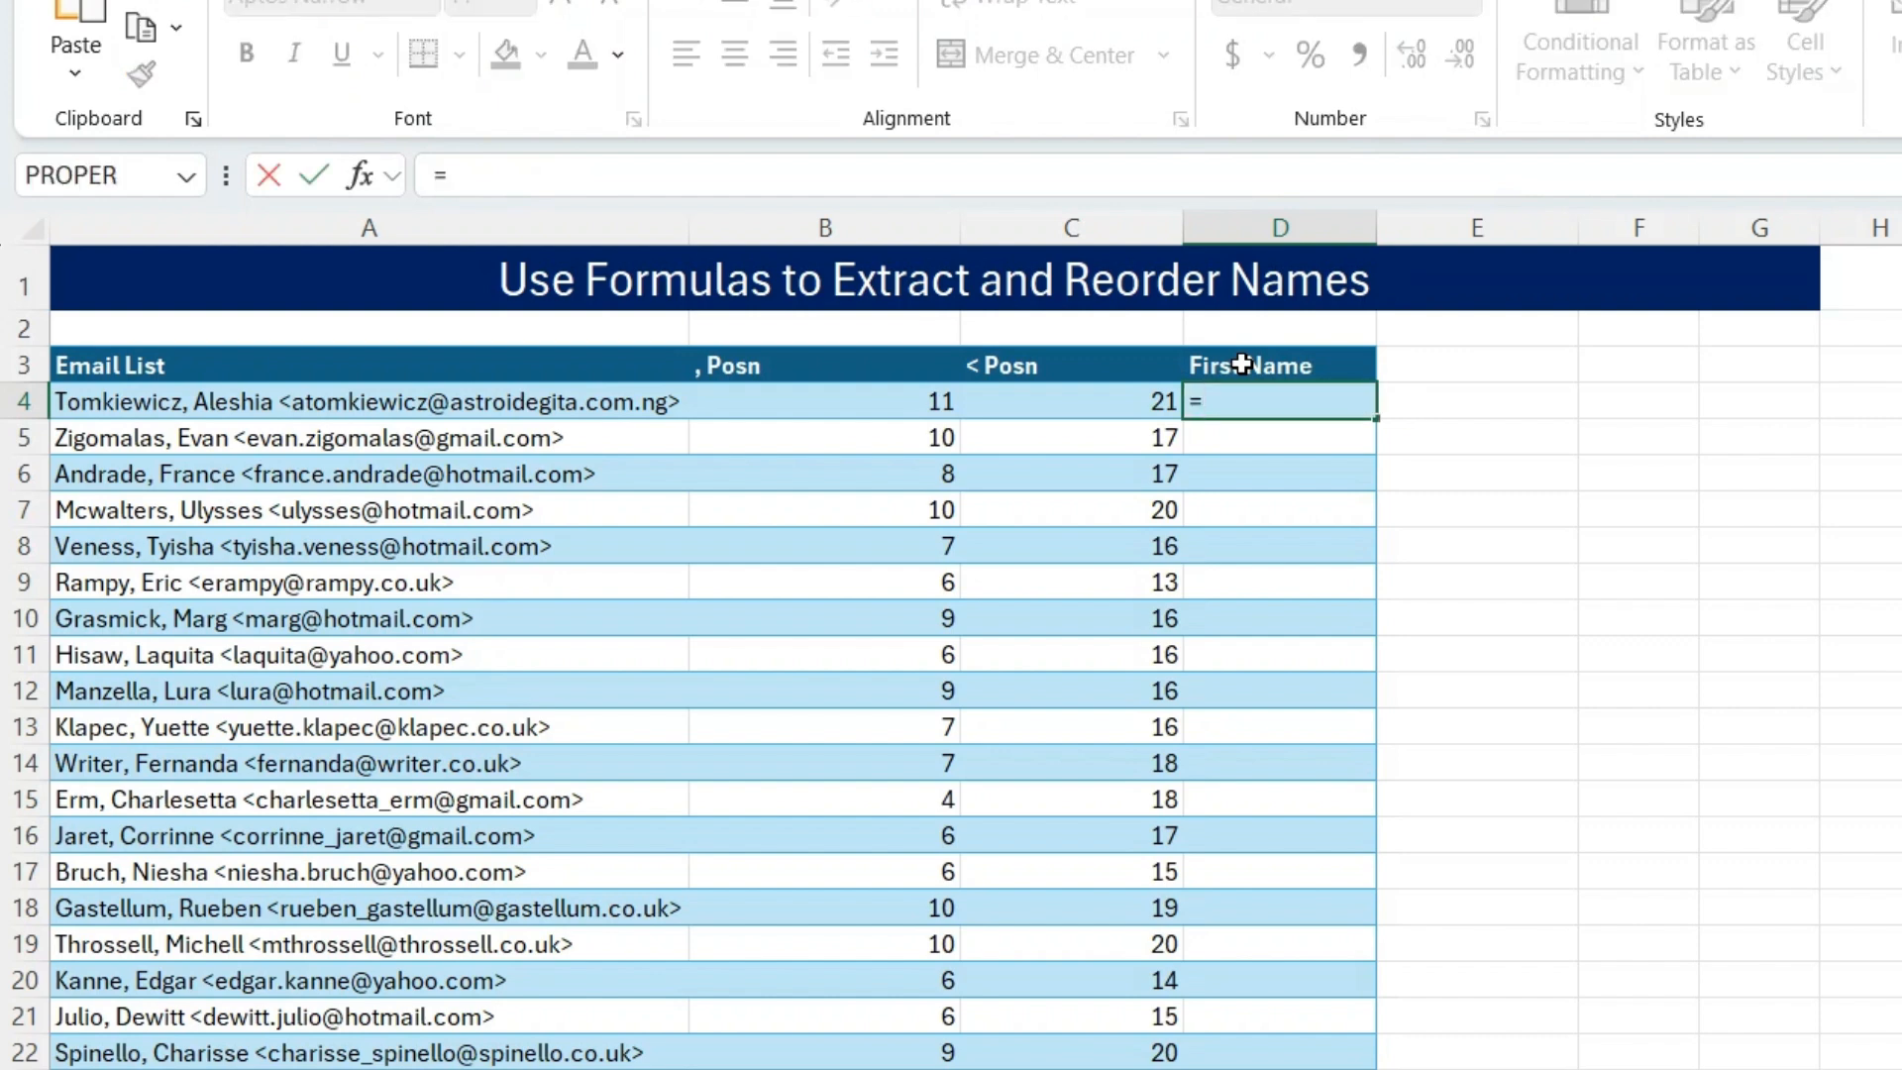
type("left")
key("Tab")
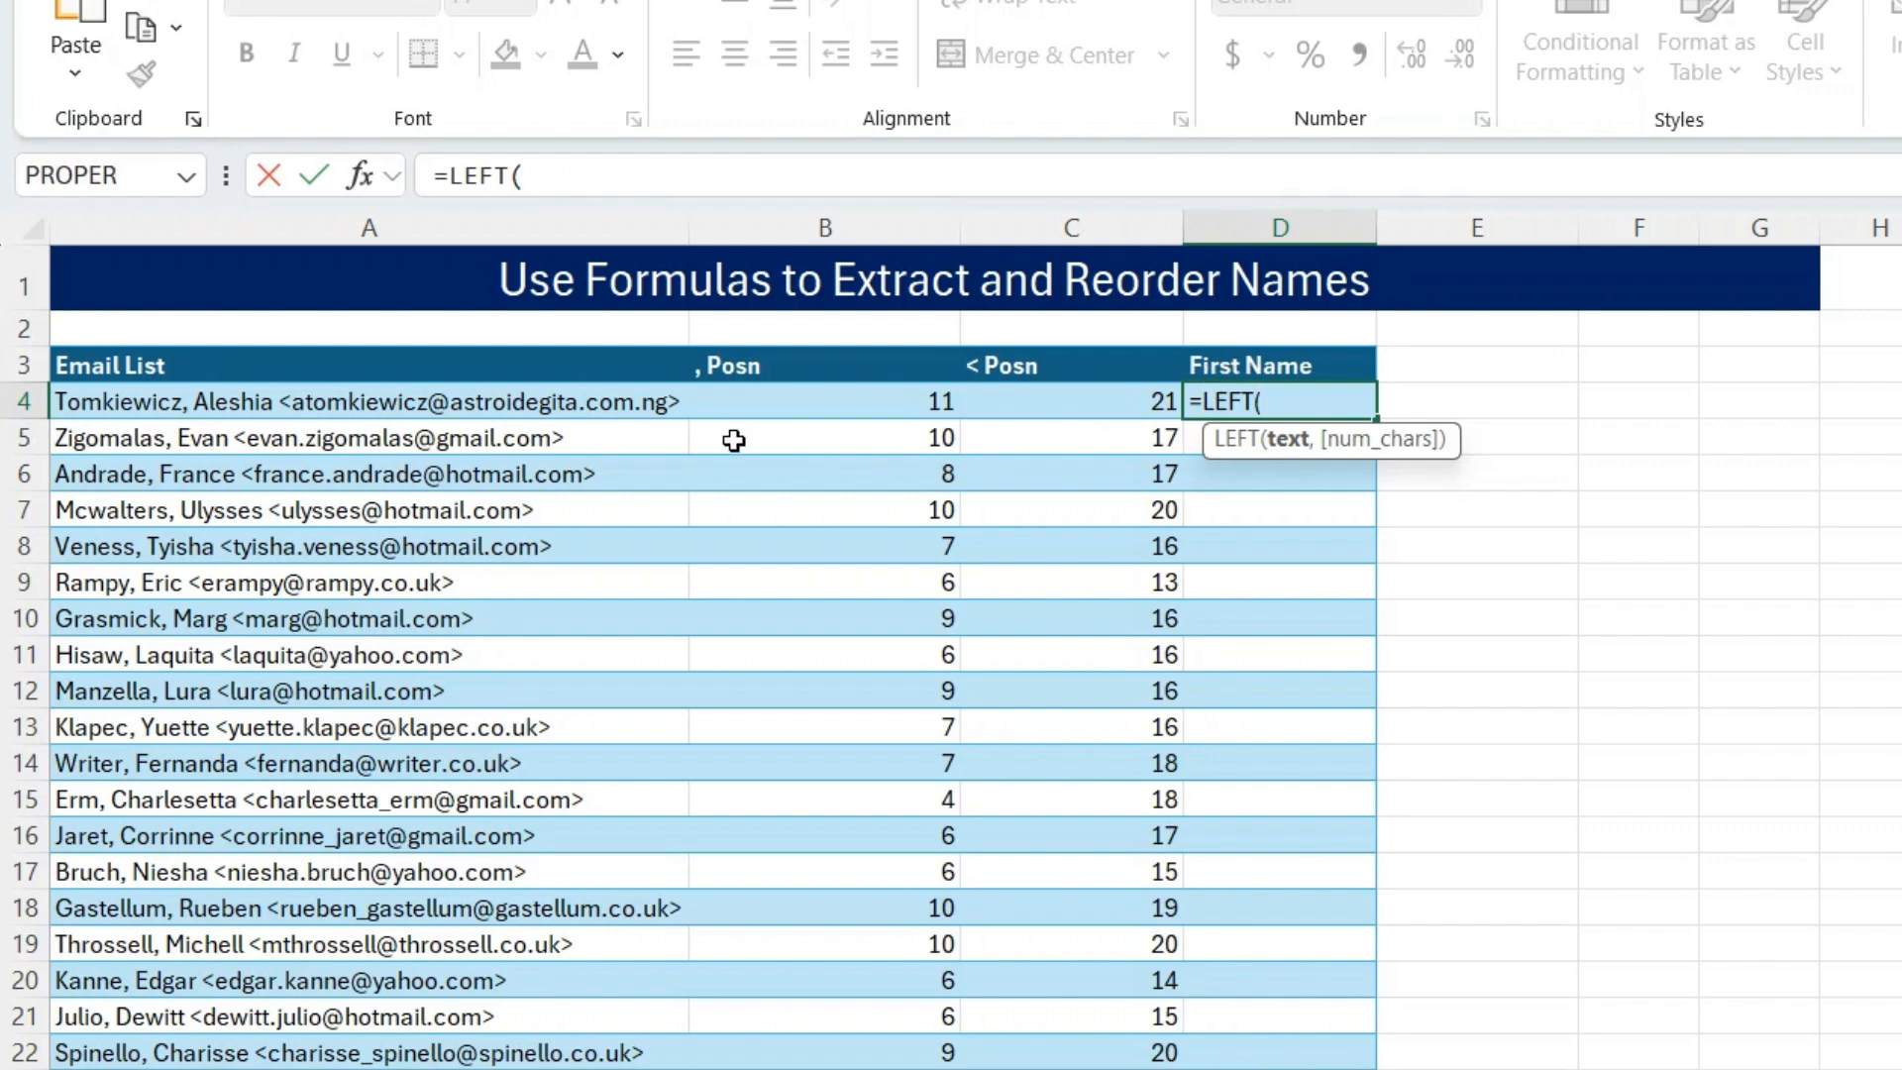
left_click(496, 406)
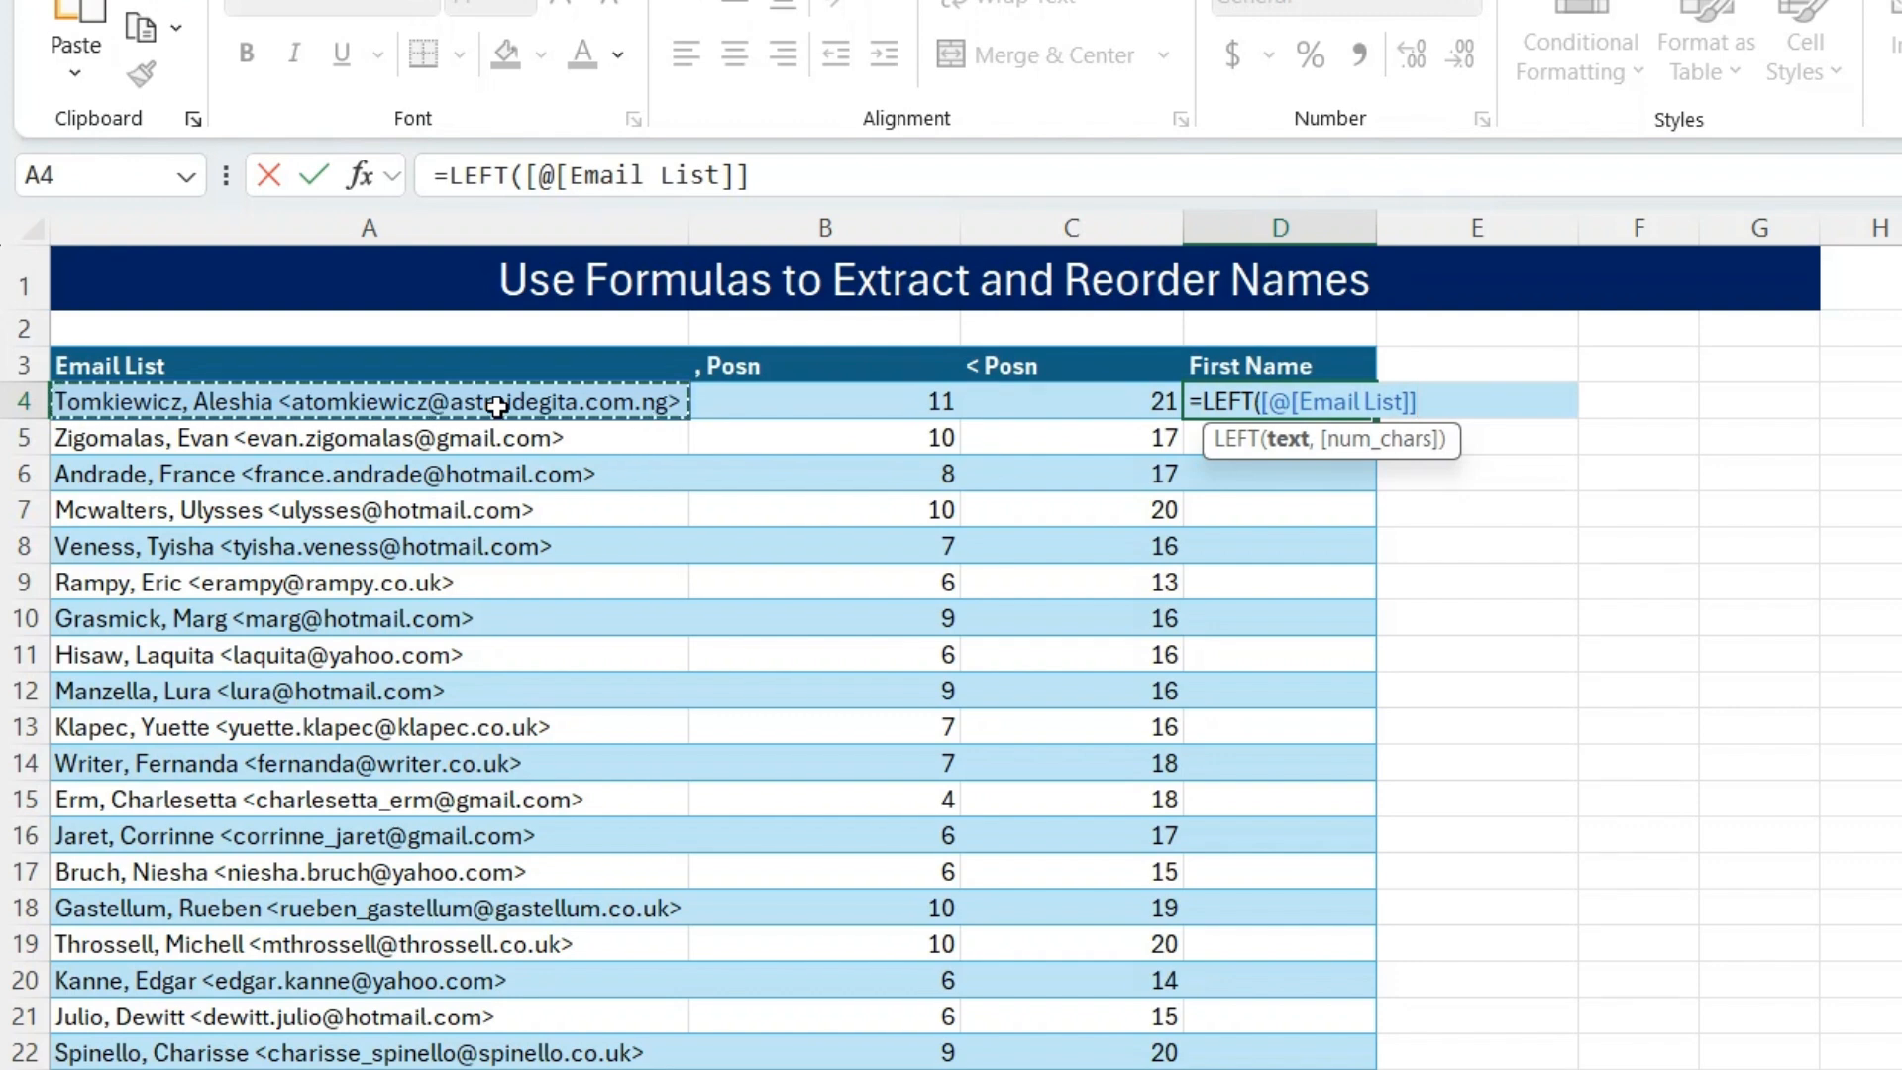
type(",")
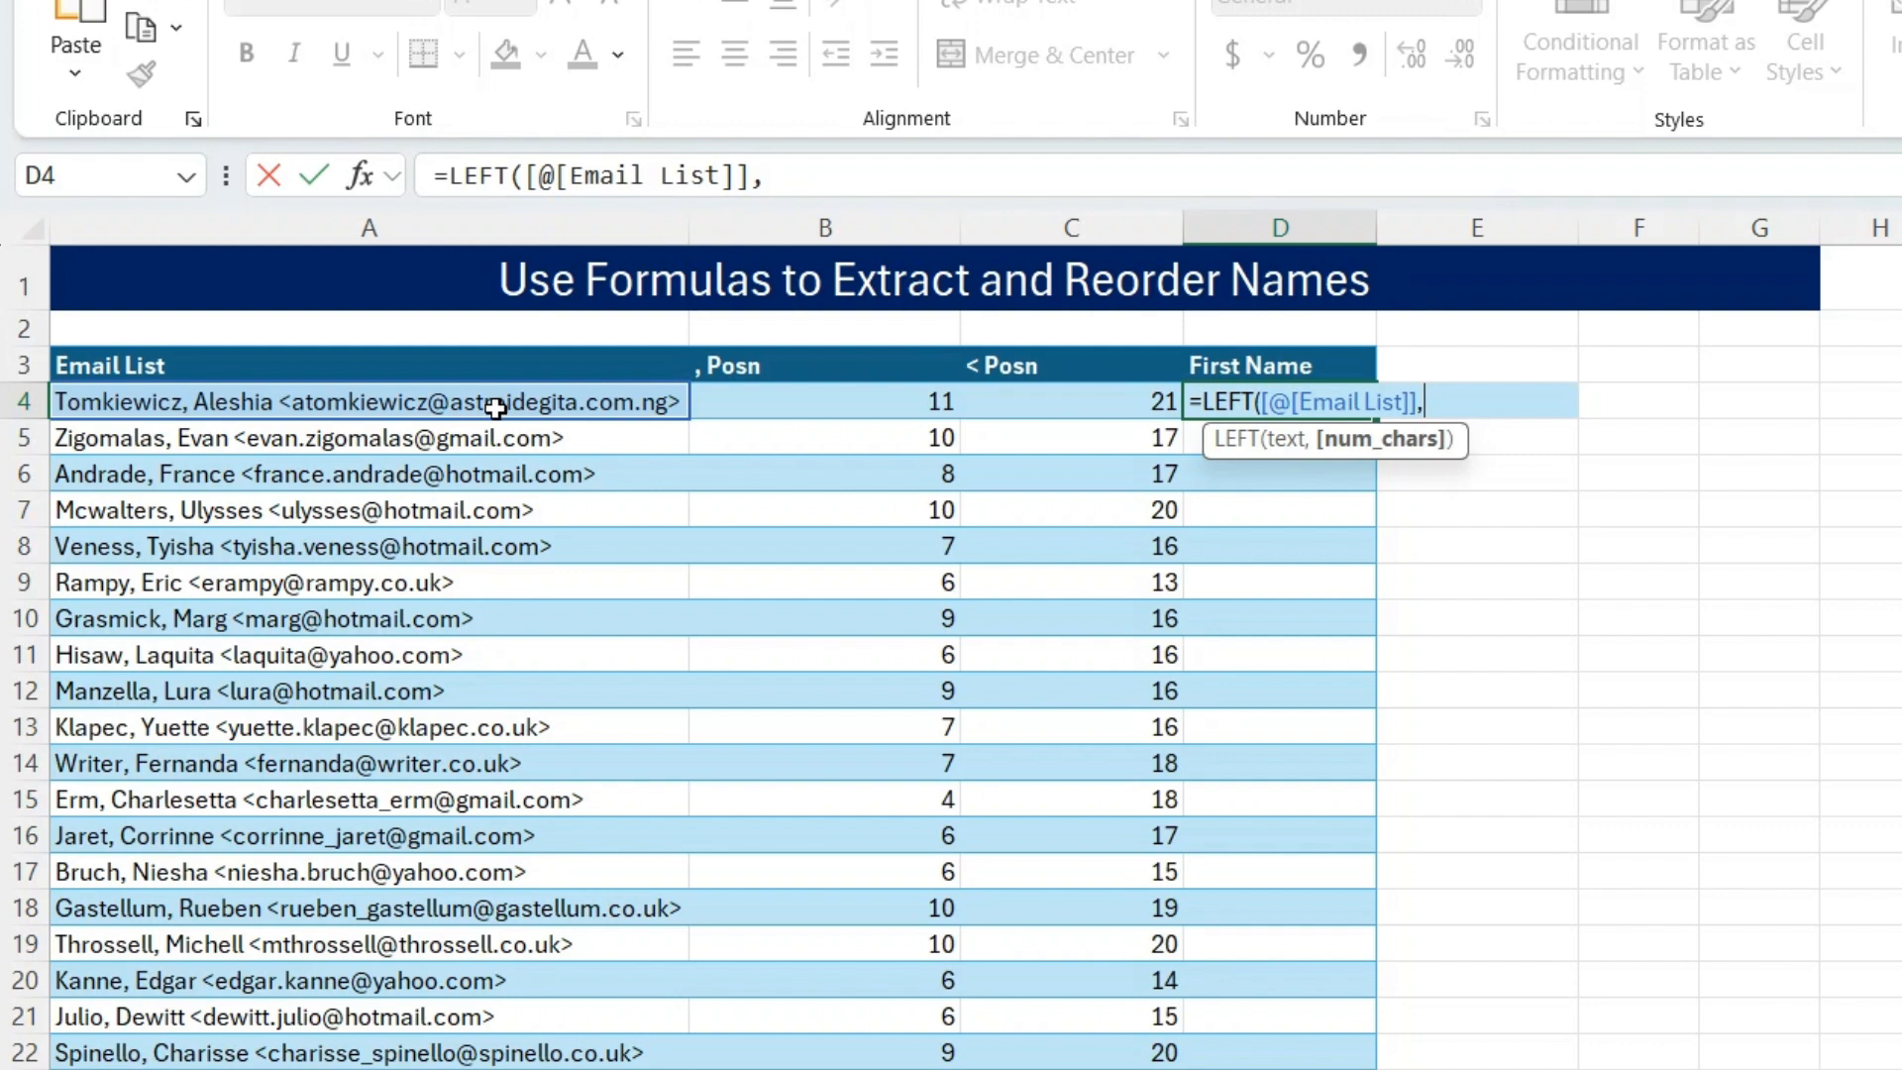
left_click(800, 397)
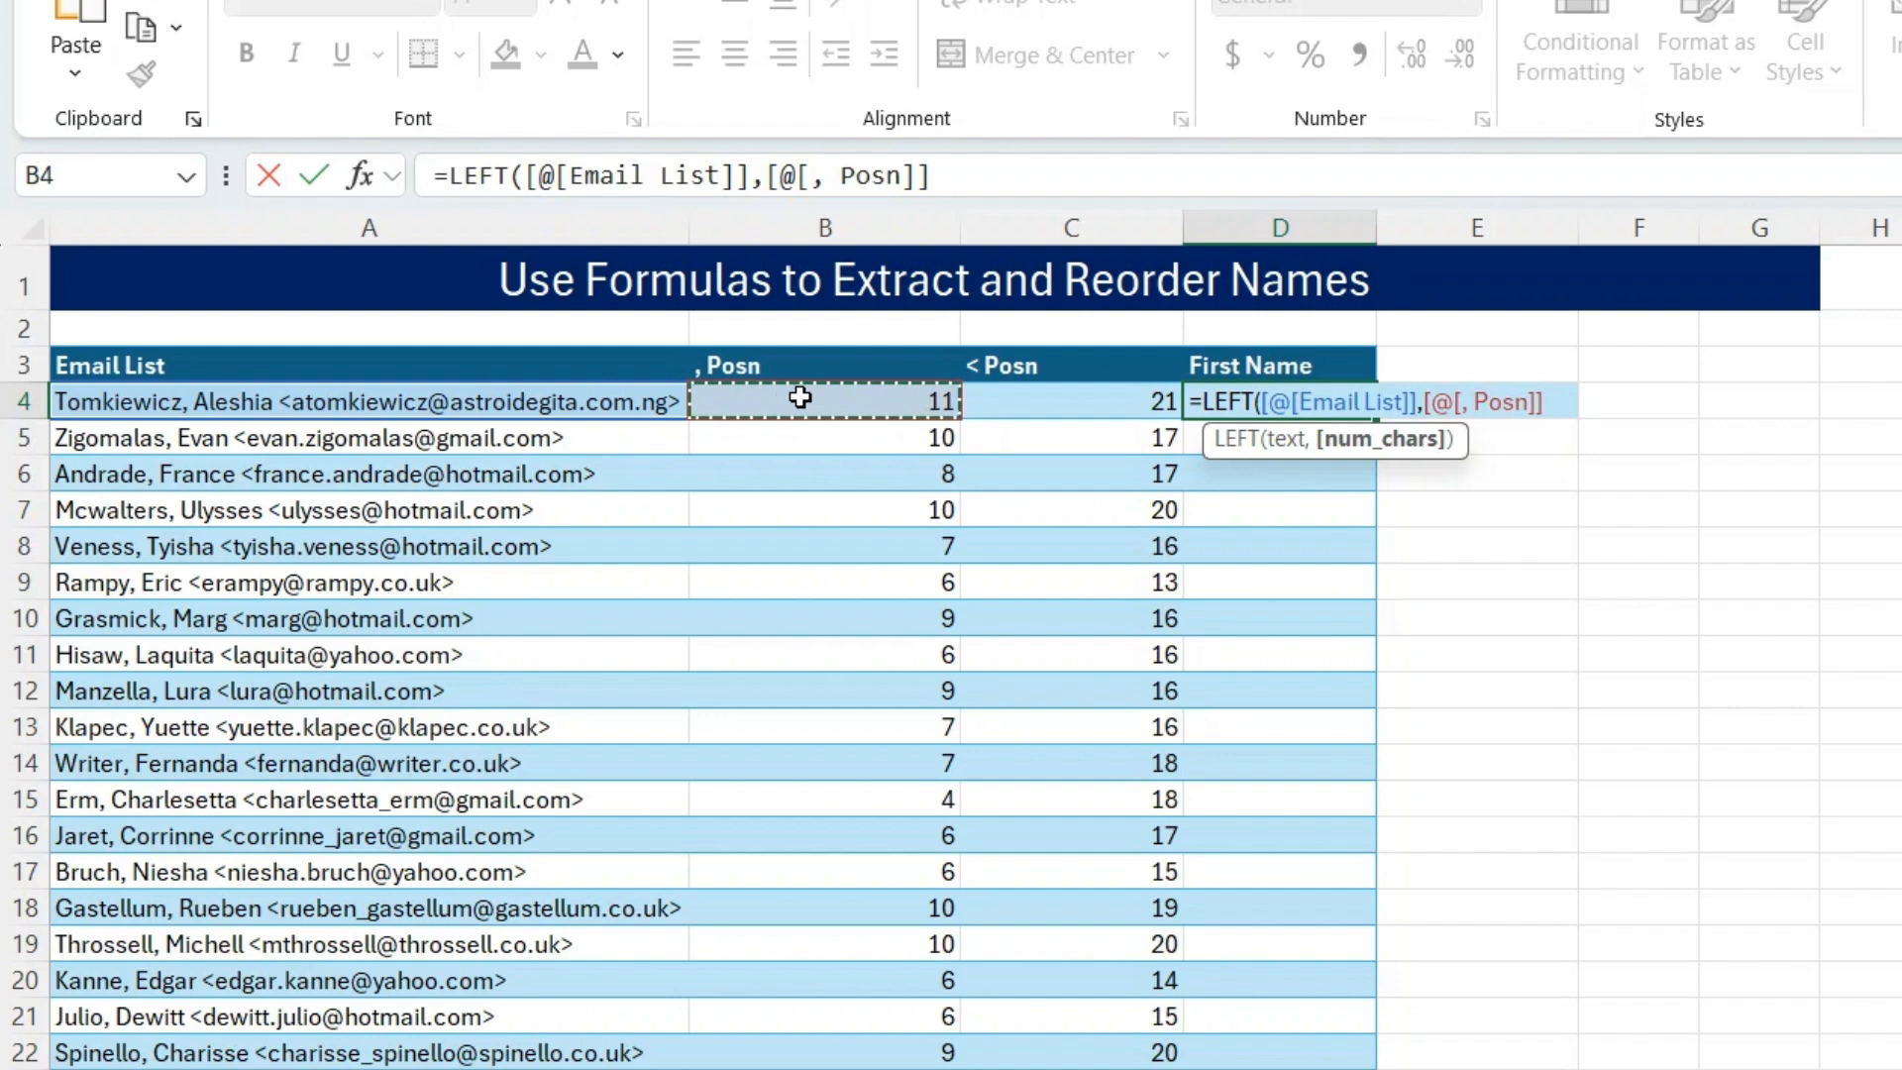
type("-1")
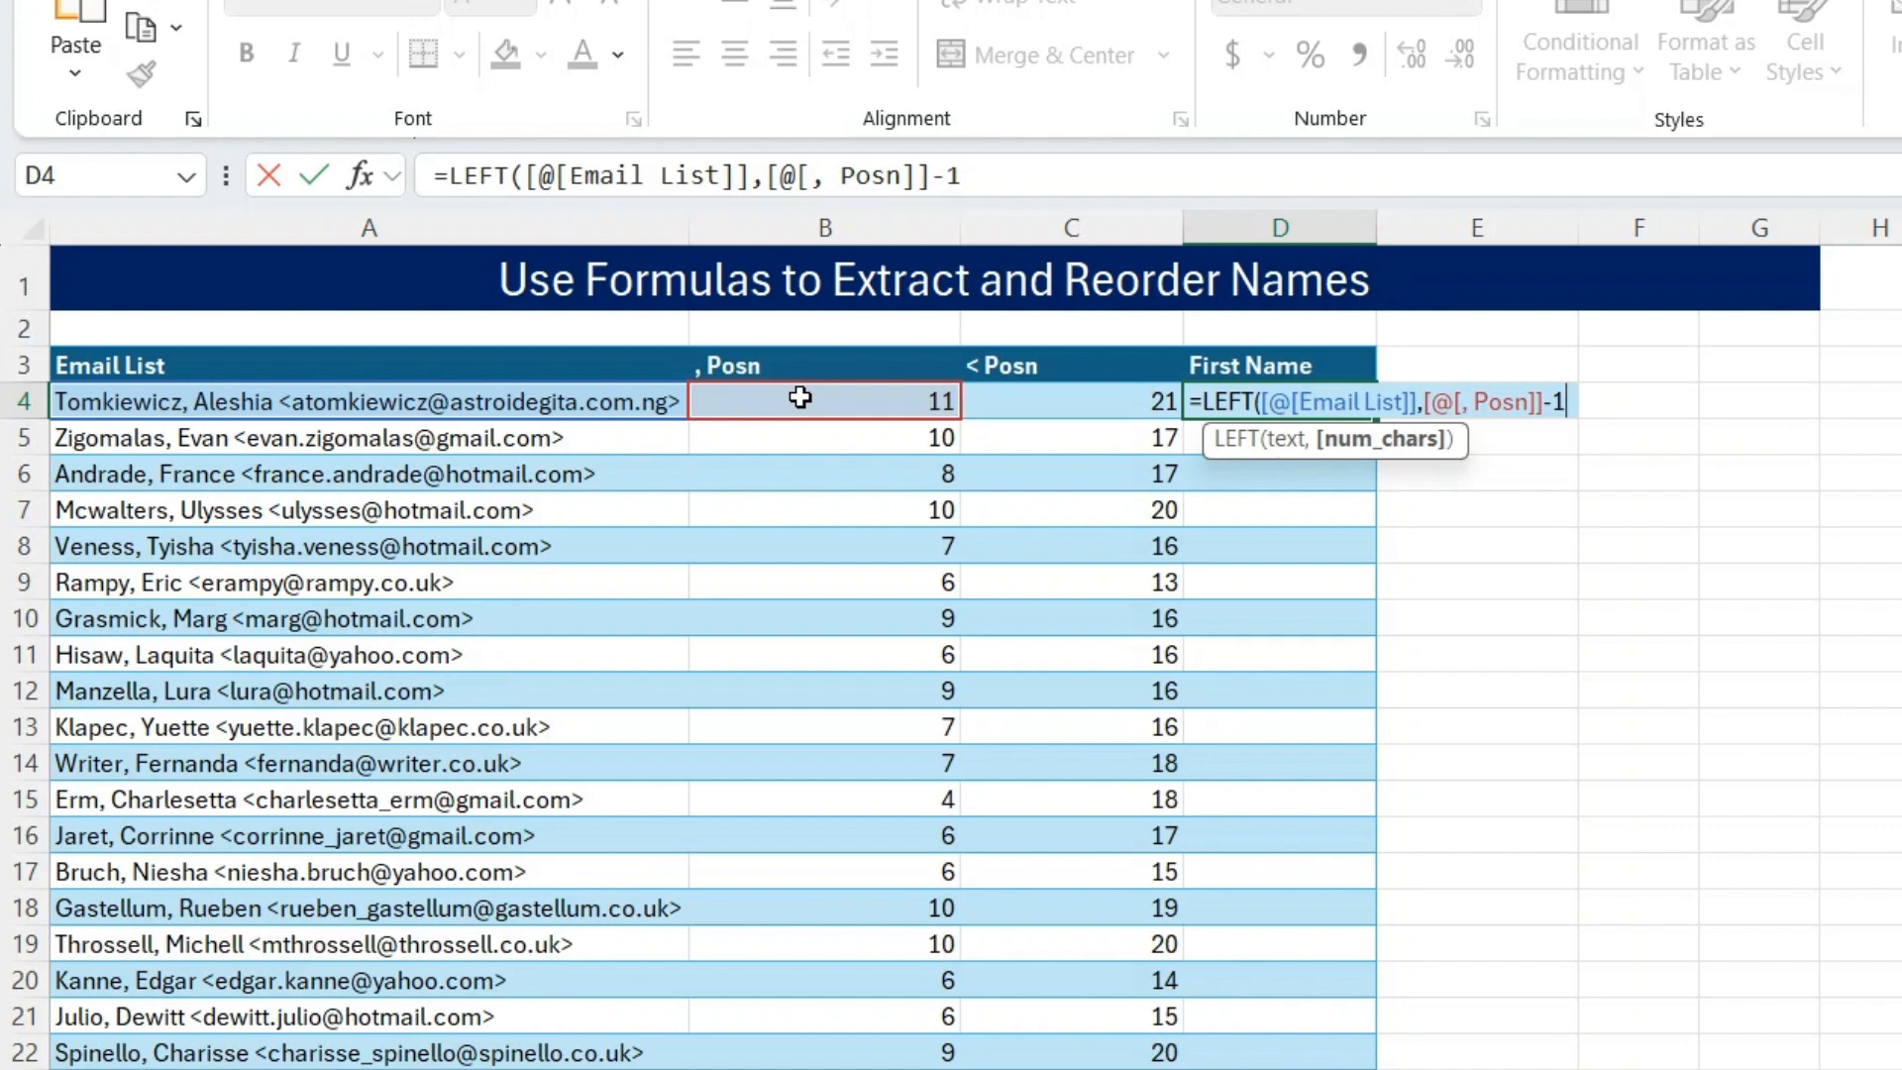
type(")")
key("Return")
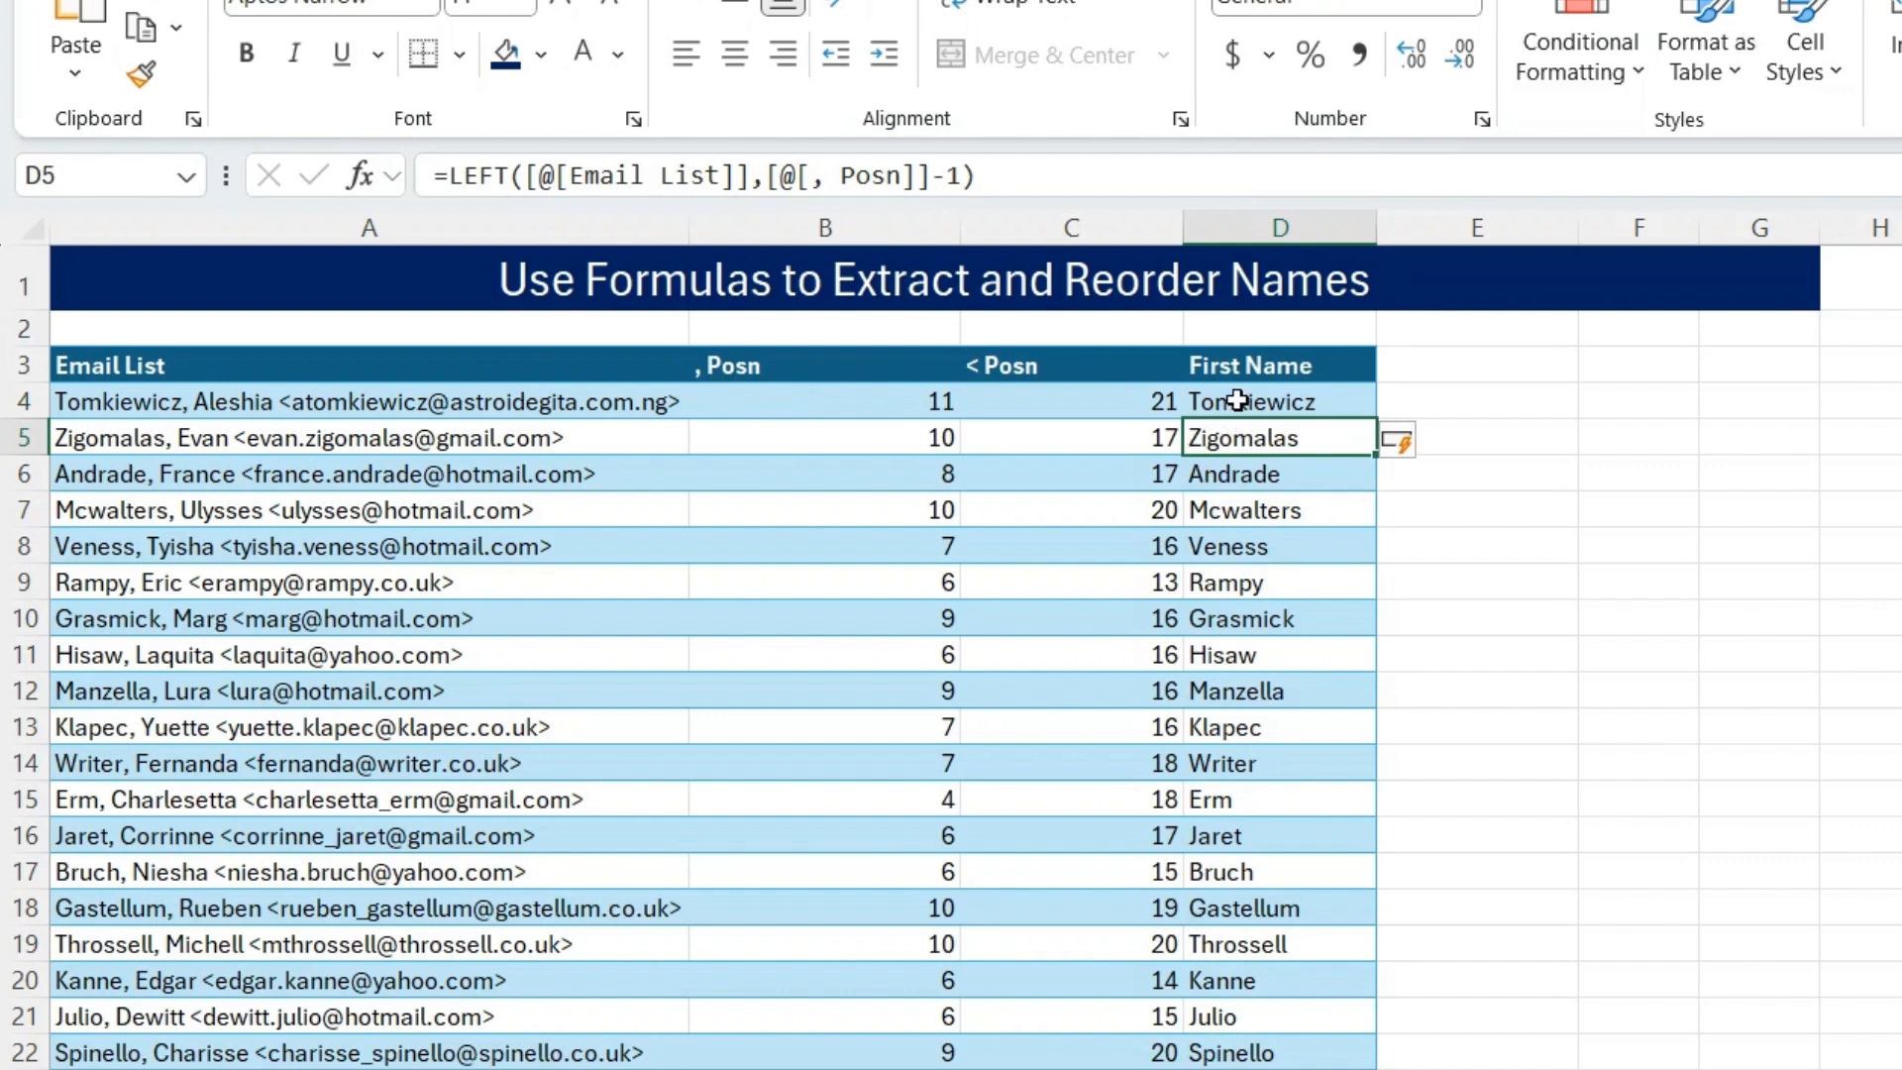
Step: Add a table column headed "Last Name" in E3
left_click(1436, 366)
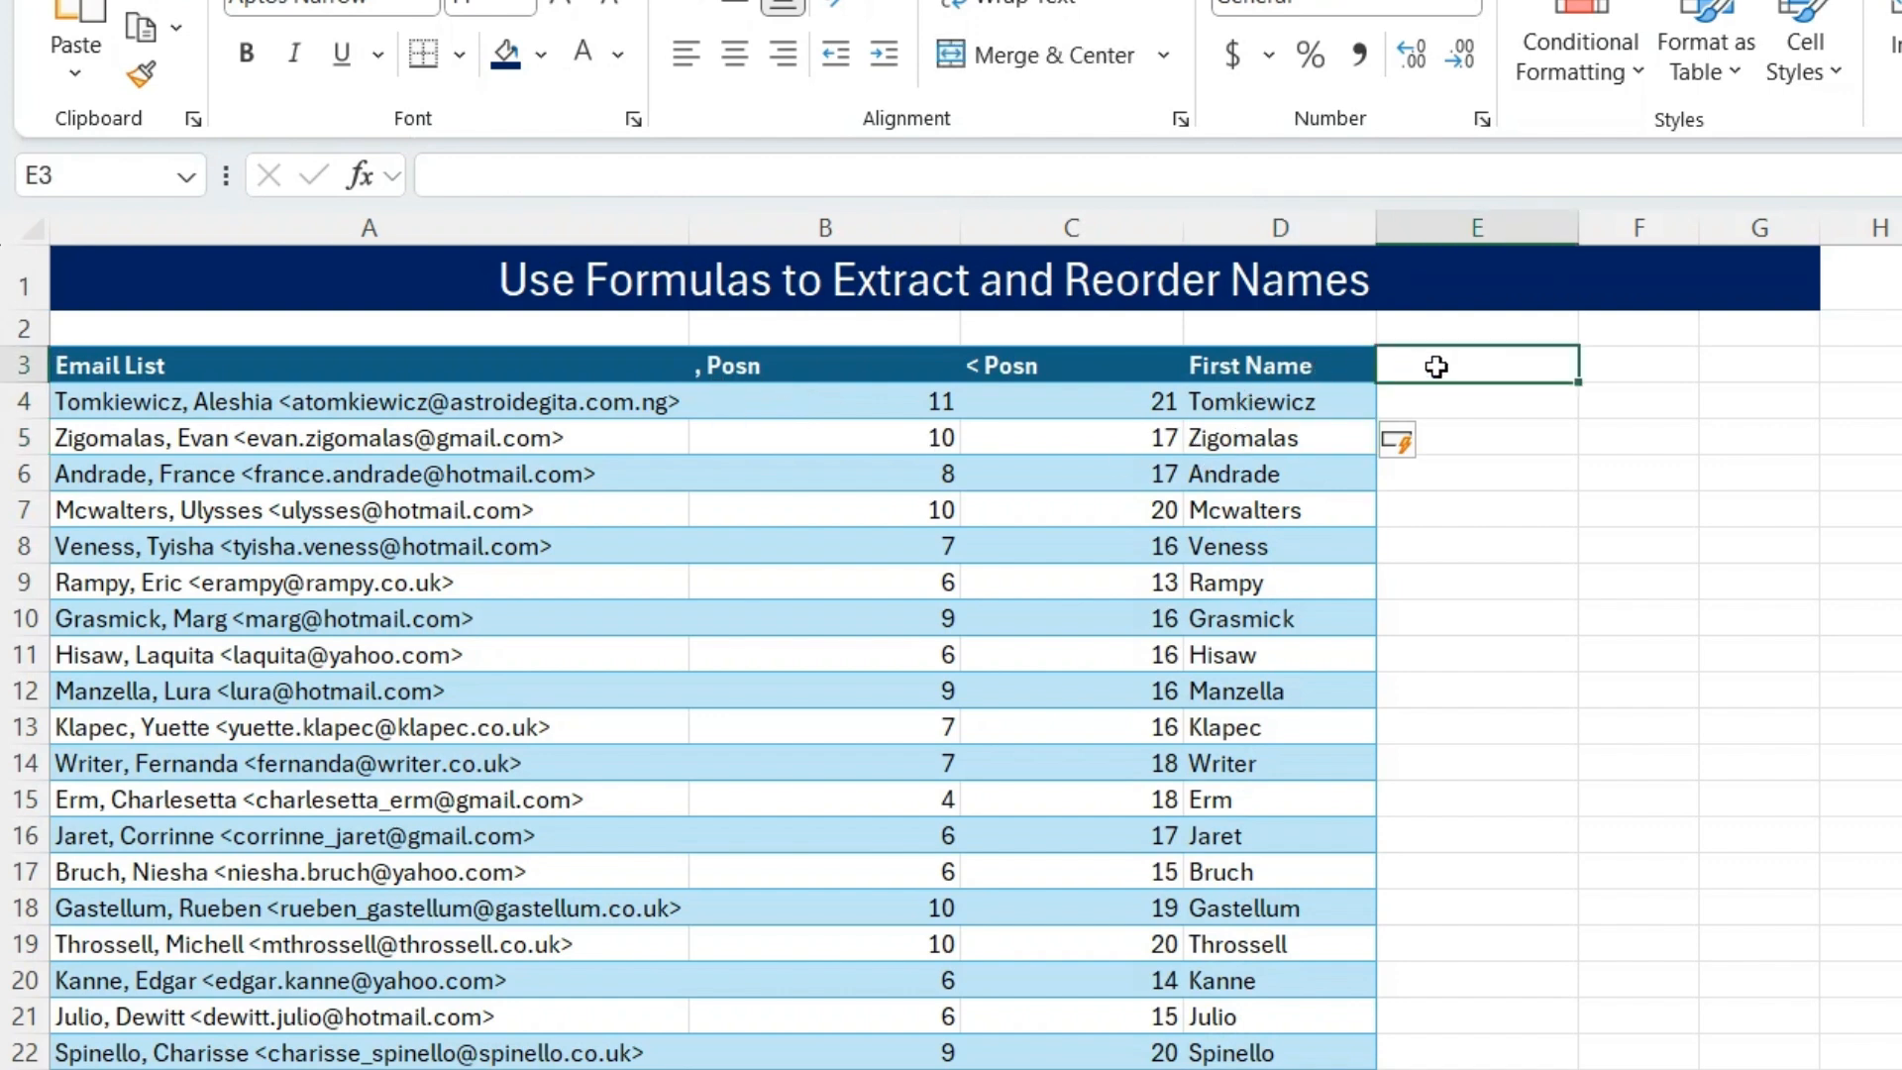
type("Last Name")
key("Return")
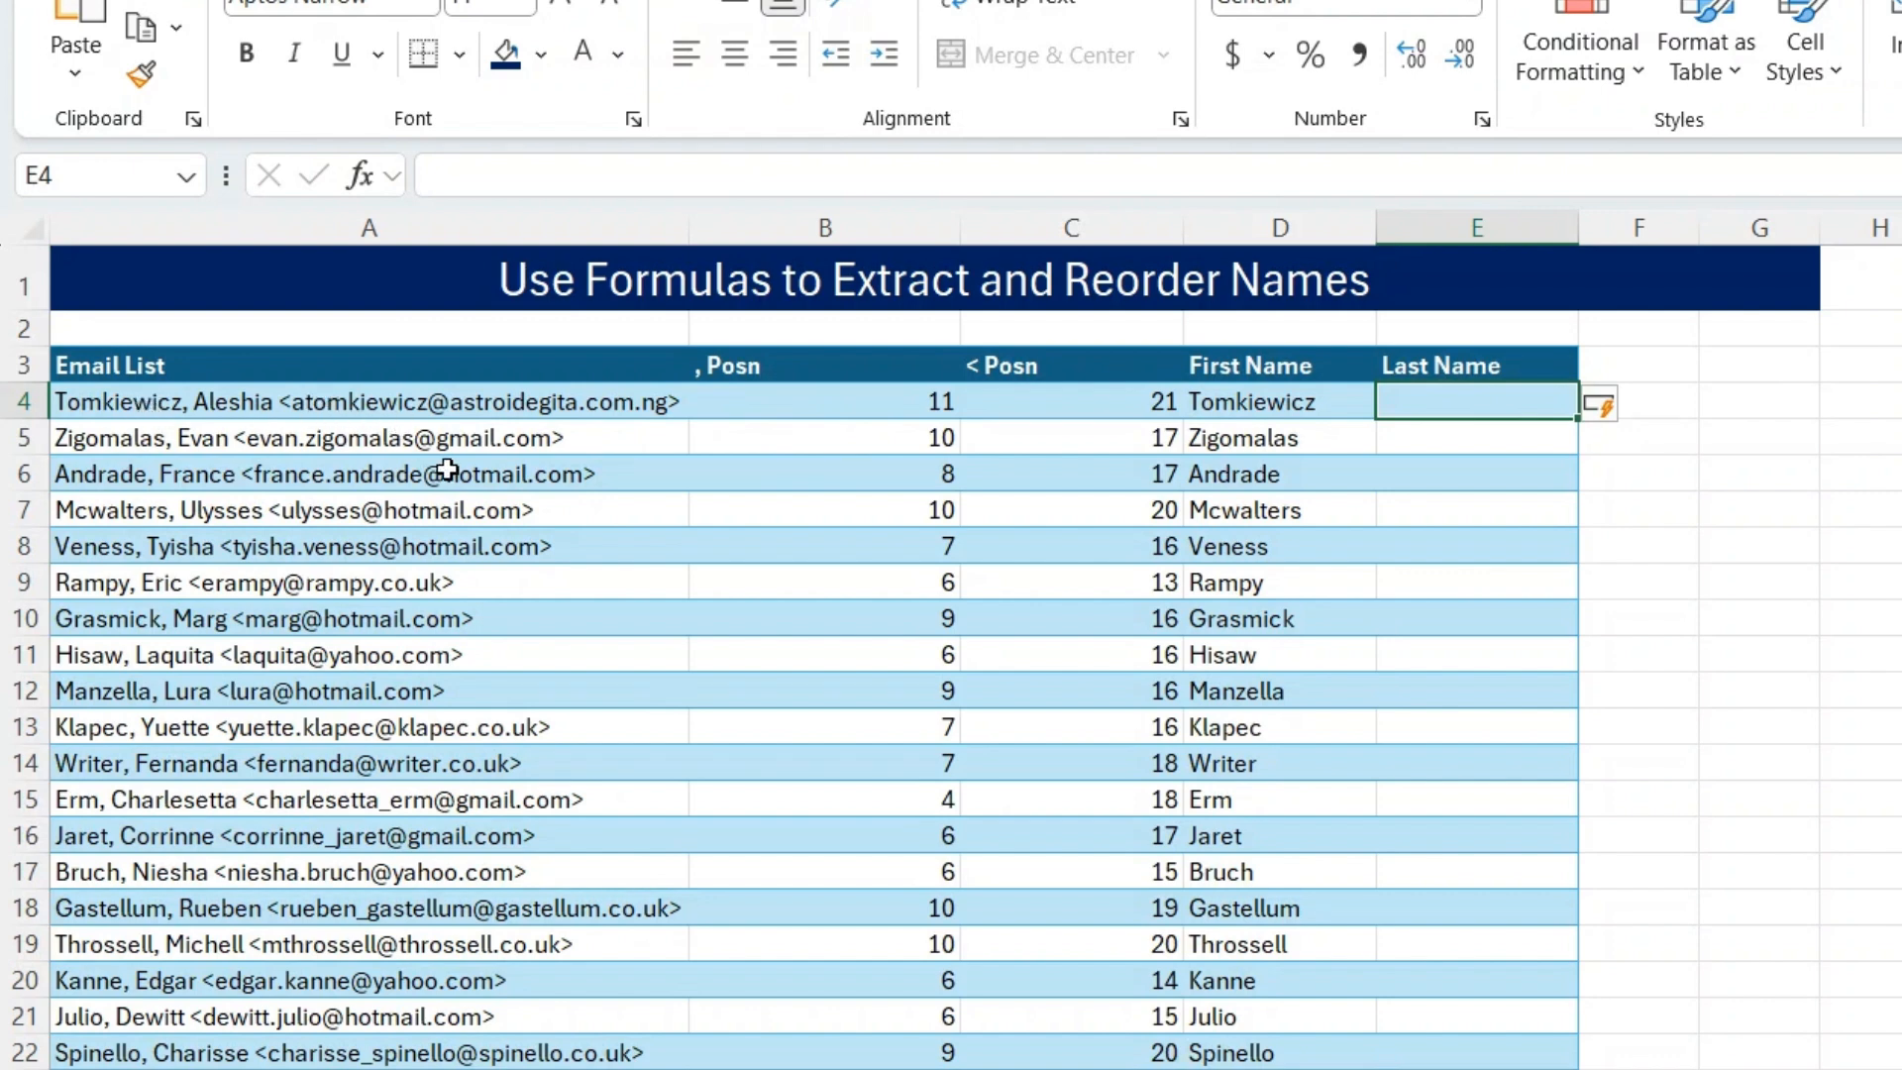
Step: Extract the text between the comma and "<" into the Last Name column with =MID([@[Email List]],[@[, Posn]]+2,[@[< Posn]]-[@[, Posn]]-3) in E4
type("=mid")
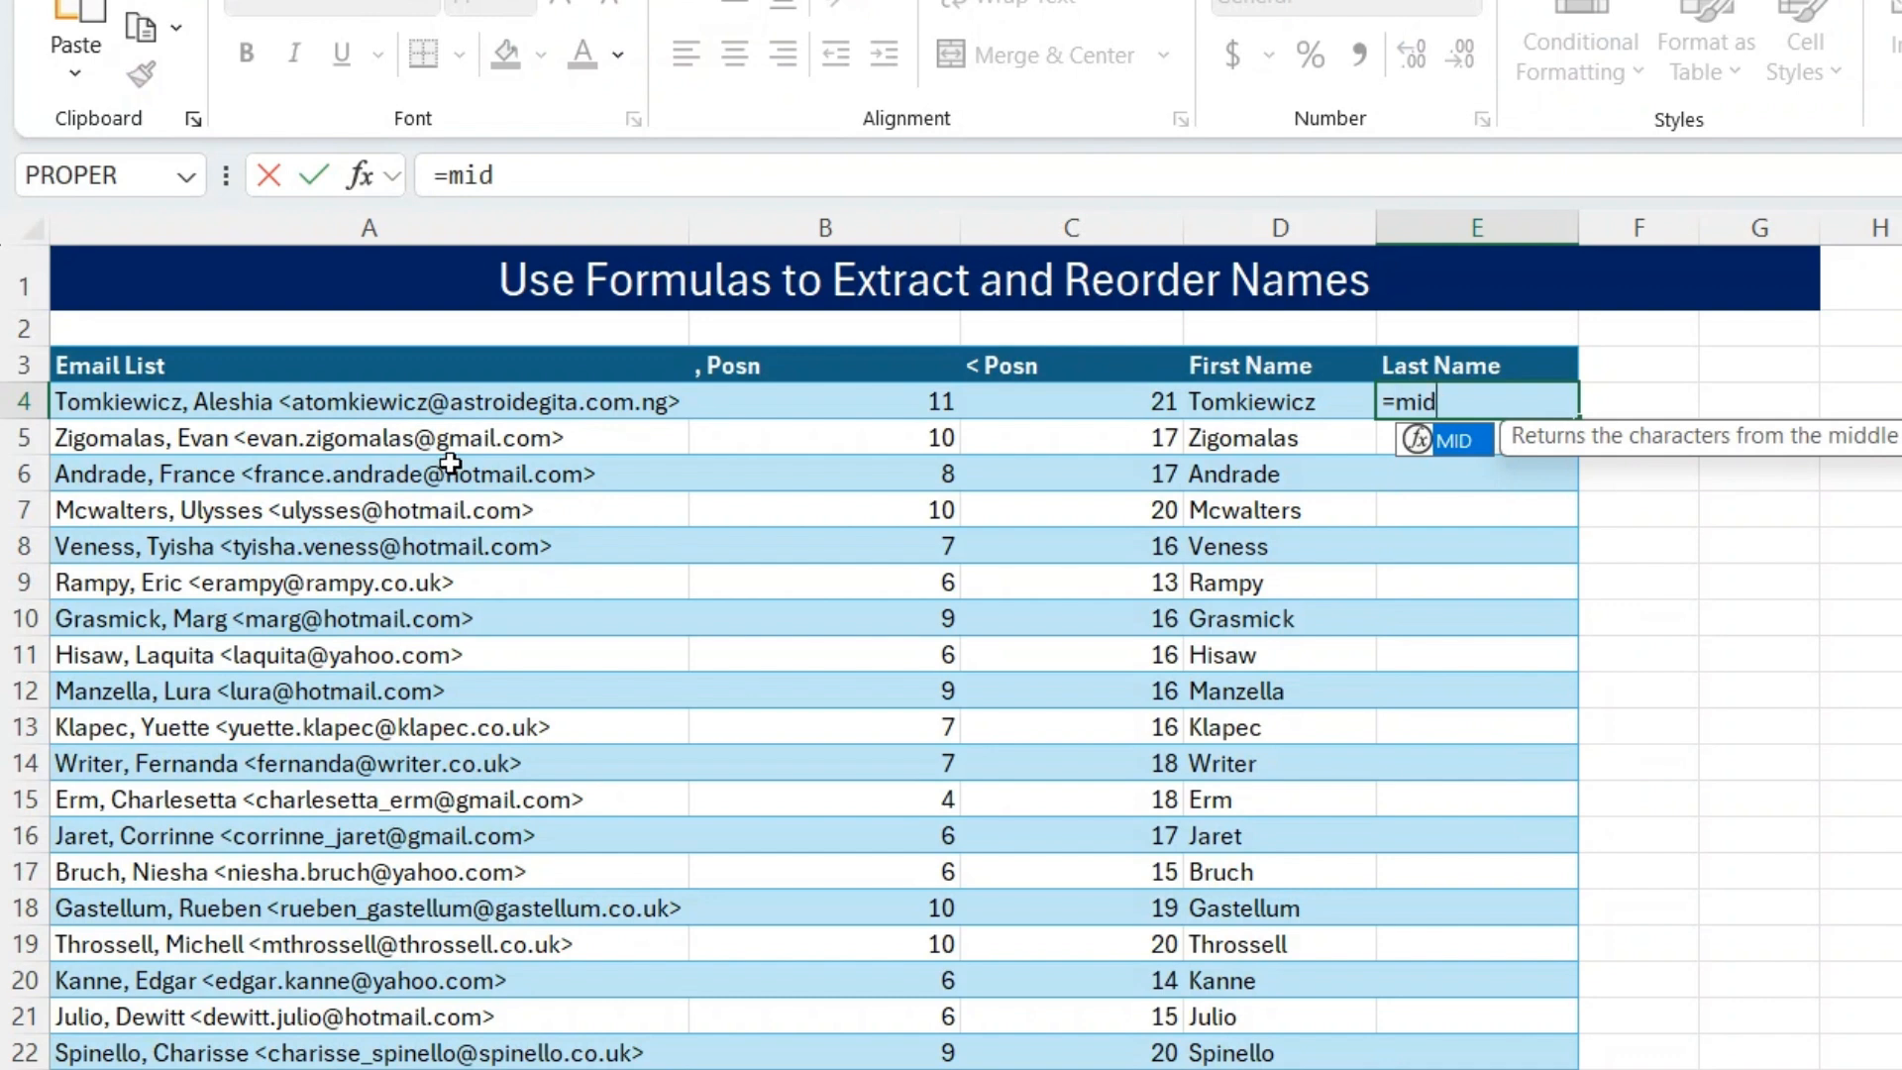
key("Tab")
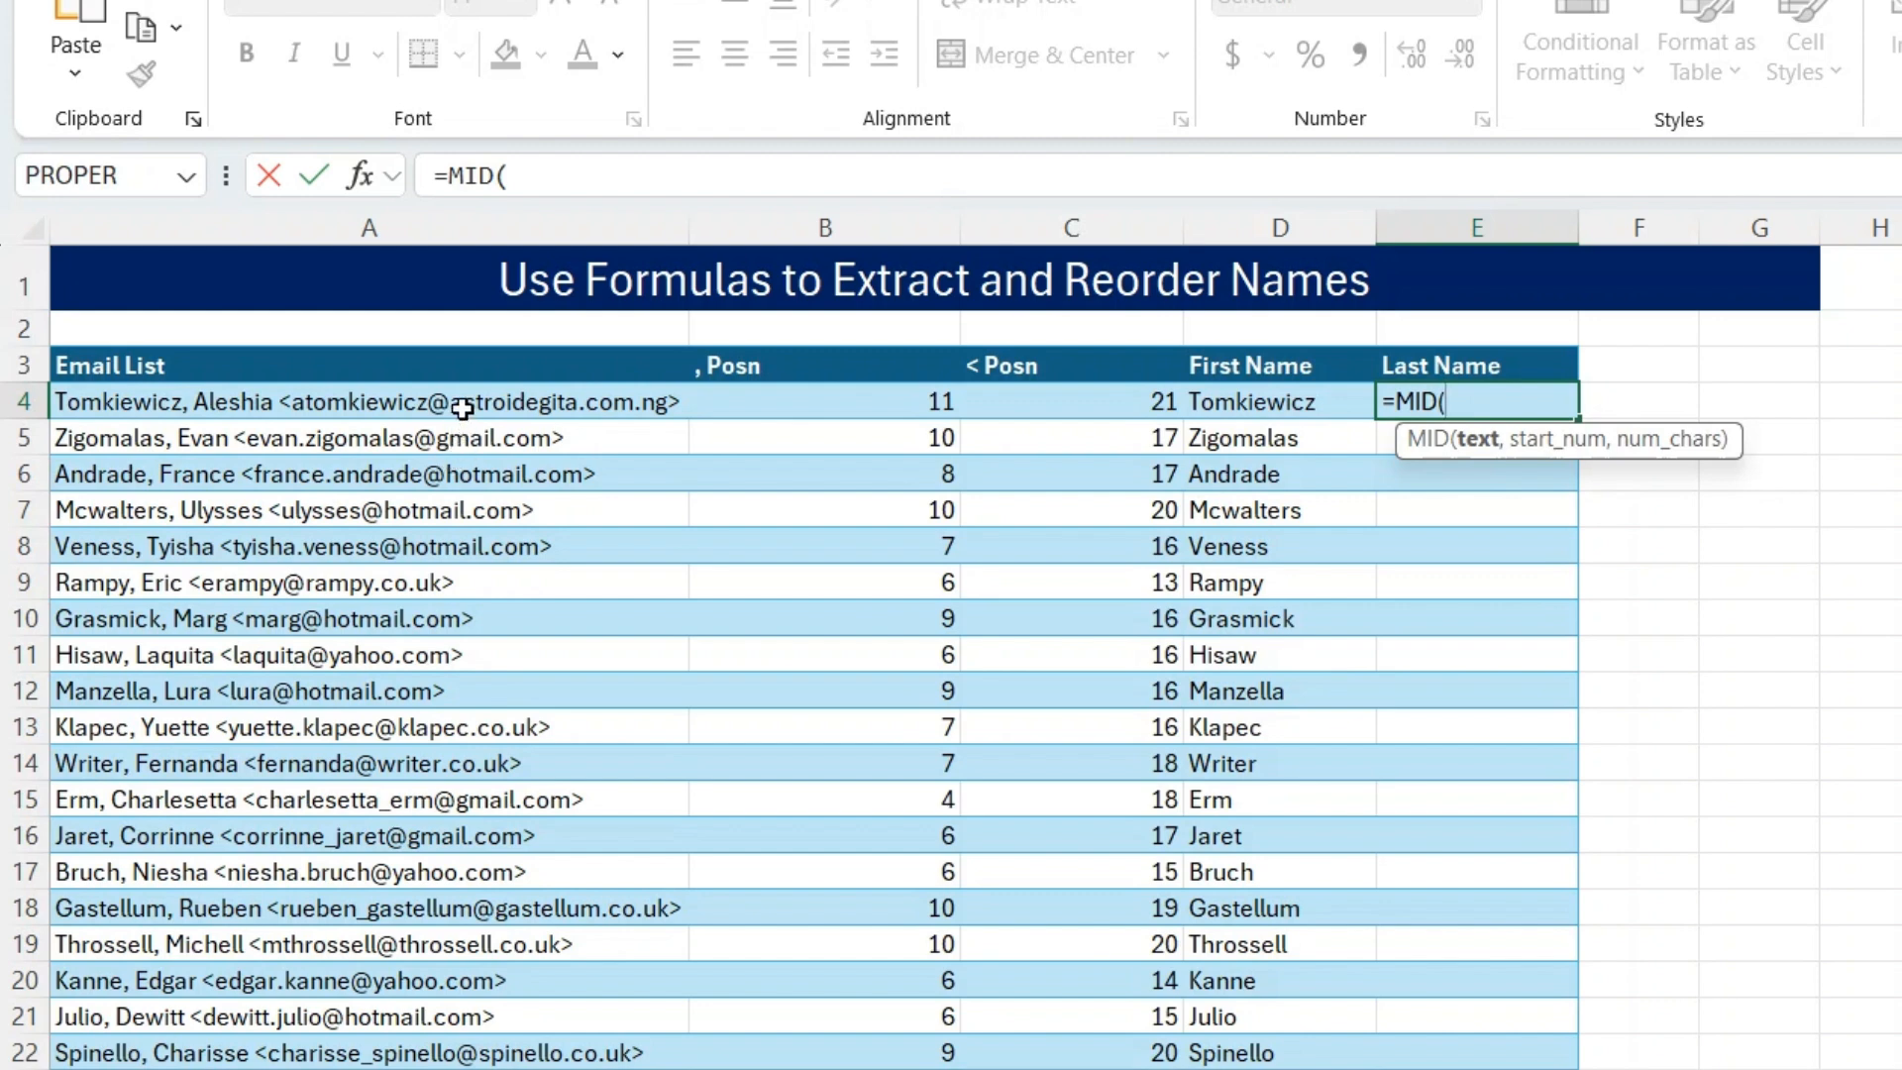
left_click(462, 403)
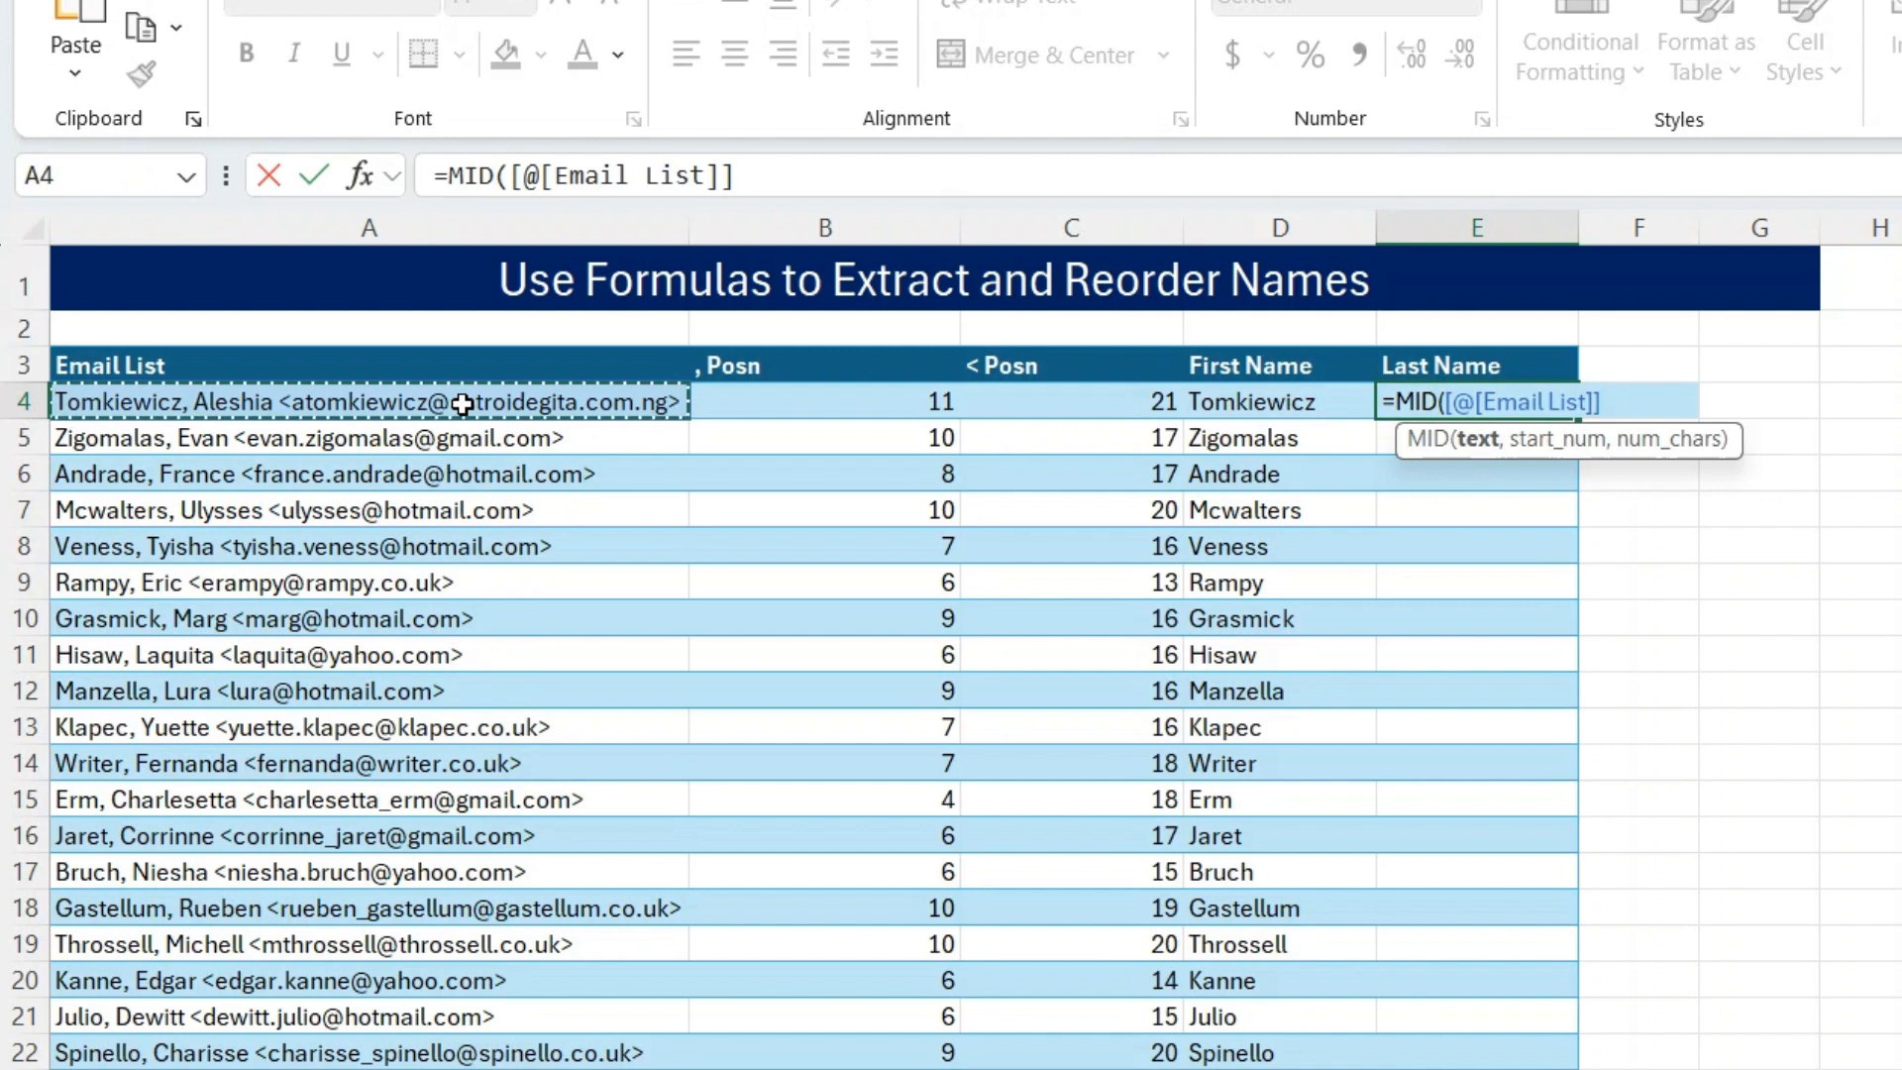
type(",")
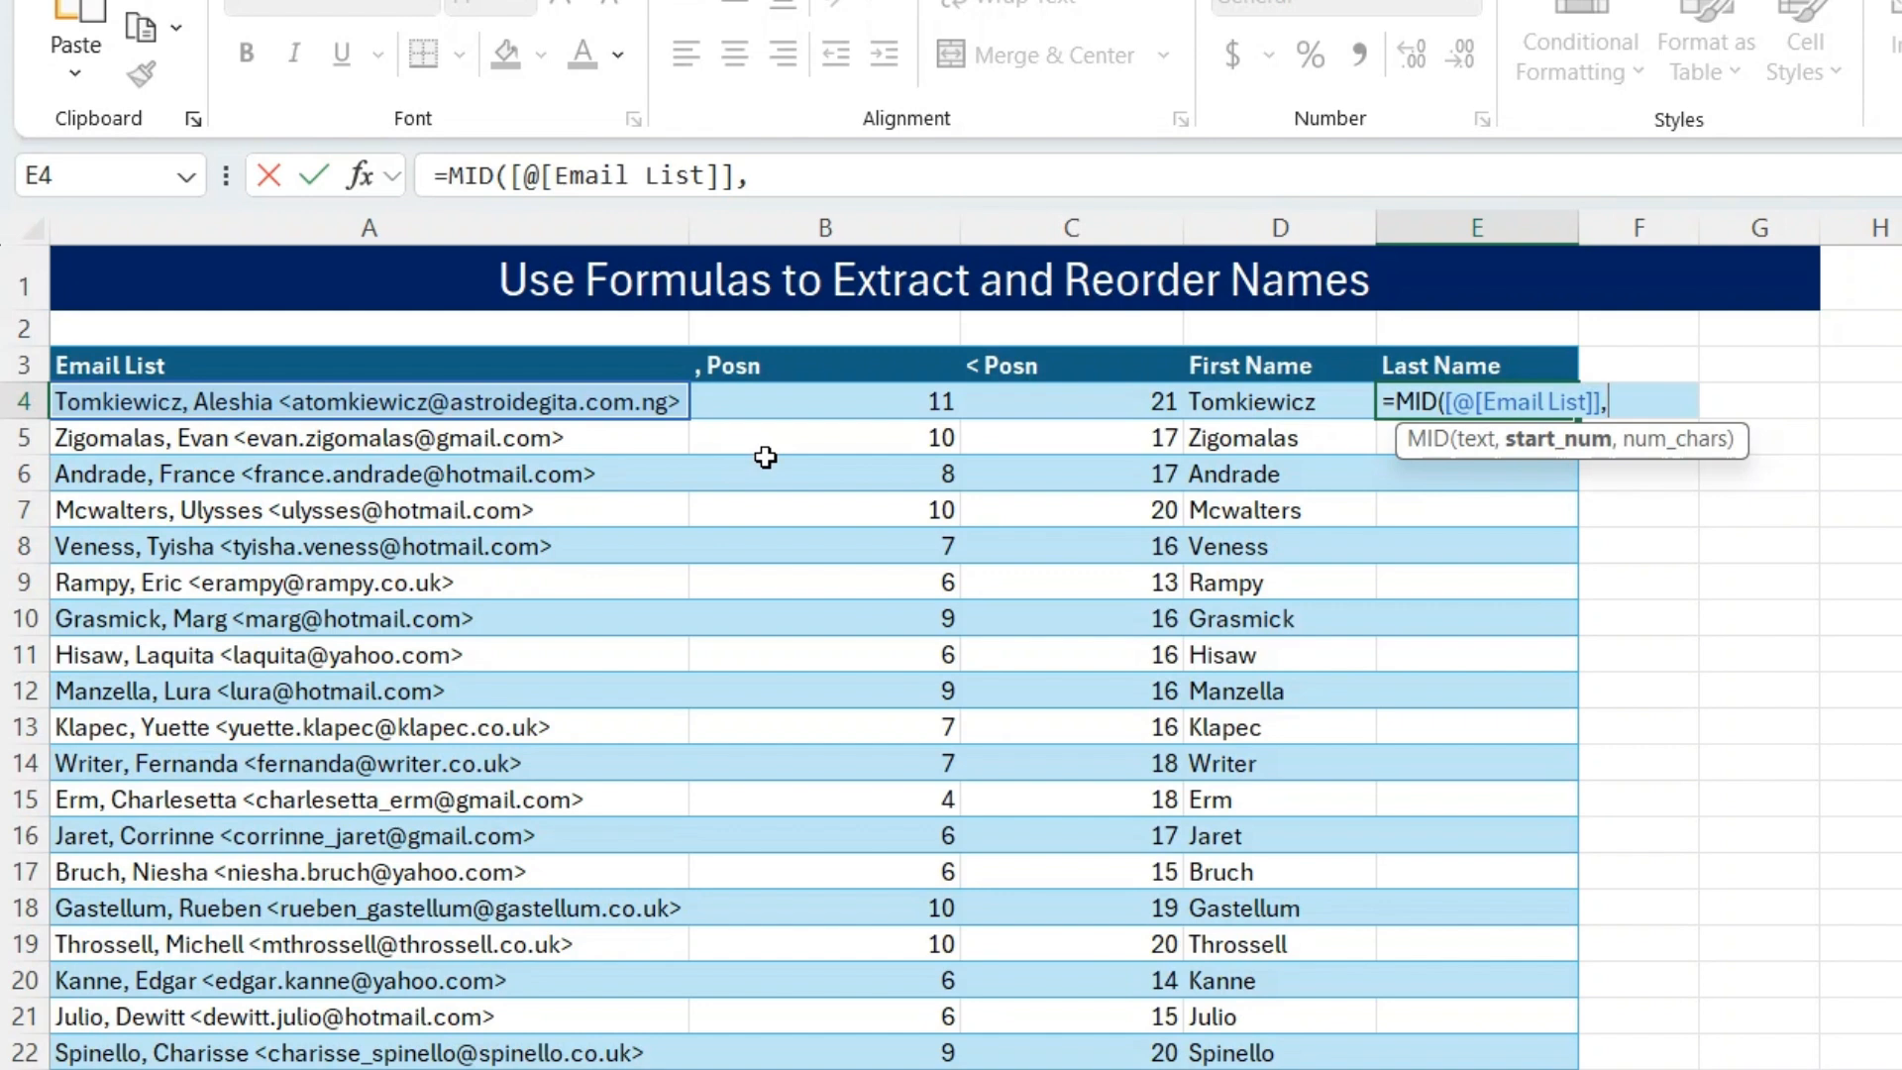
left_click(799, 402)
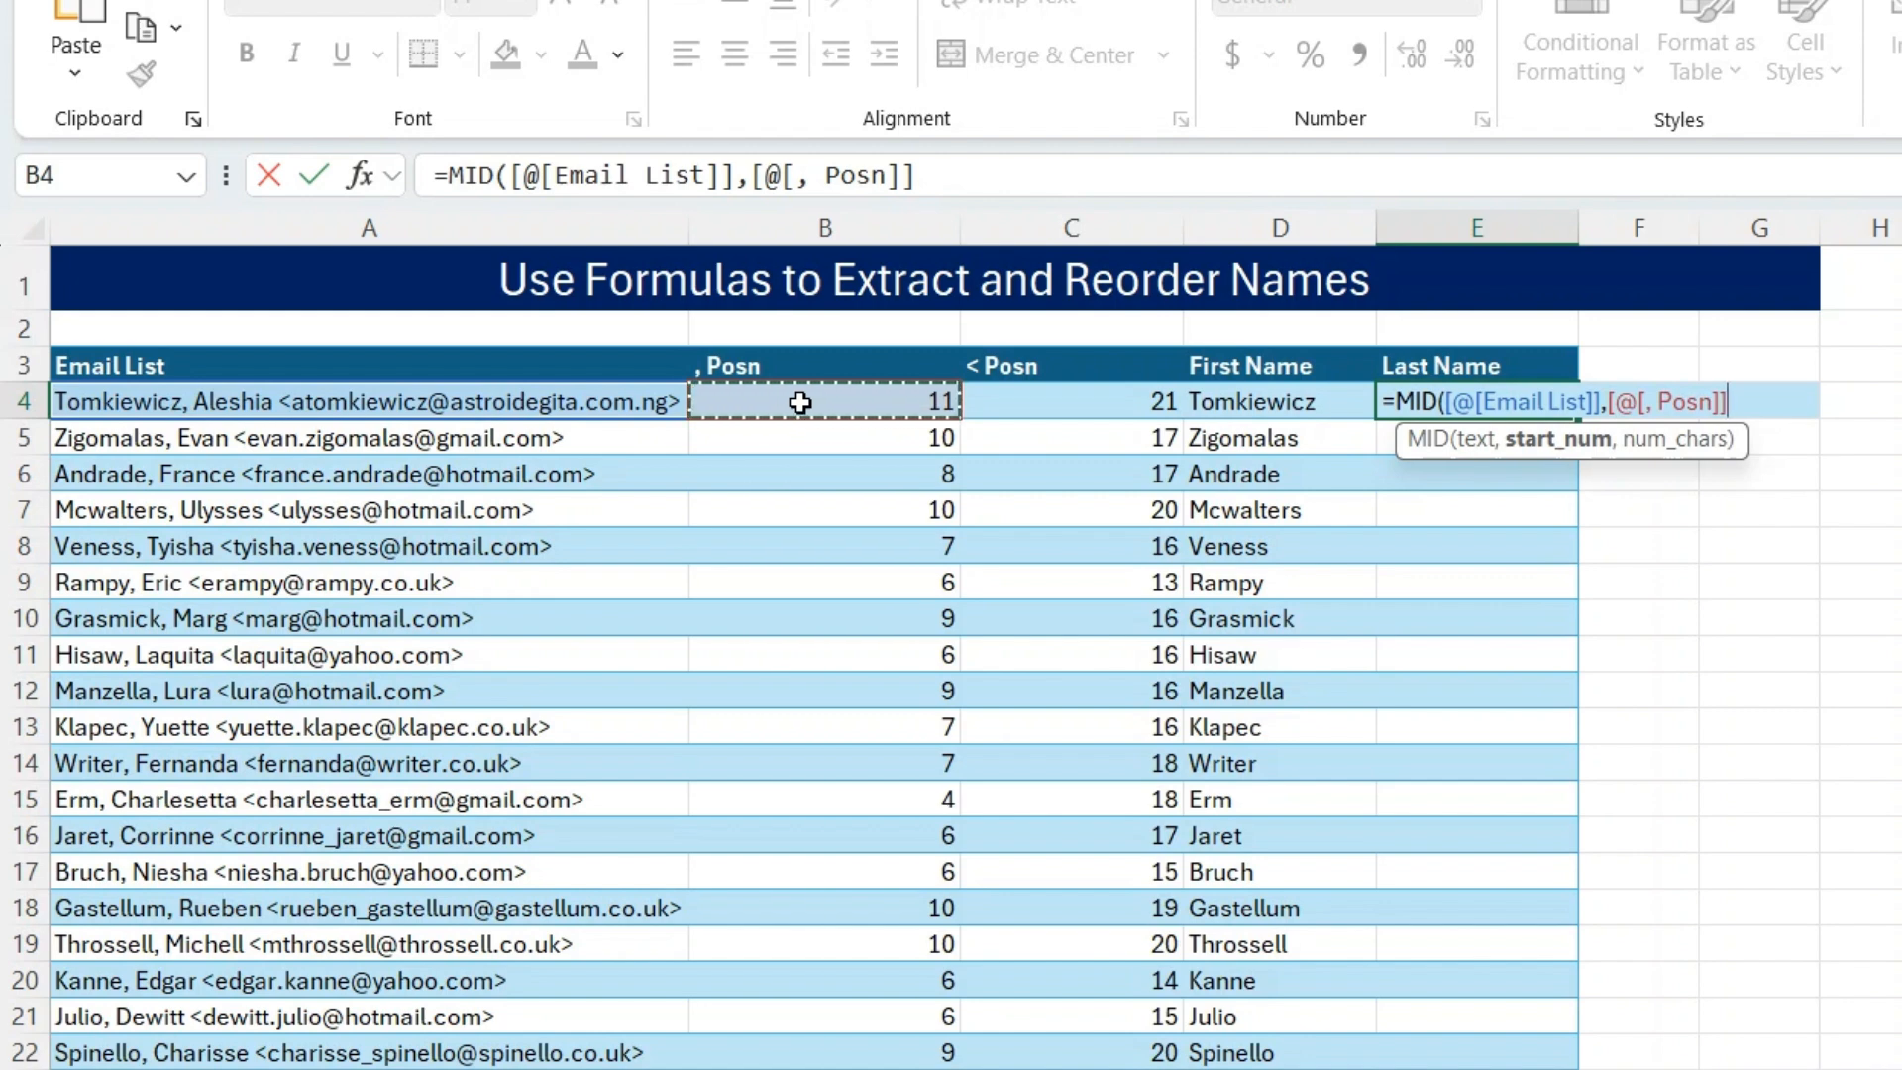
type("+2")
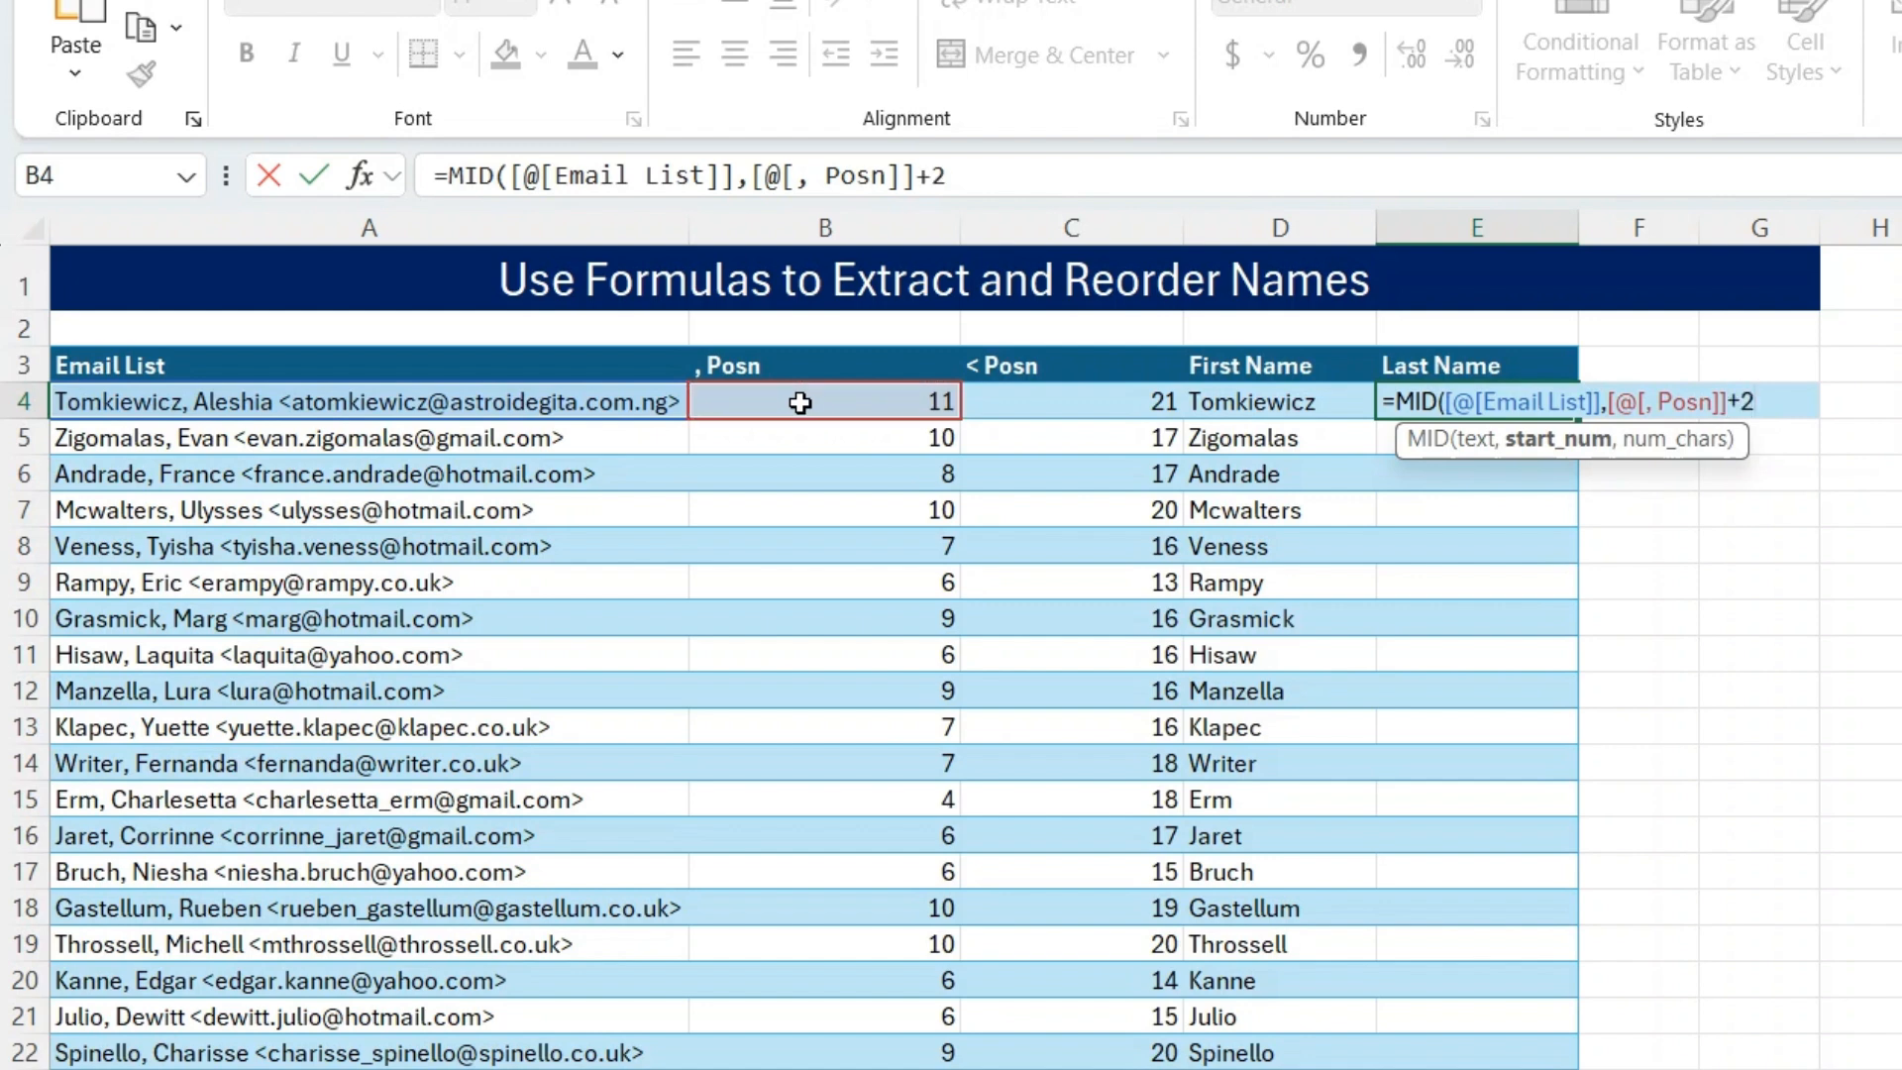
type(",")
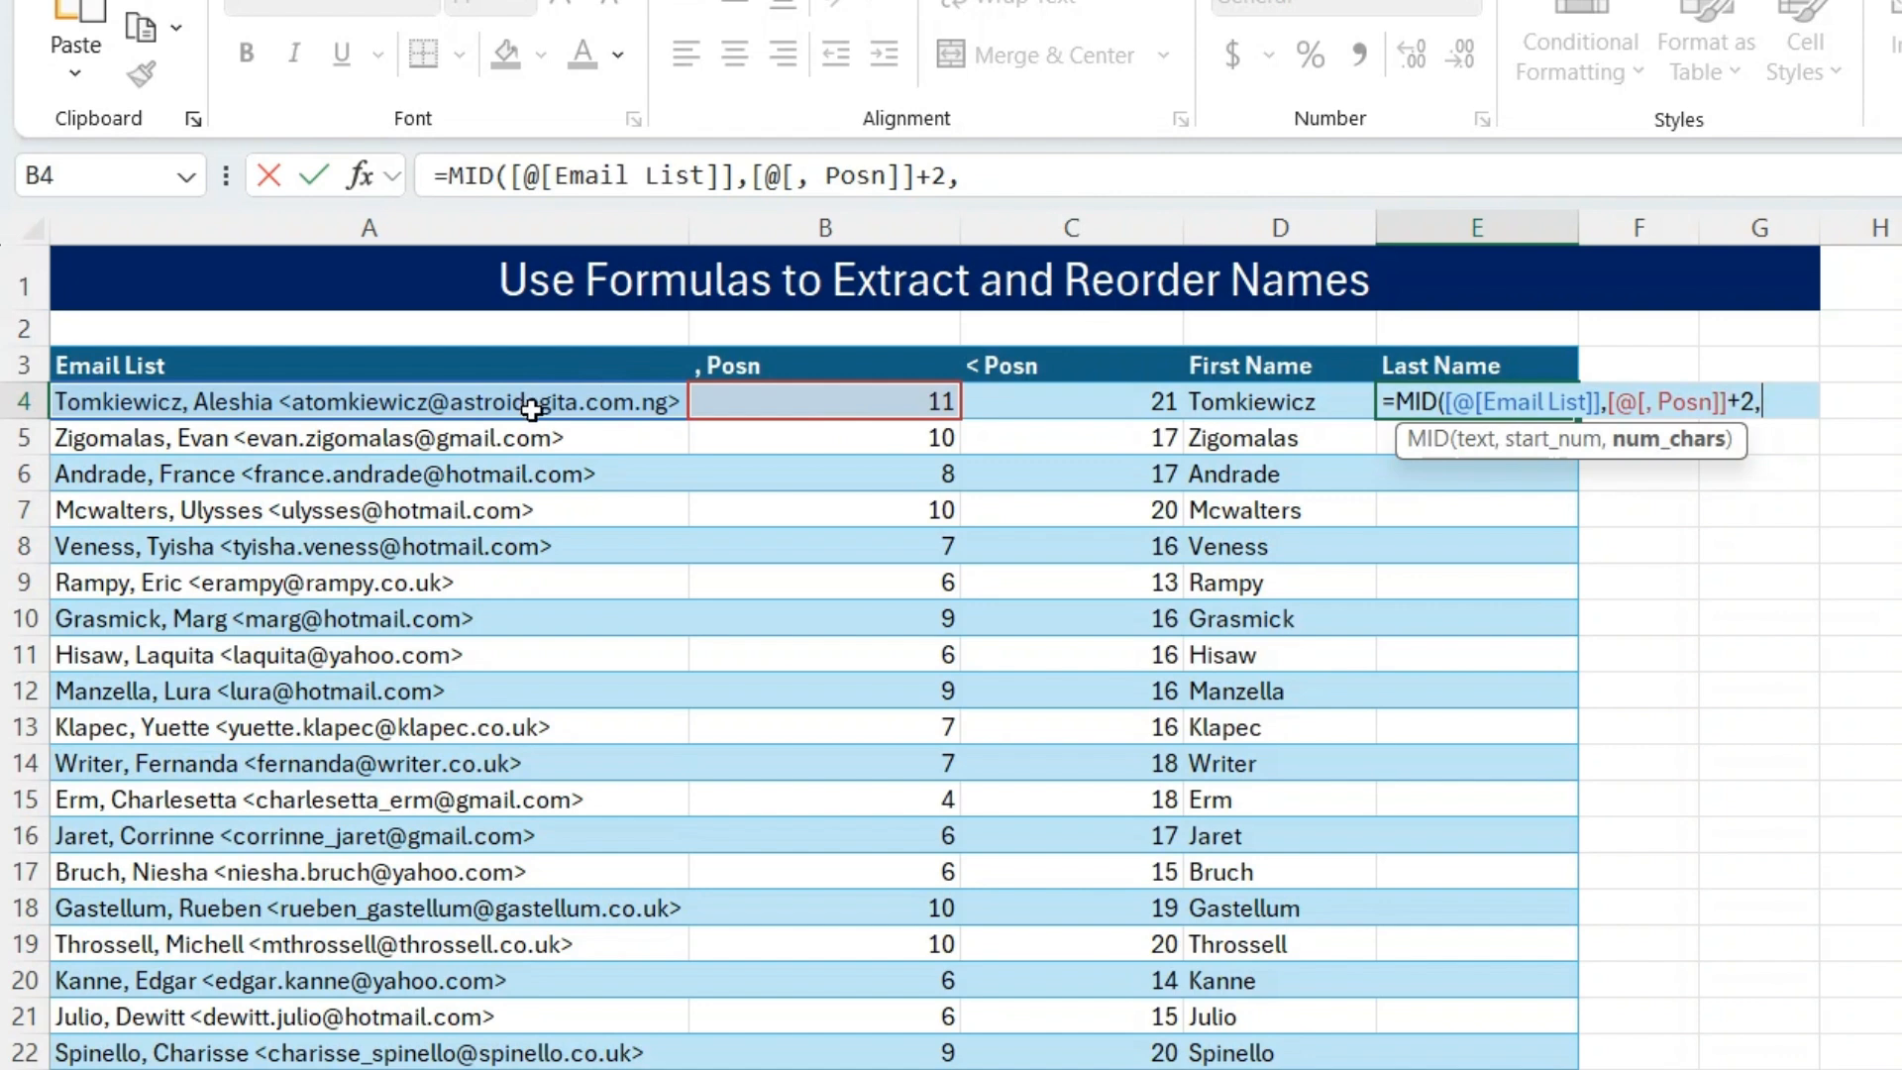
left_click(1049, 394)
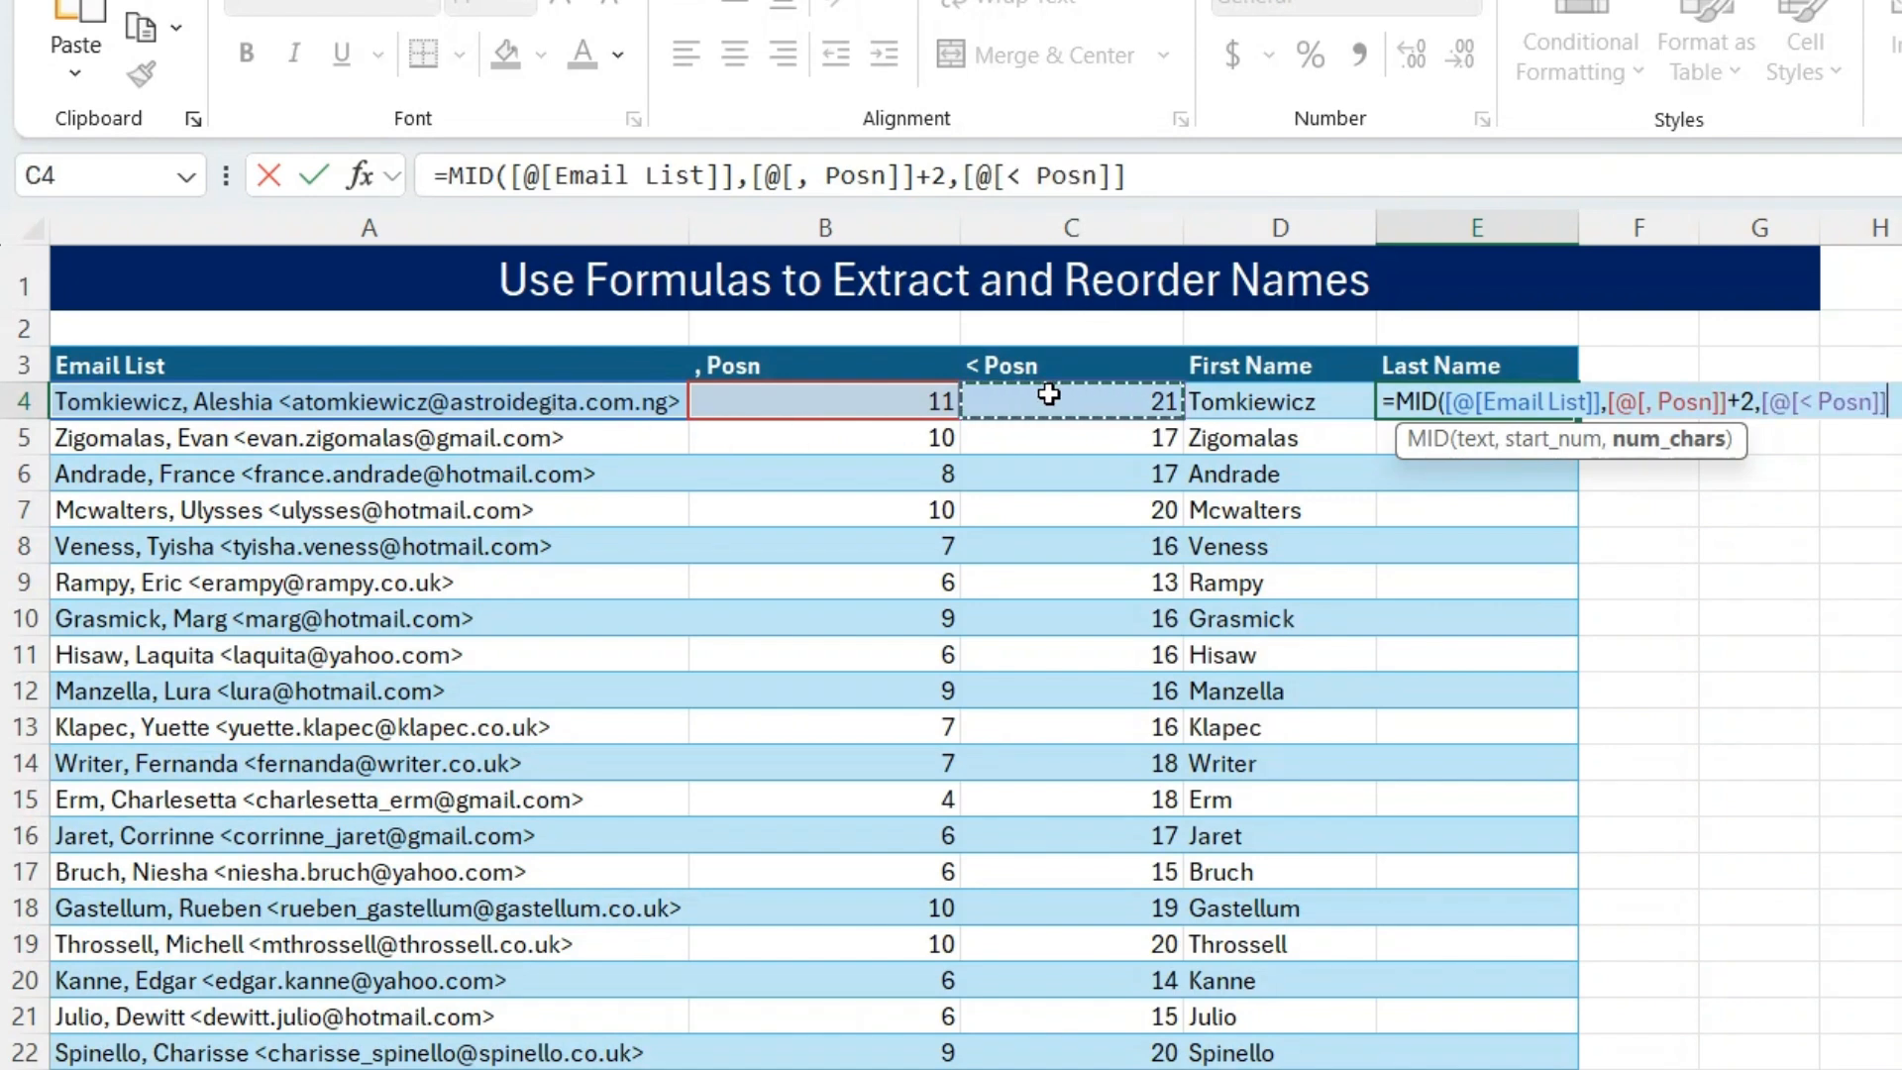
type("-")
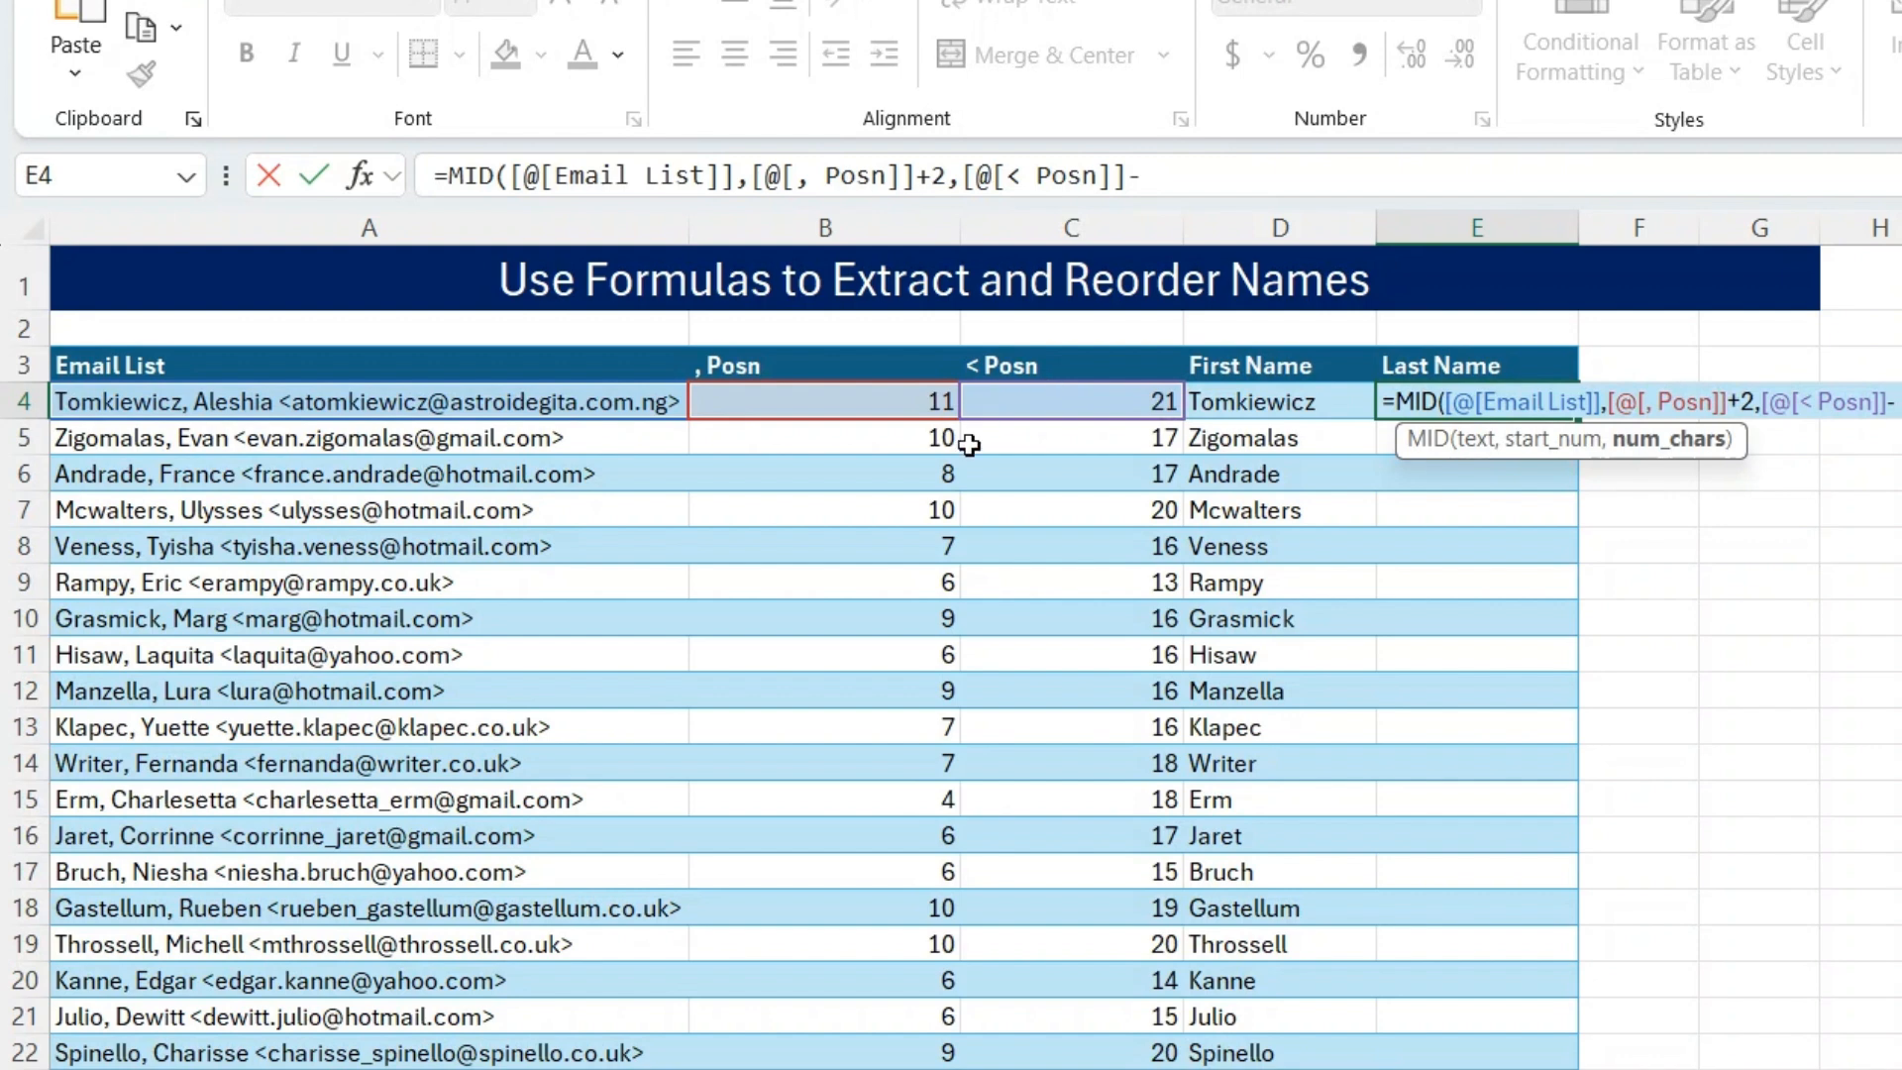
left_click(887, 407)
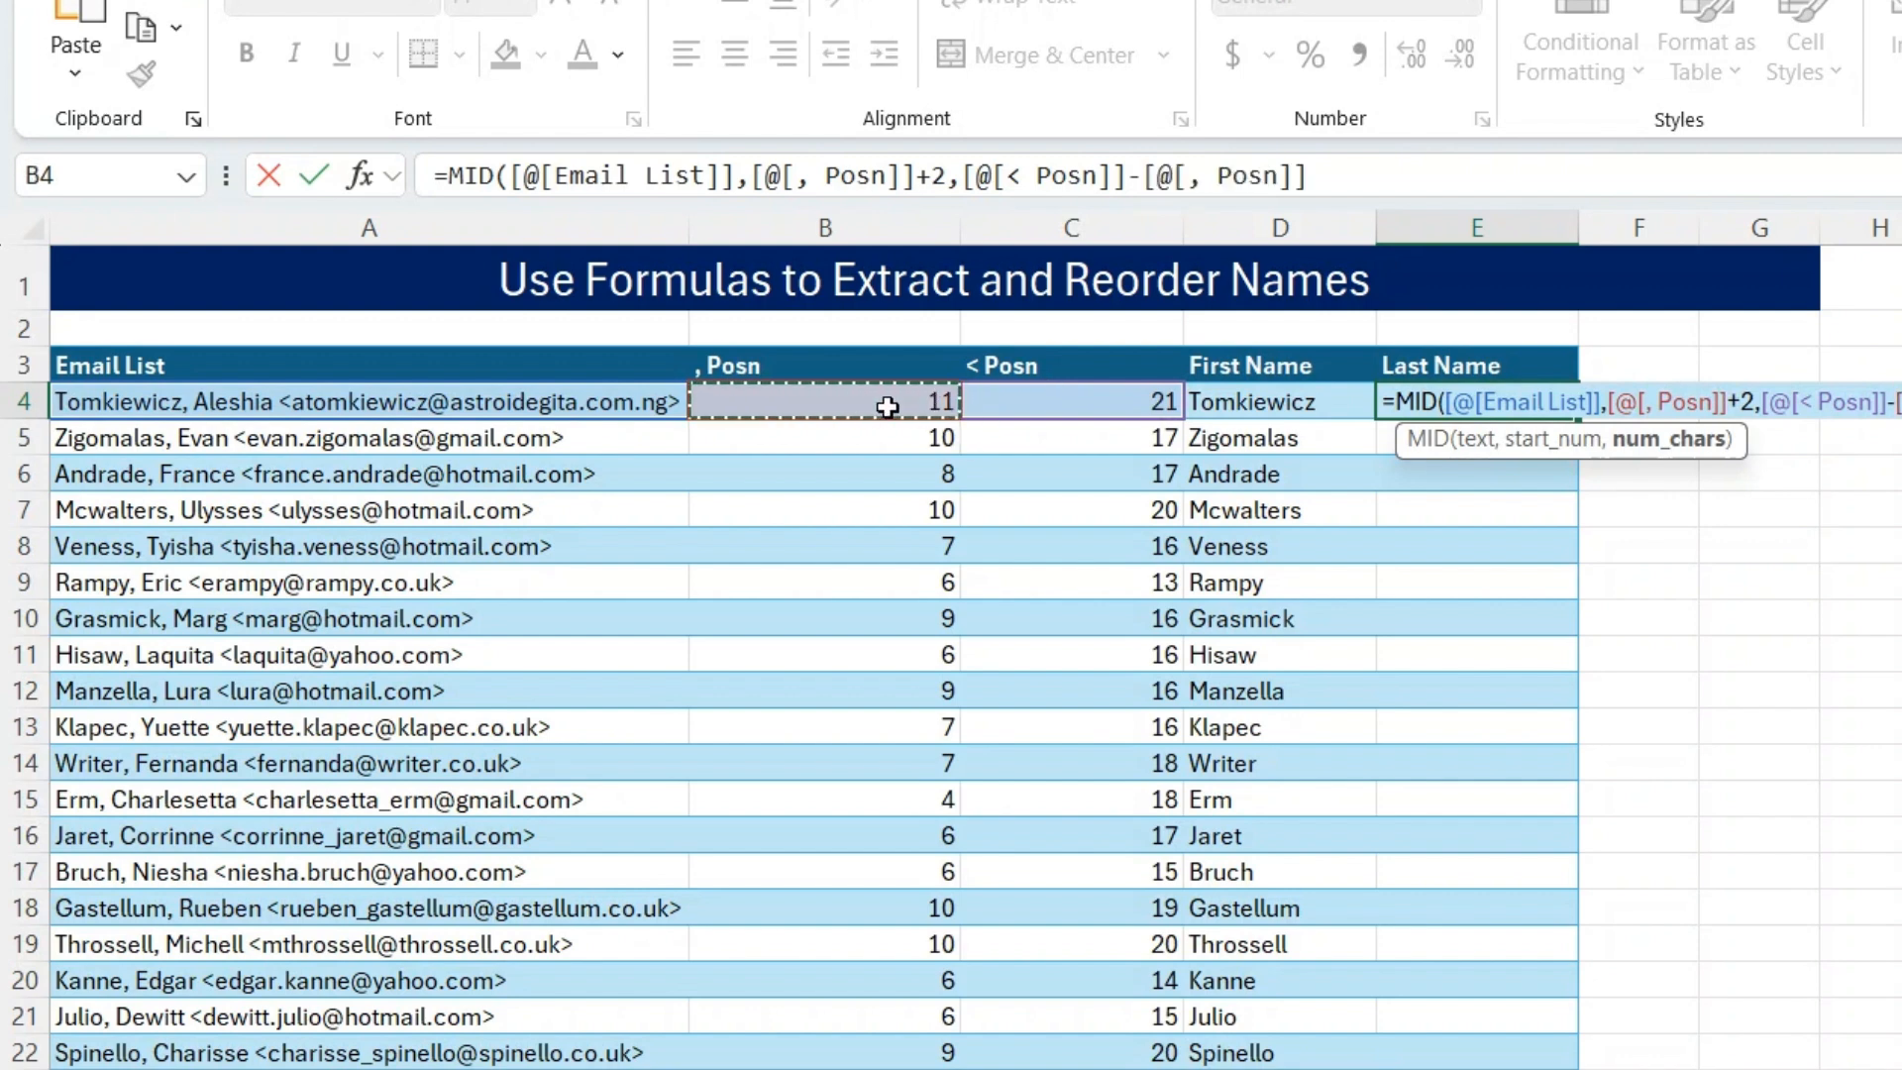
type("-3")
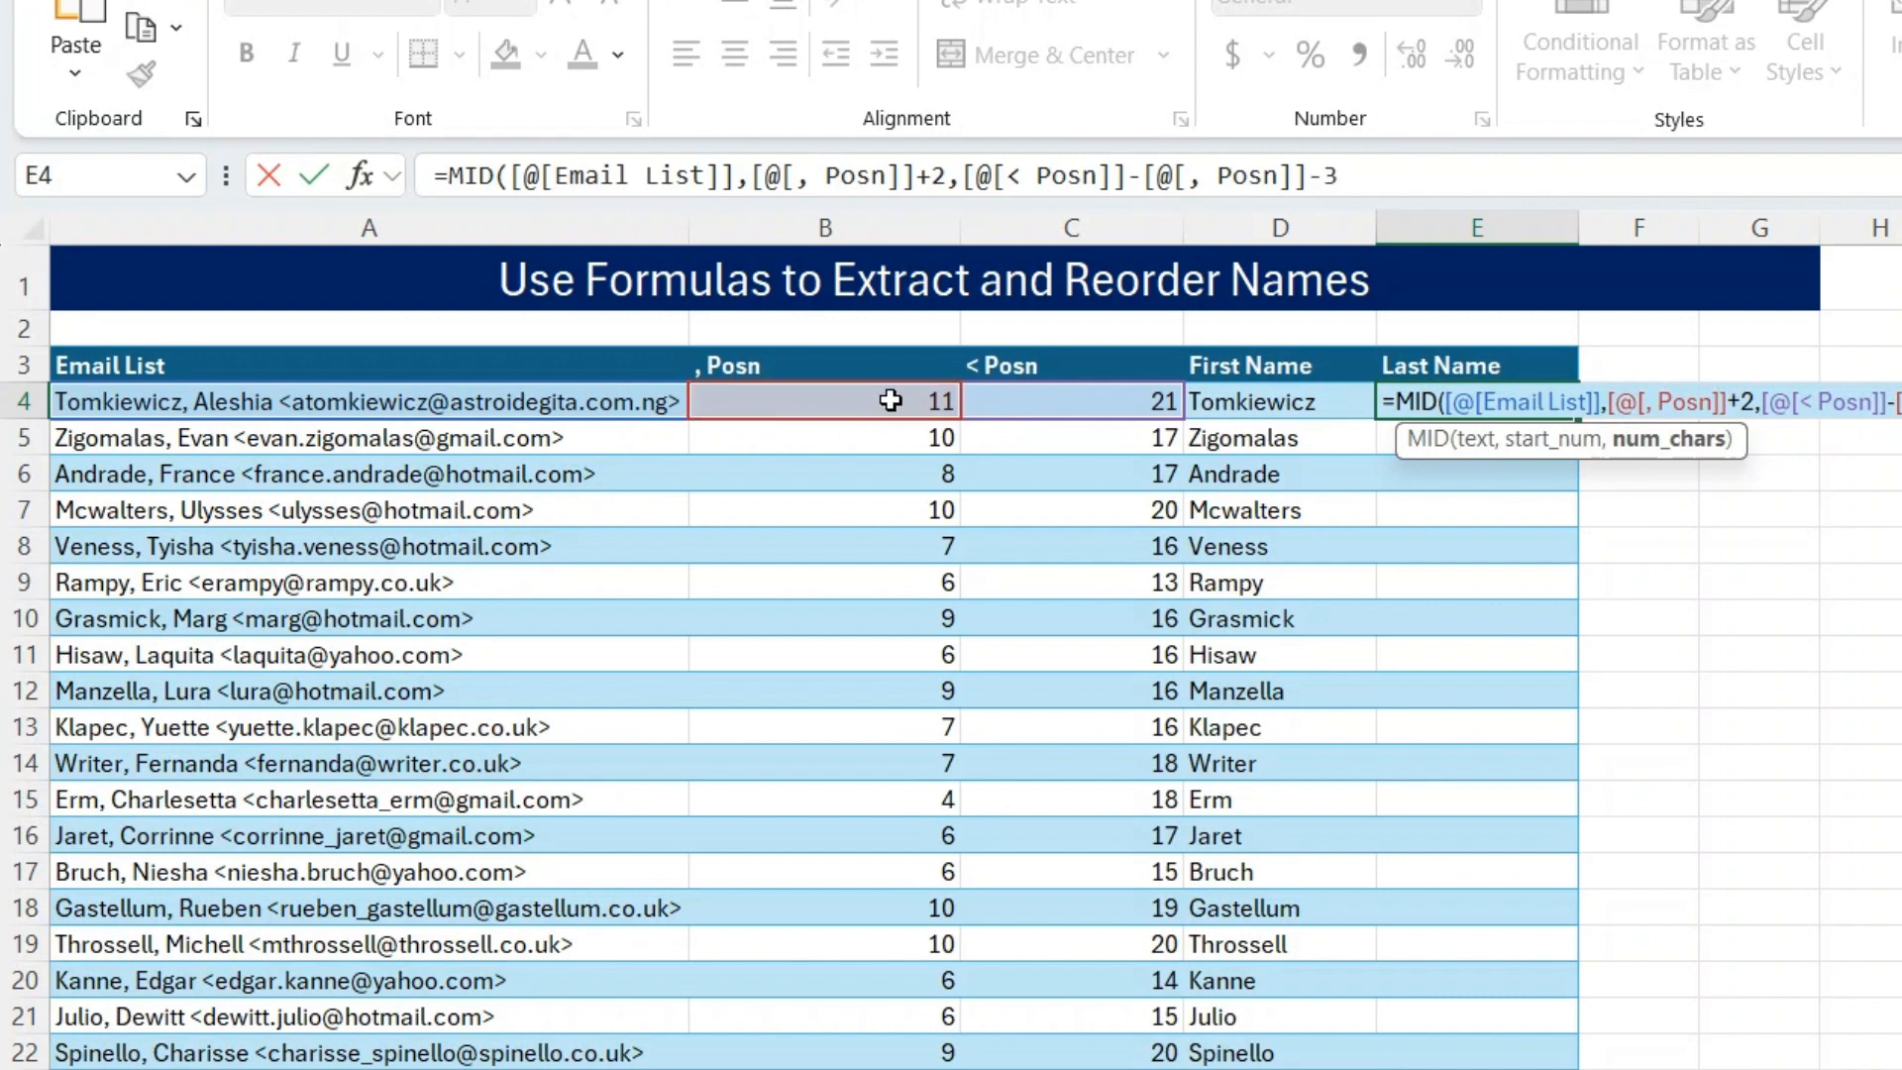
type(")")
key("ctrl+Return")
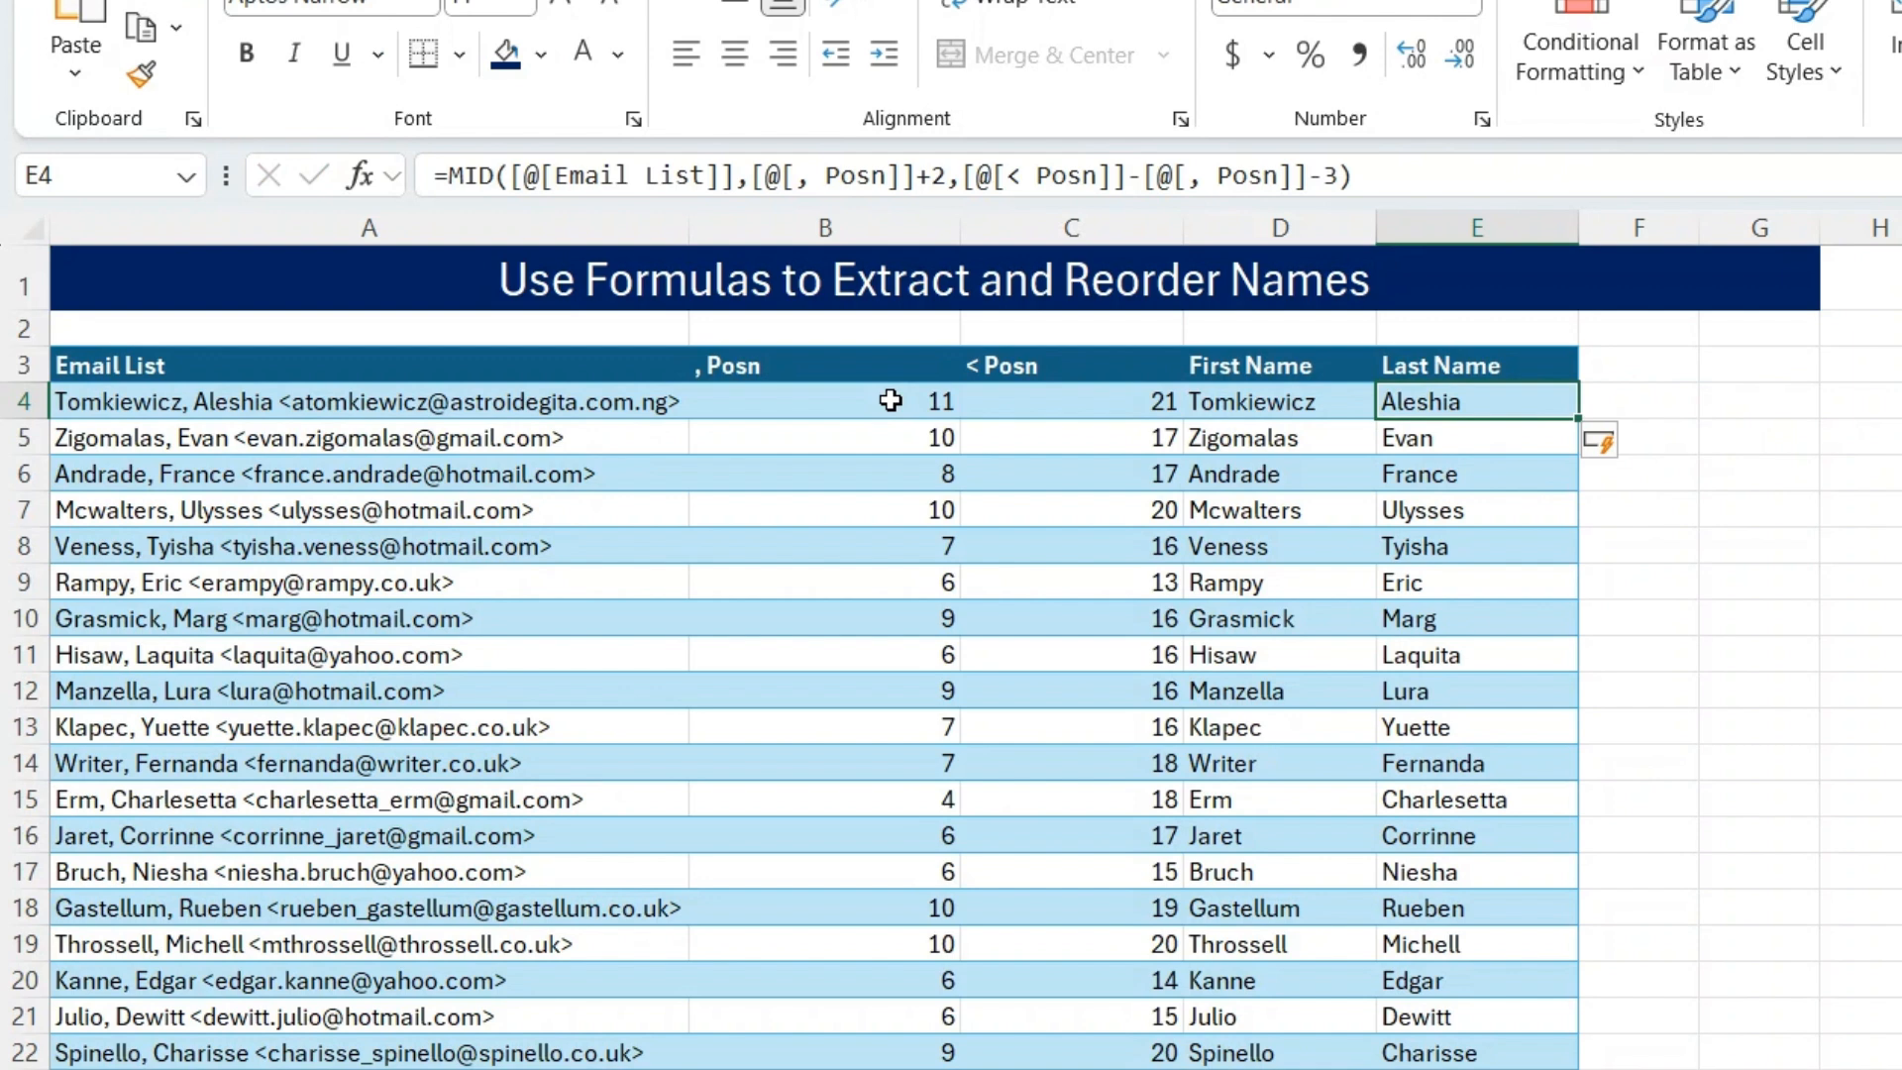
Step: Widen column F and add a table column headed "Full List" in F3
left_click(1629, 366)
left_click_drag(1693, 220, 1786, 222)
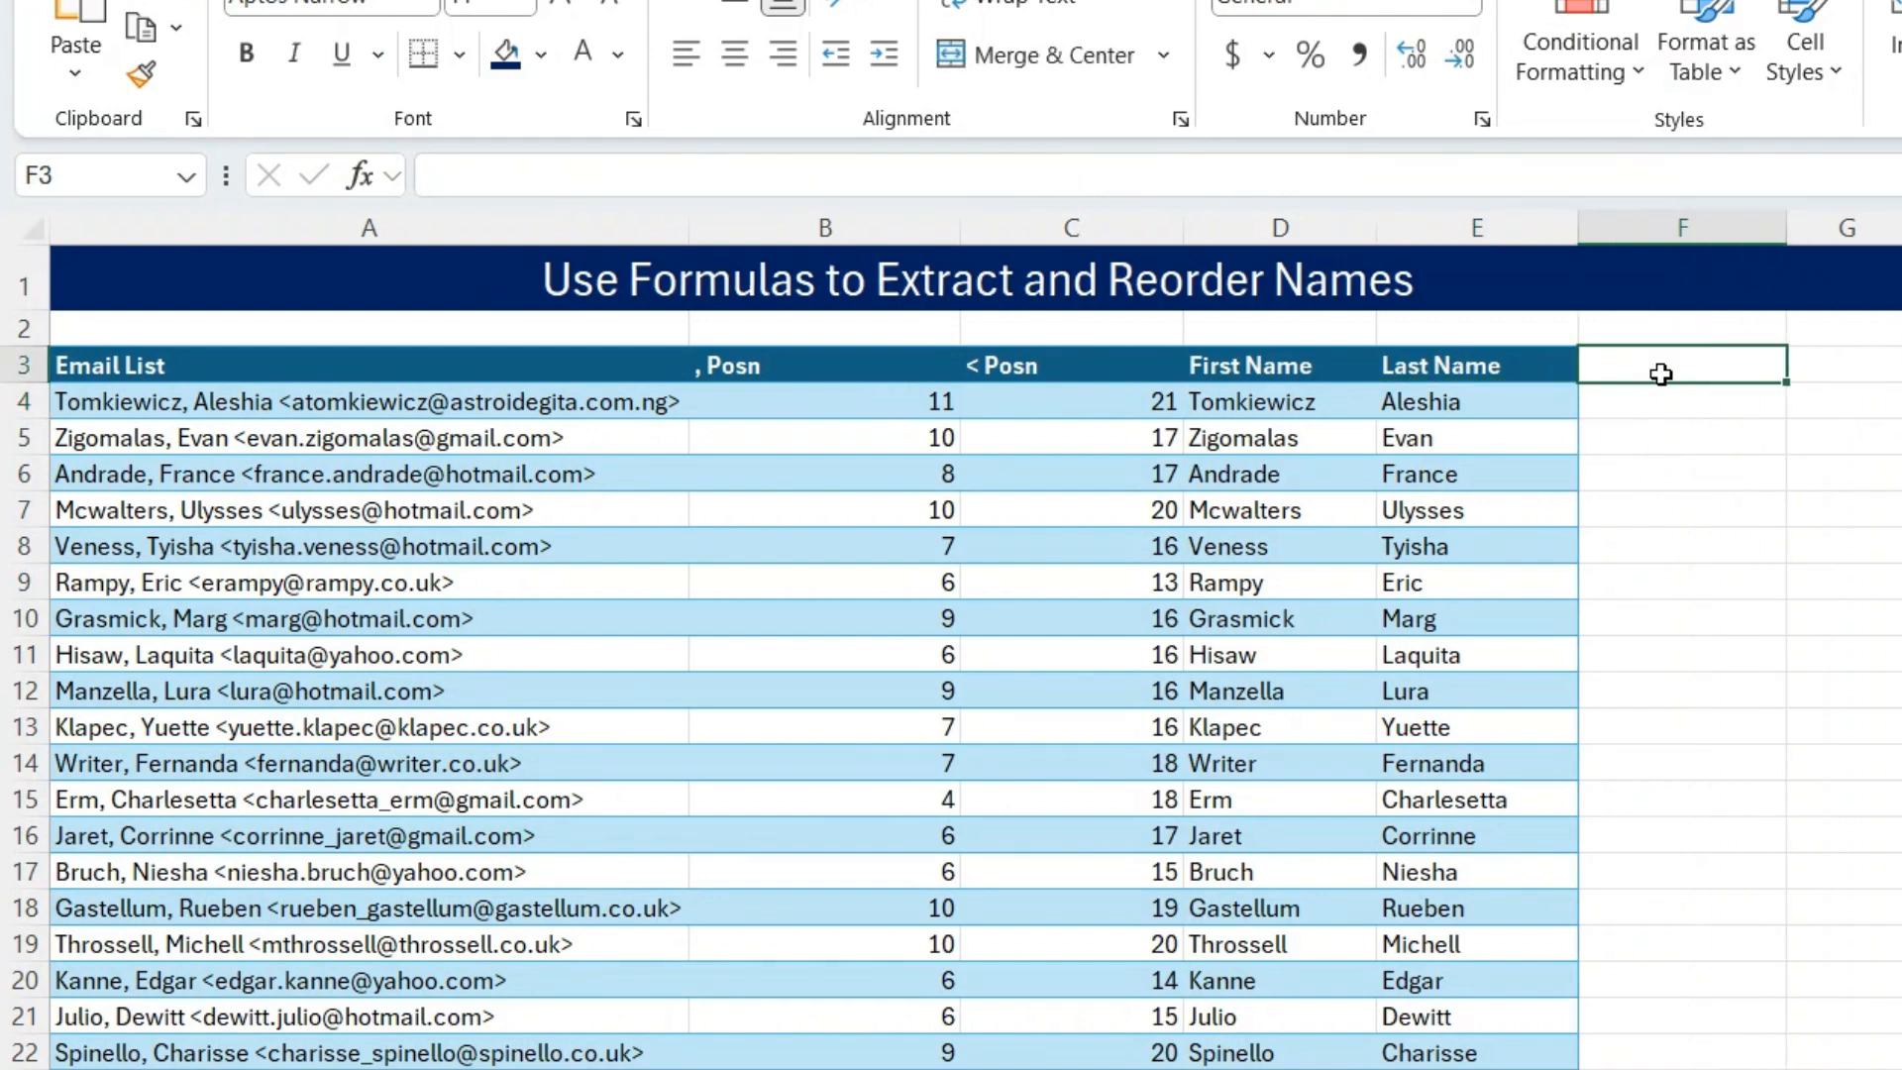
type("Full List")
key("Return")
Step: Join the two name columns with =[@[First Name]]& " "&[@[Last Name]] in F4 and widen column F to fit the names
type("=")
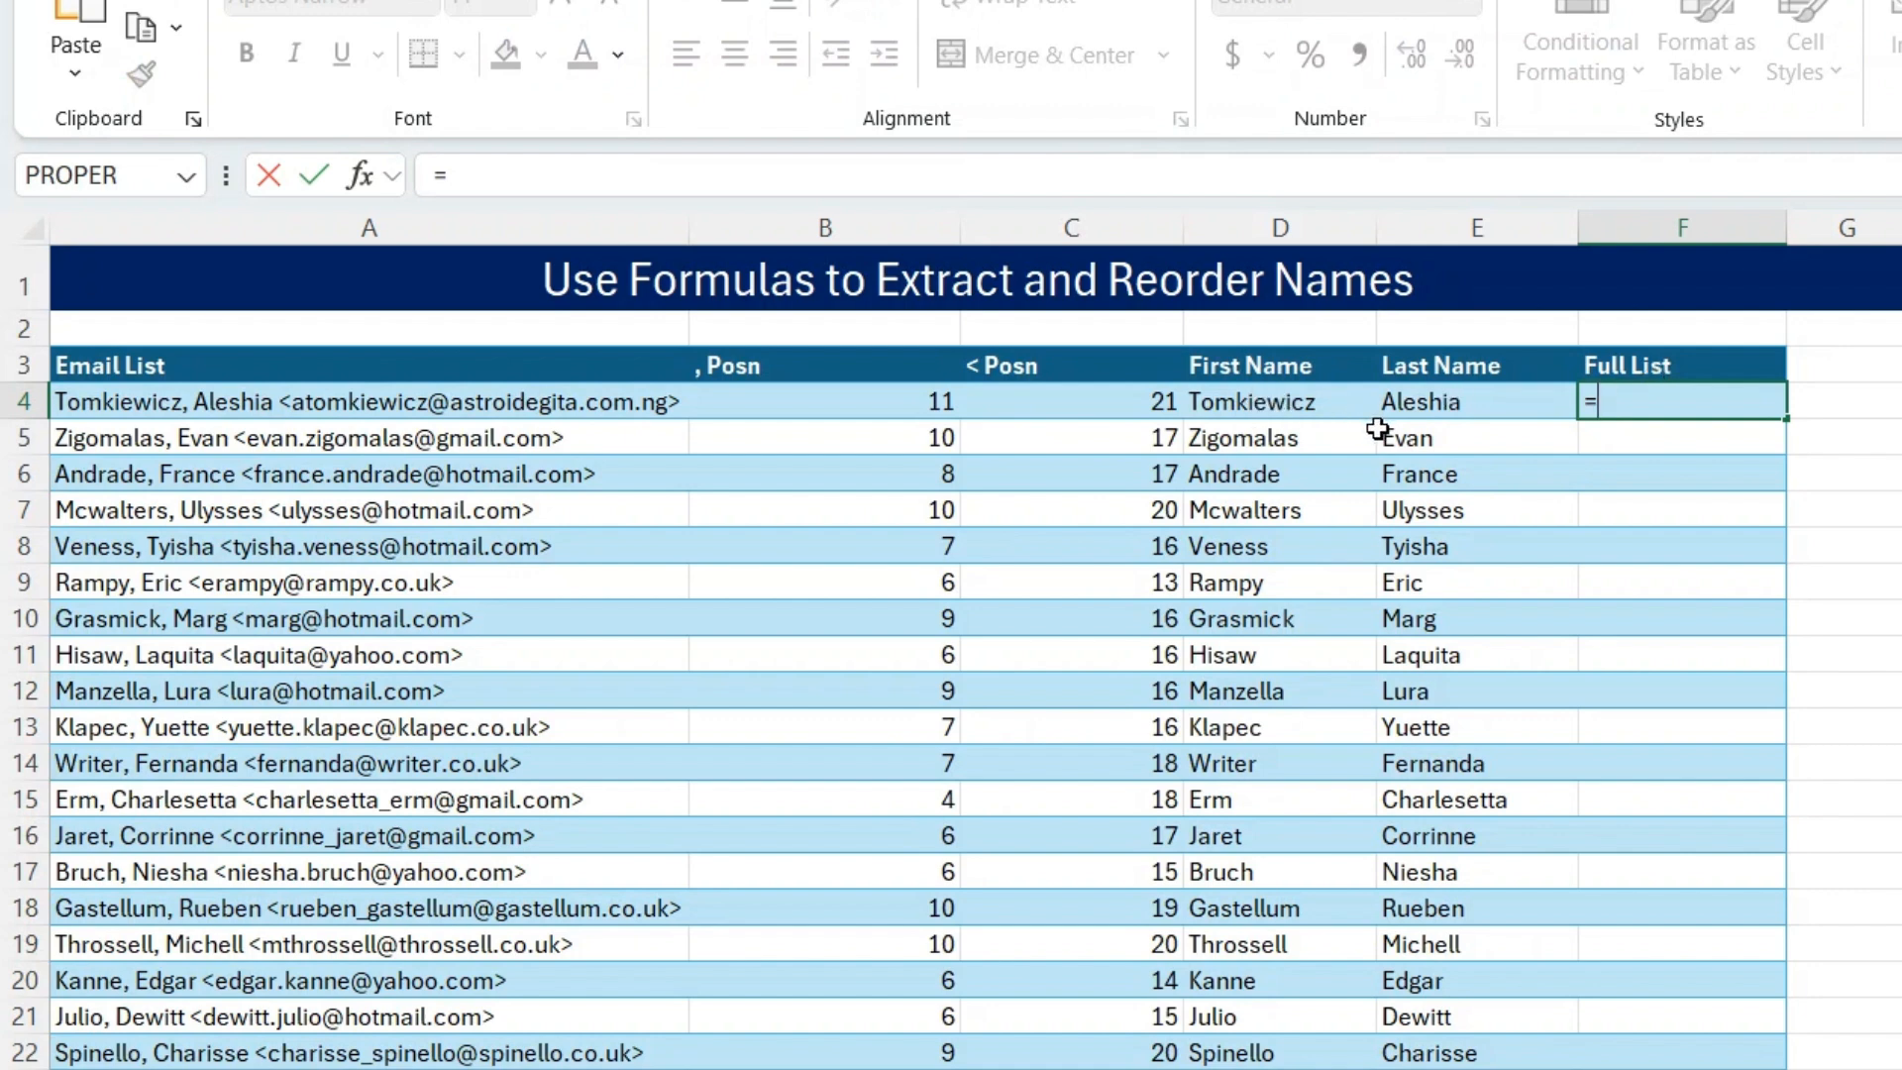
left_click(1267, 406)
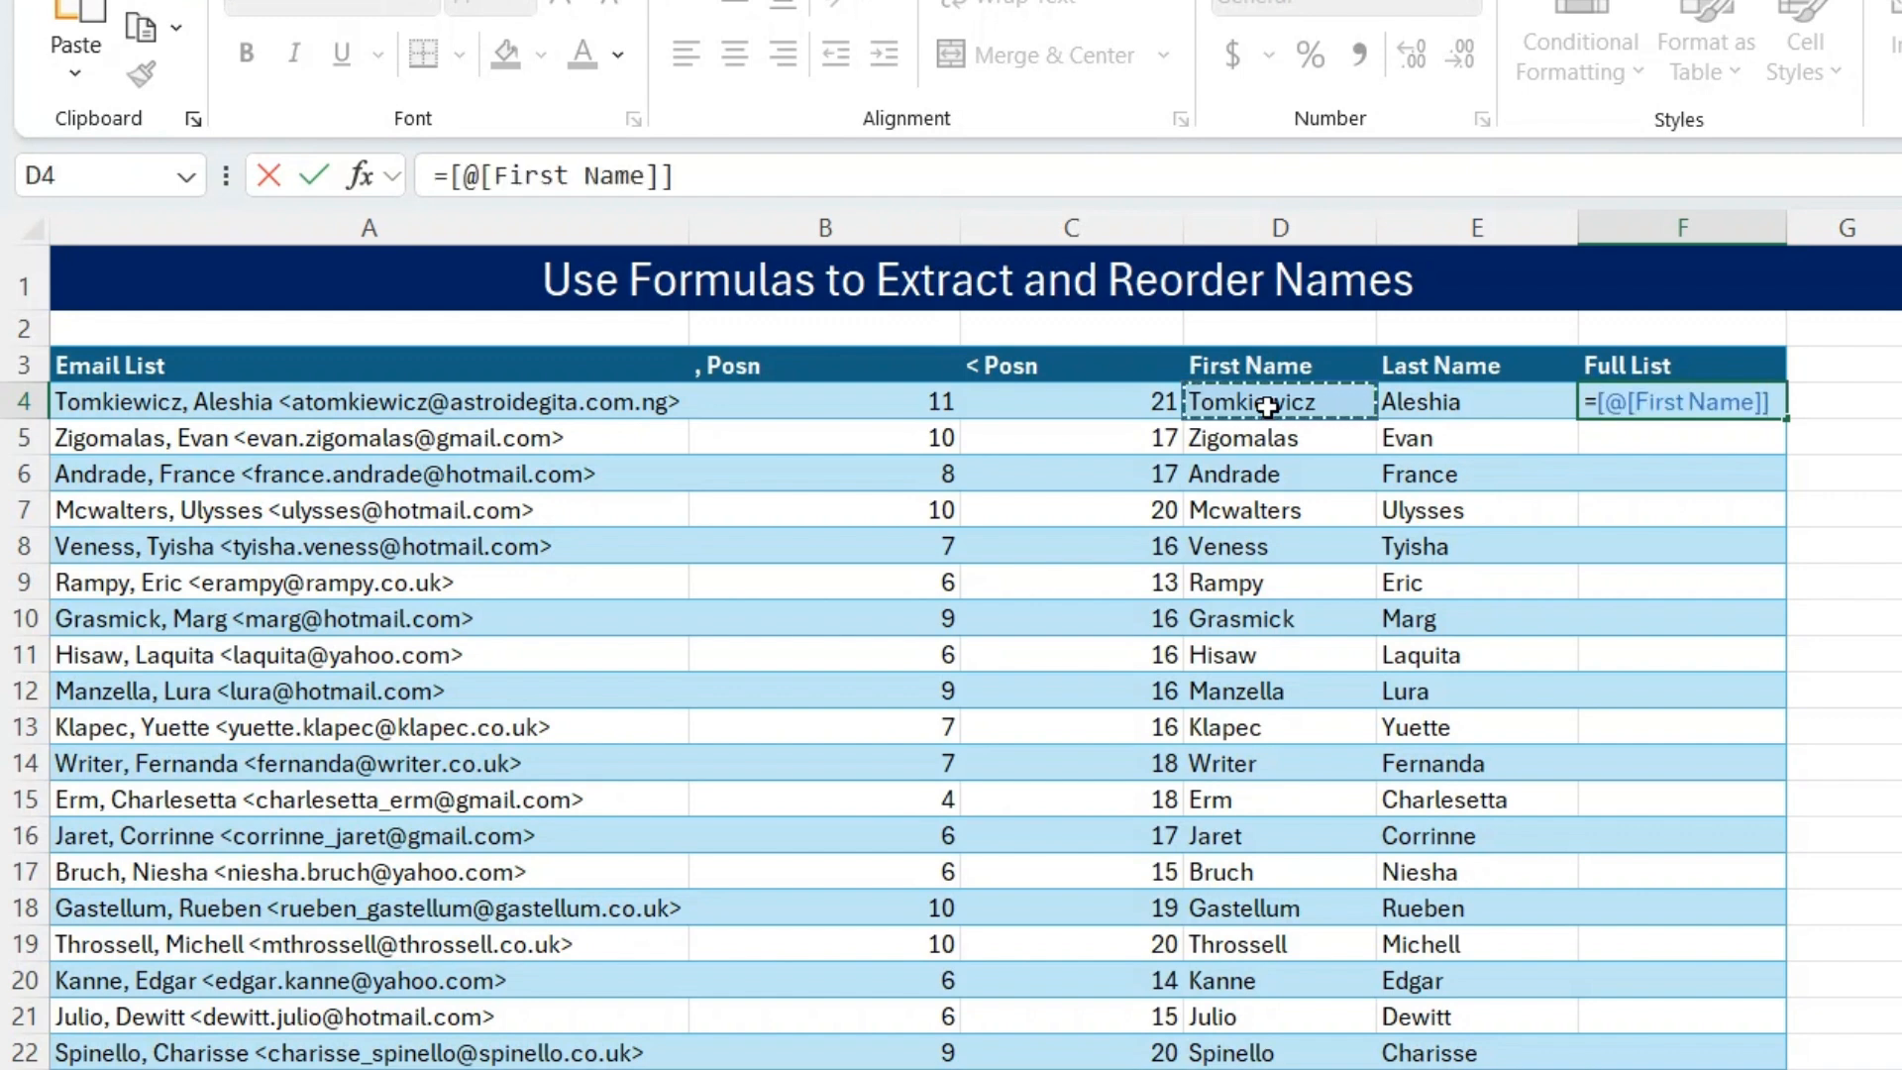
type("&")
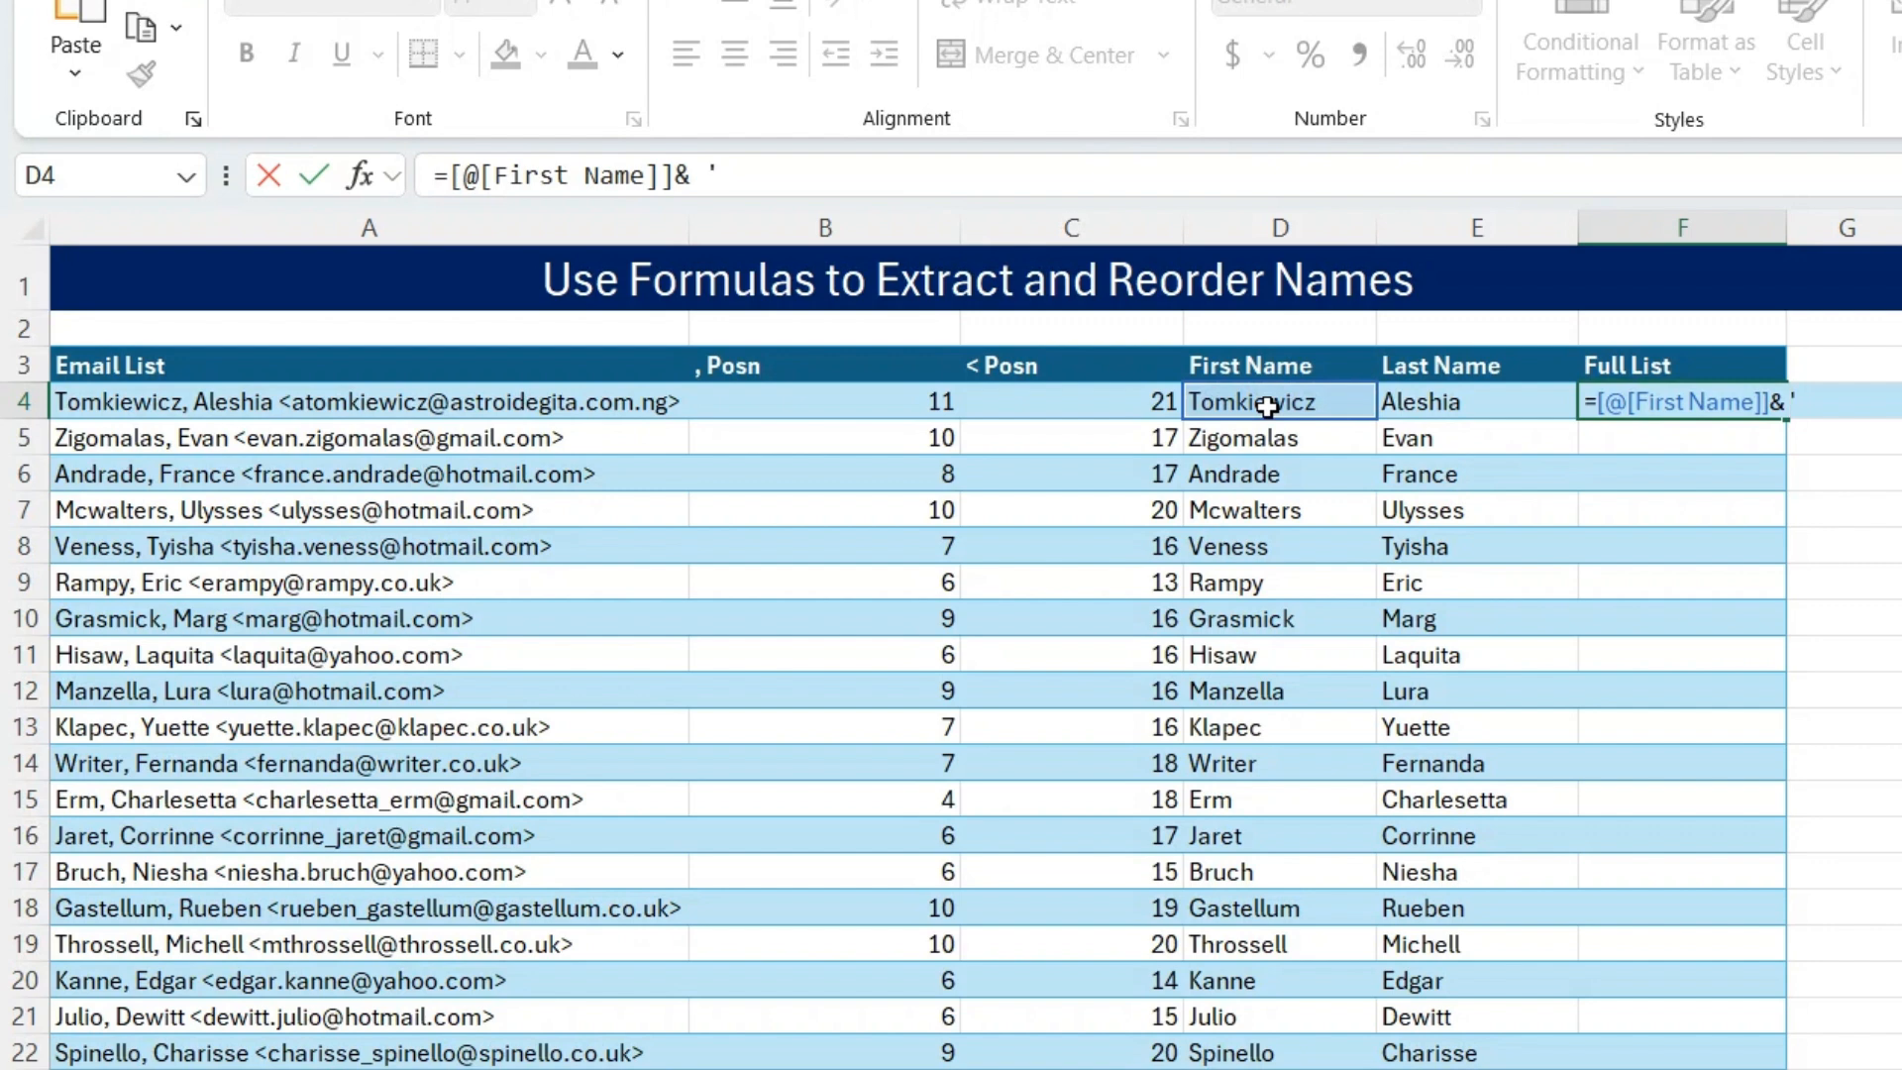
type(" \" \"&")
left_click(1420, 401)
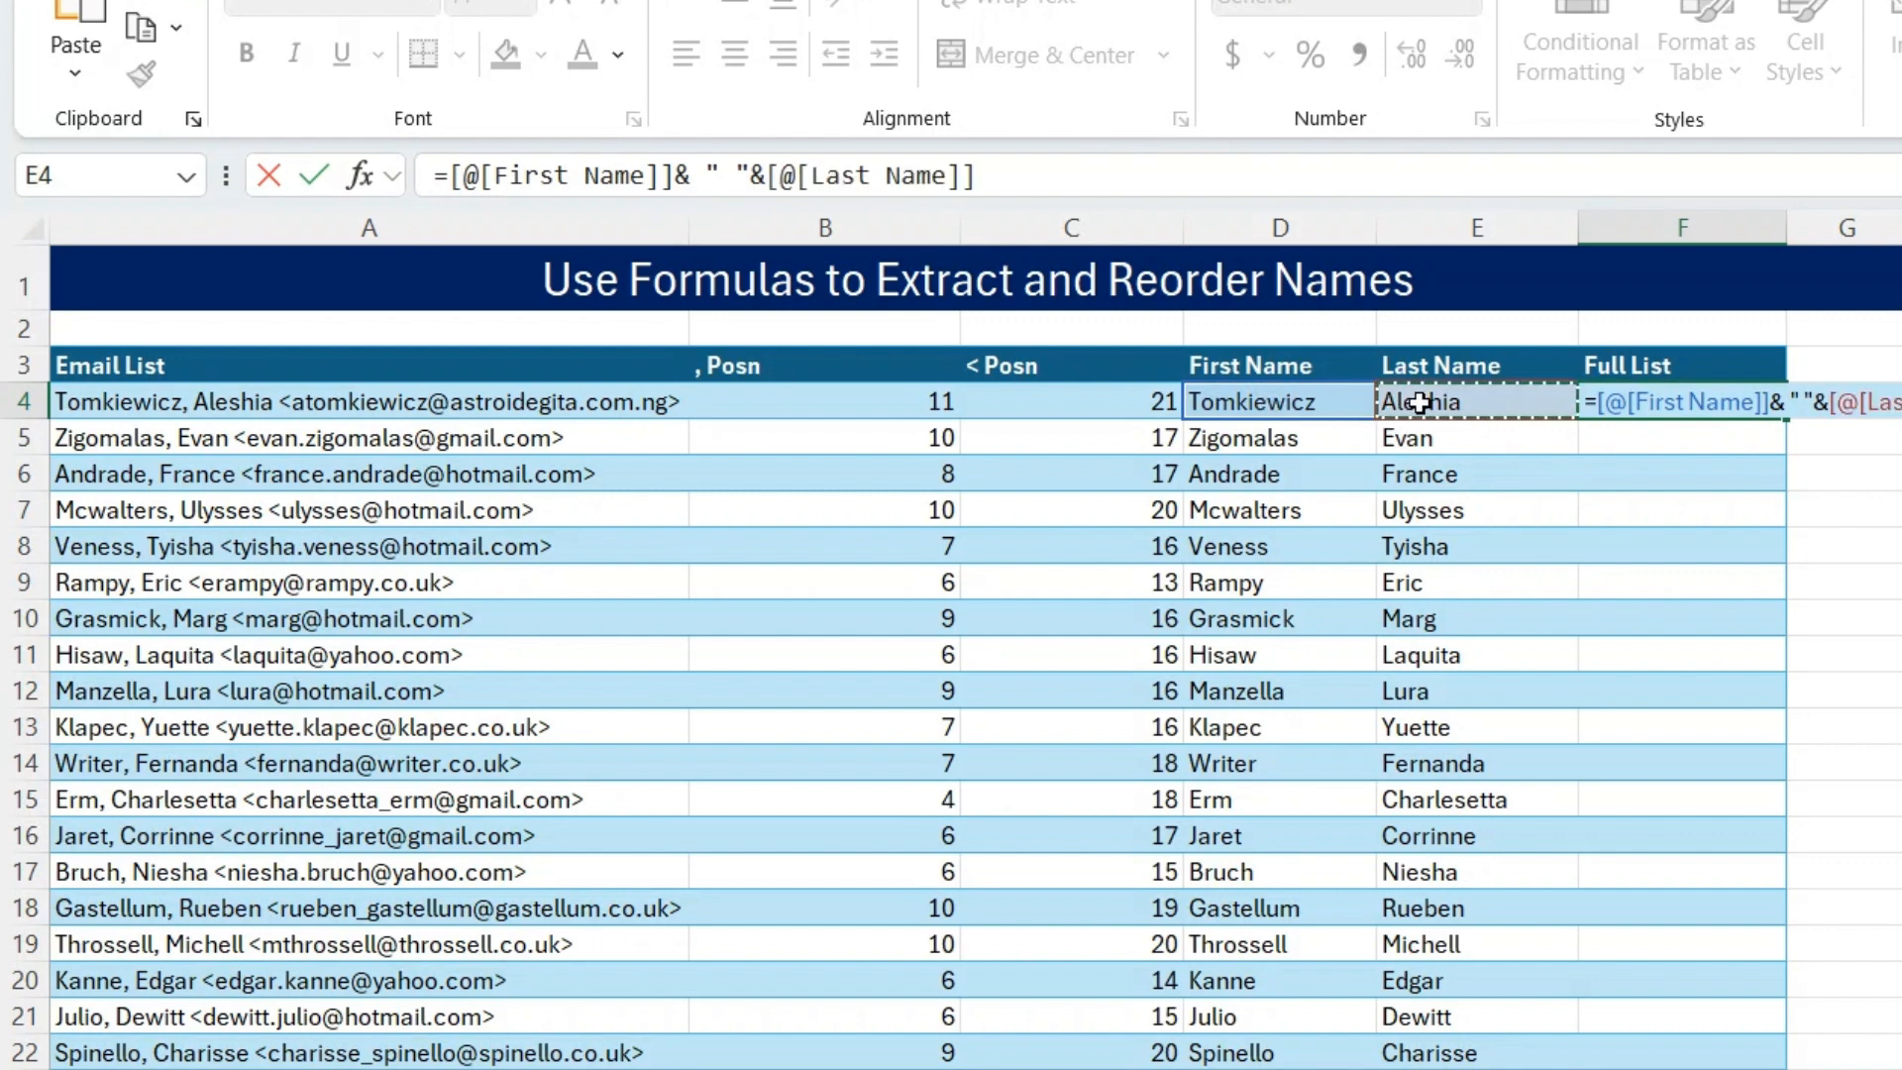
key("Return")
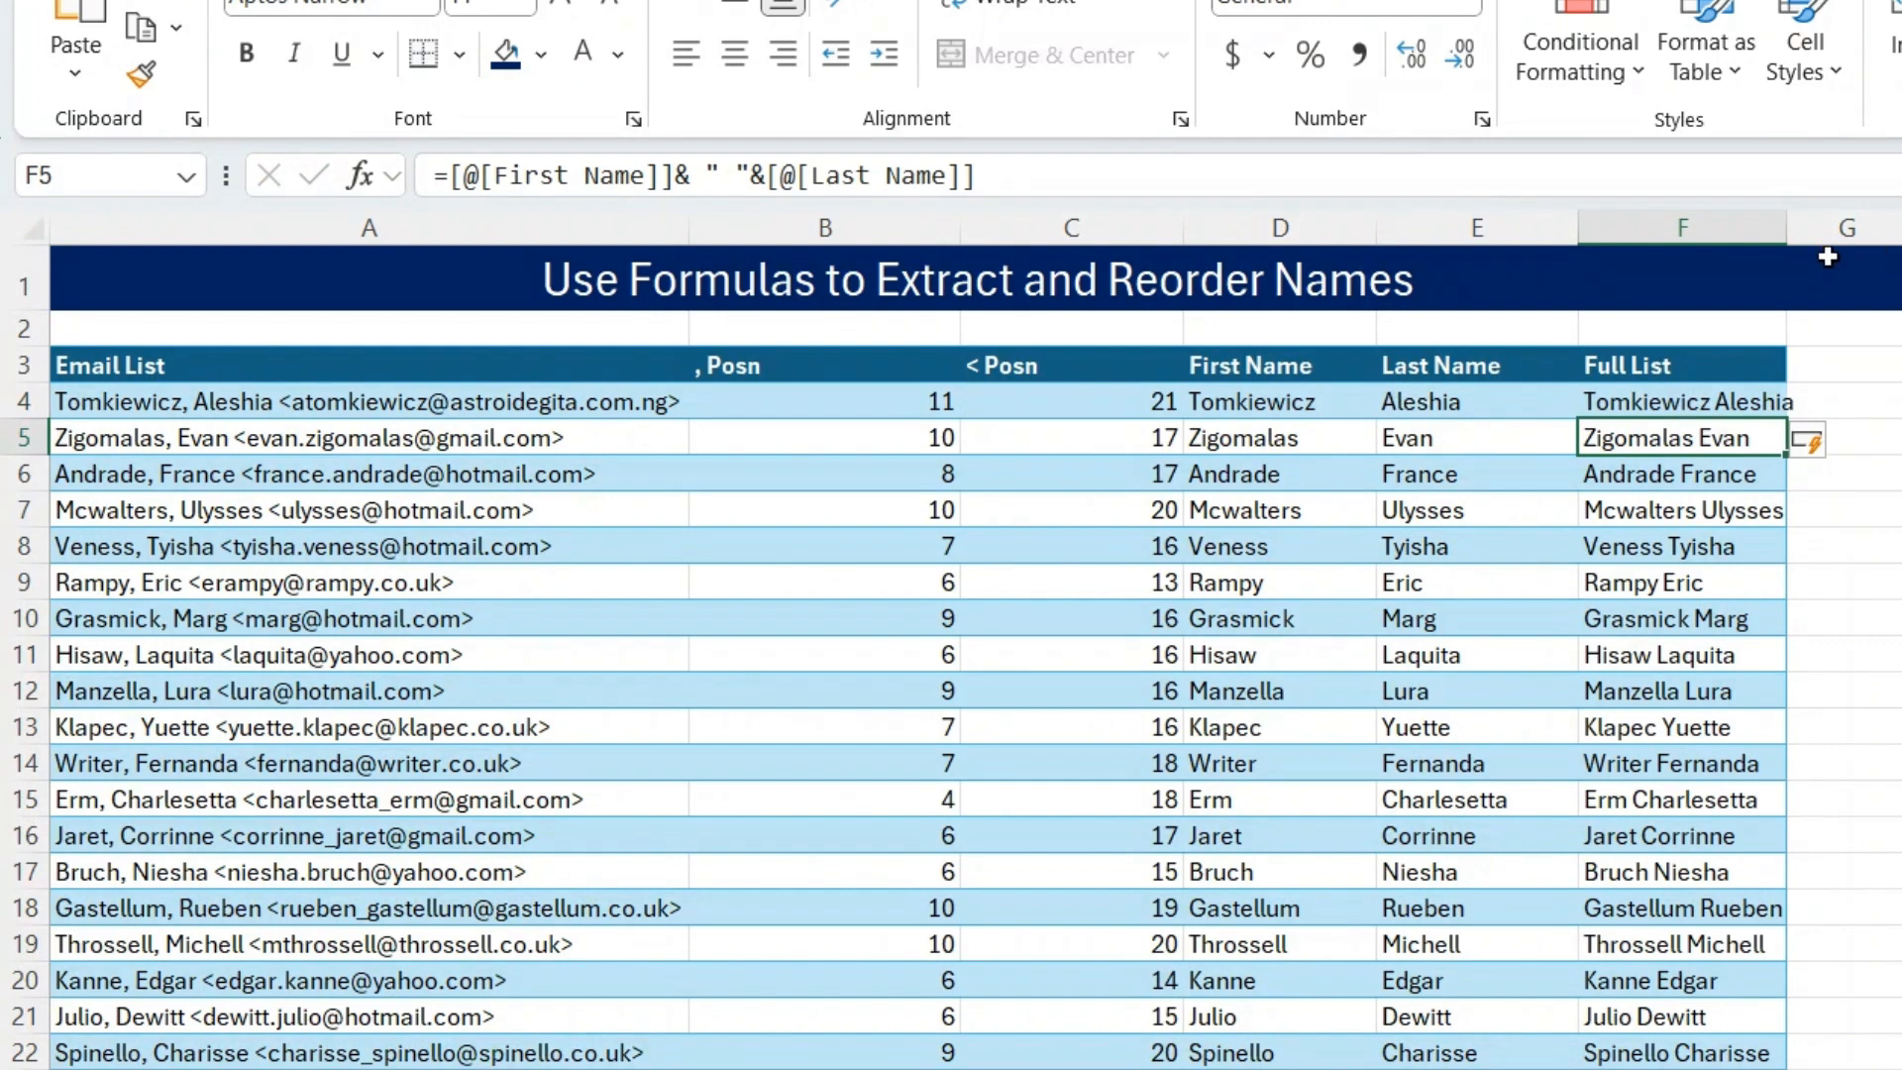
left_click_drag(1785, 227, 1828, 227)
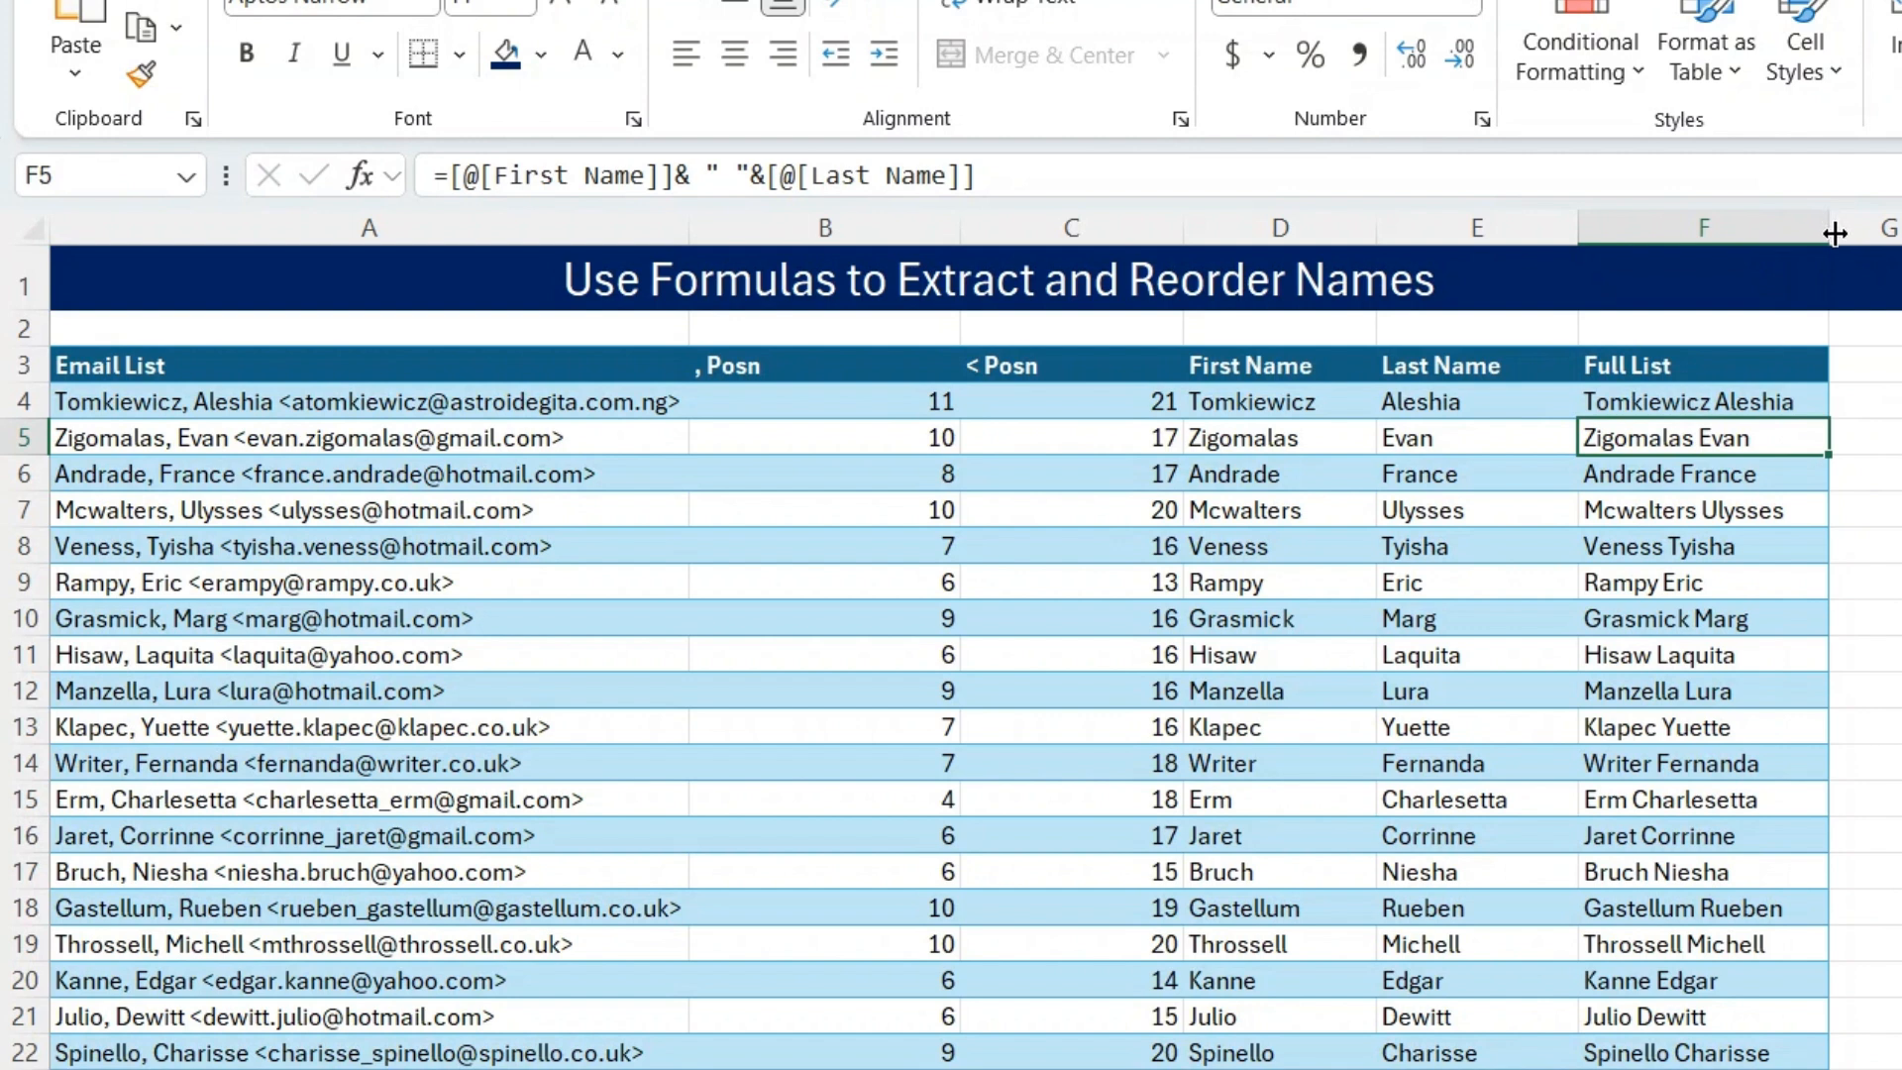
Step: Rename the column header in F3 to "Full Name"
left_click(1747, 368)
left_click(1323, 174)
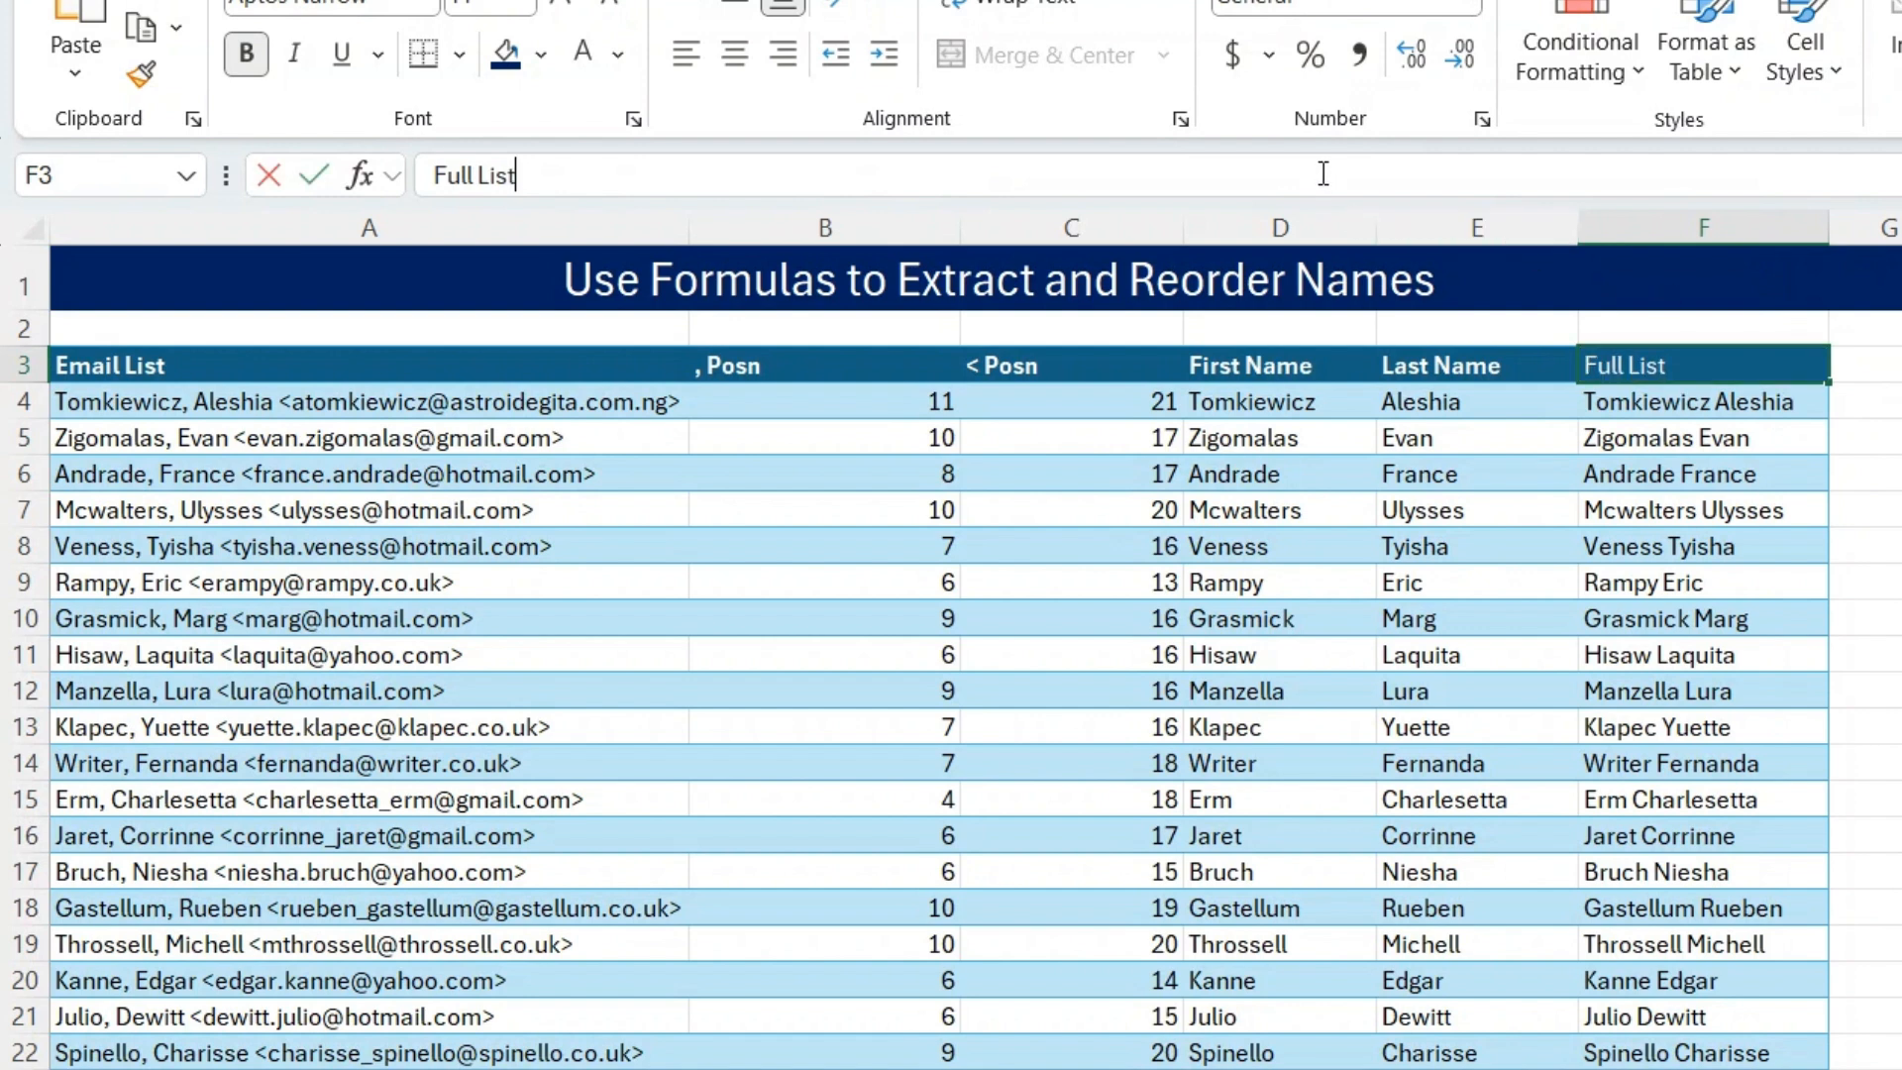
key("BackSpace")
key("BackSpace")
key("BackSpace")
key("BackSpace")
type("Name")
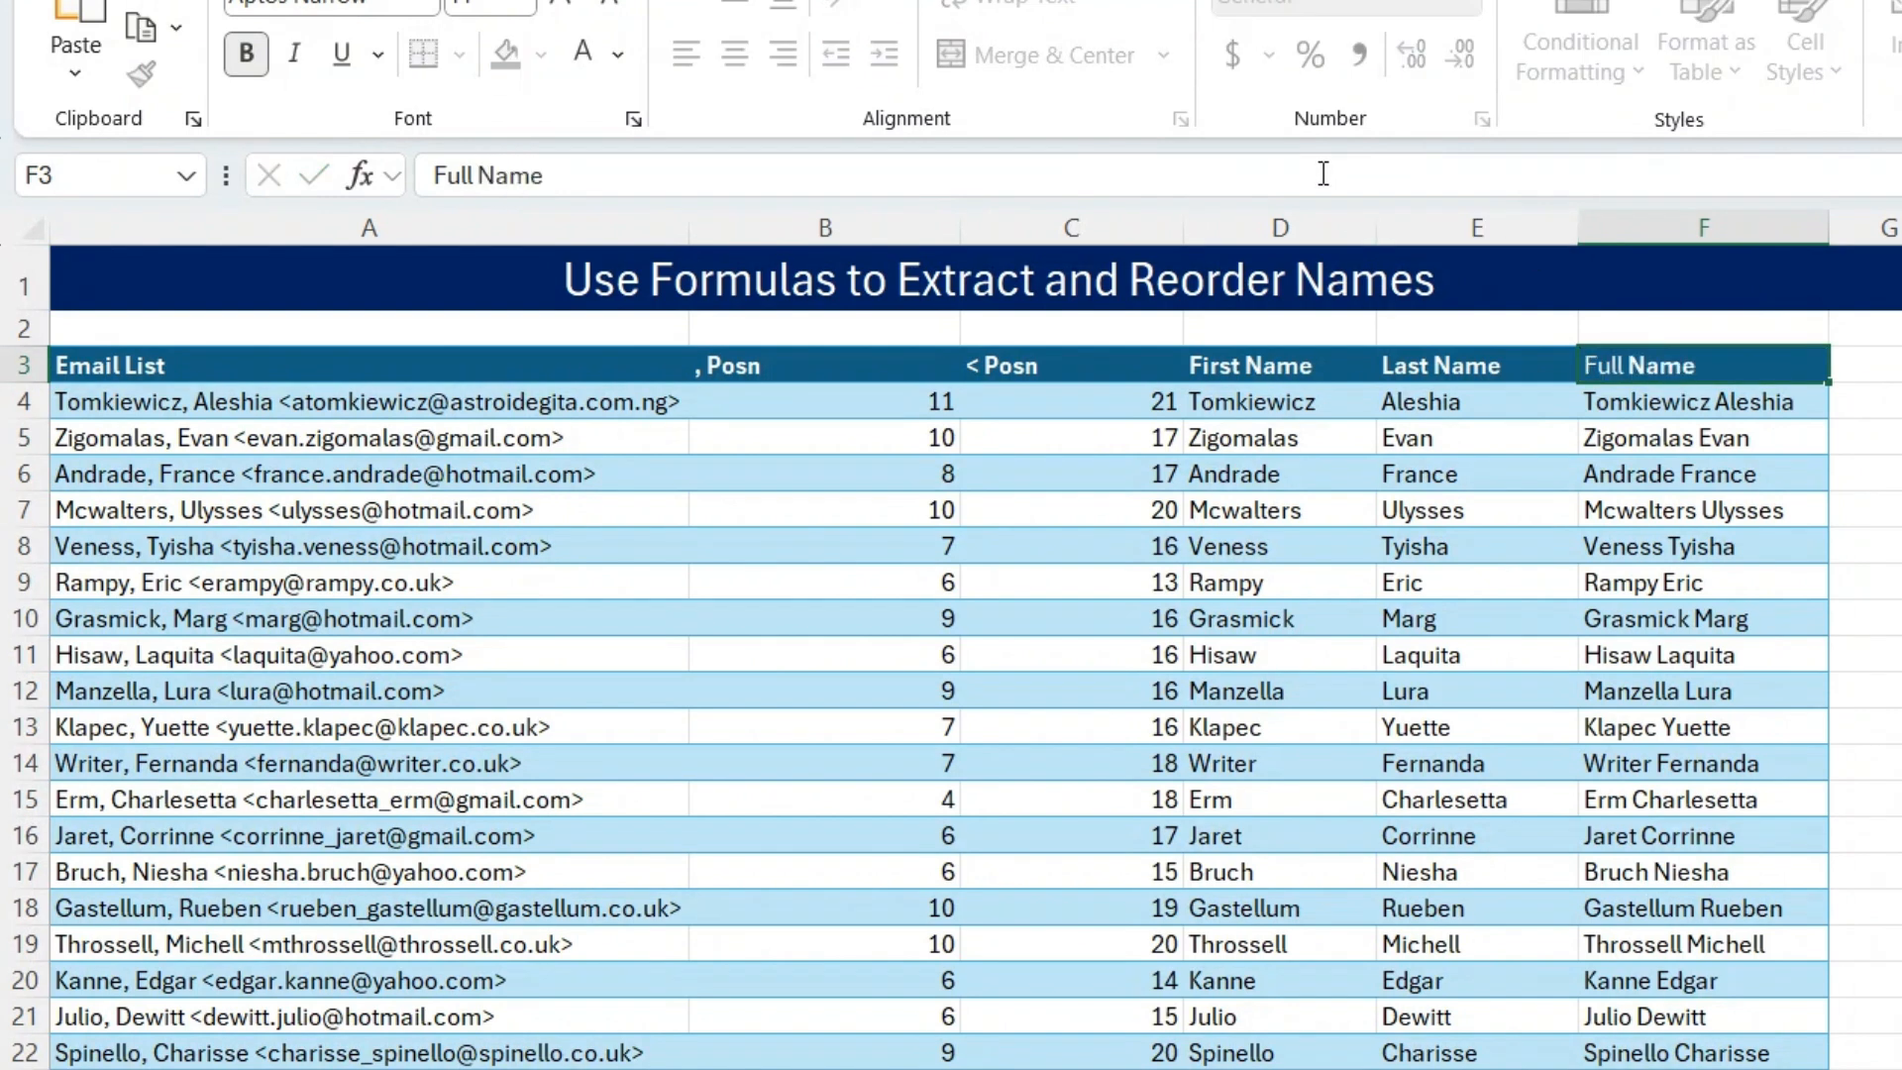
key("Return")
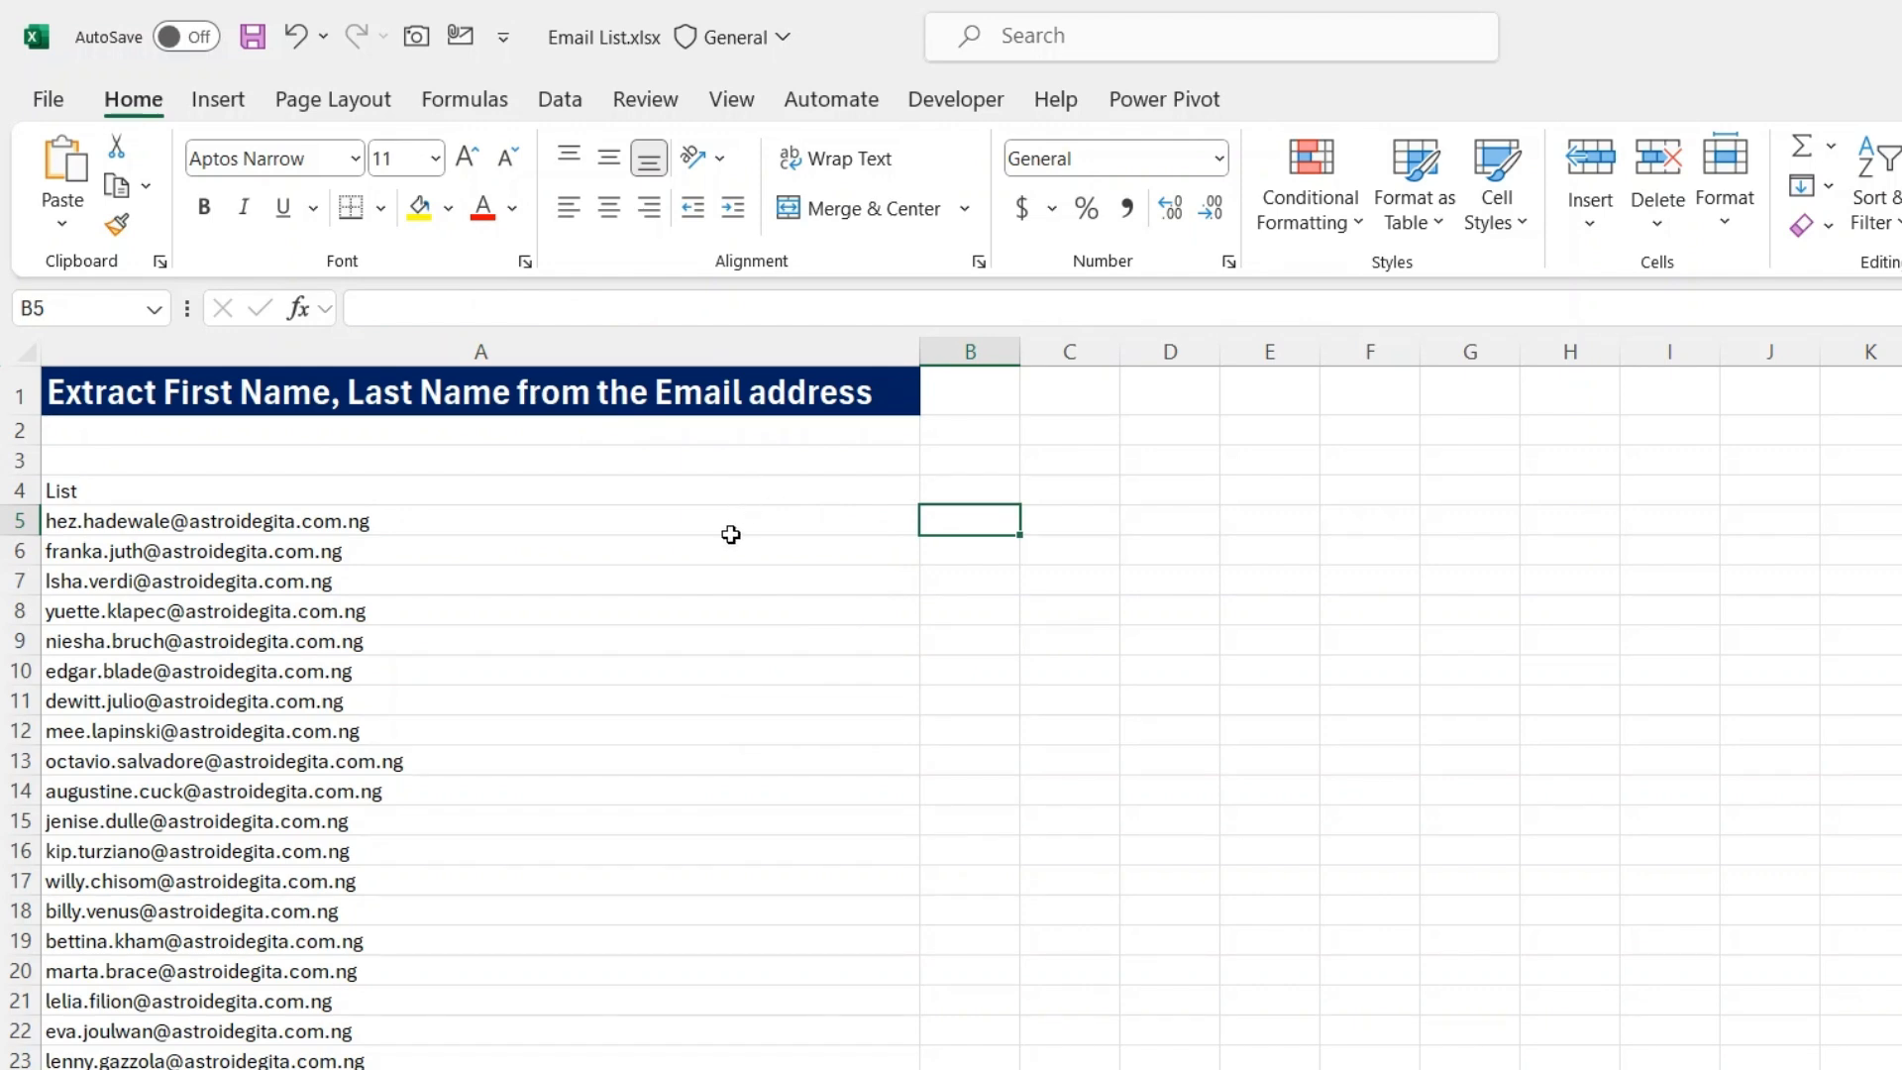
Step: Convert the email list in A4:A135 into a table with headers and turn off its filter buttons
left_click(698, 511)
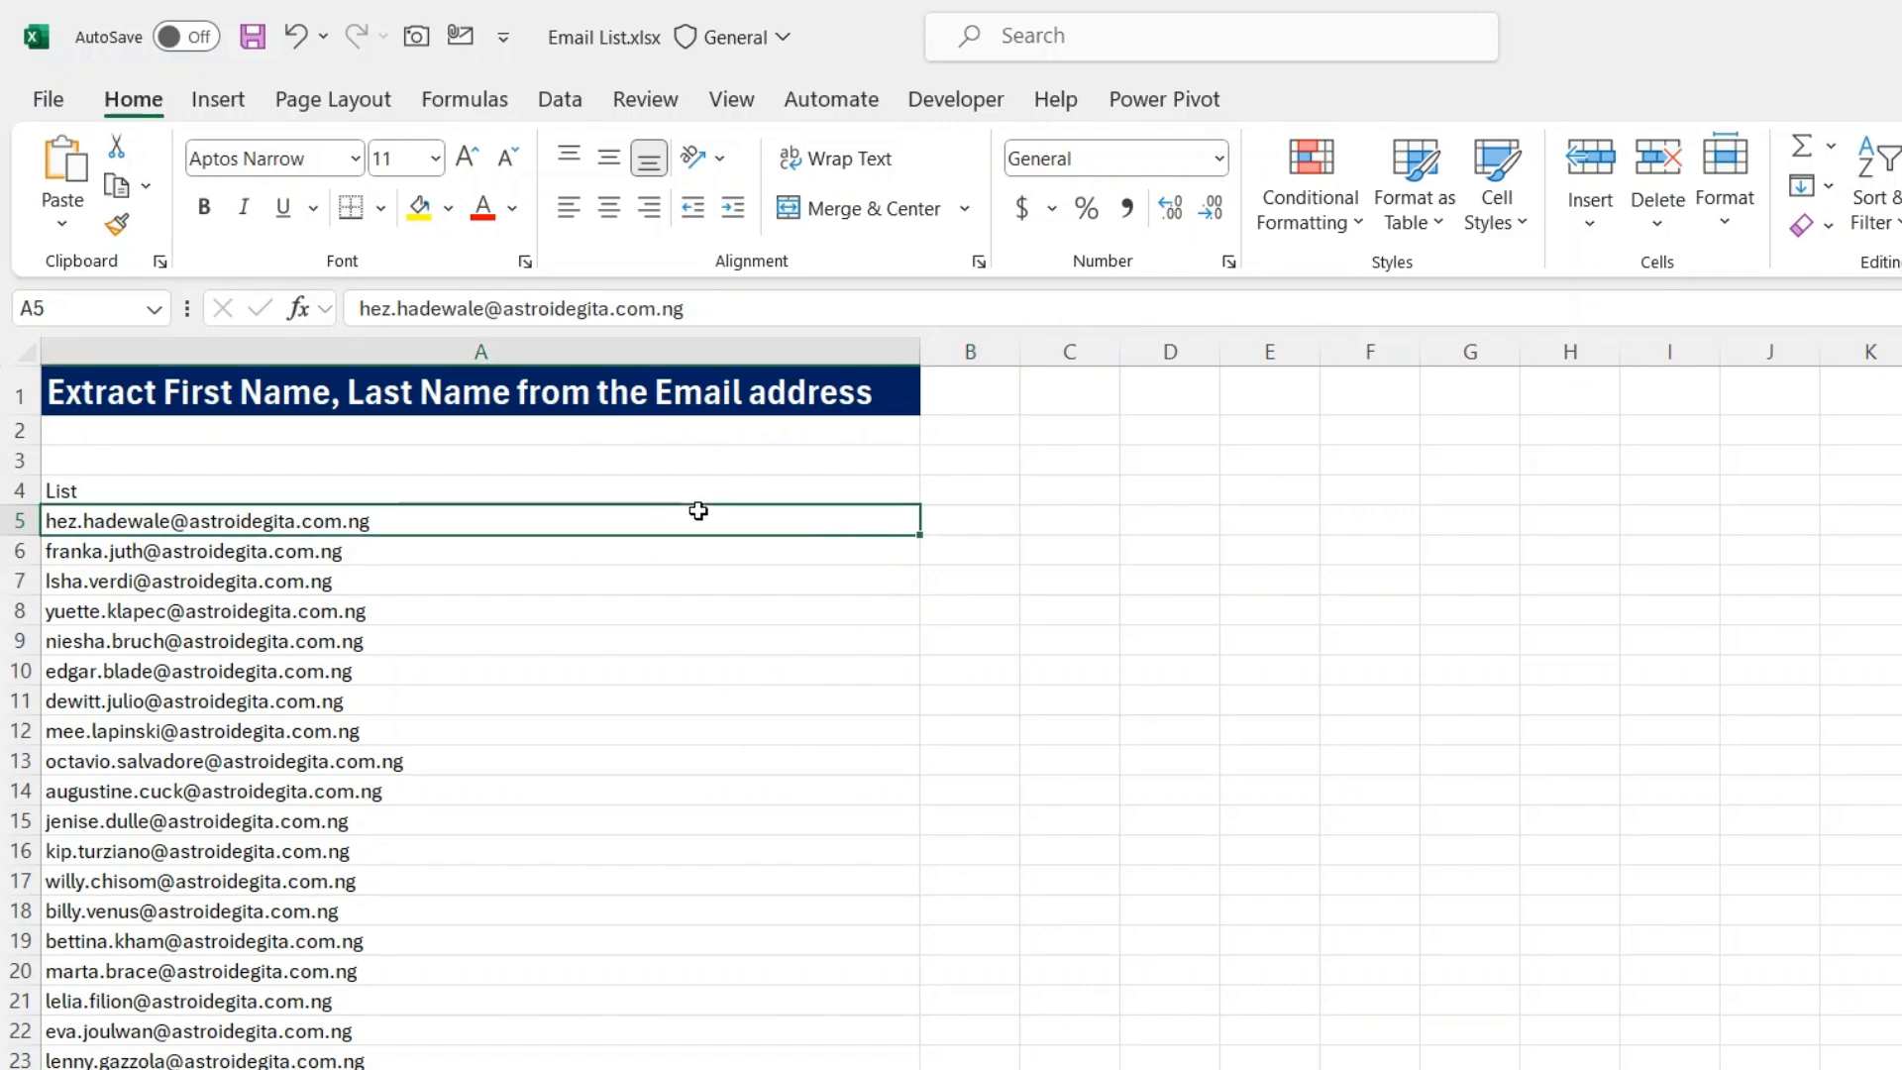
key("ctrl+a")
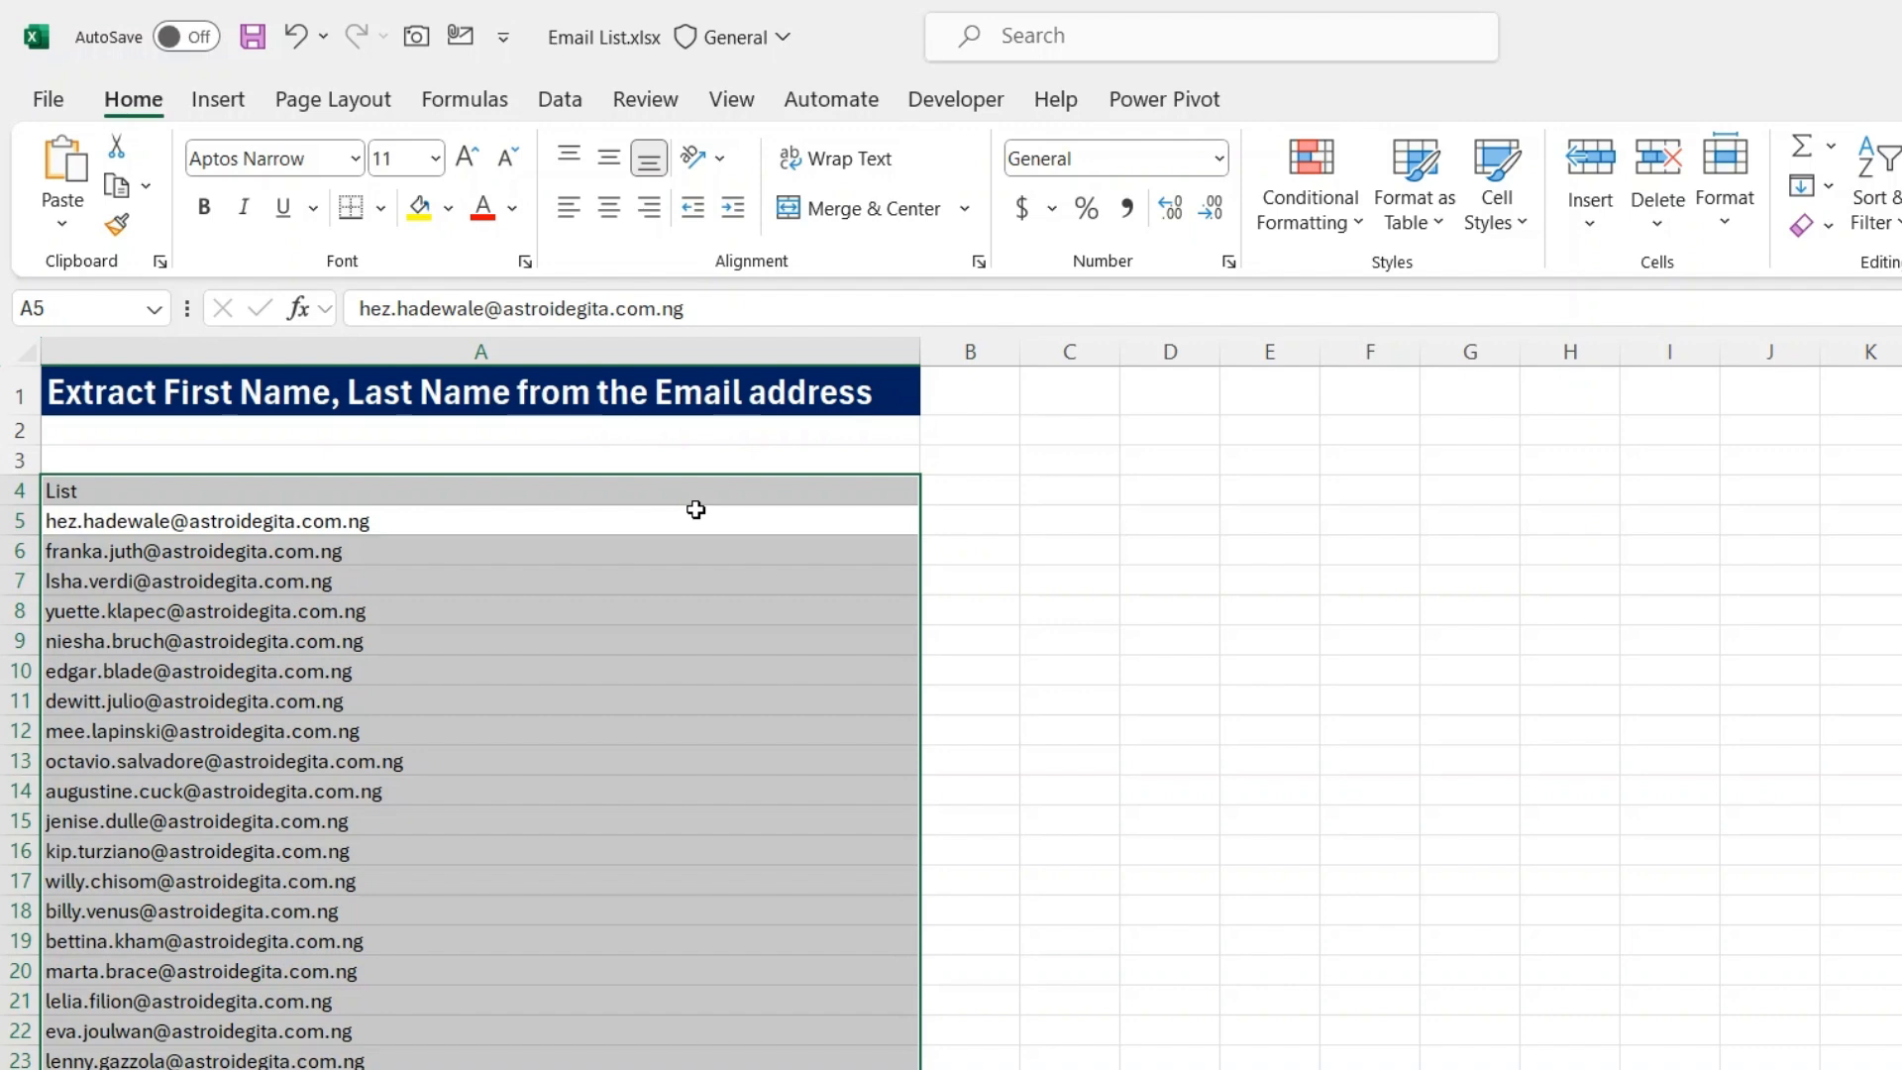
key("ctrl+t")
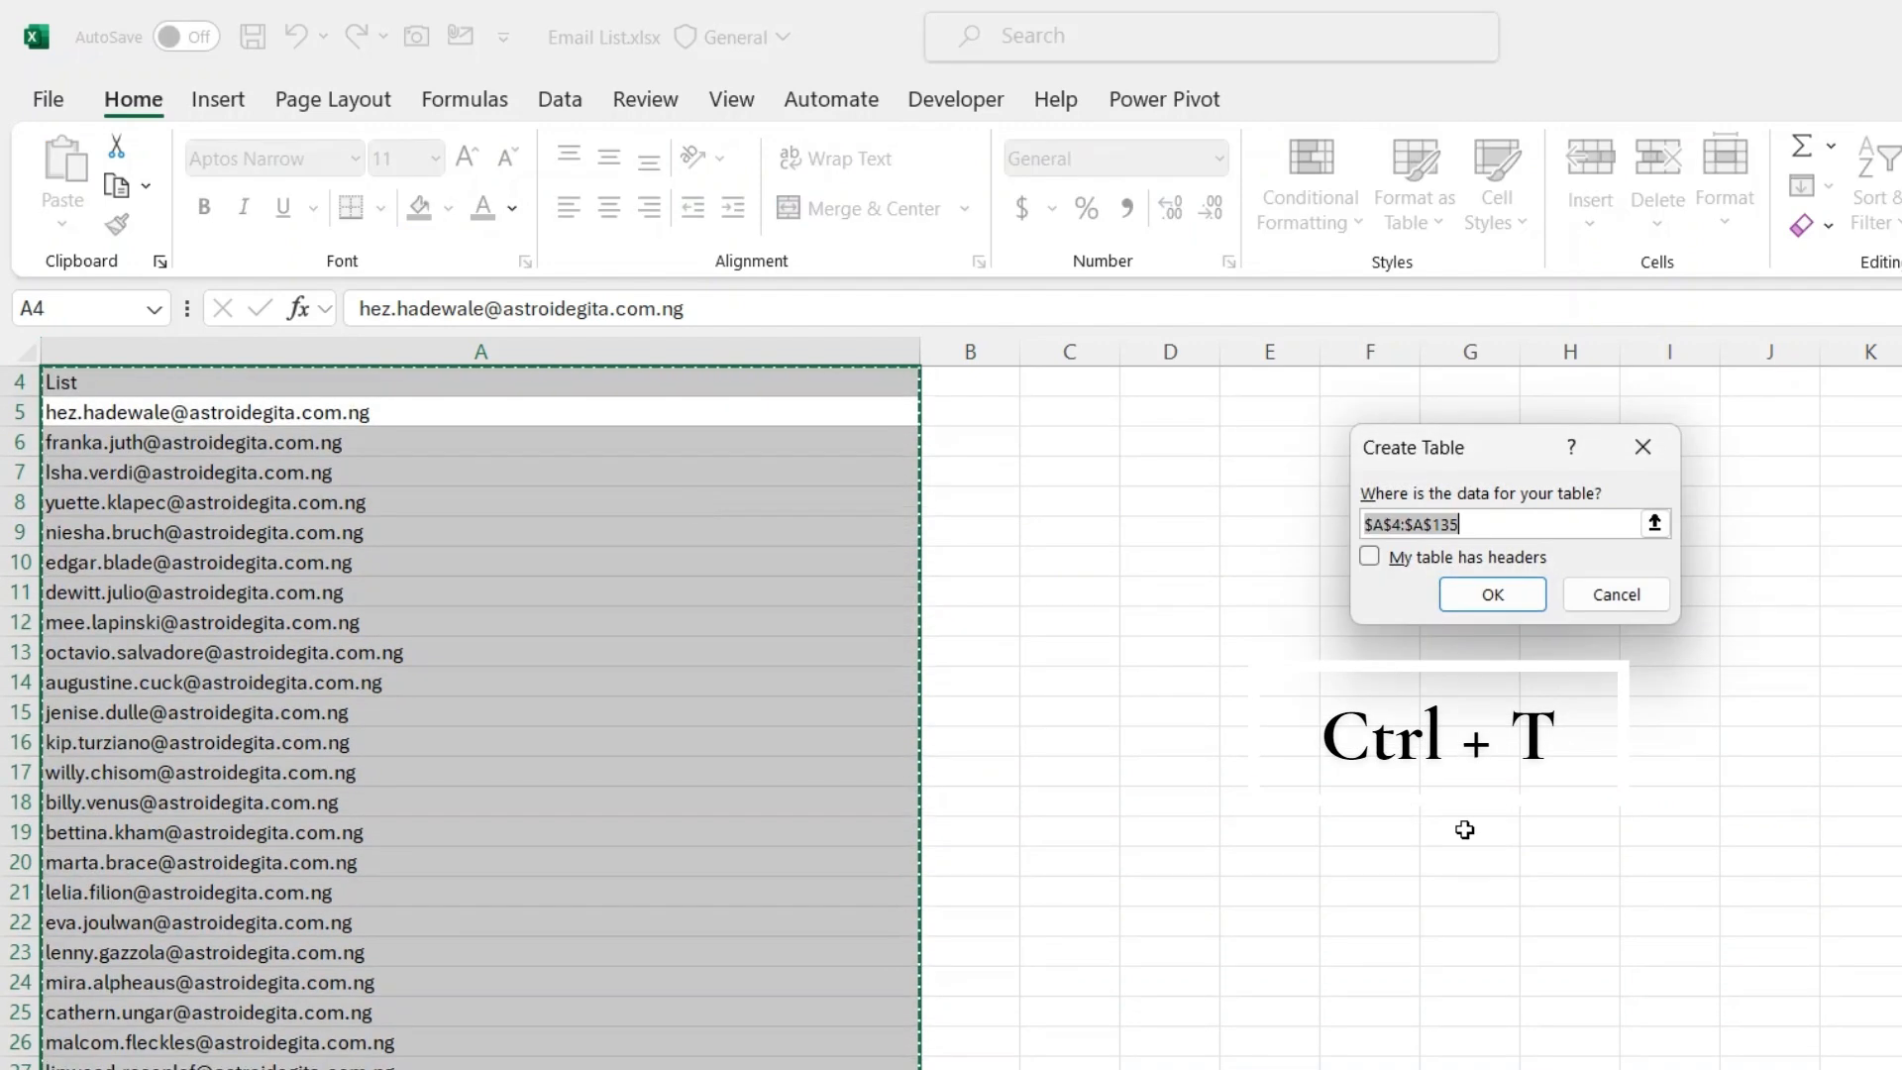
left_click(1369, 557)
left_click(1461, 592)
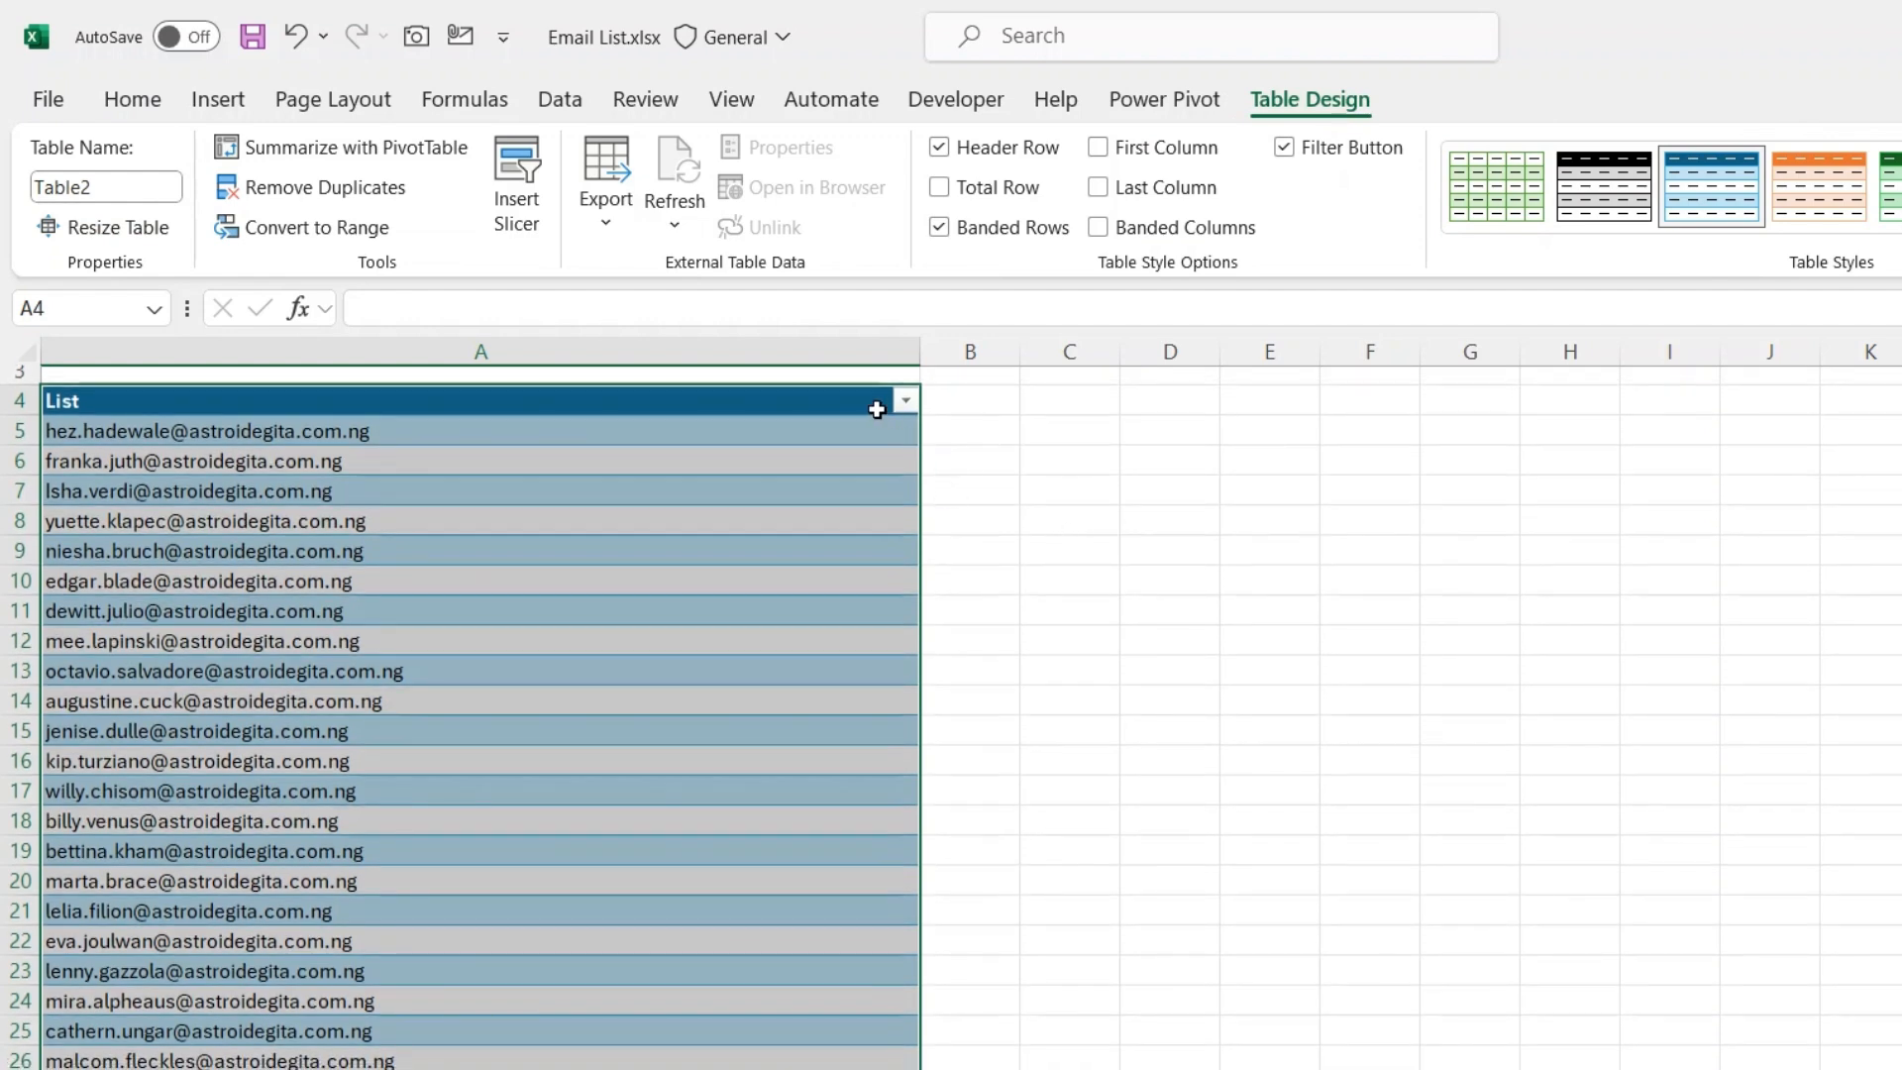
left_click(1284, 147)
scroll(1042, 589, "up", 1)
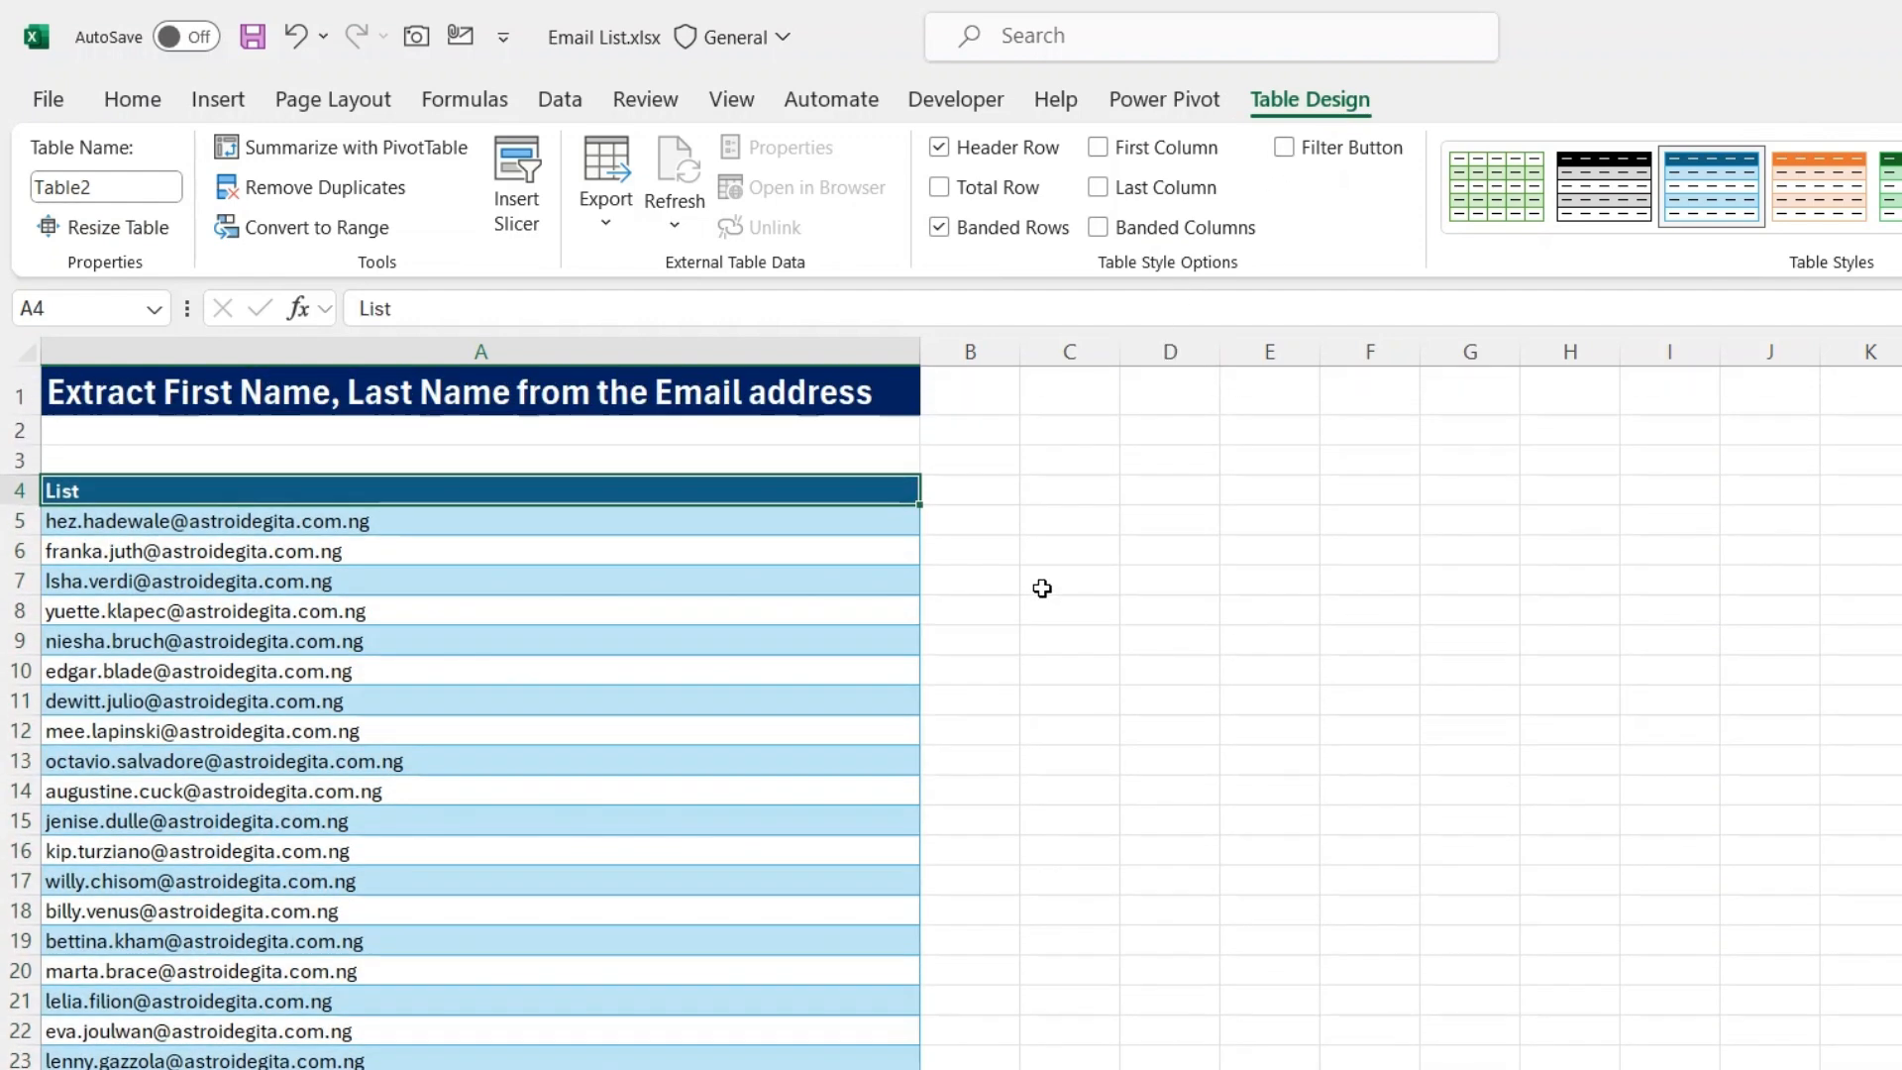
Step: Add a table column headed ".Postn" in B4
left_click(697, 529)
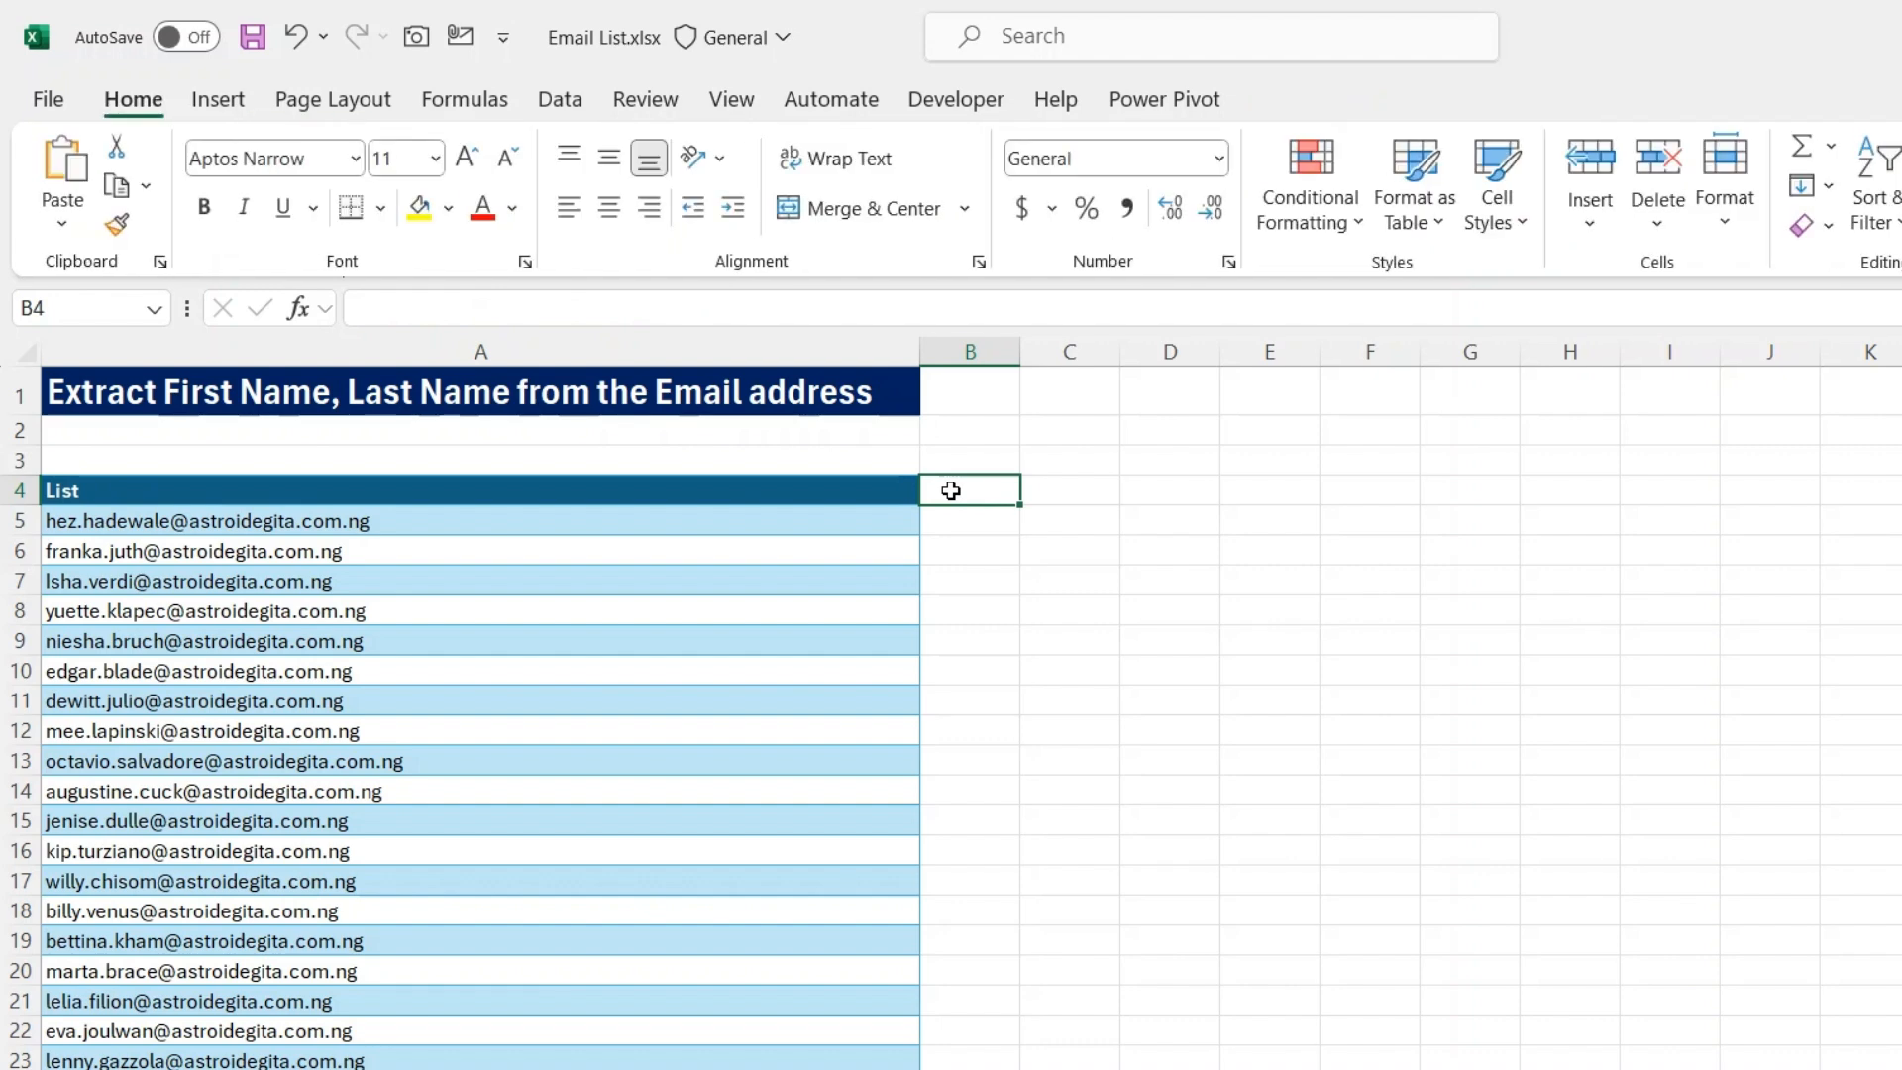
type(".Postn")
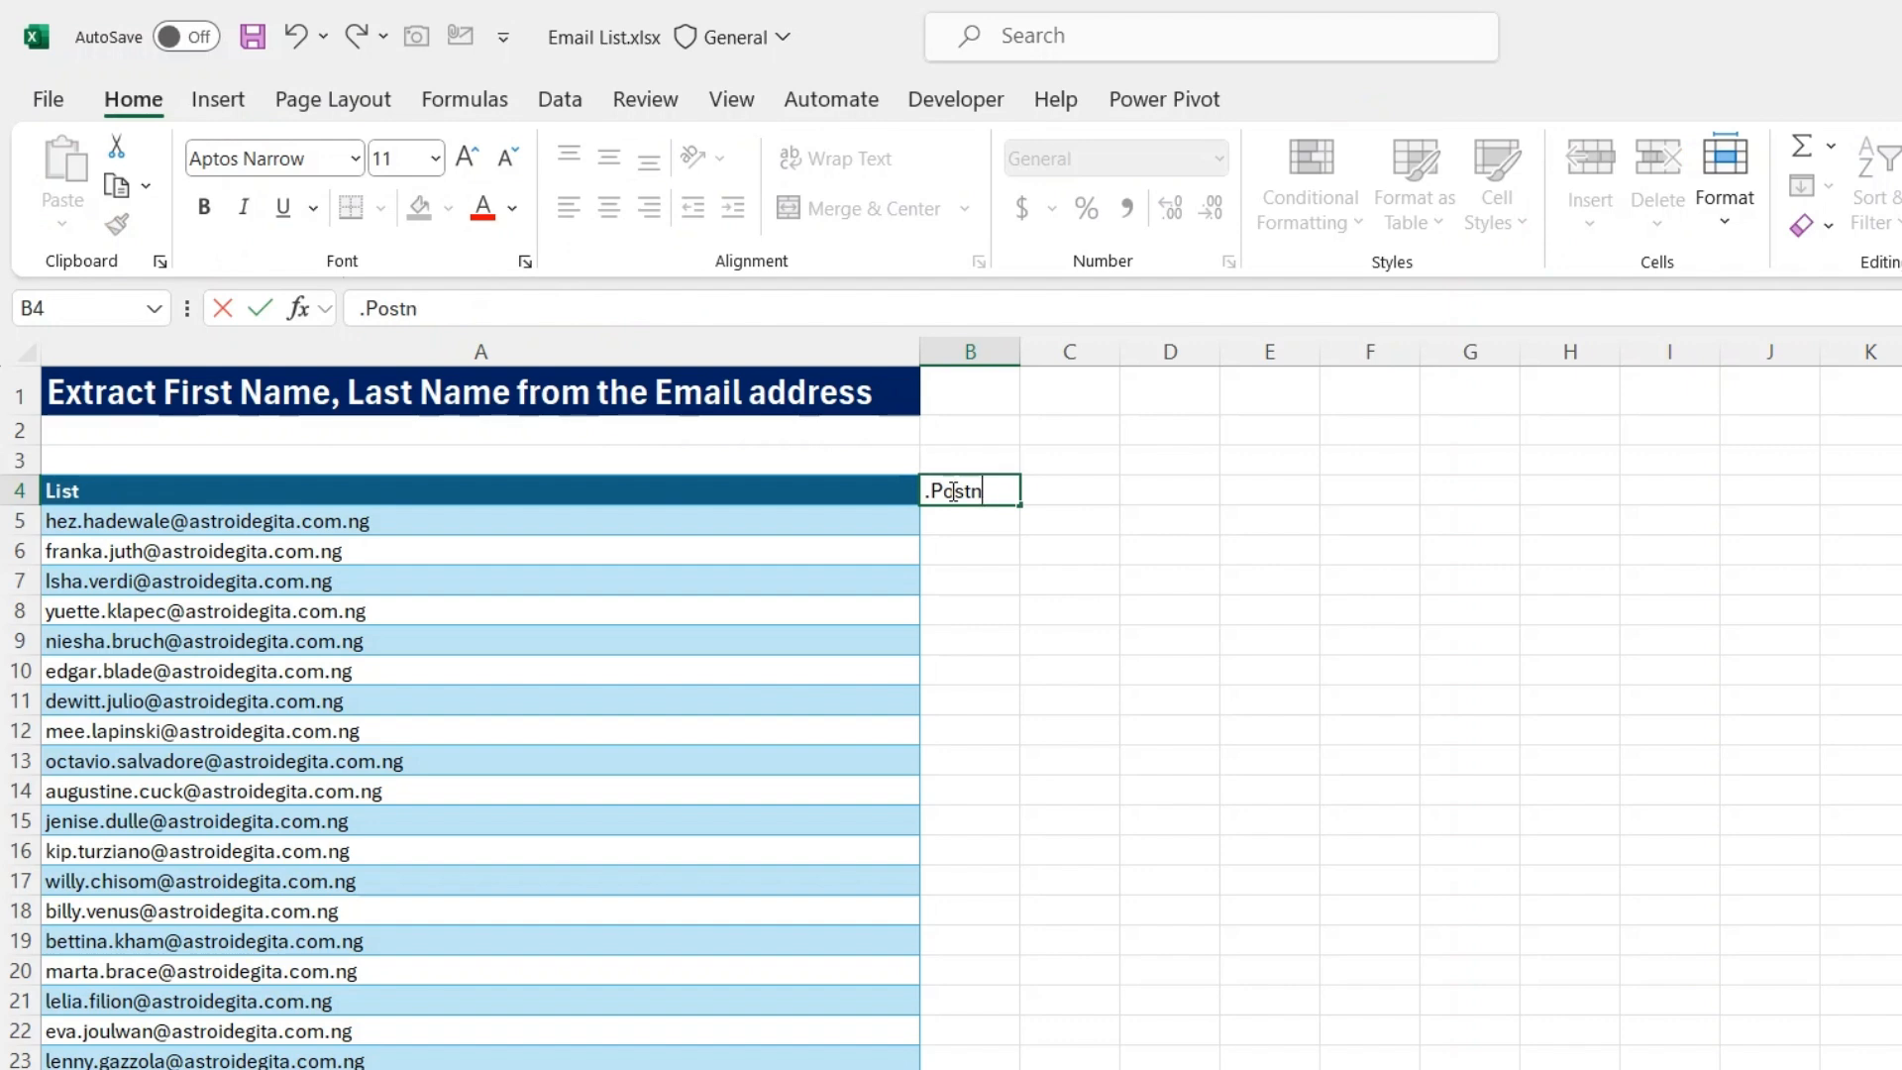
key("Return")
type("=find")
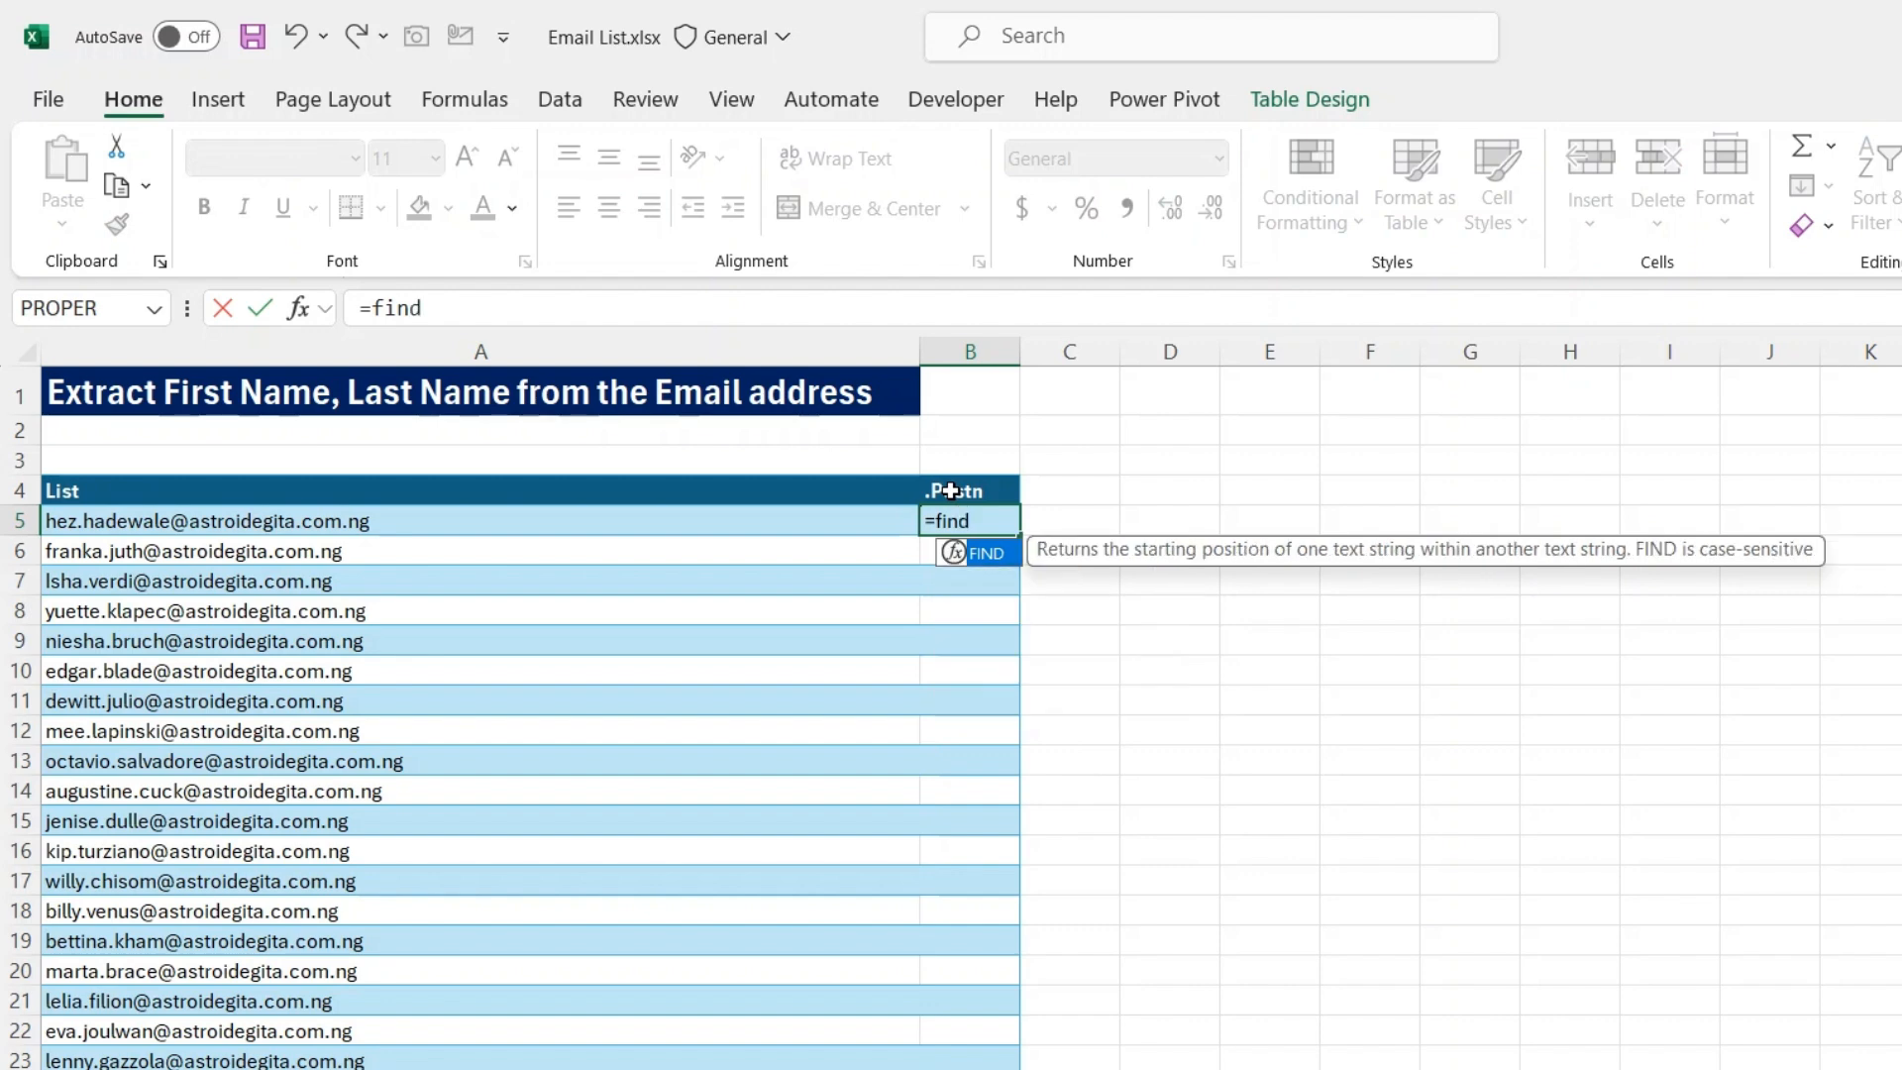
key("Tab")
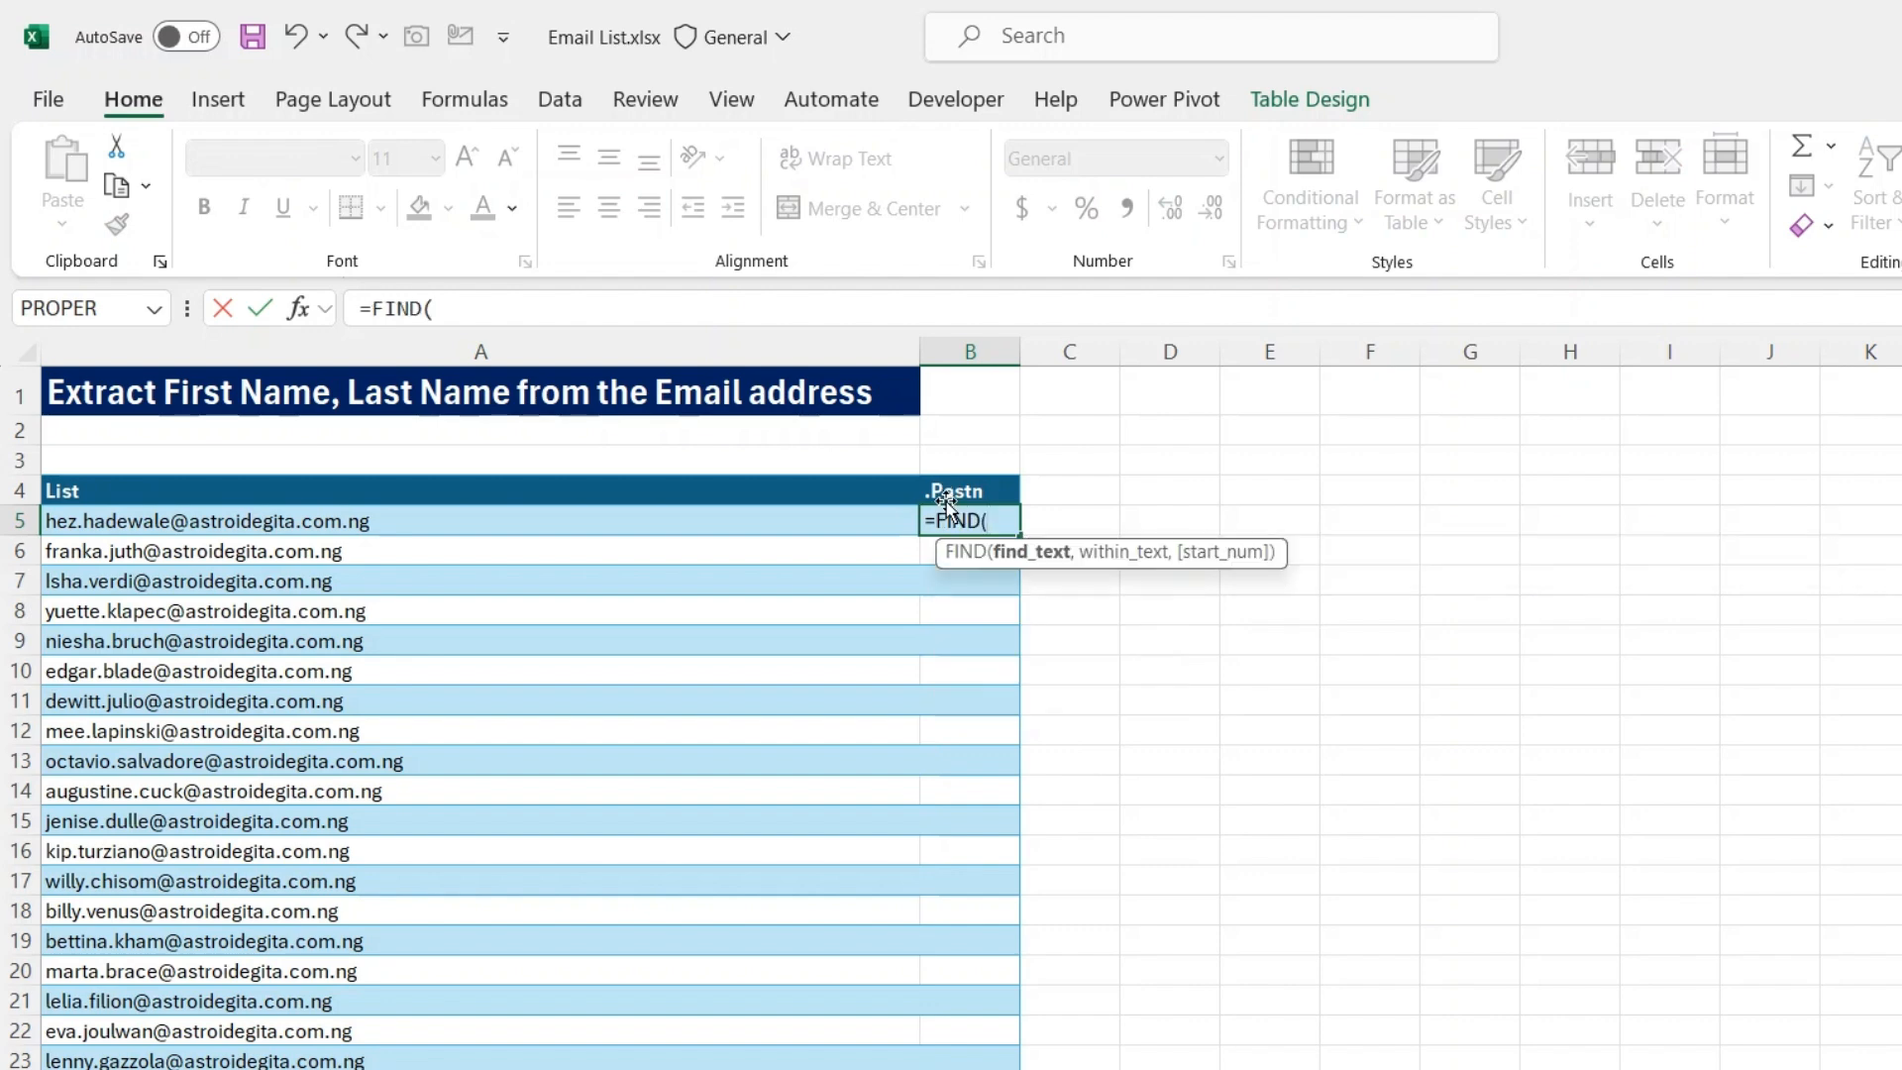
type("\".\",")
left_click(865, 517)
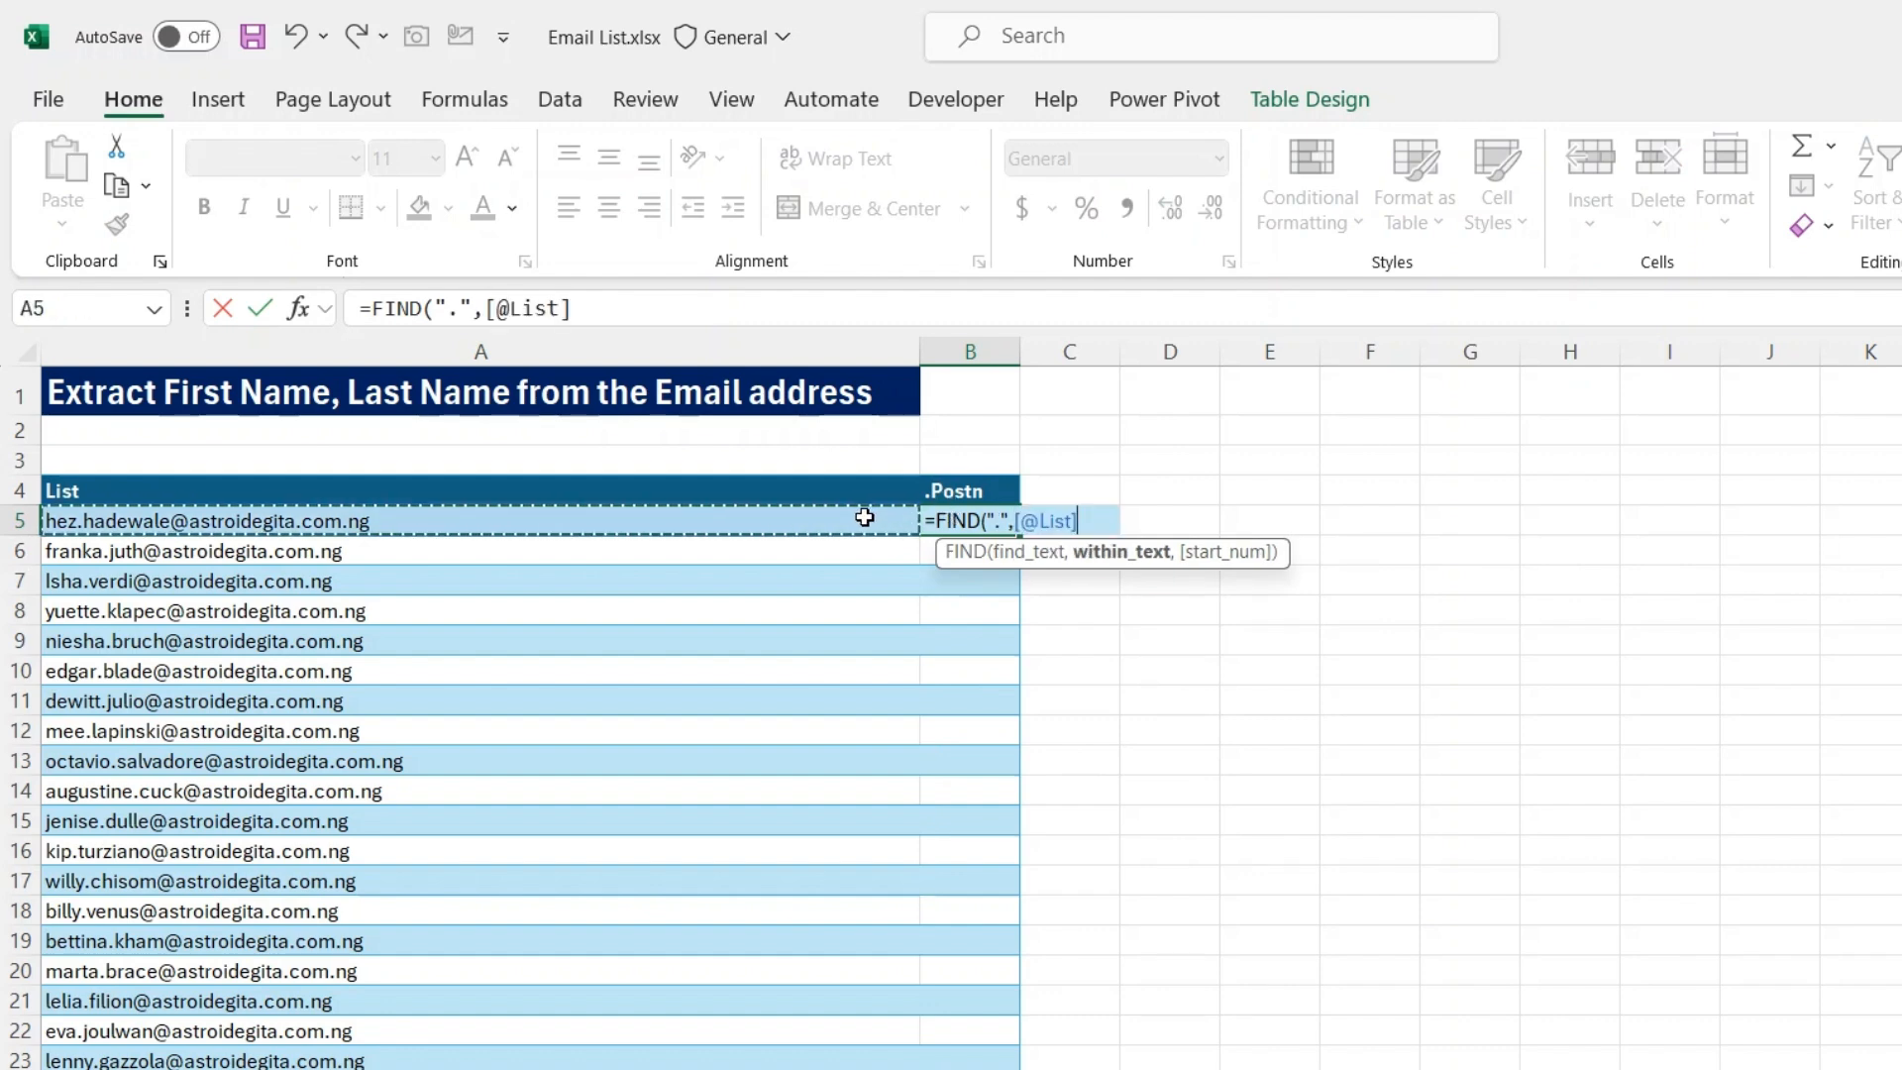
type(")")
key("Return")
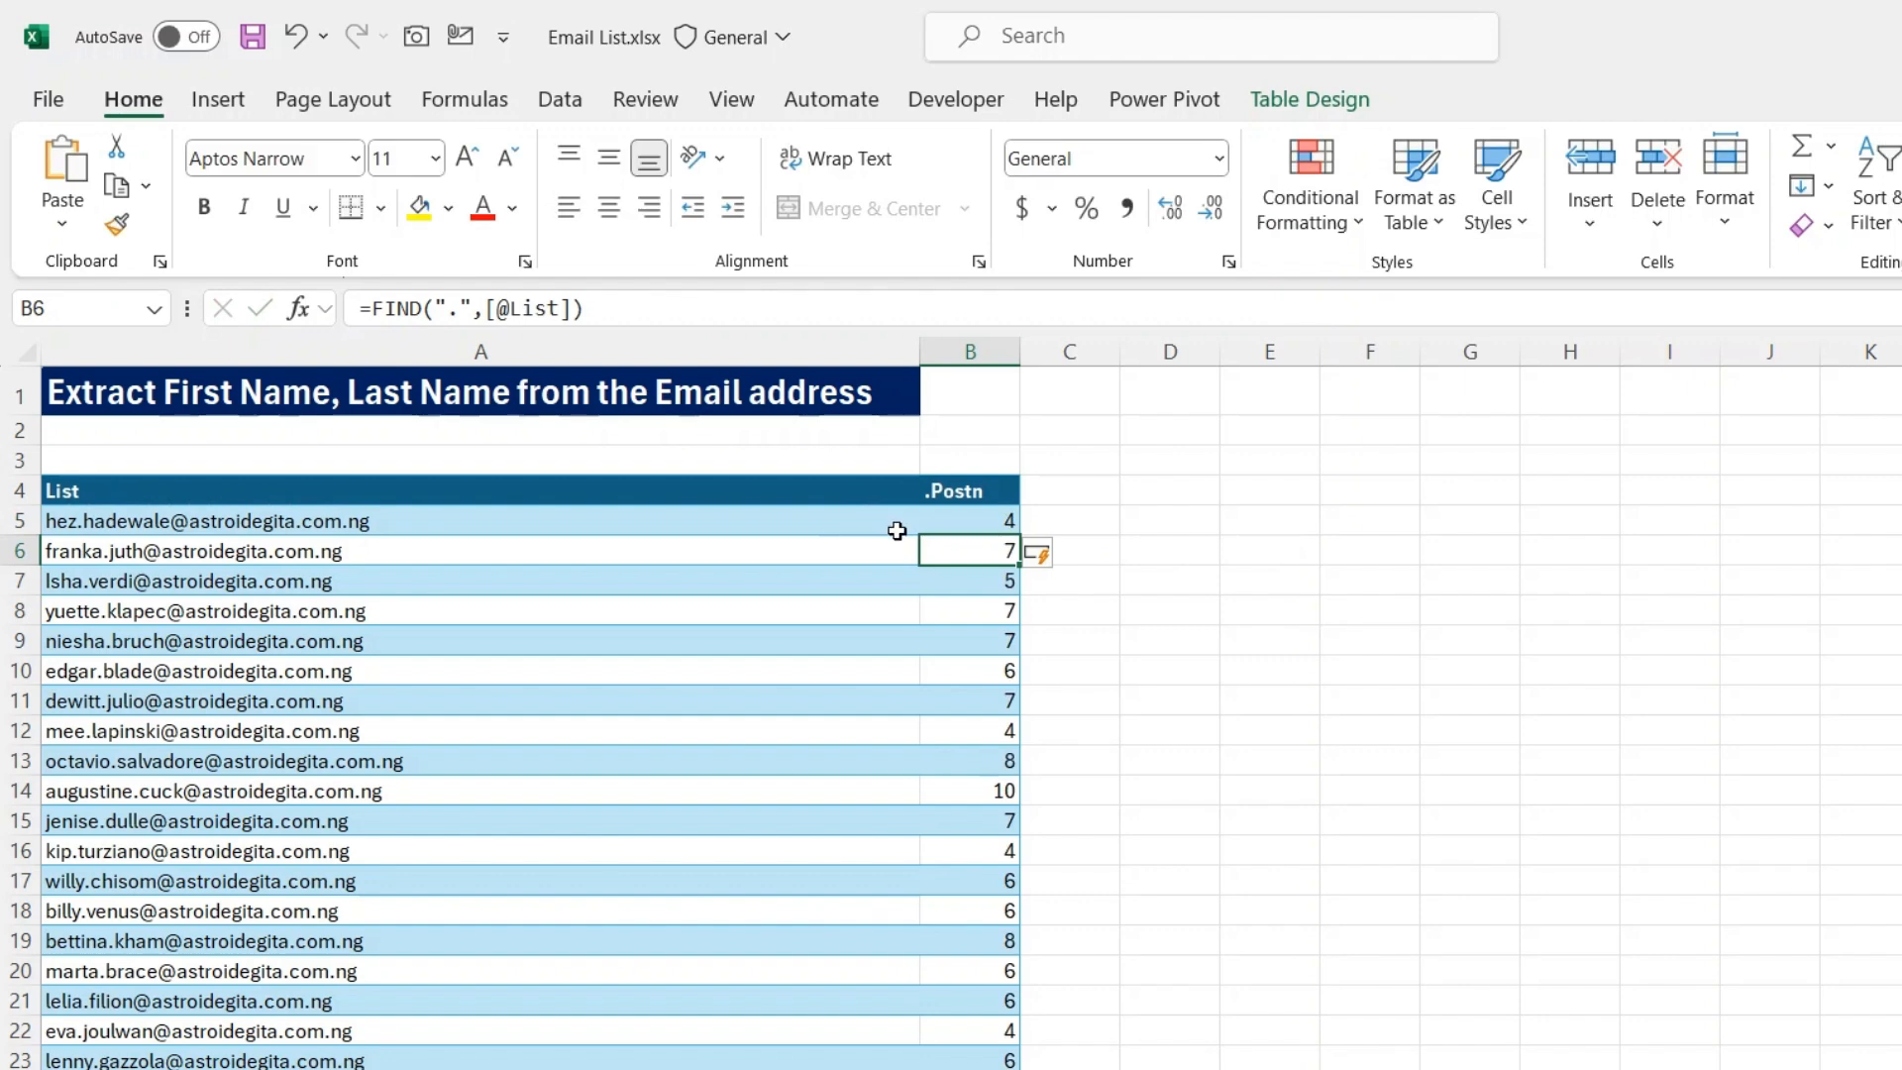
left_click(1078, 487)
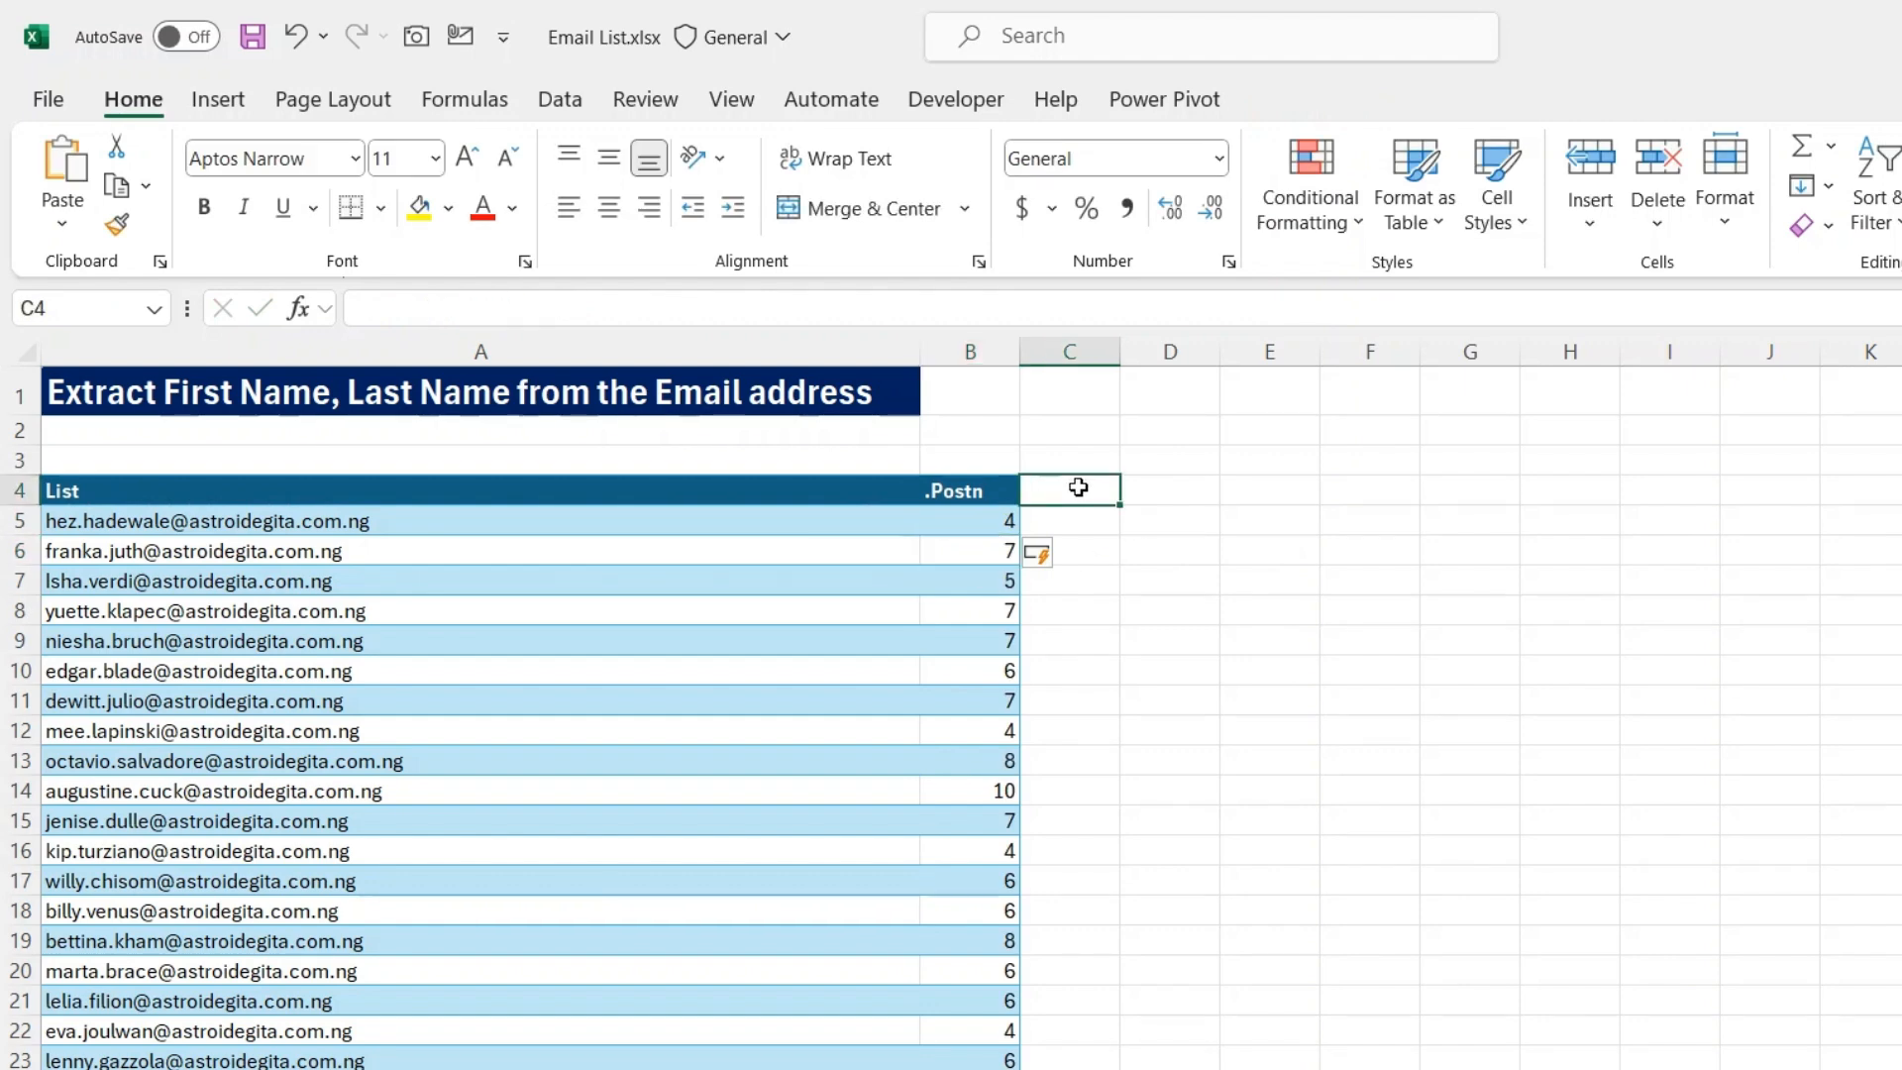
type("'@Post")
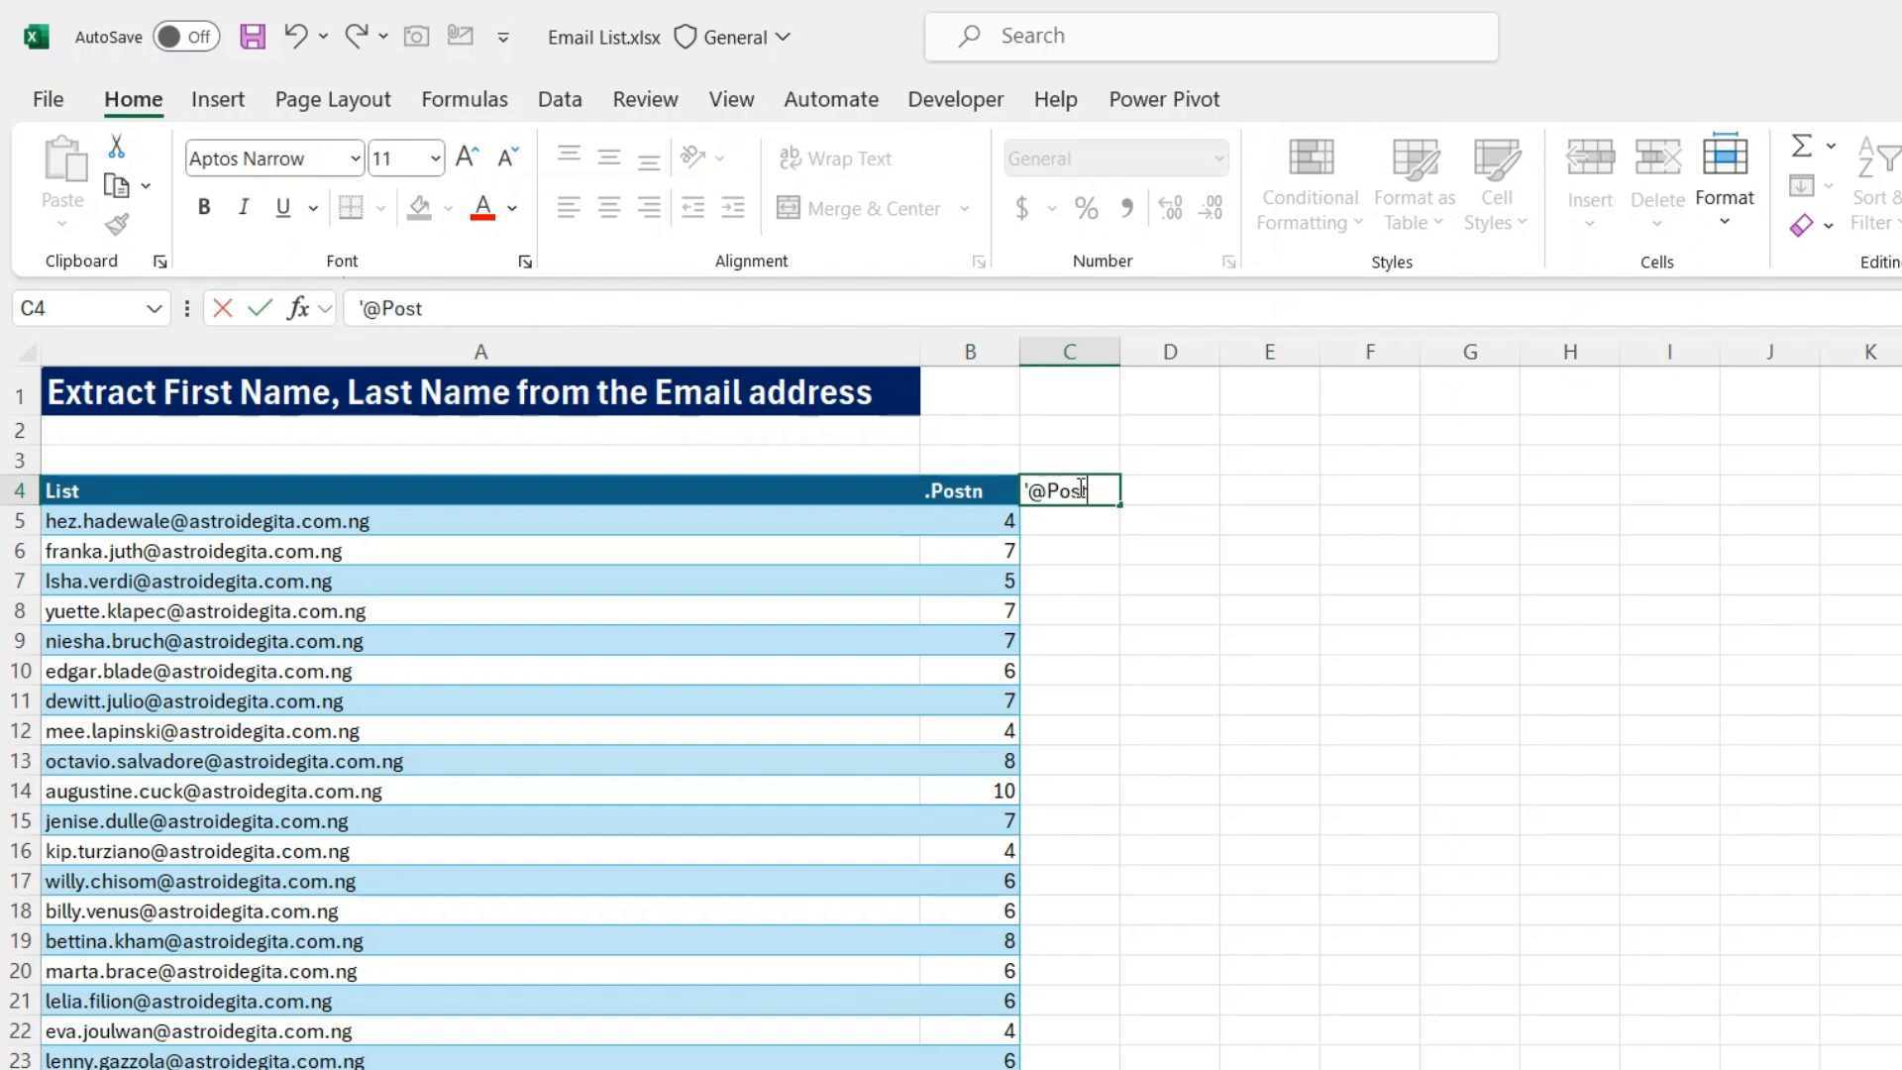
key("Return")
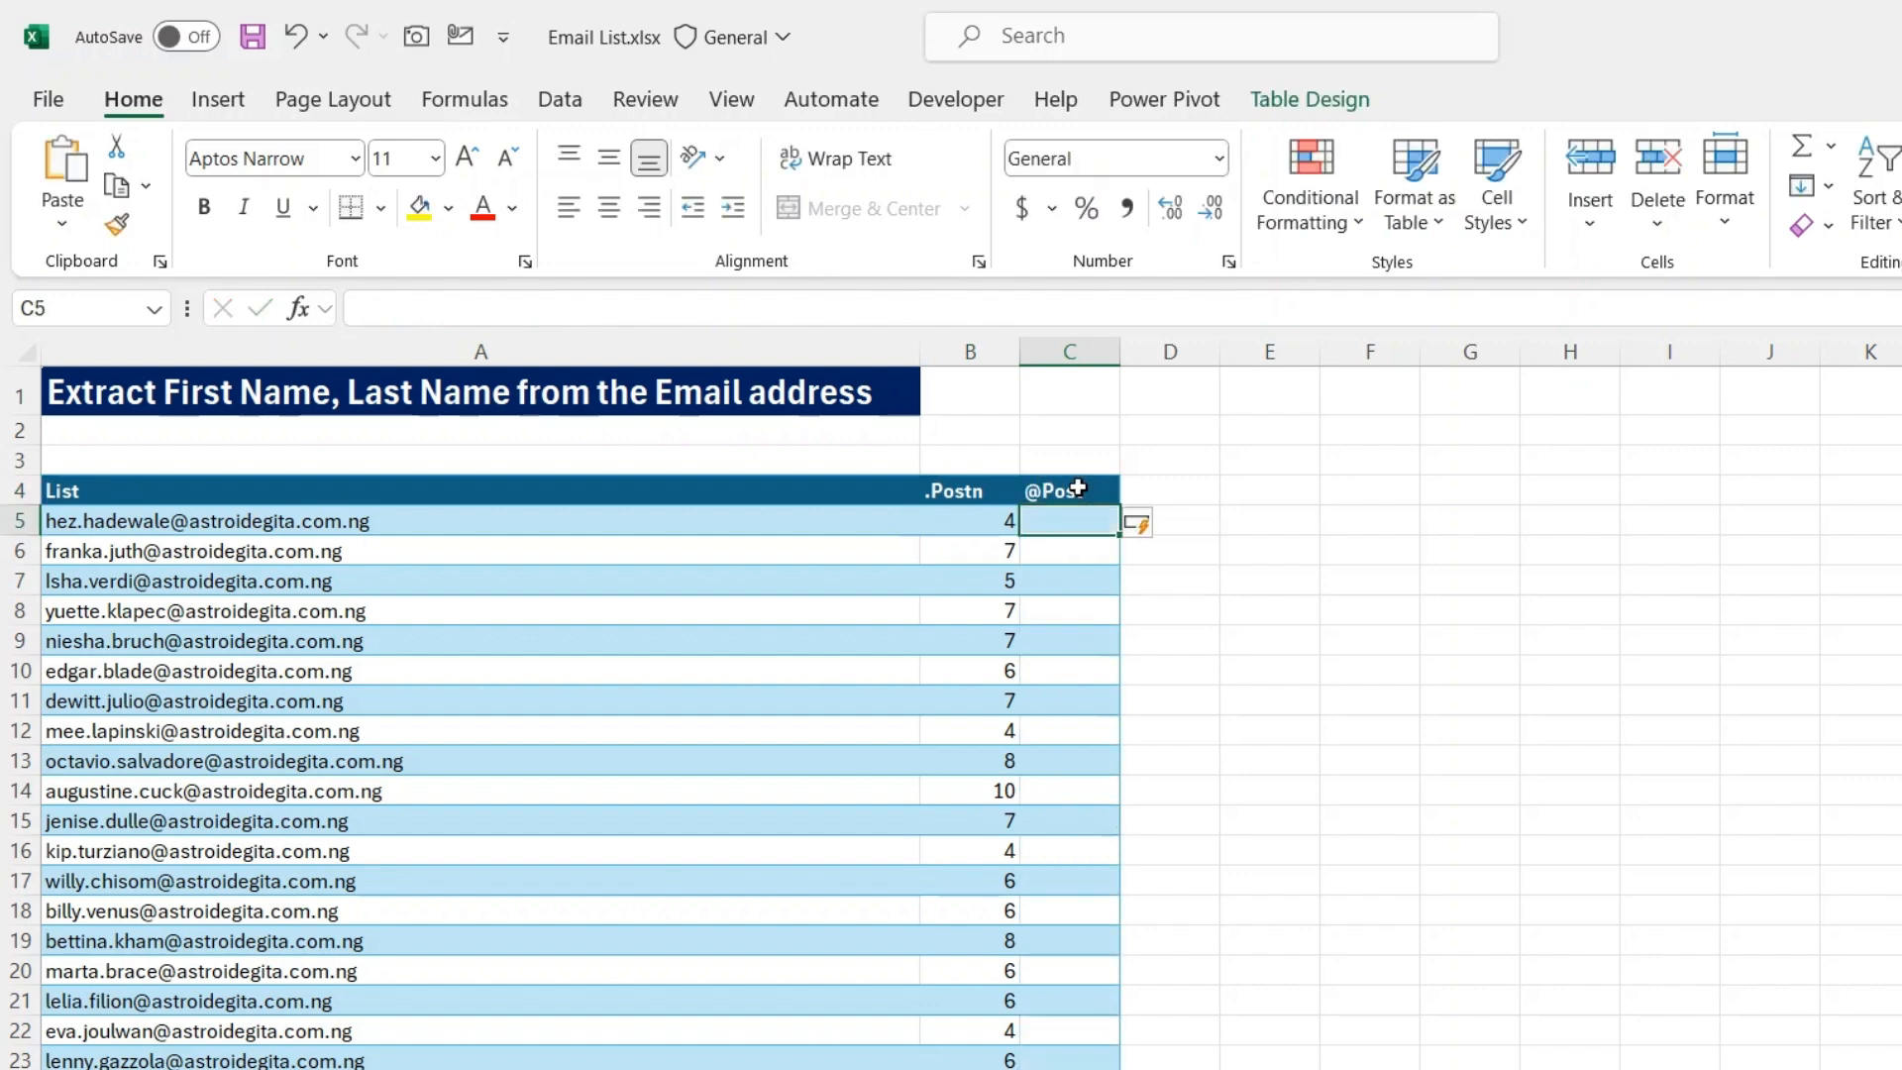
type("=")
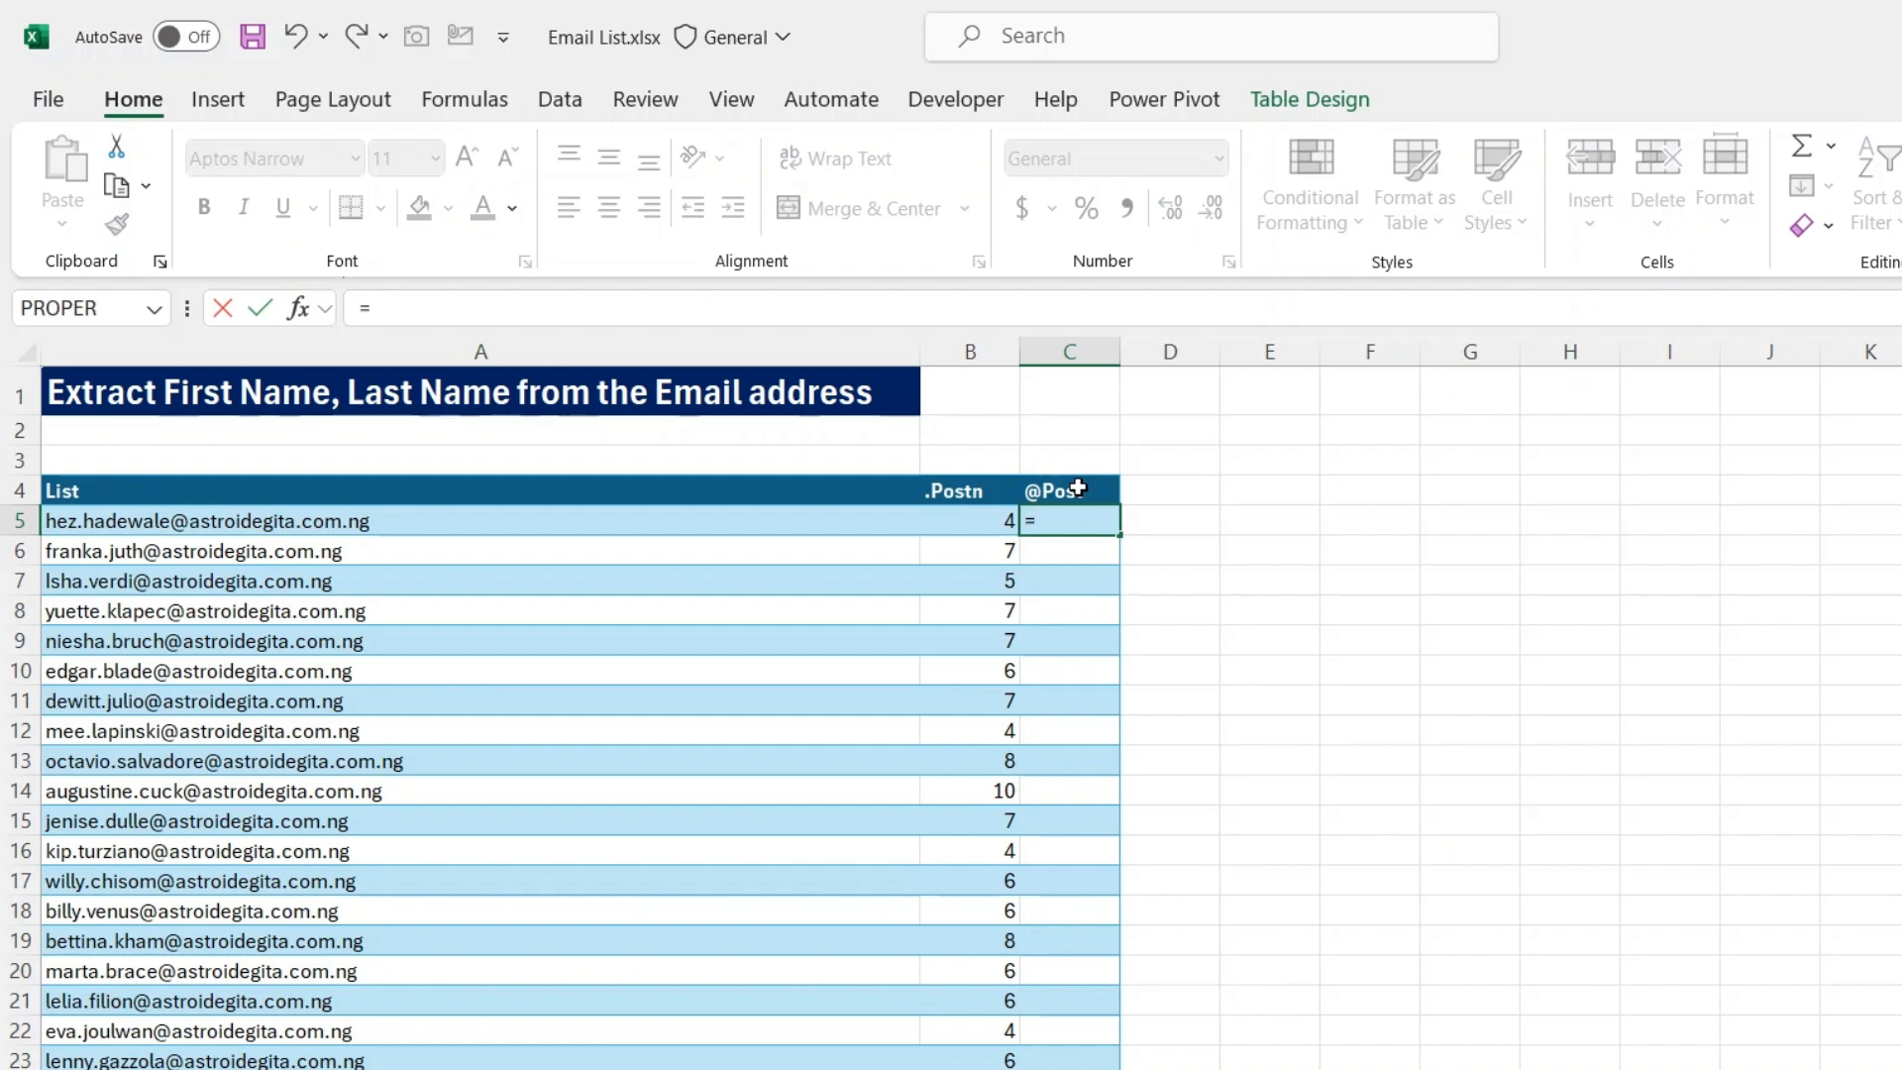
type("Find")
key("Tab")
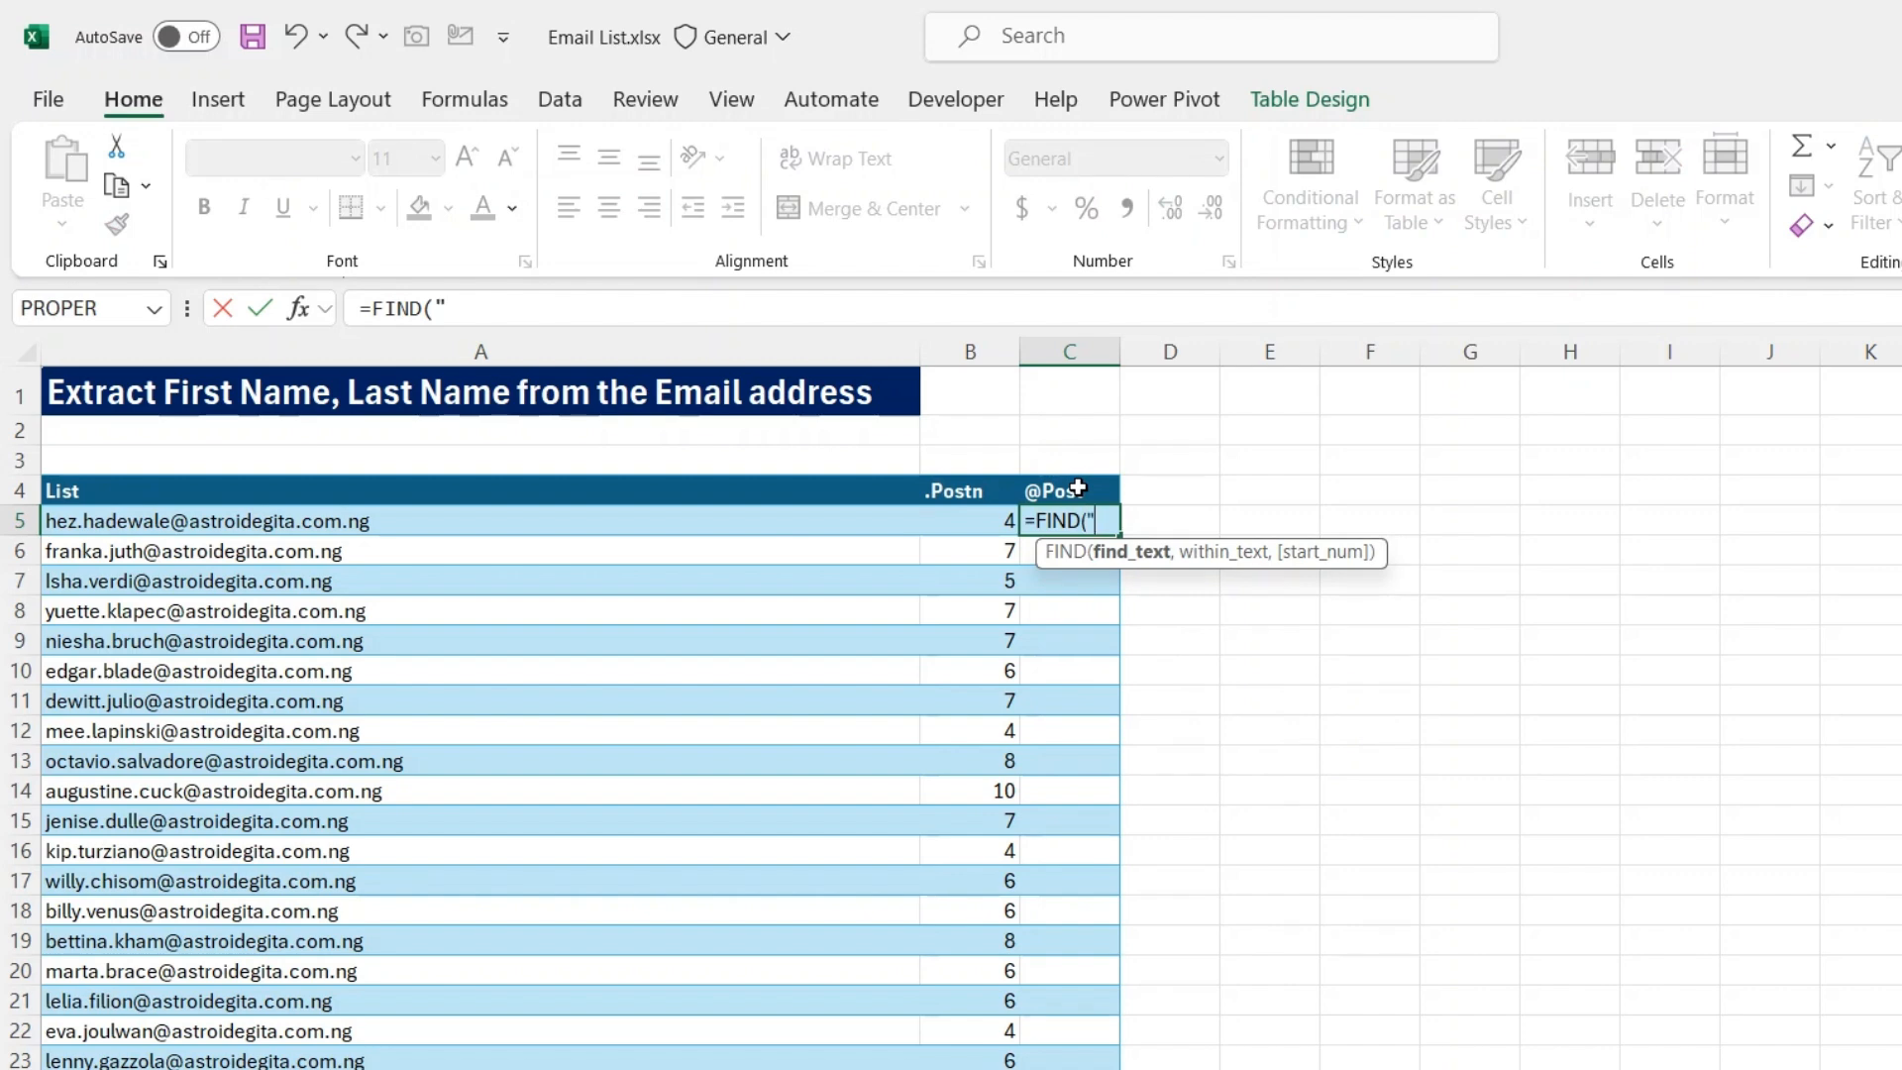
type("\"@\",")
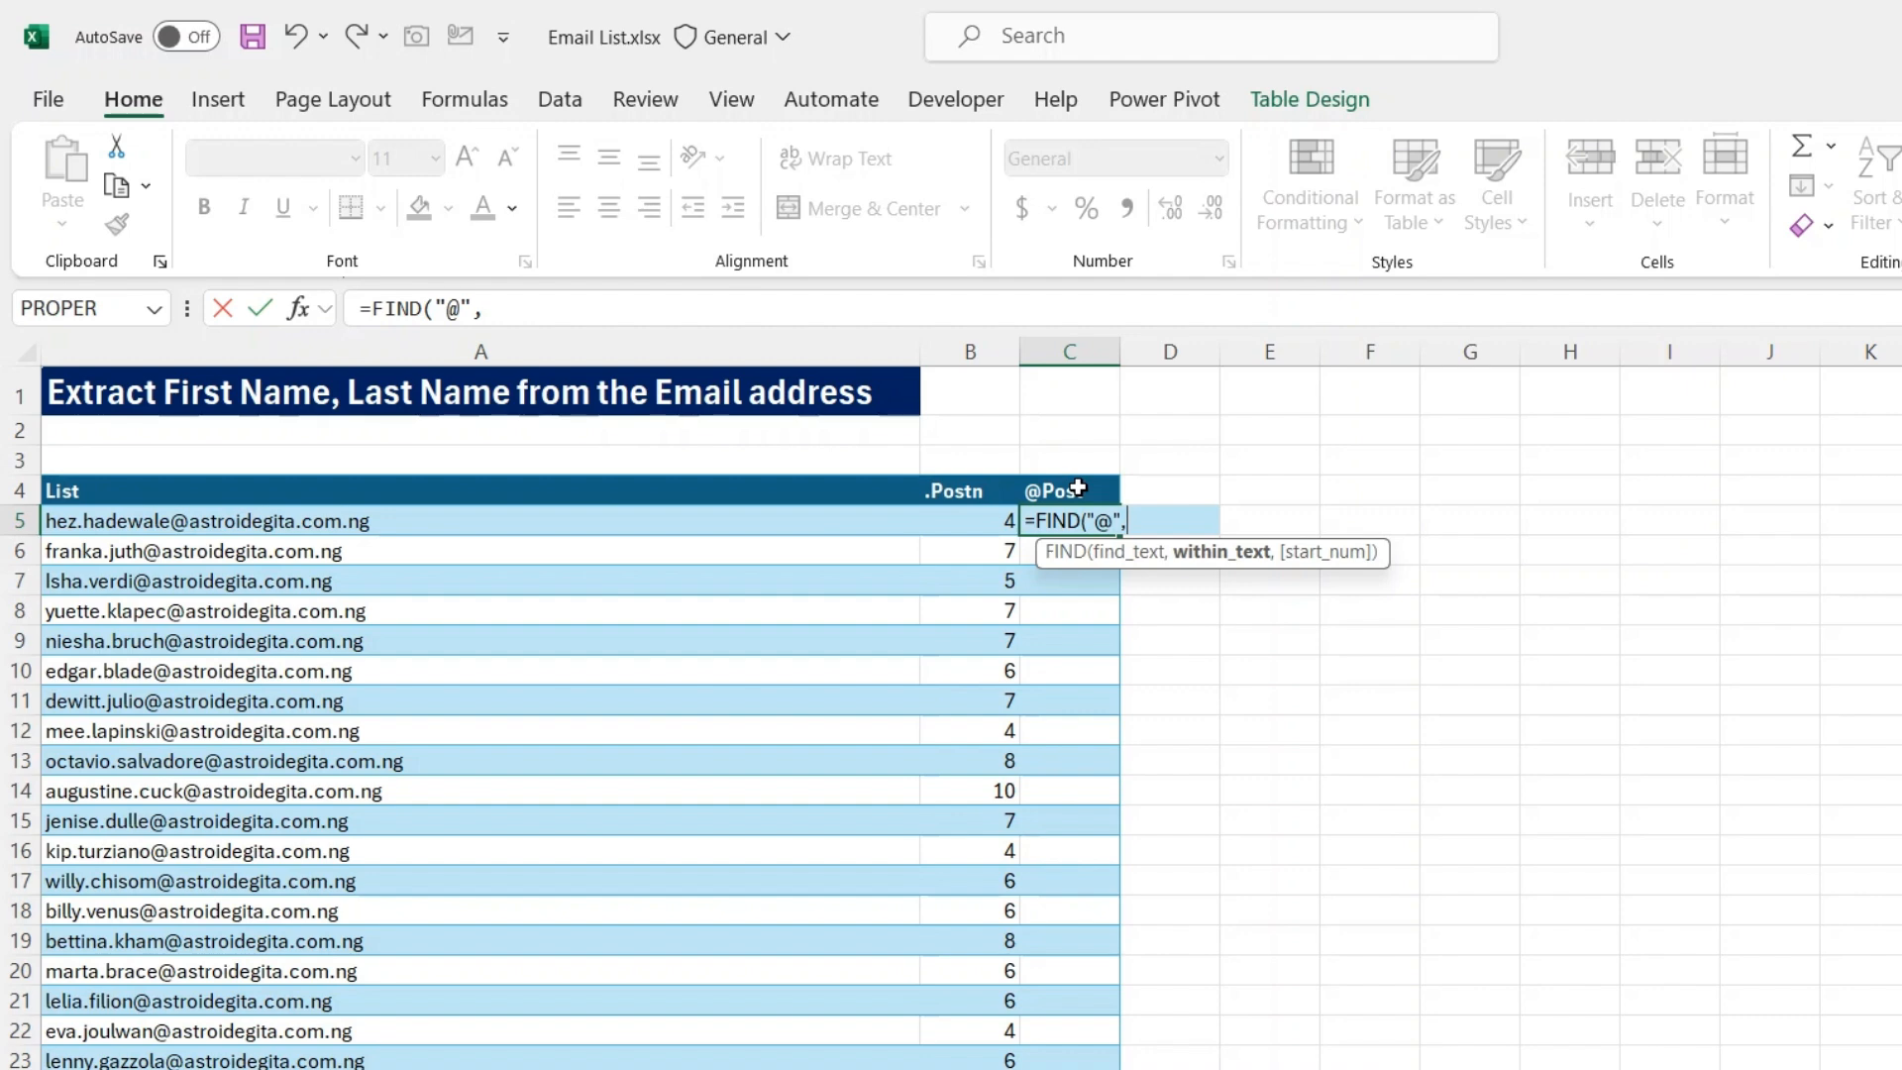
left_click(902, 524)
key("Return")
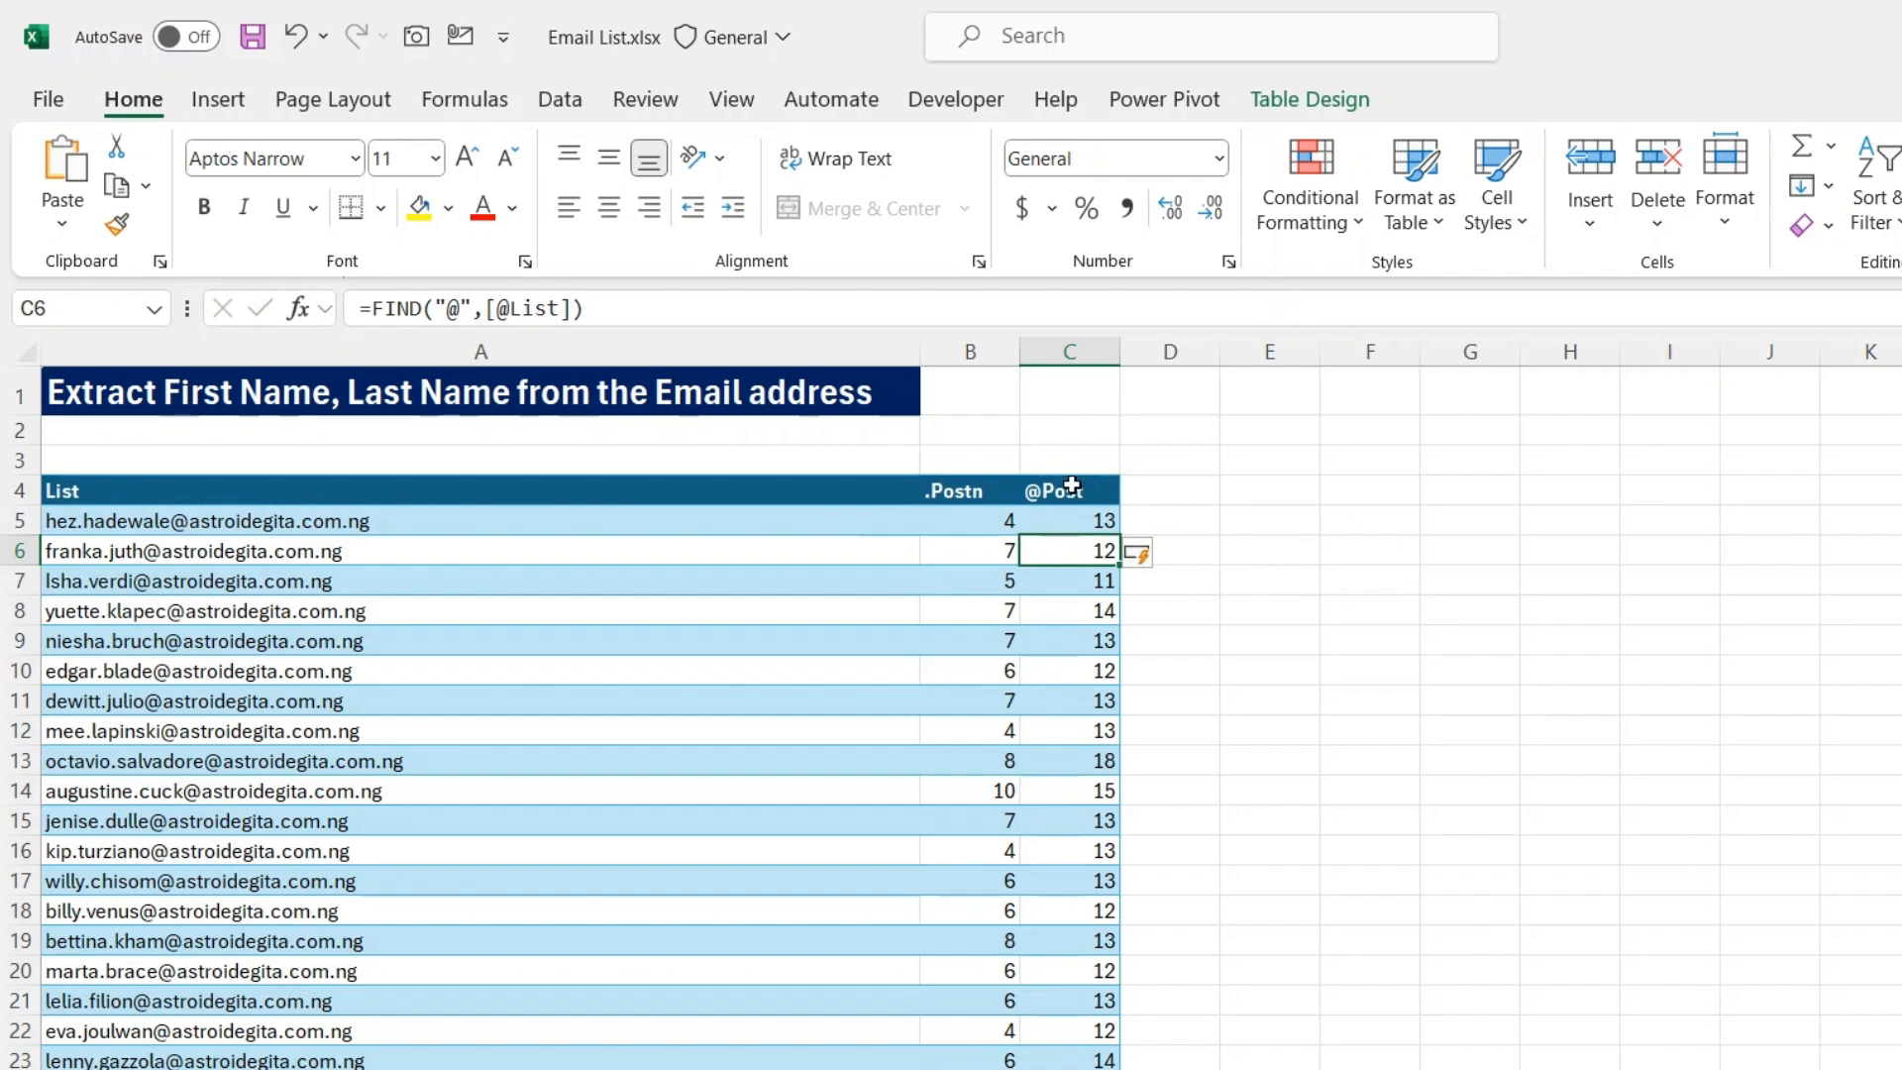
Step: Add a table column headed "First Name" in D4
left_click(1165, 495)
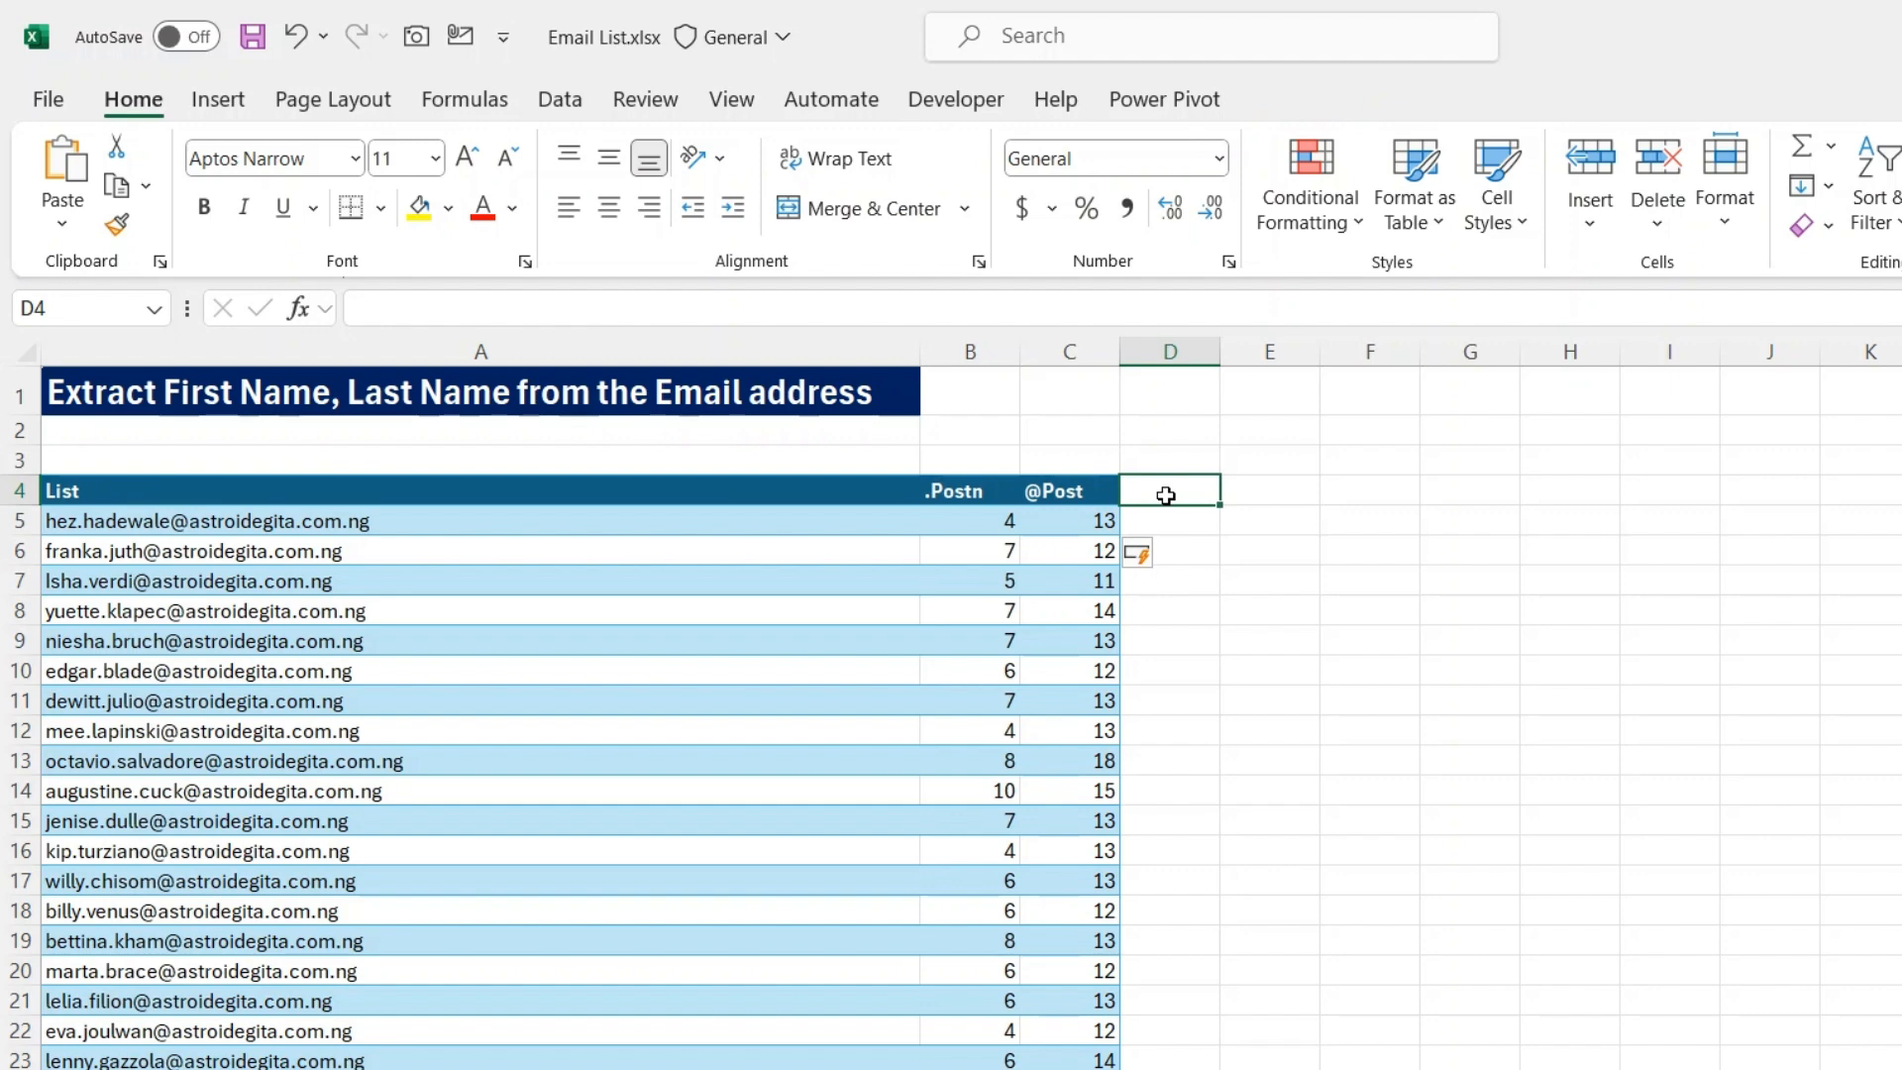
type("First")
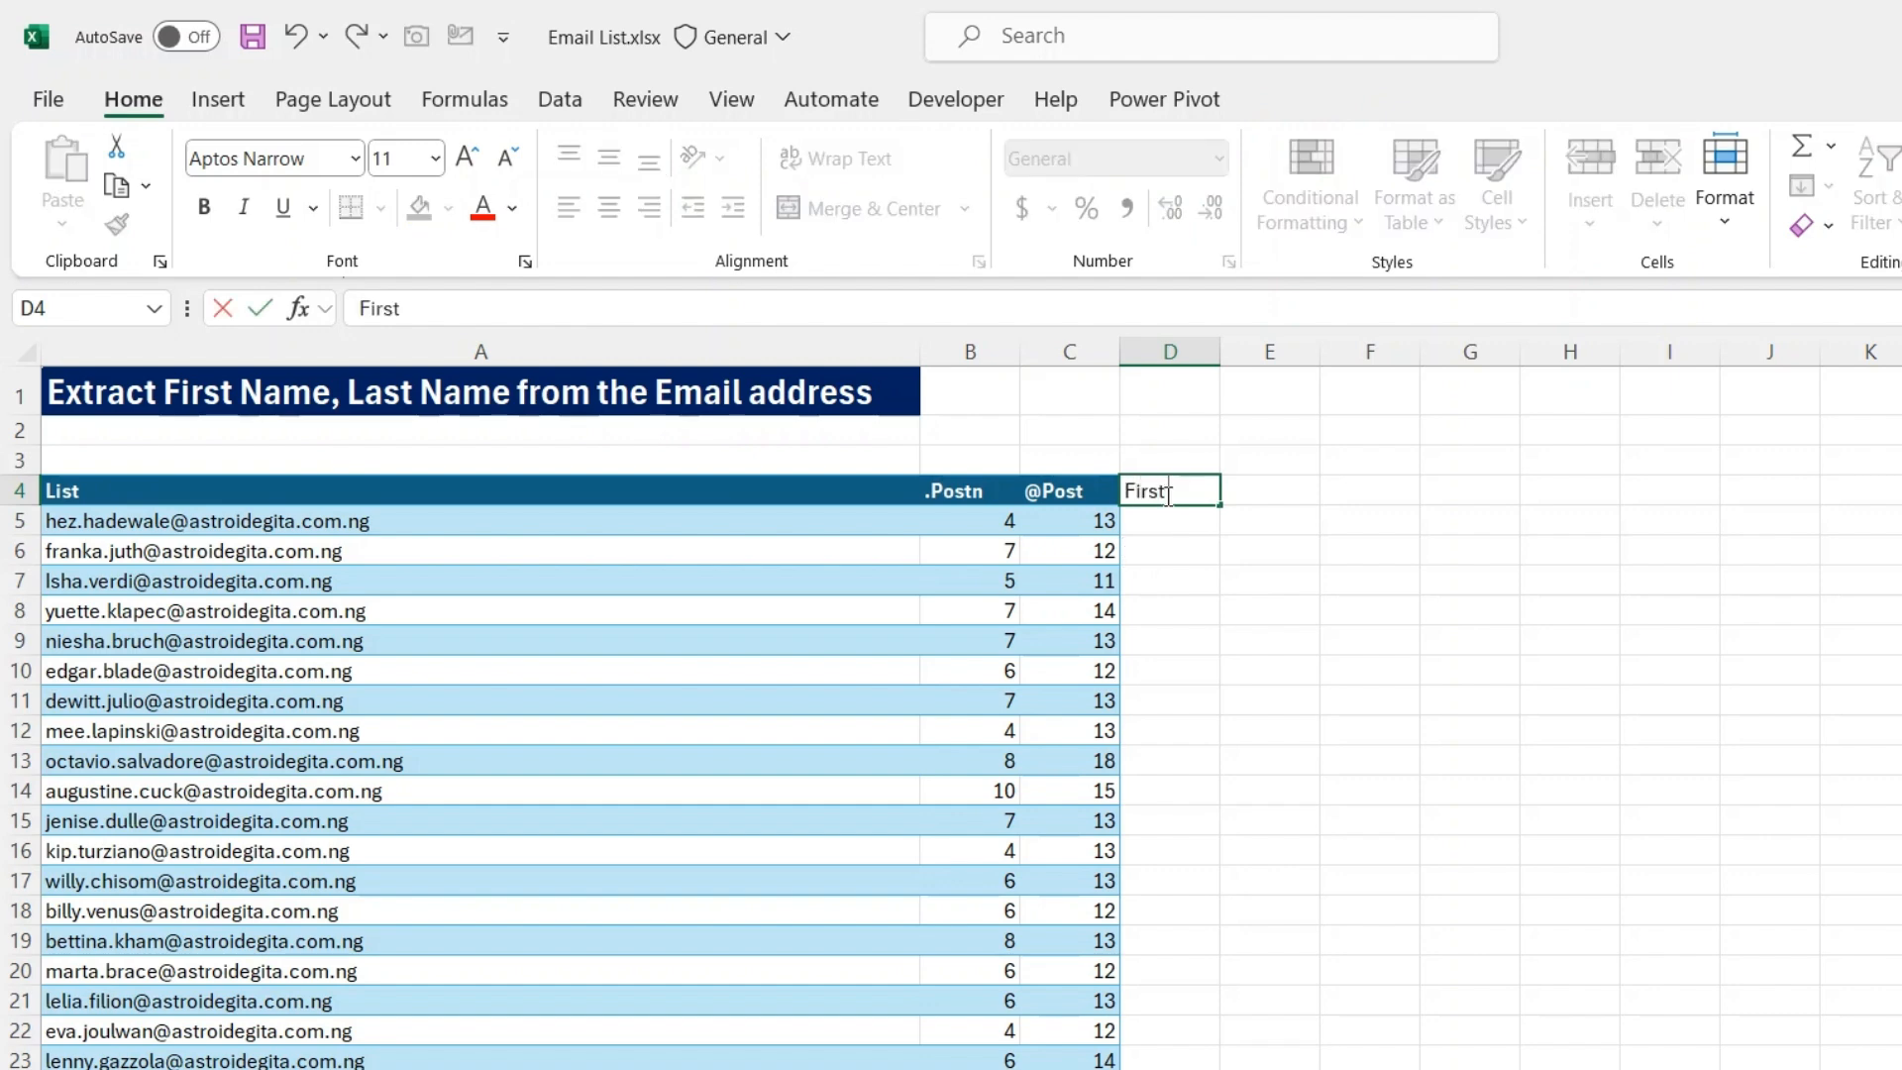
type(" Name")
key("Return")
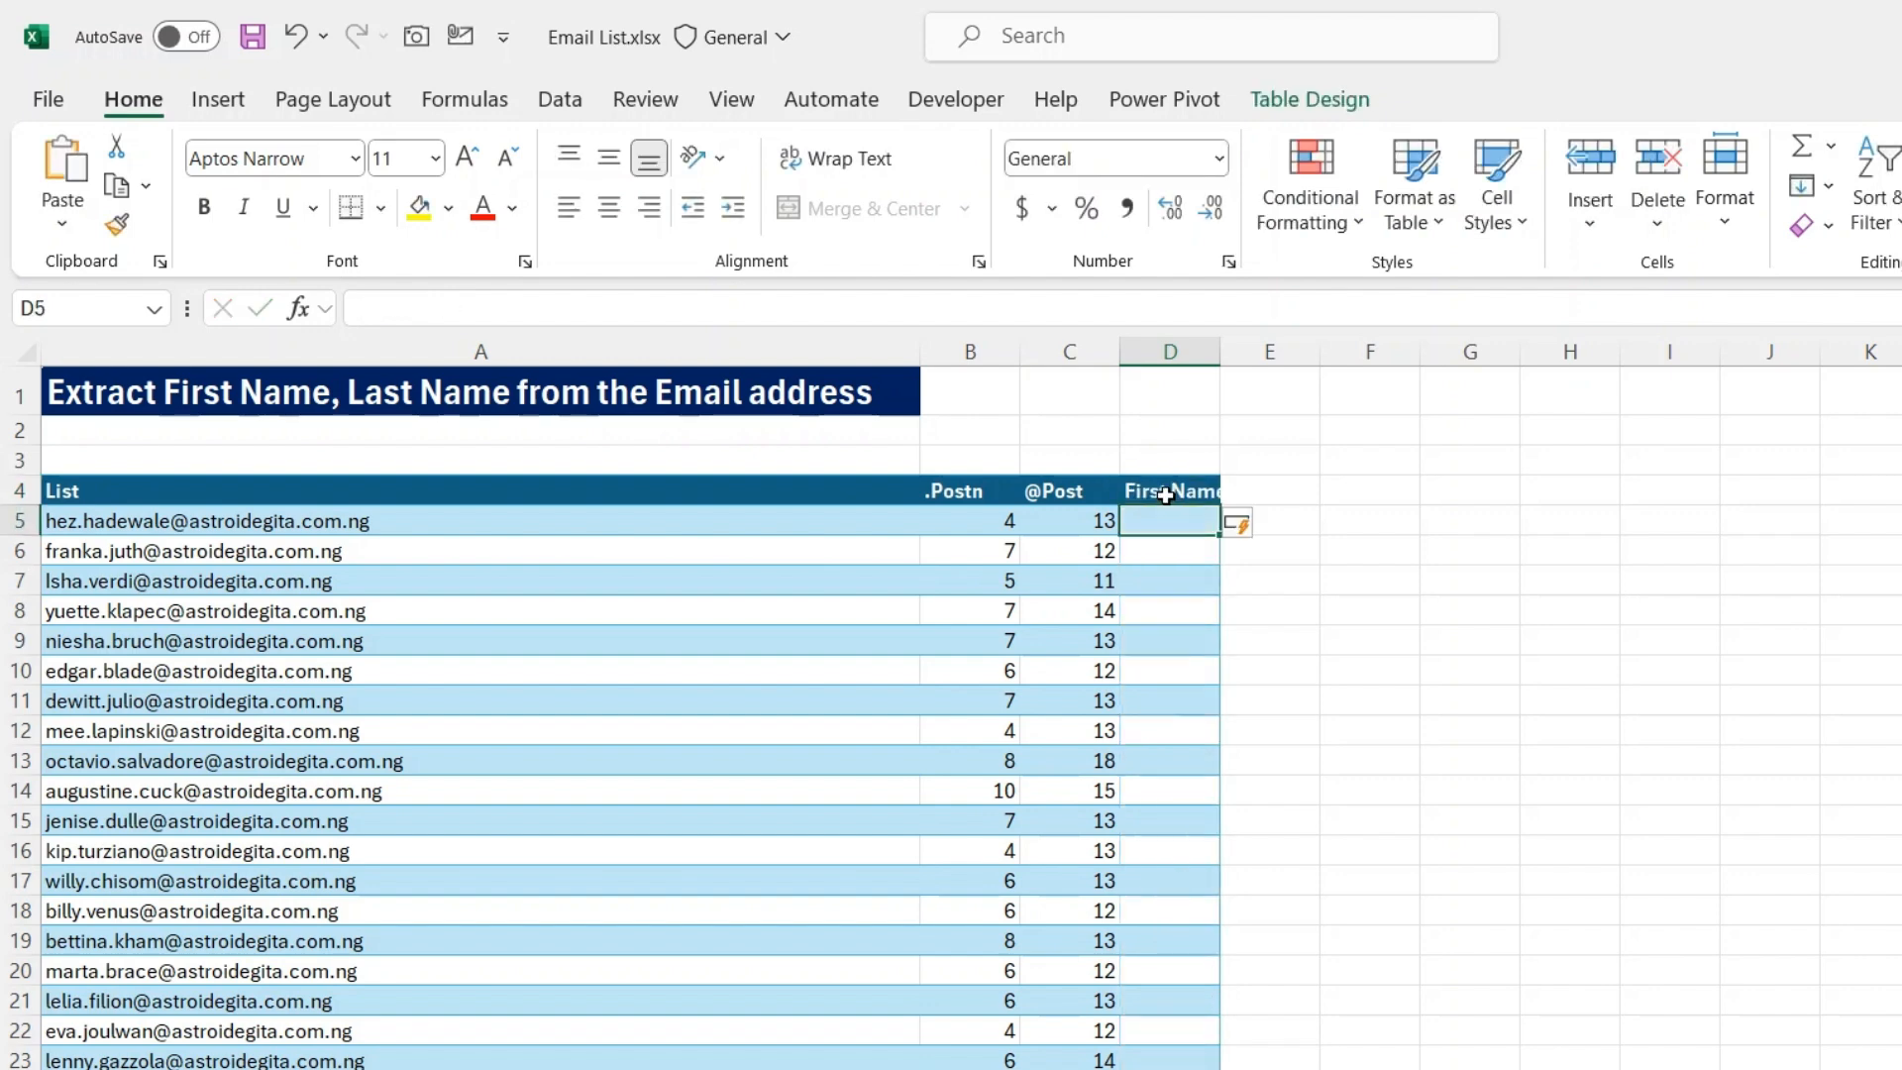
type("=")
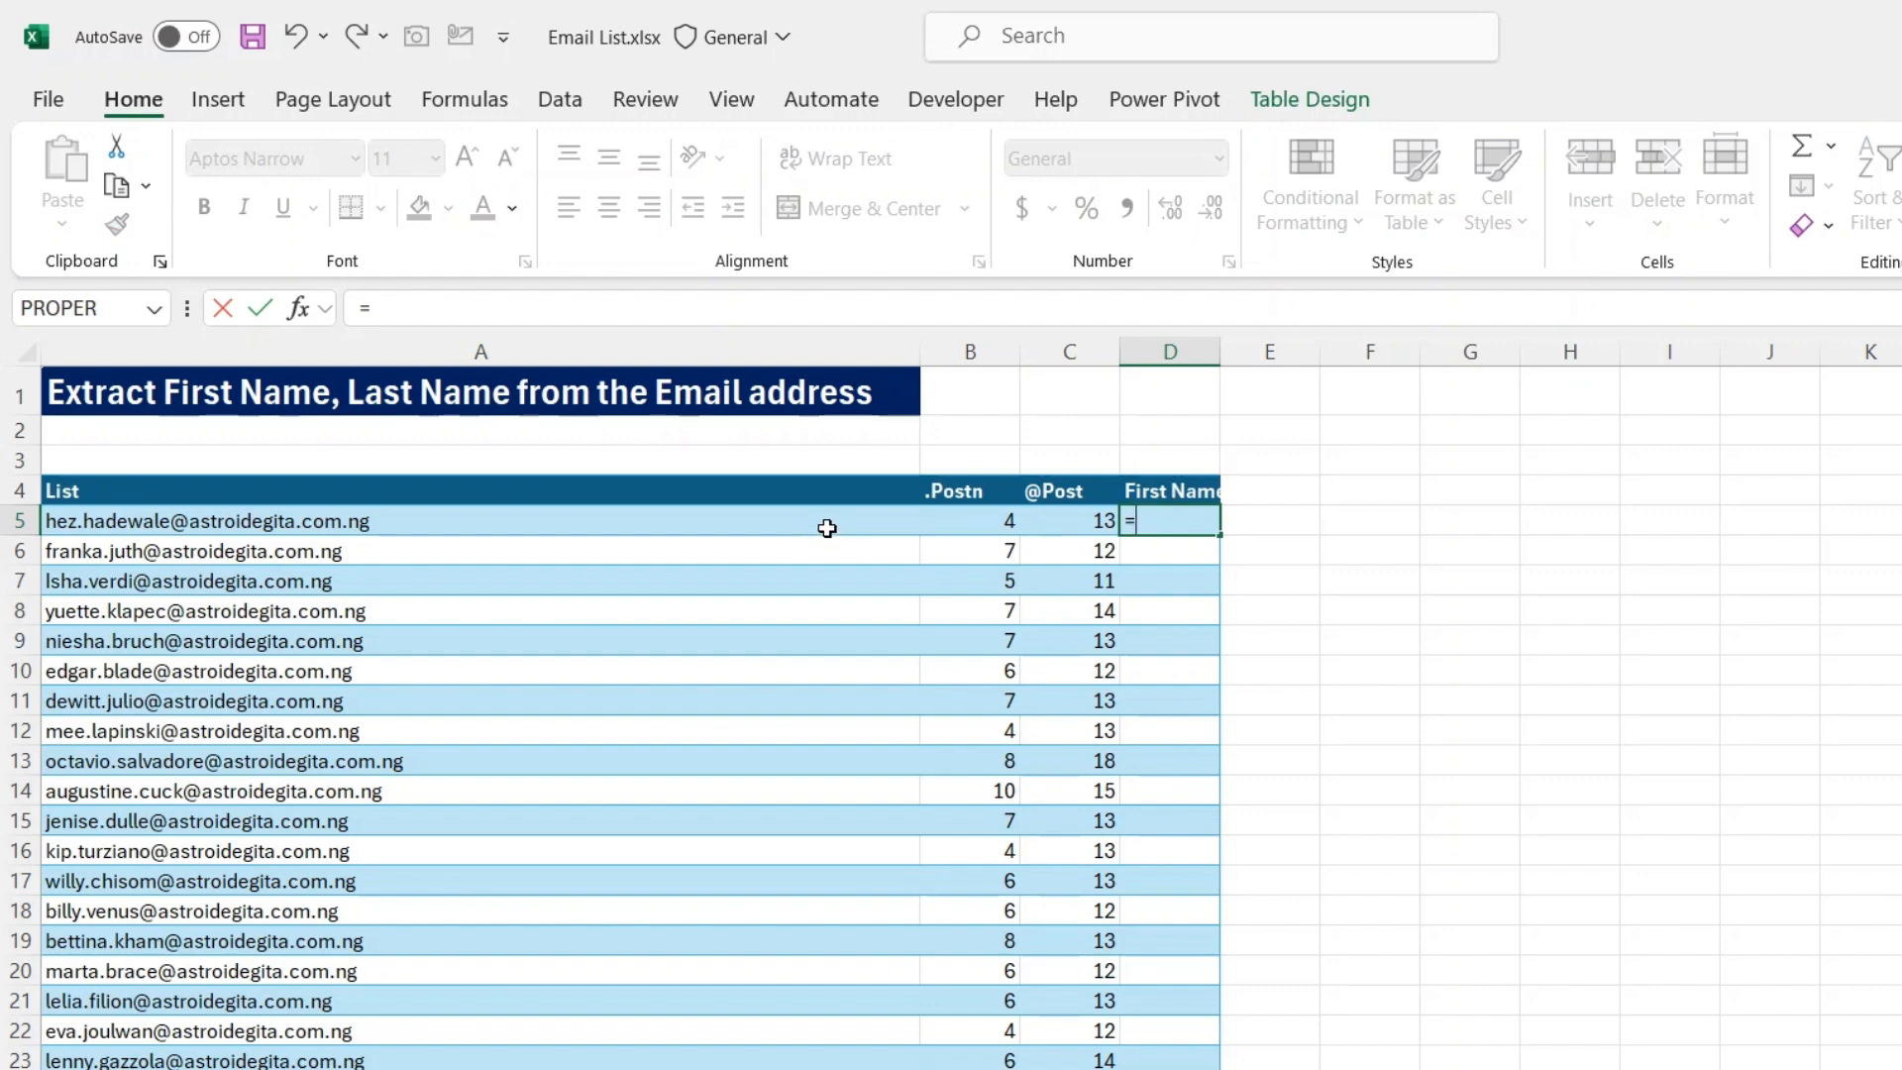
type("prop")
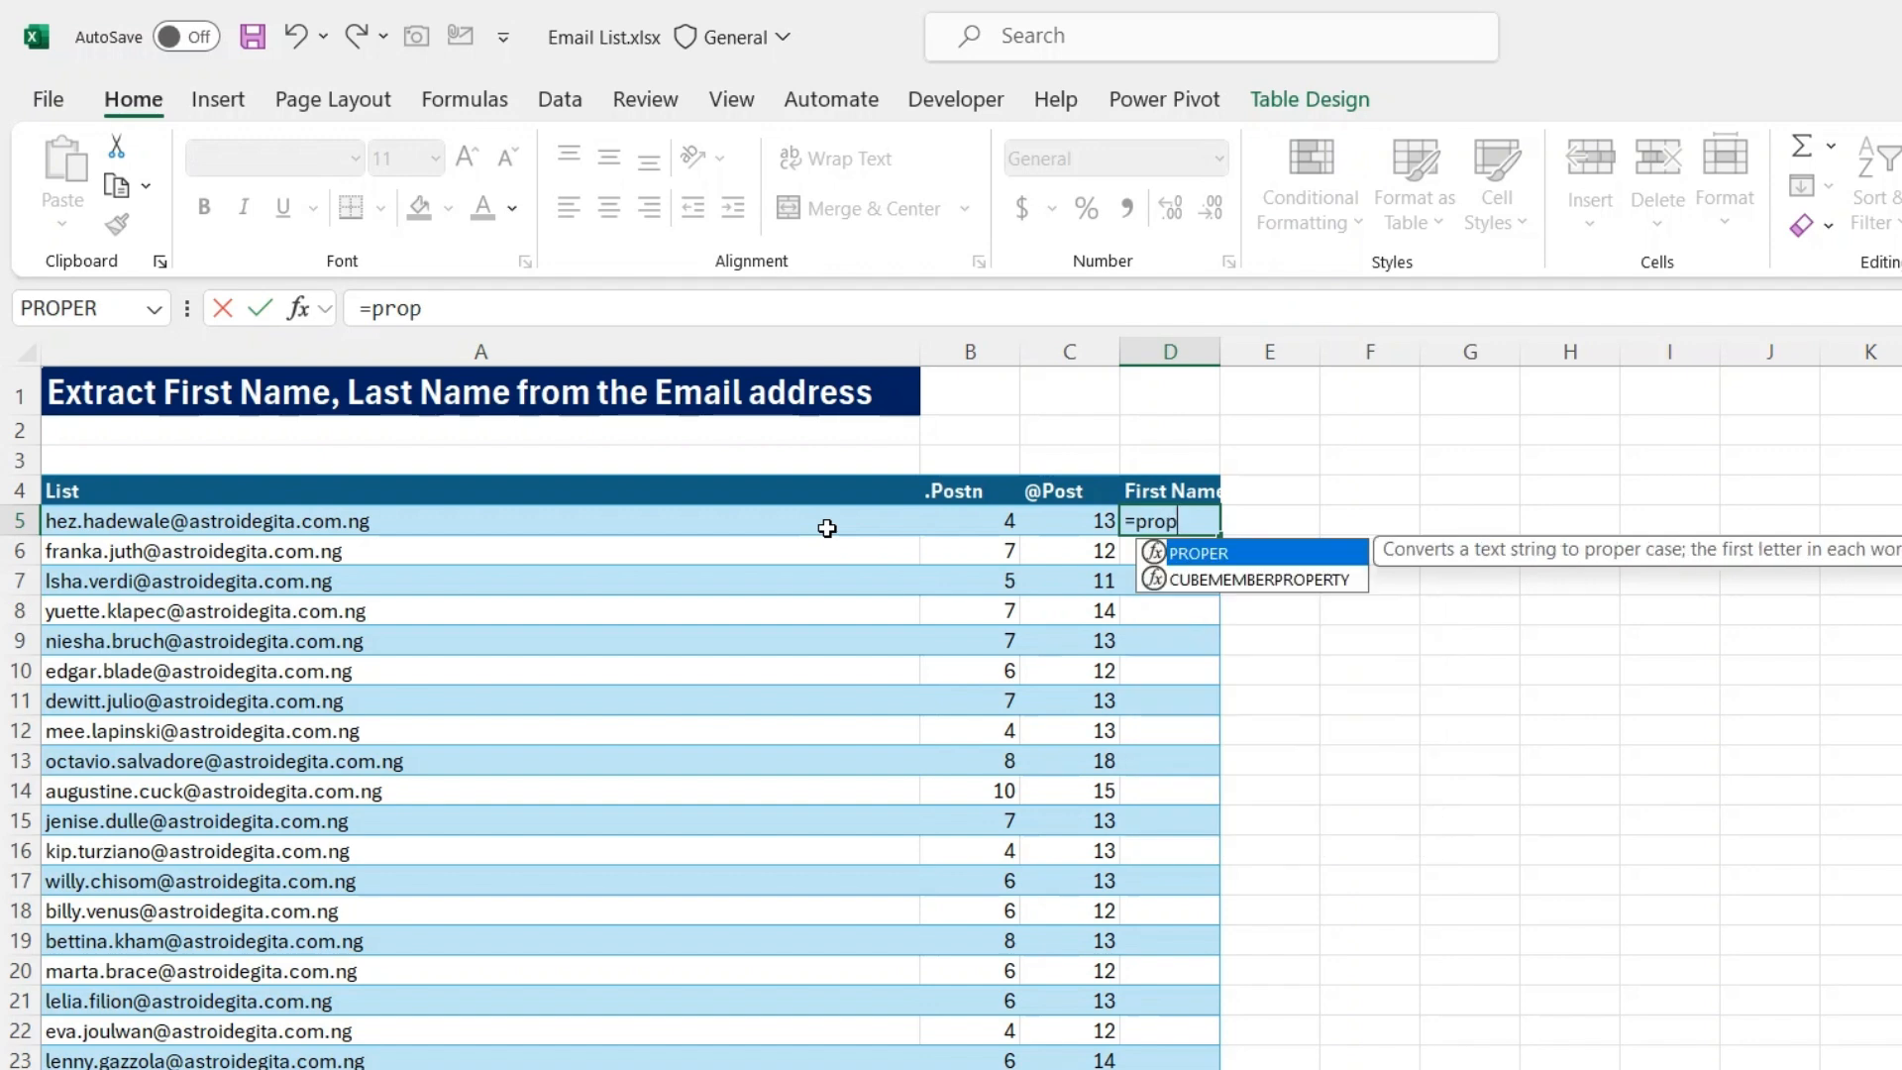
key("Tab")
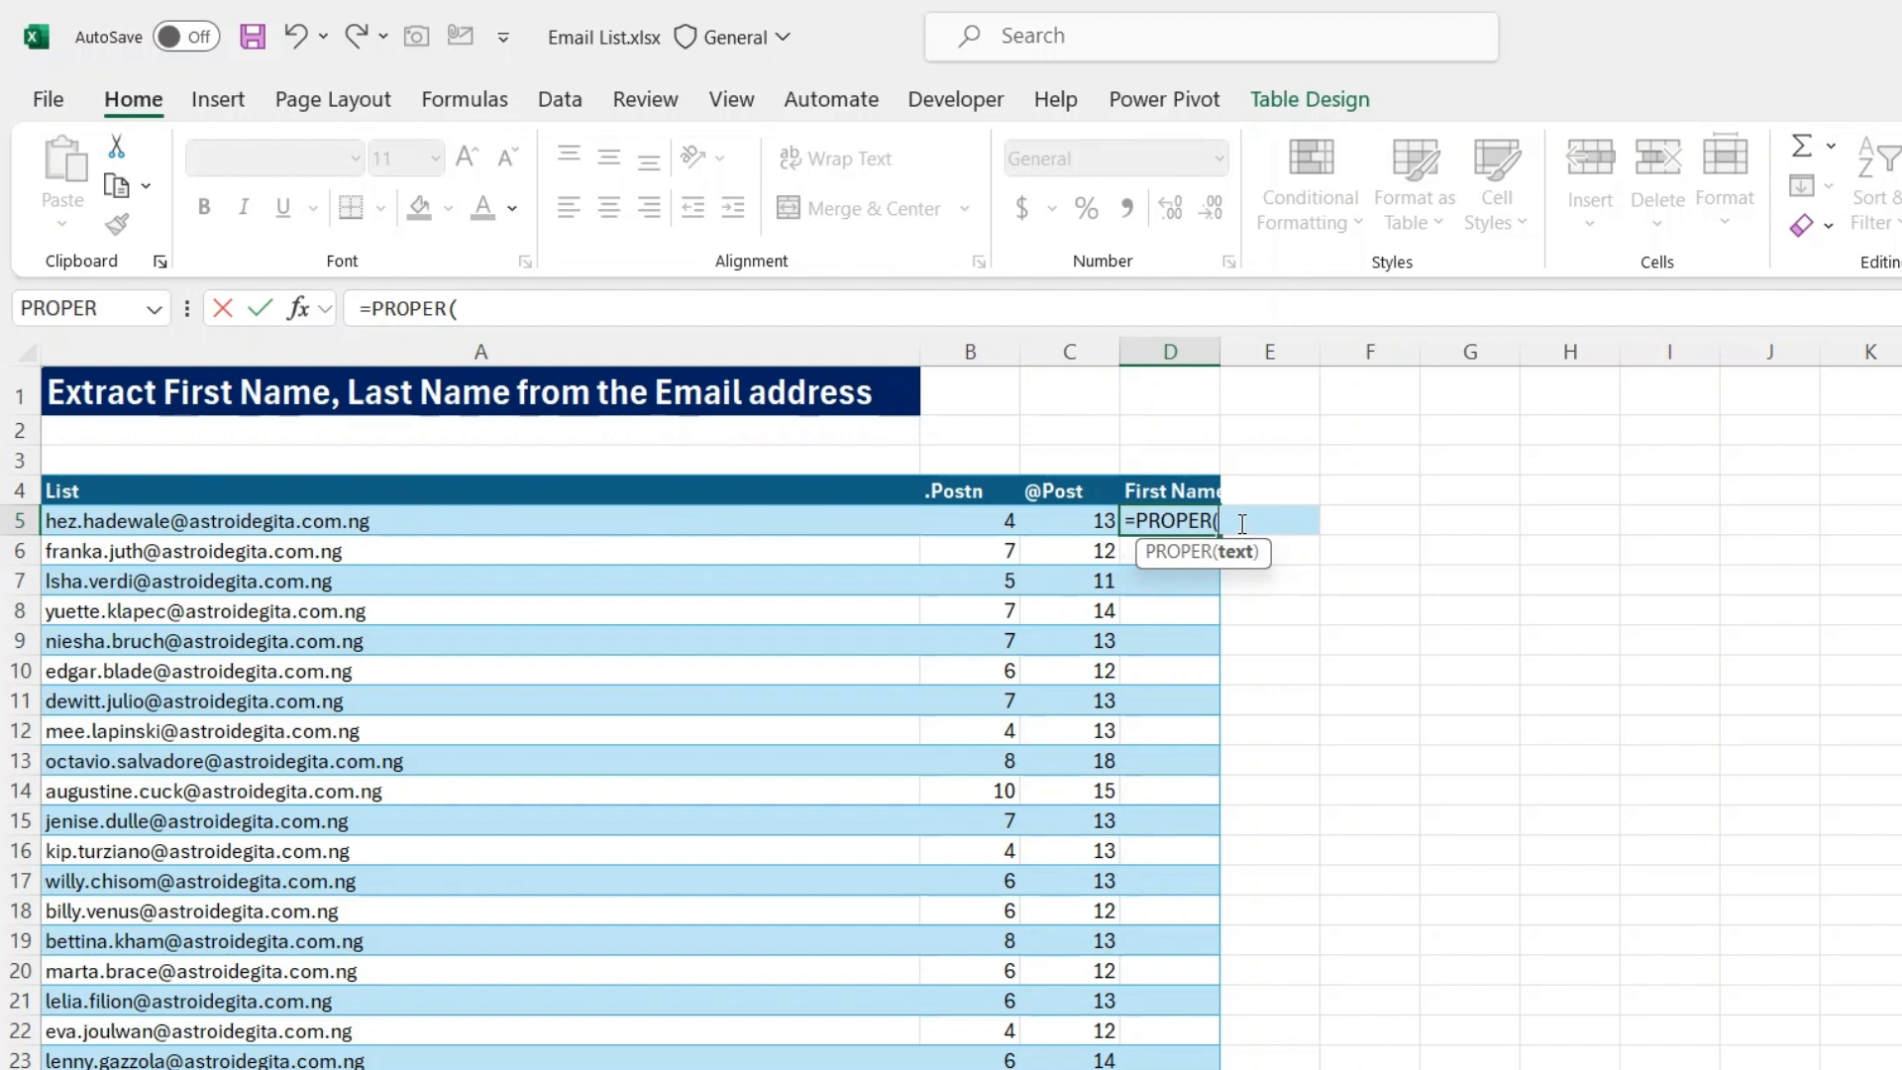
type("left")
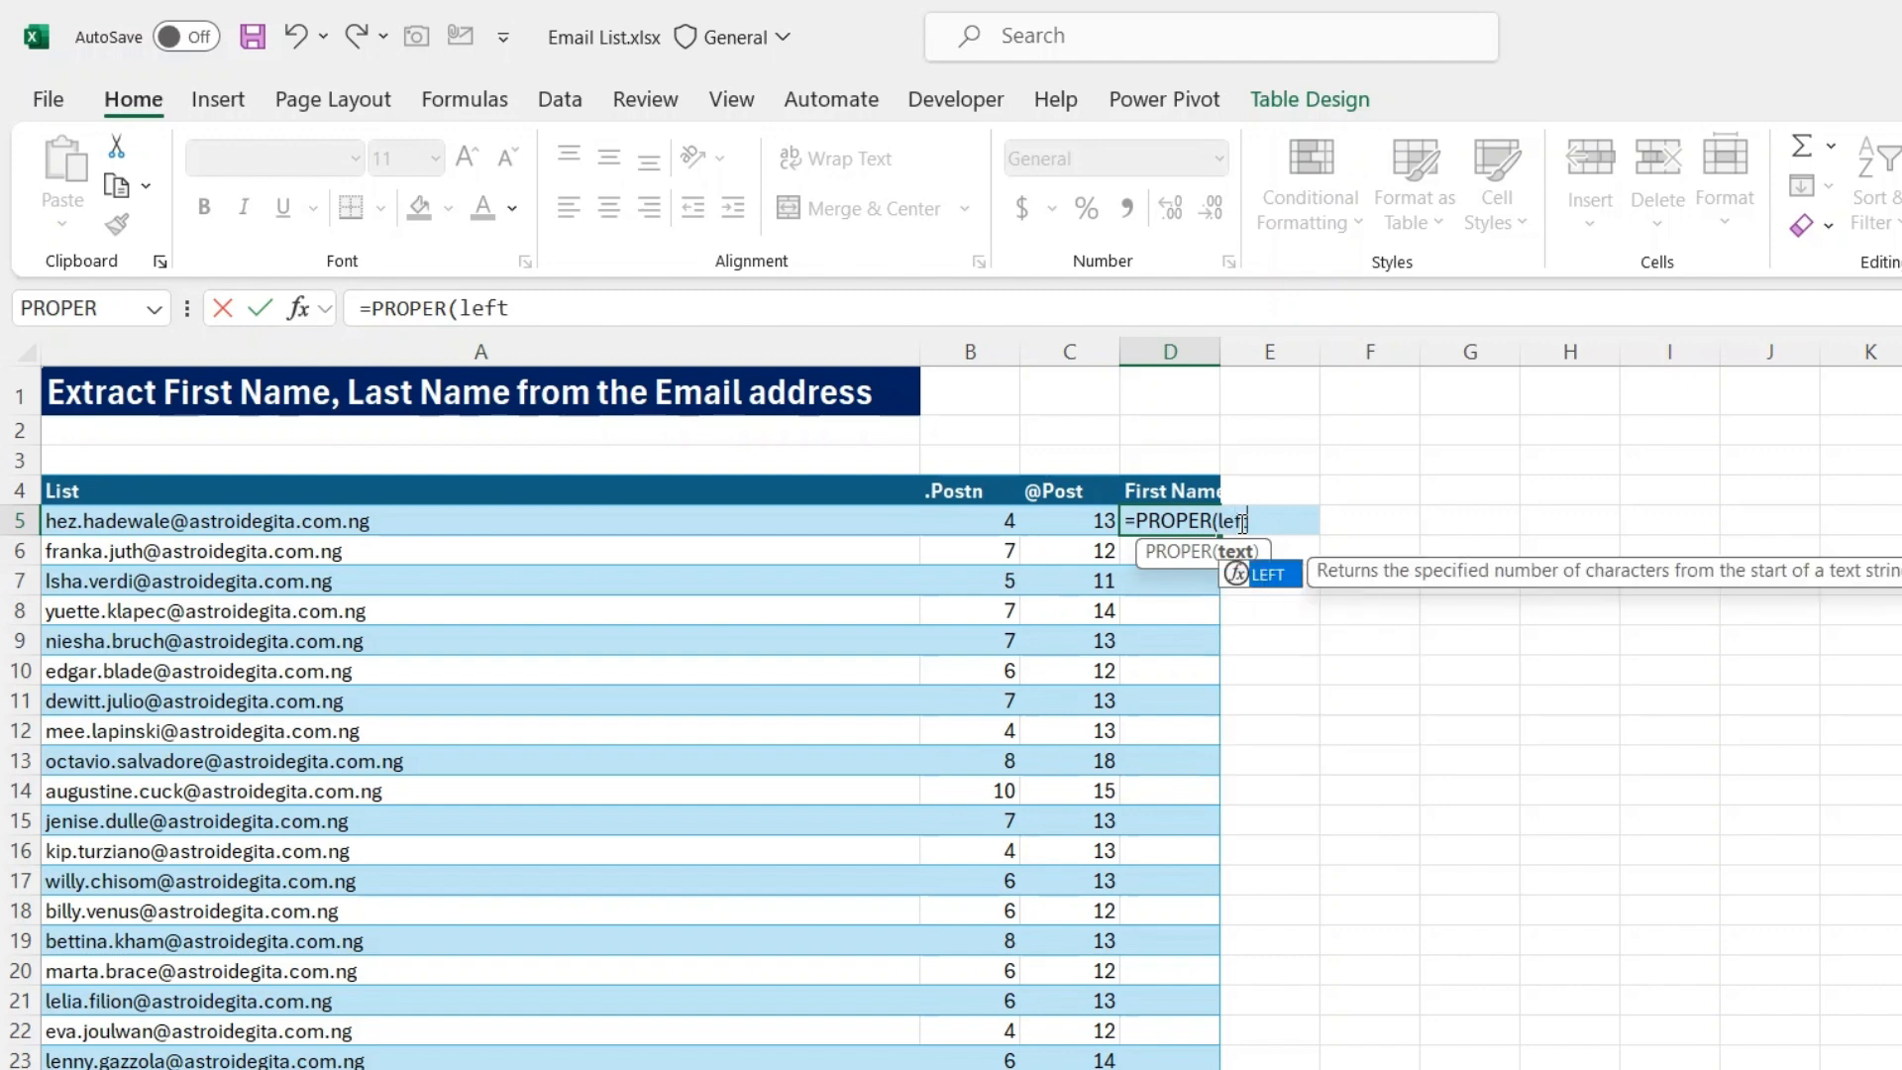
key("Tab")
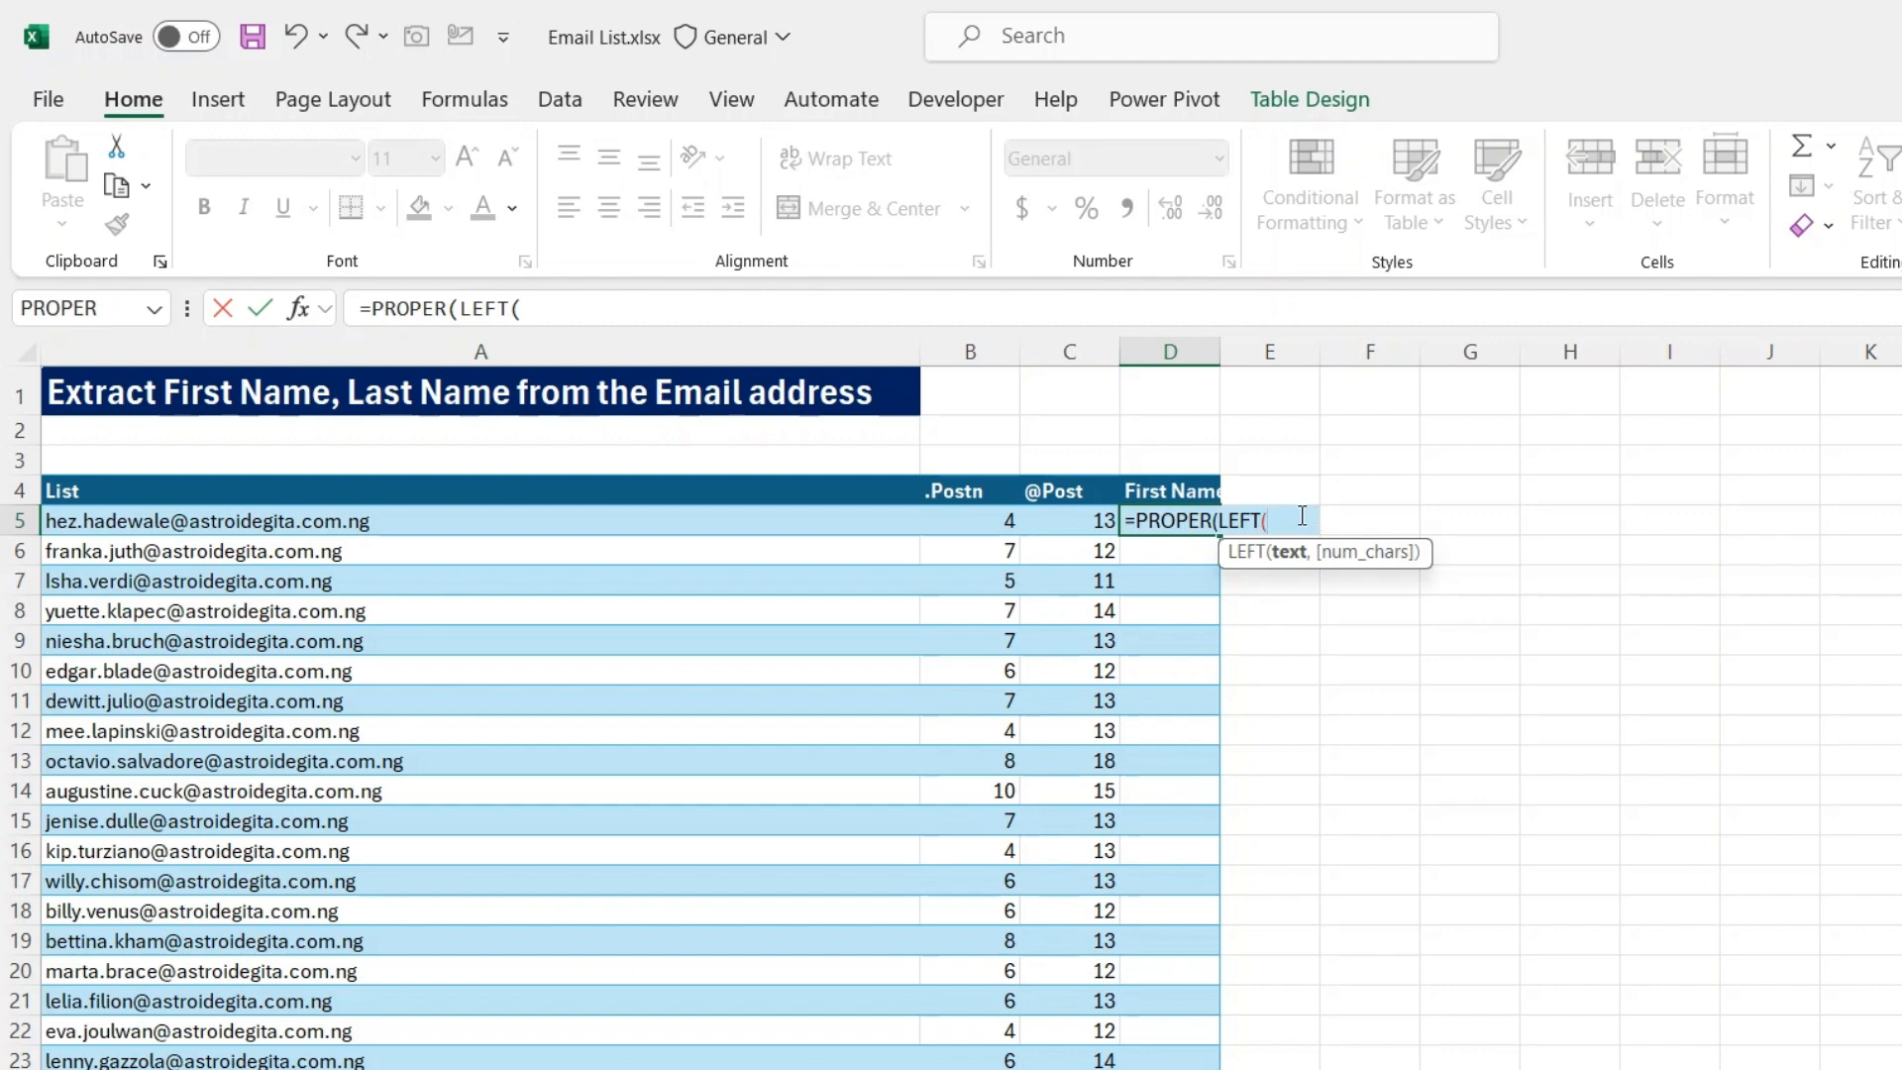
left_click(795, 530)
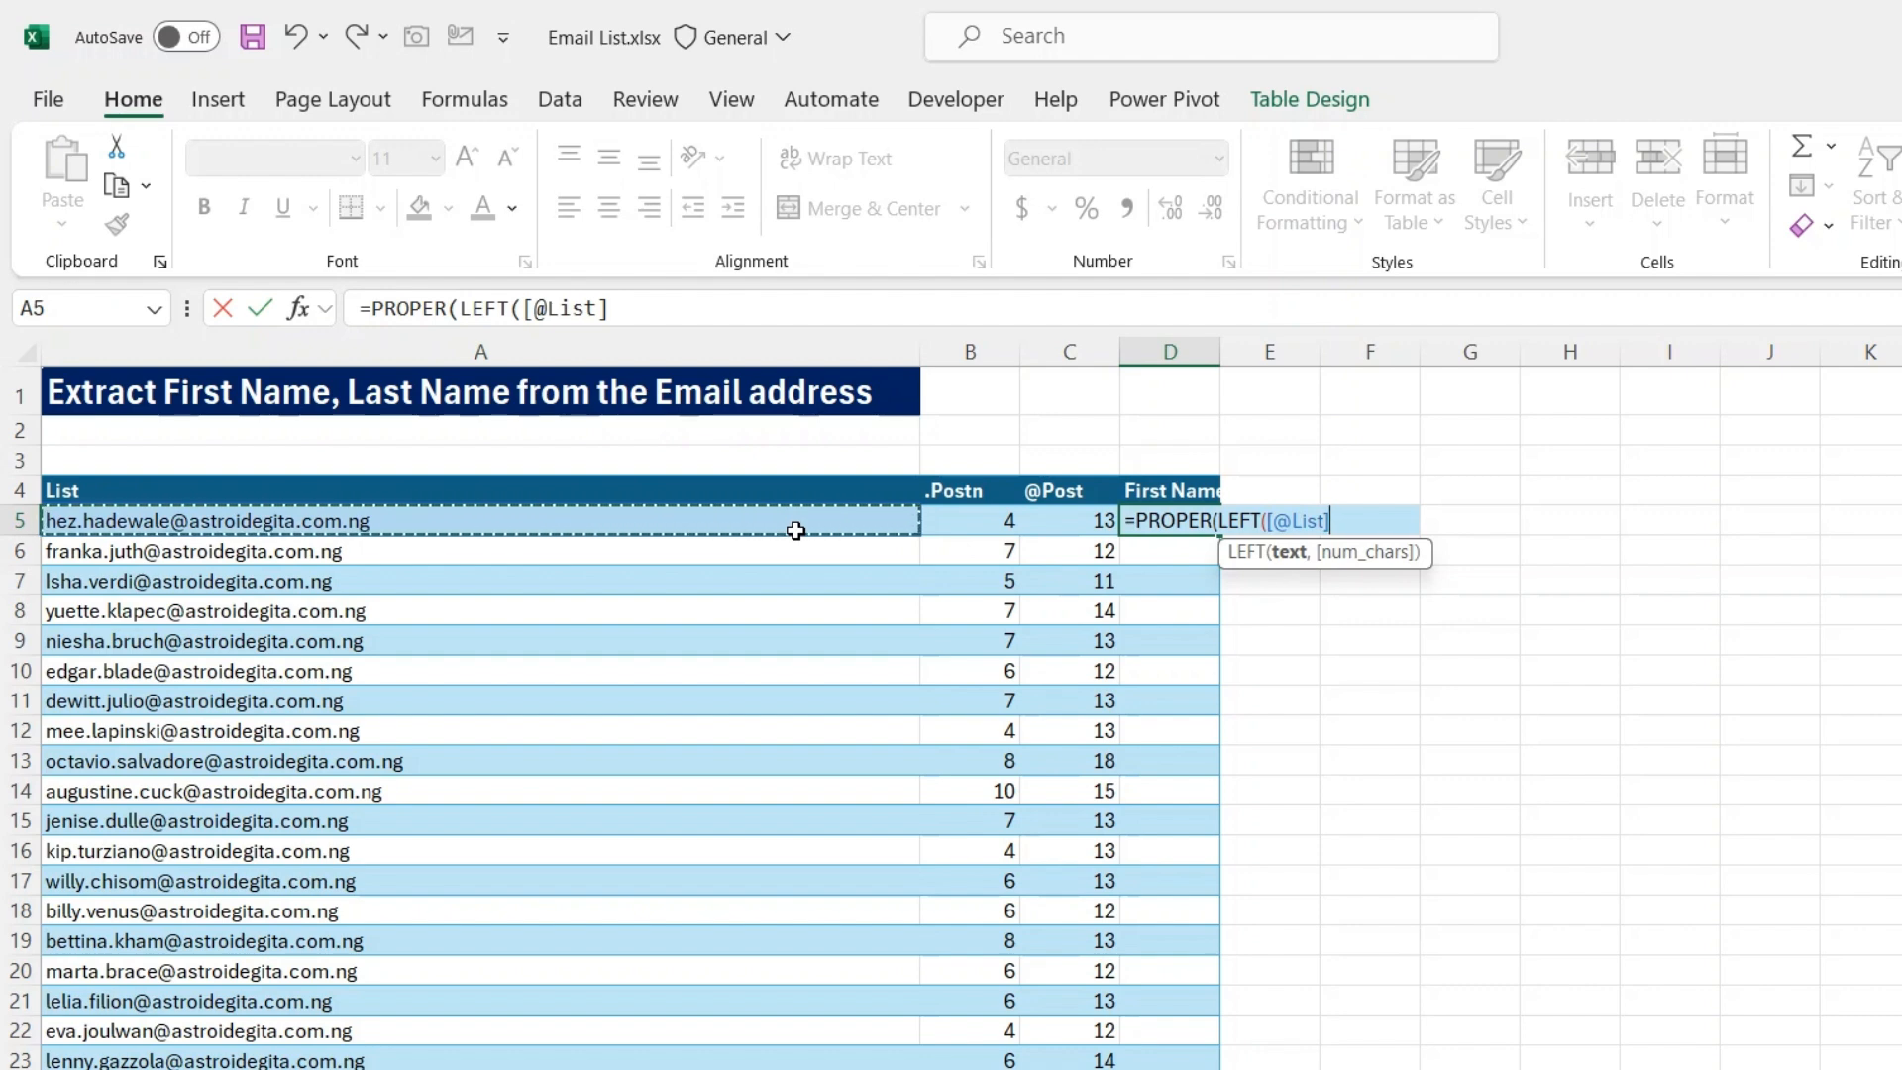
type(",")
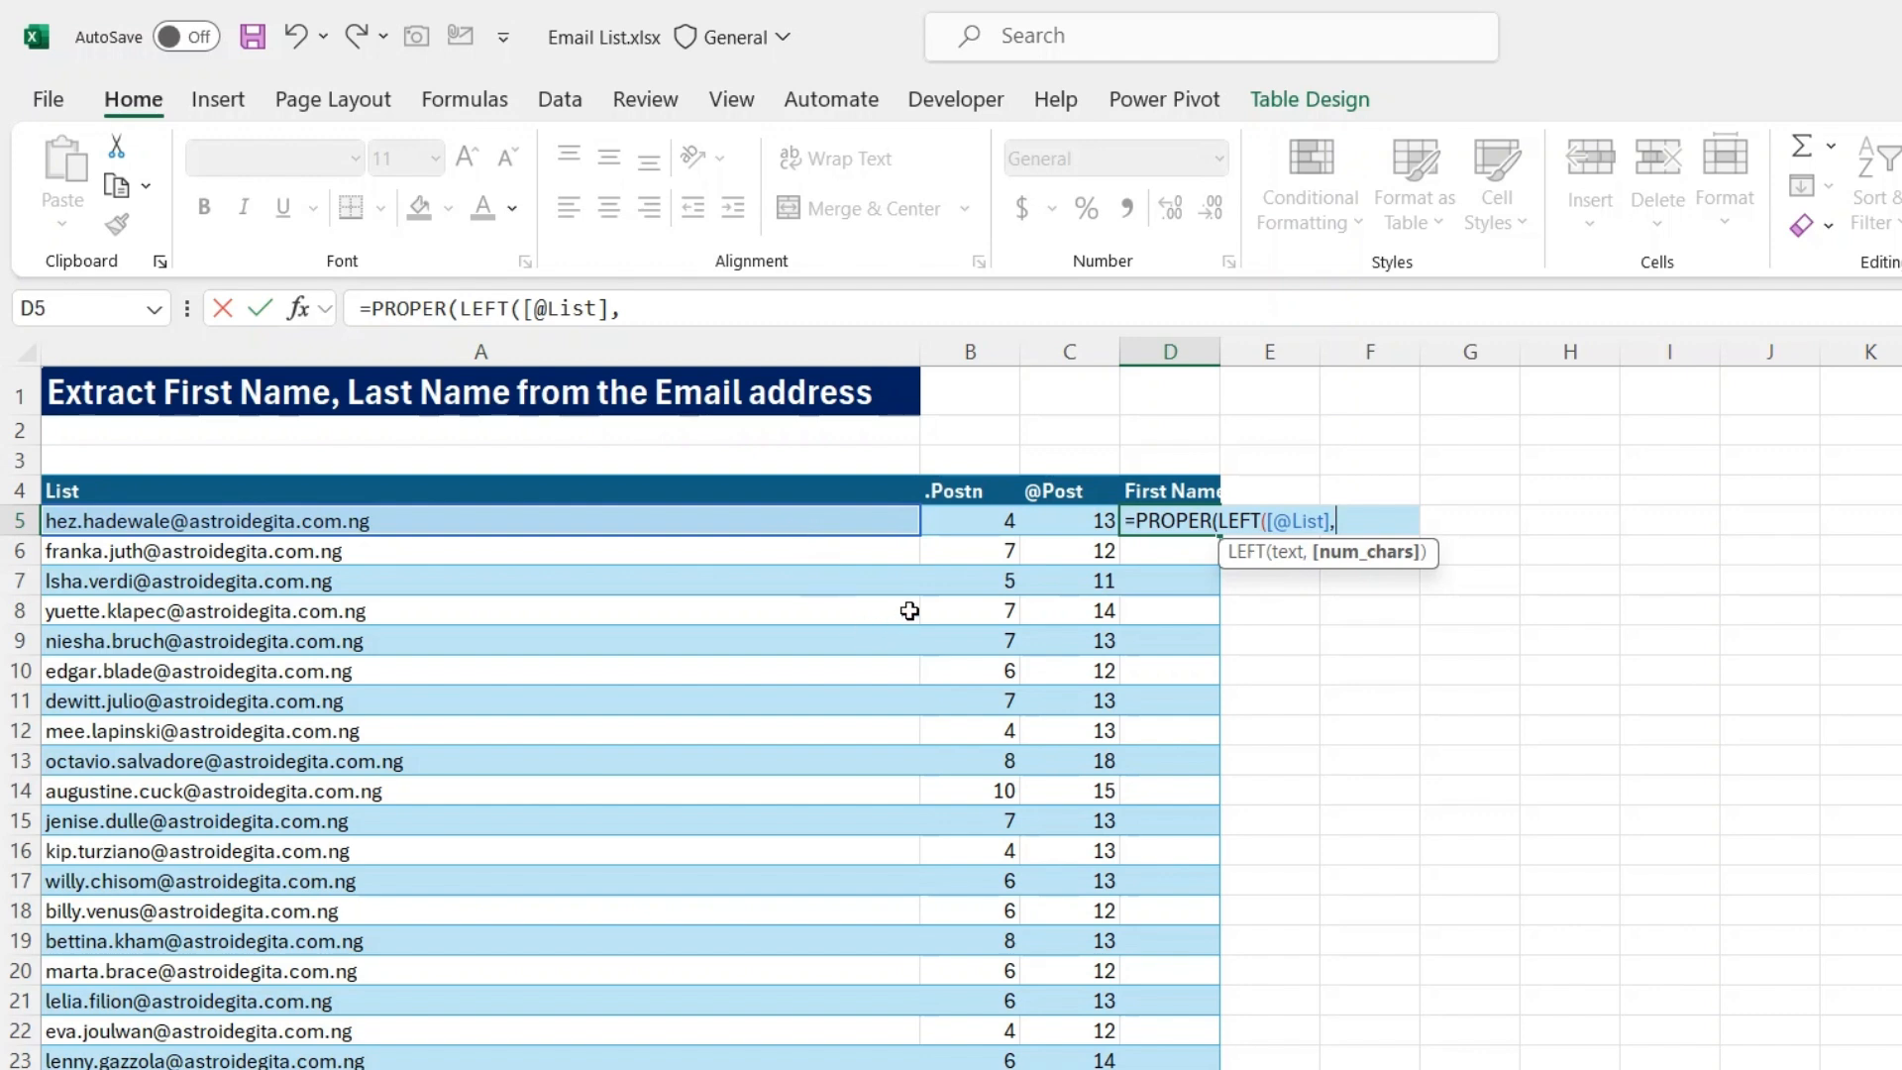
left_click(968, 524)
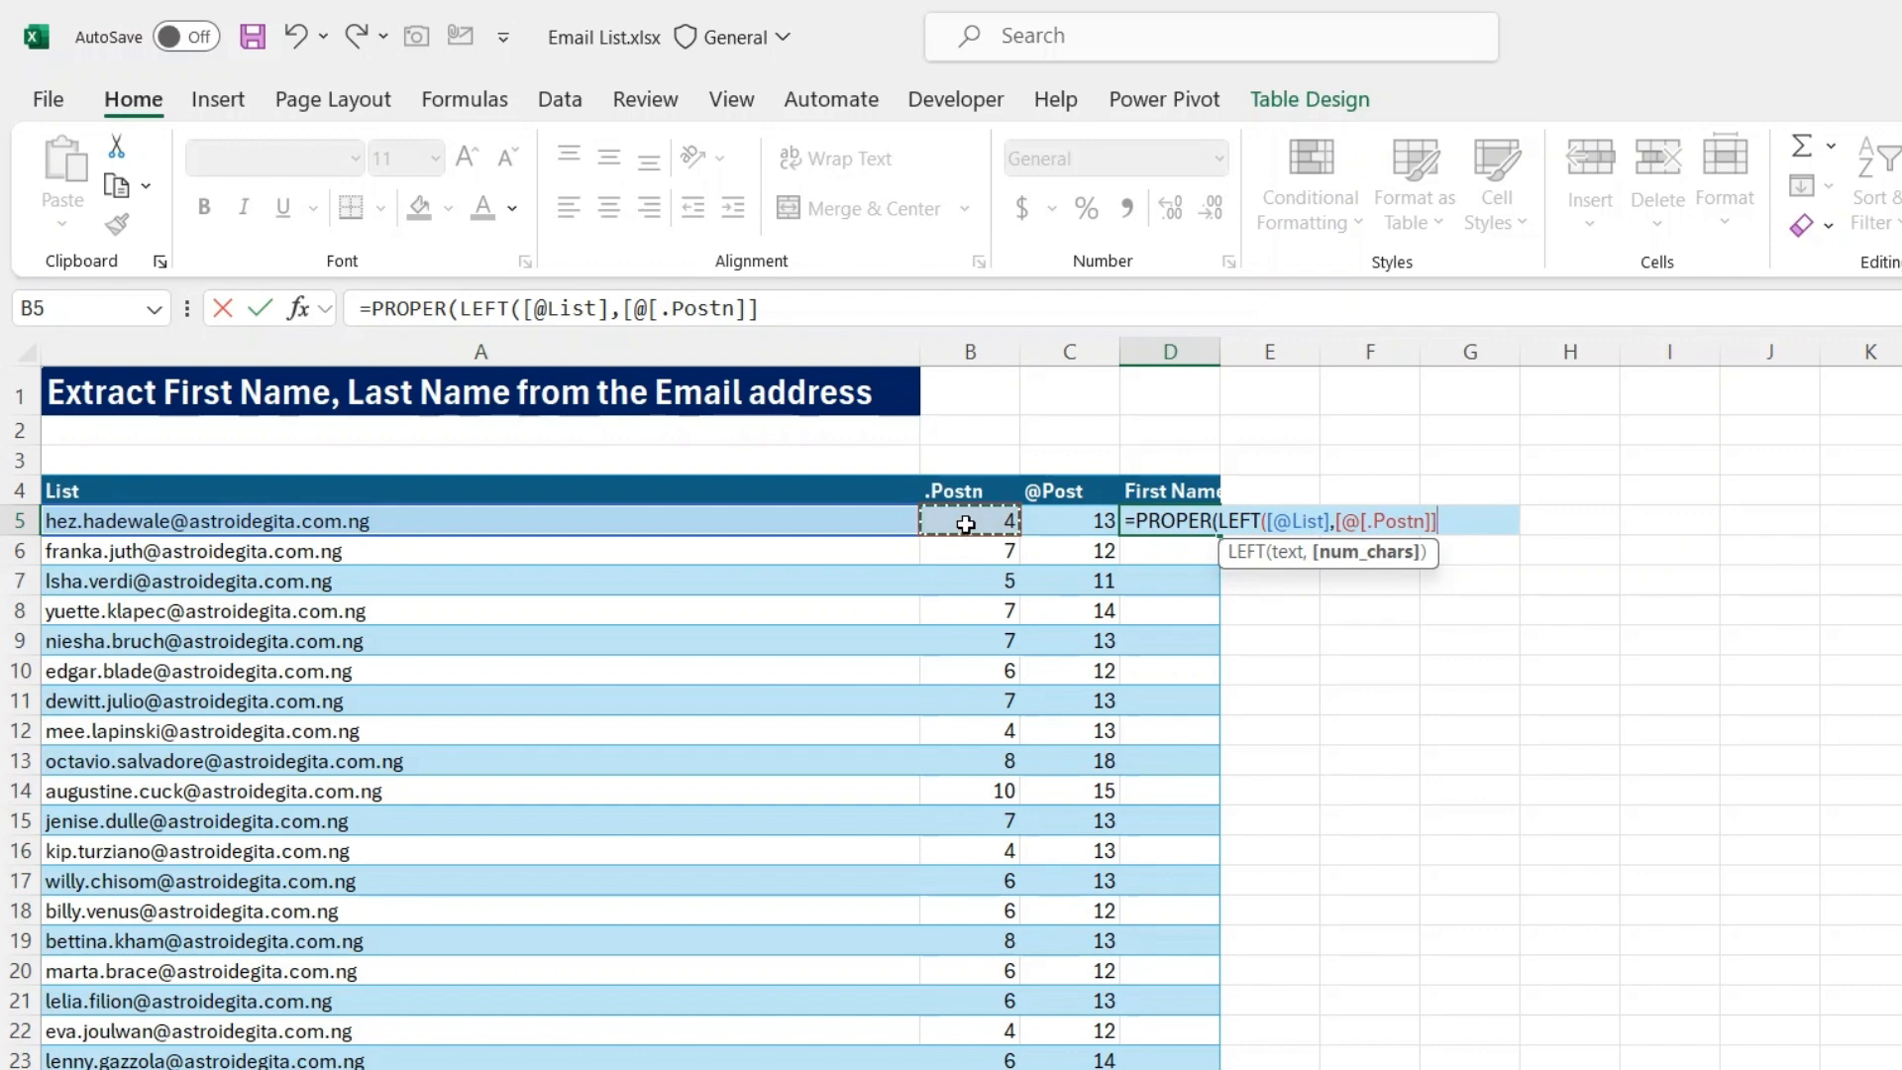
type("-1))")
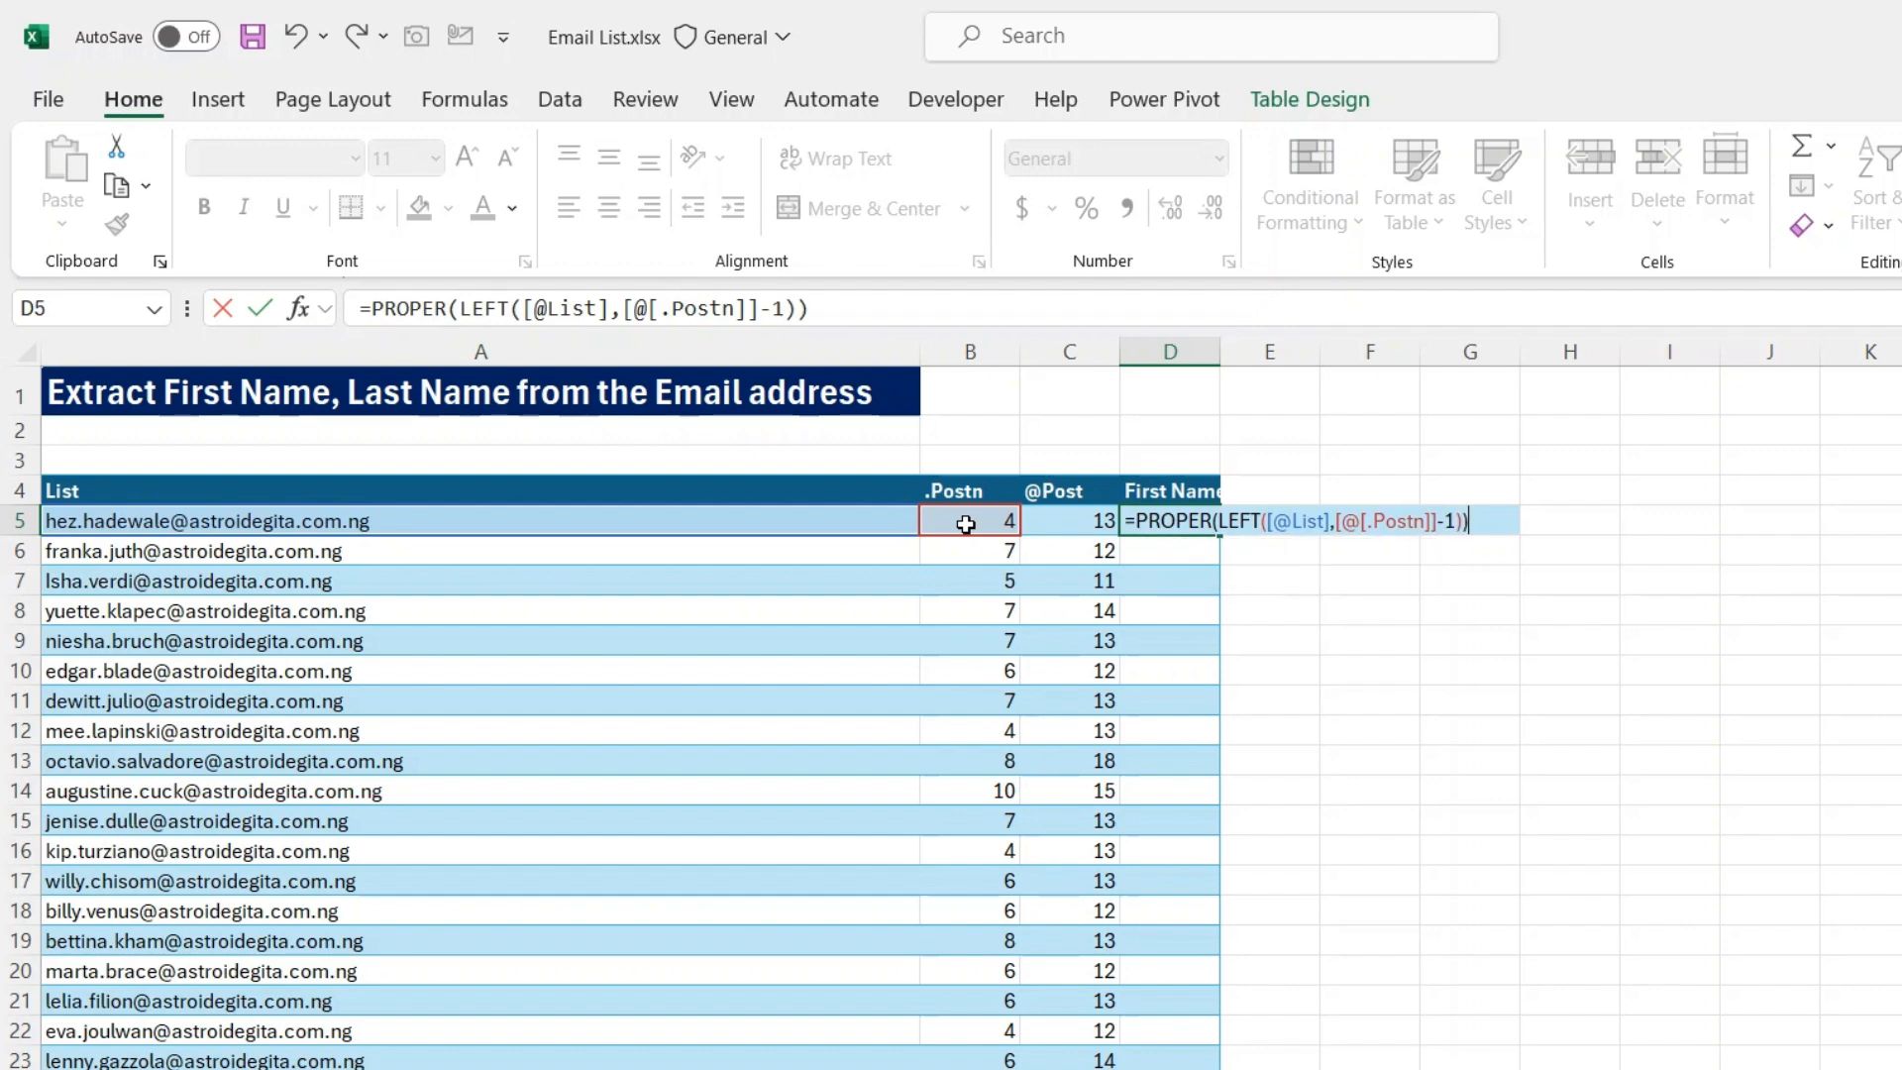
key("ctrl+Return")
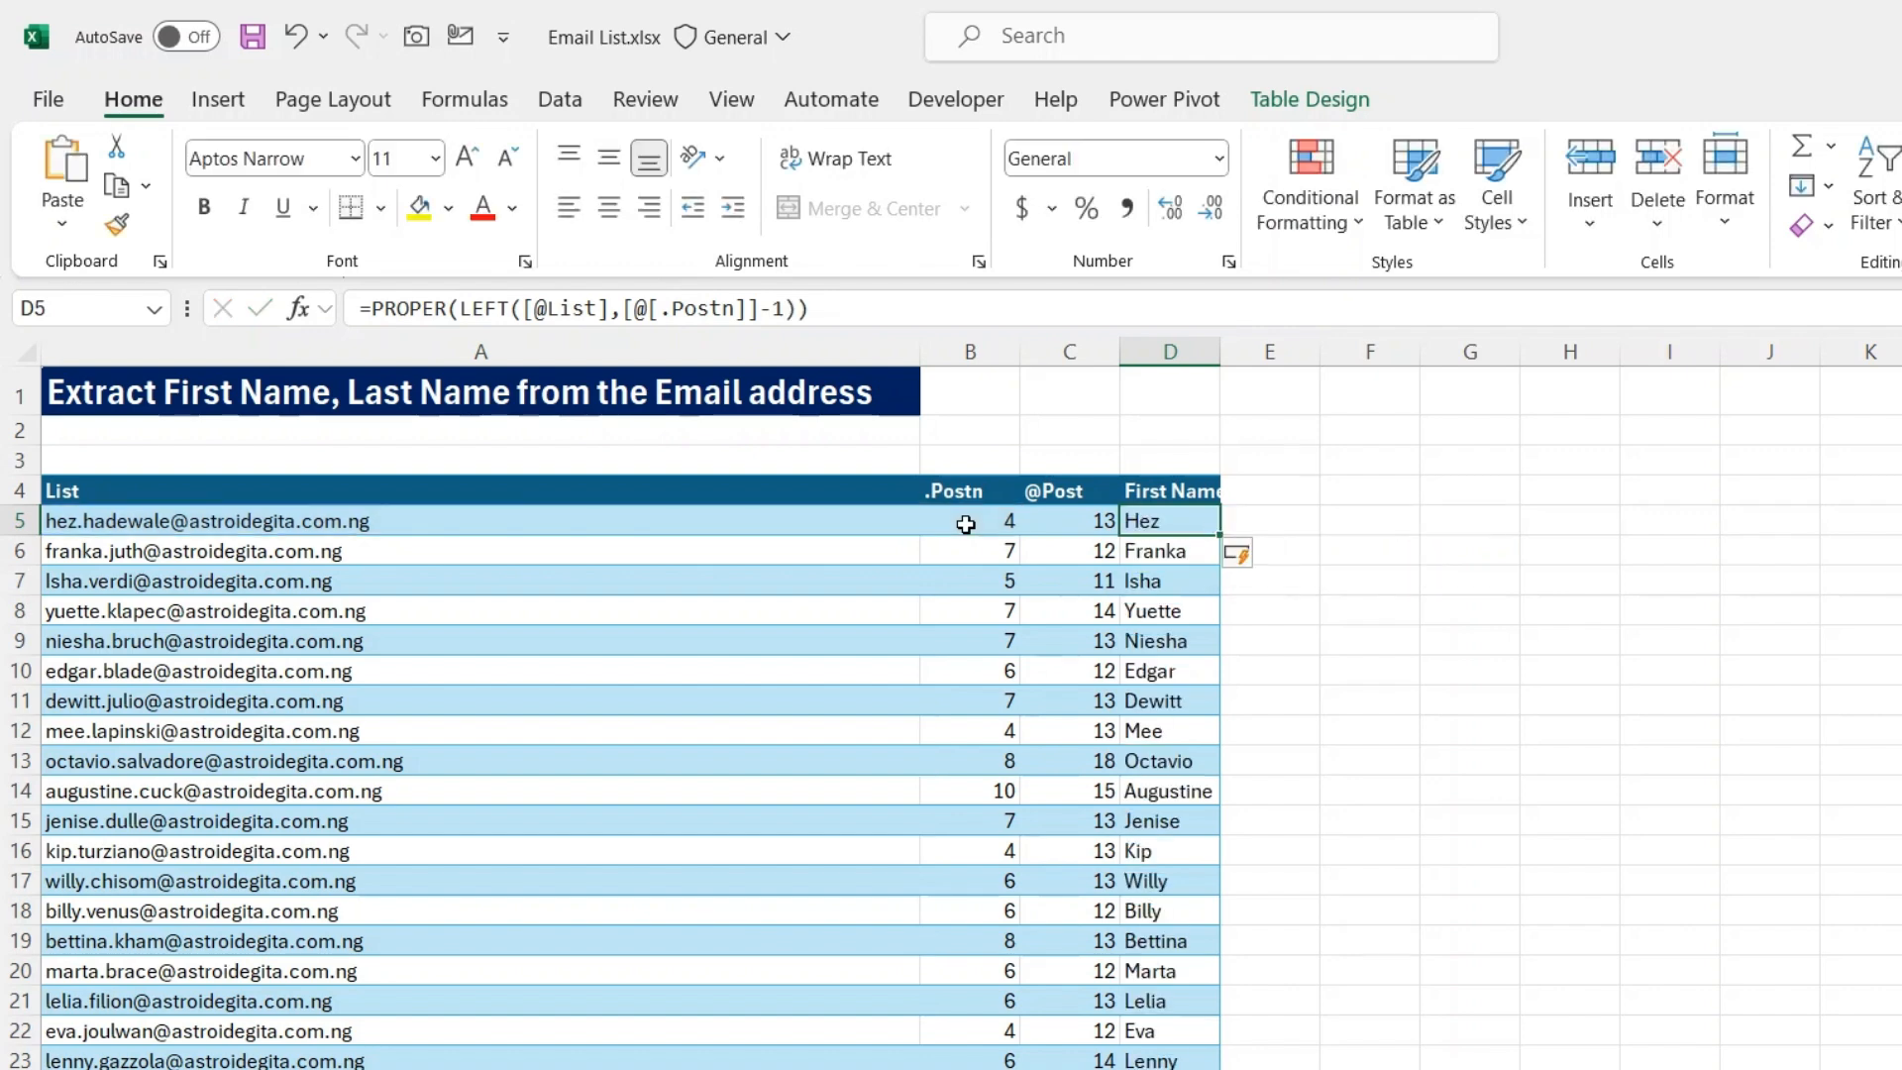
double_click(1218, 348)
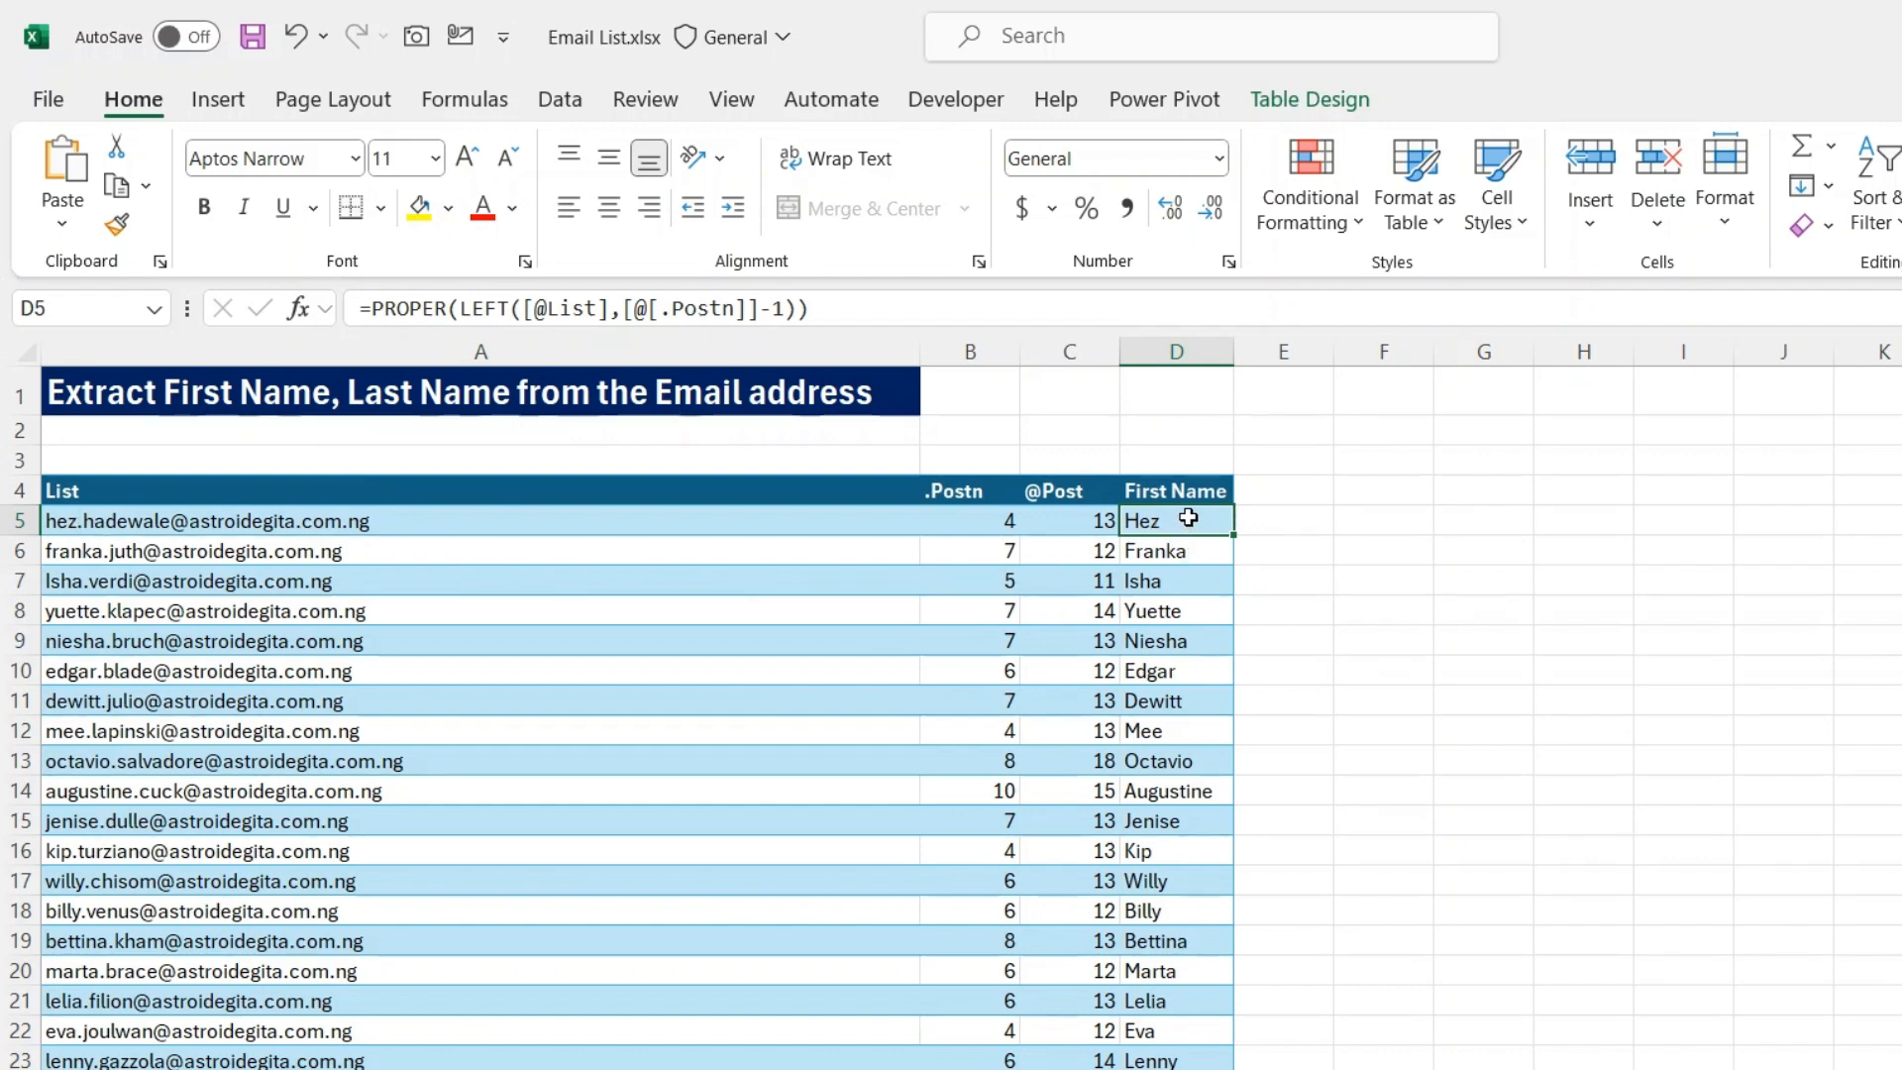
Step: Add a table column headed "Last Name" in E4
left_click(1274, 490)
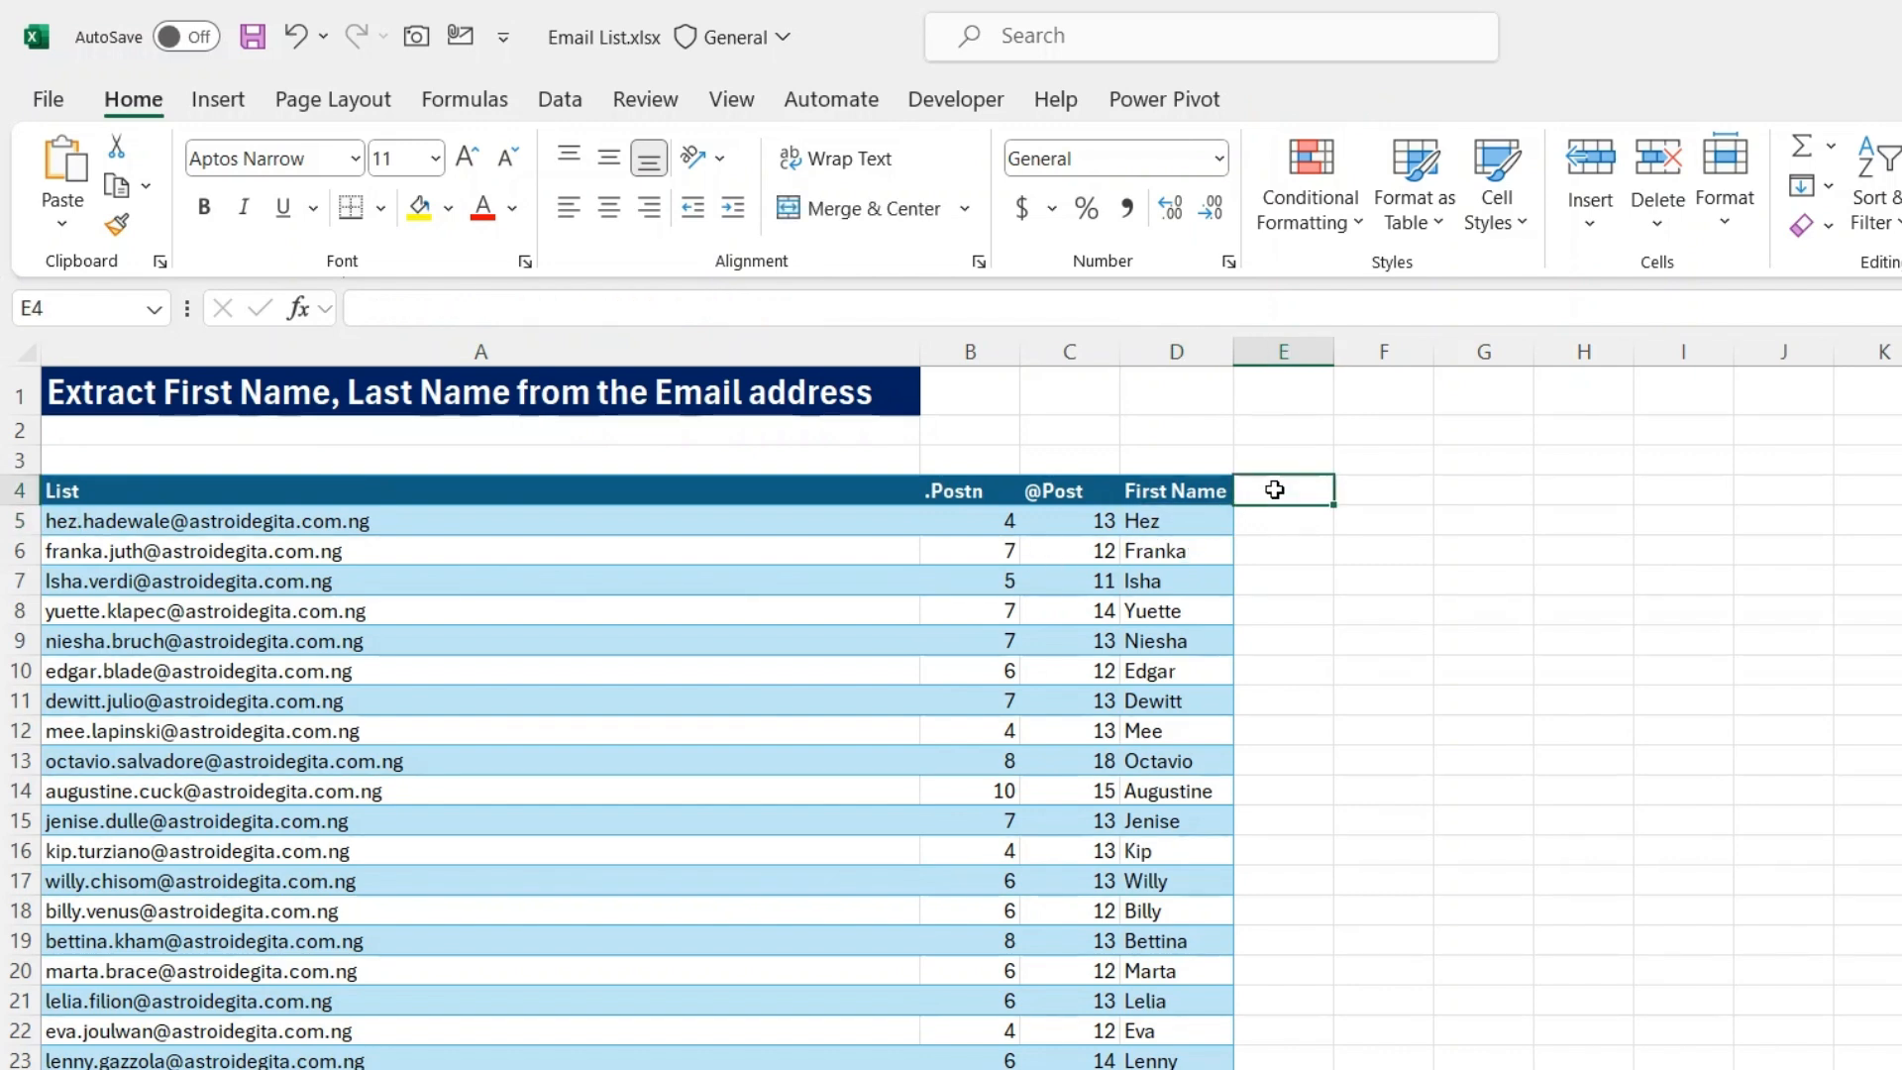
type("Last")
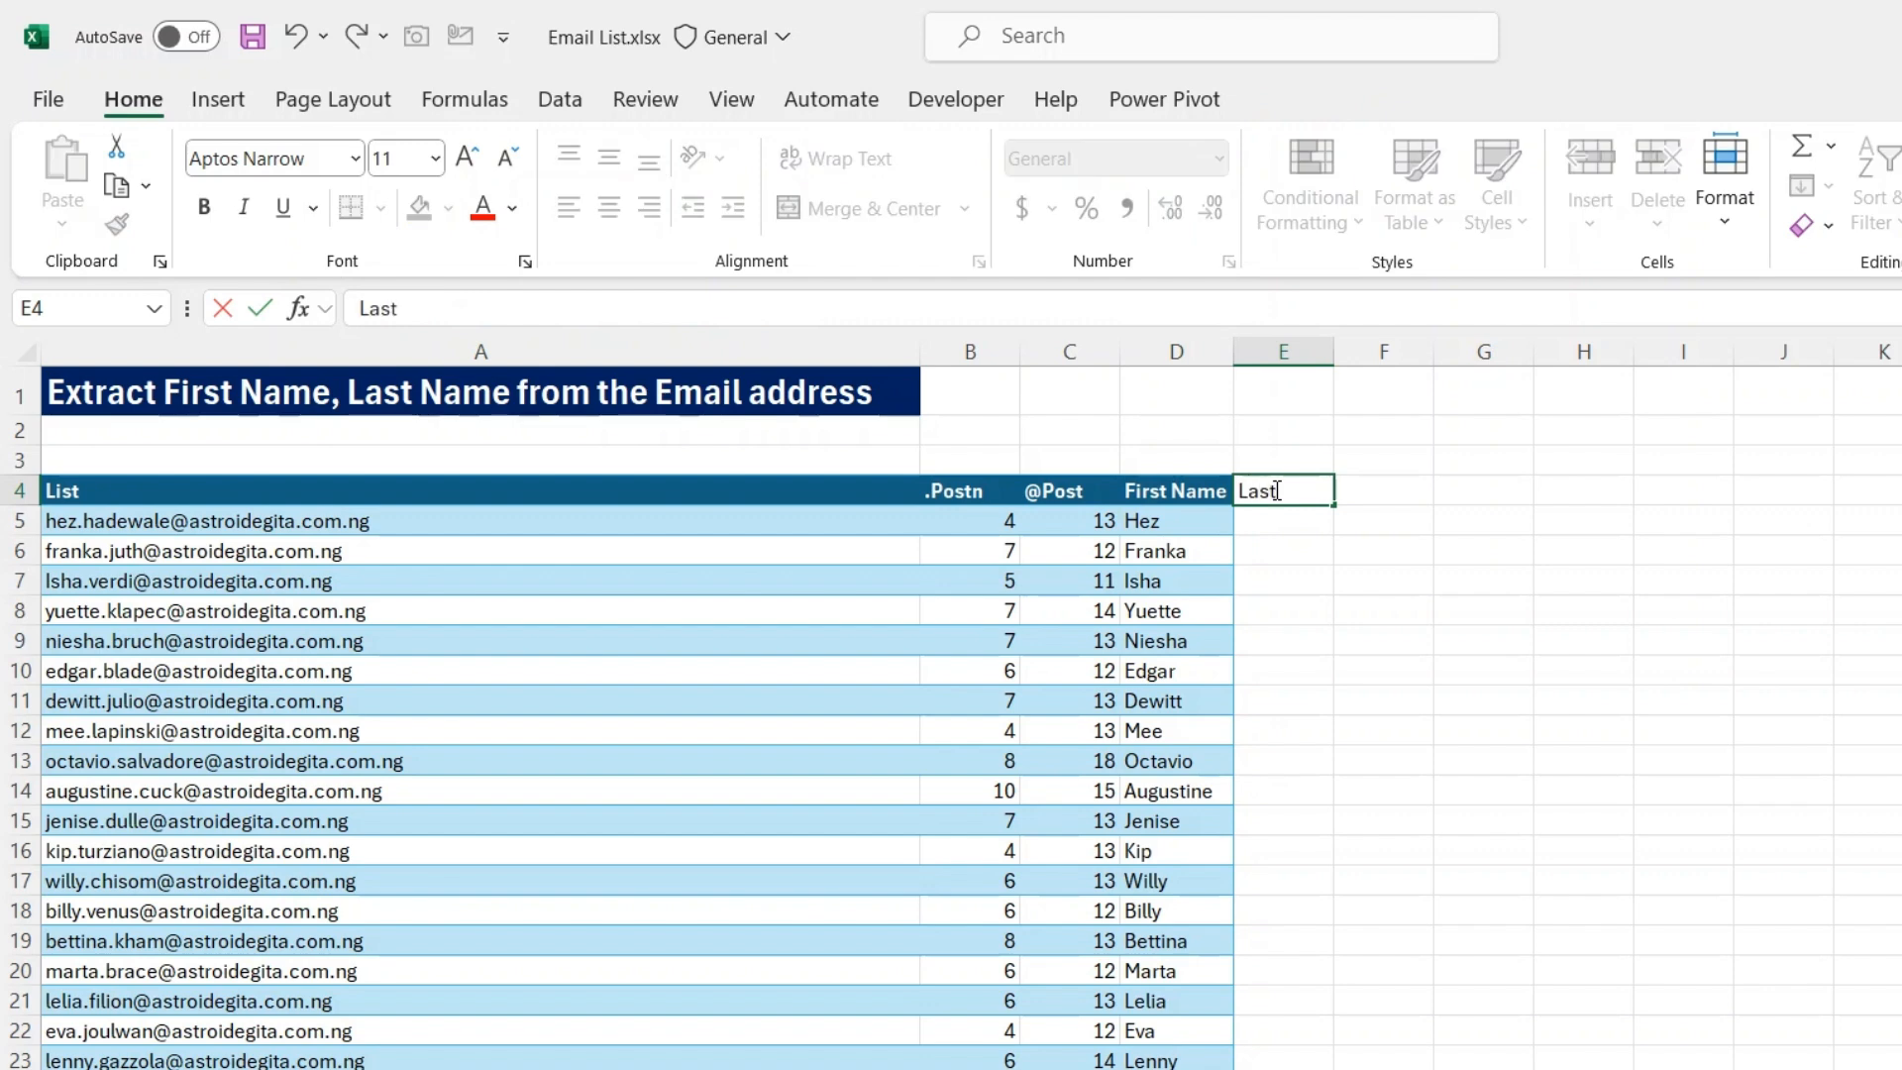
type(" Nmae")
key("BackSpace")
key("BackSpace")
key("BackSpace")
type("ame")
key("Return")
type("=")
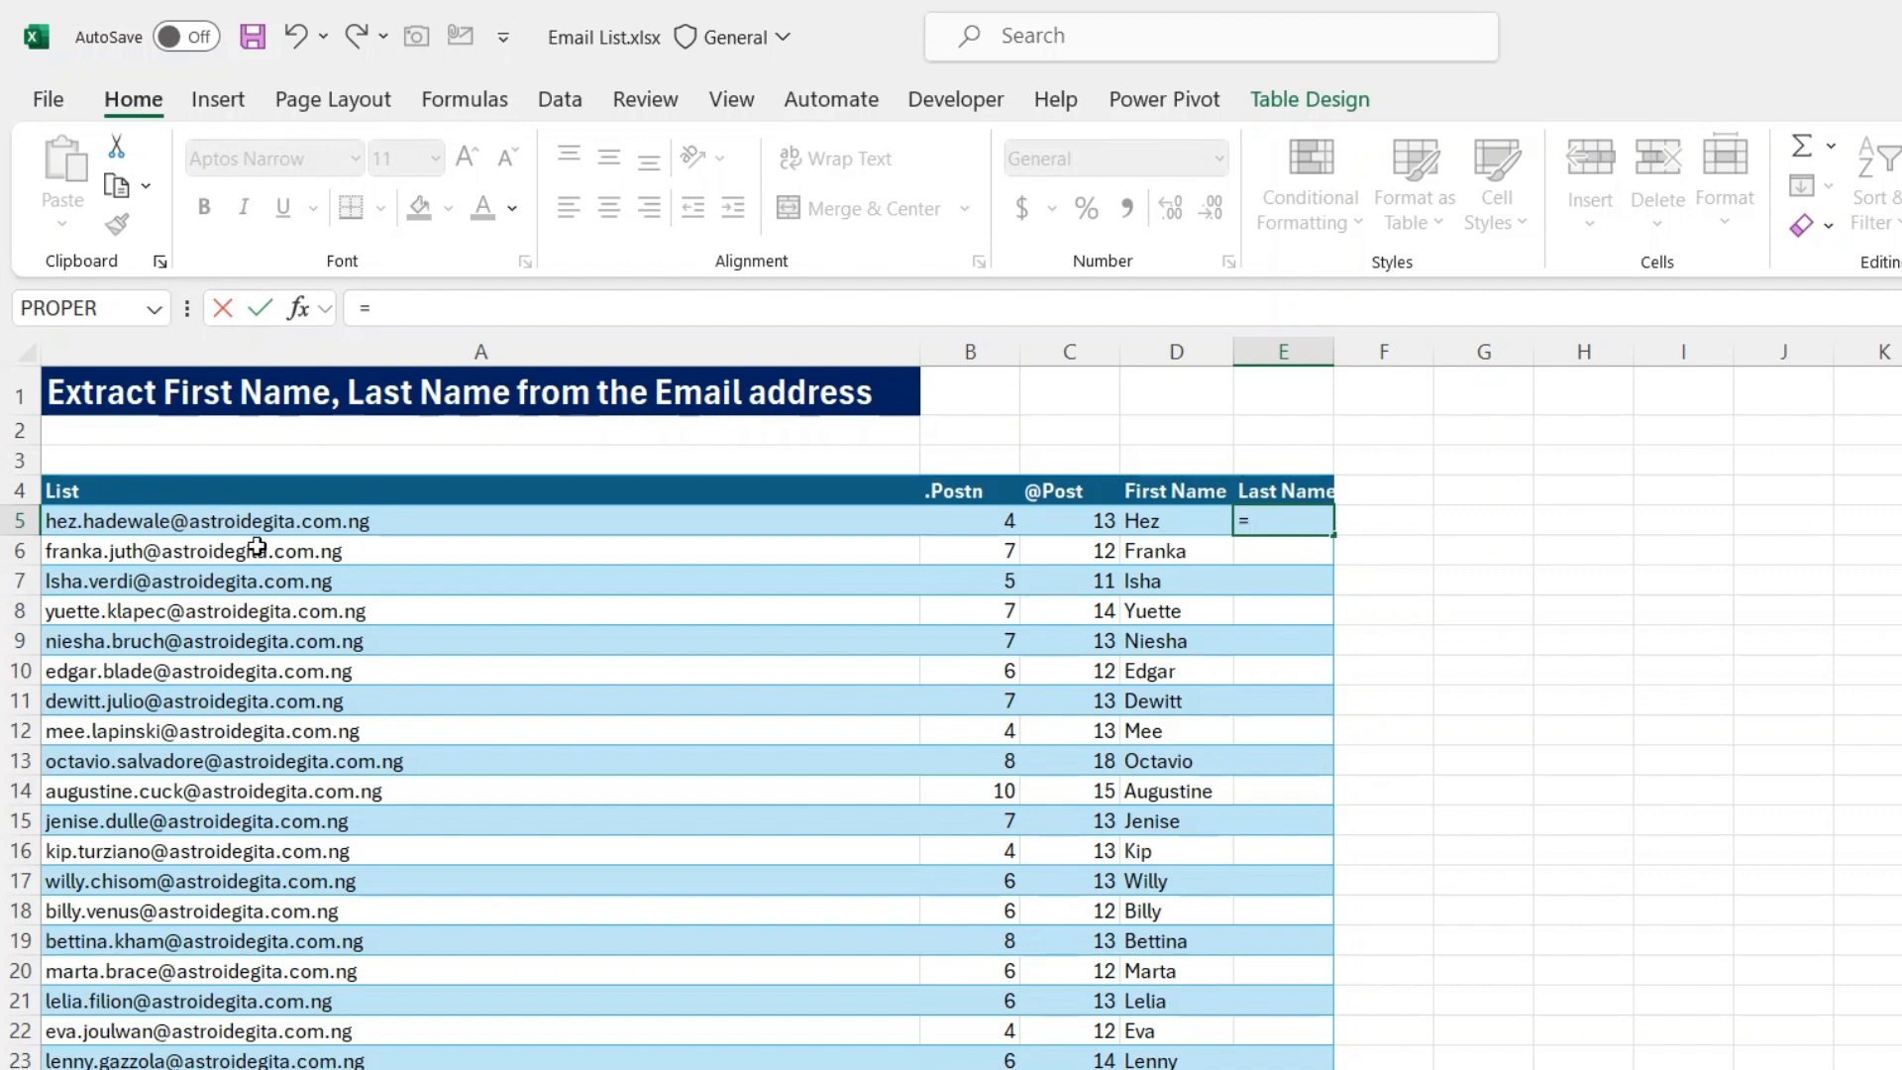
left_click(171, 519)
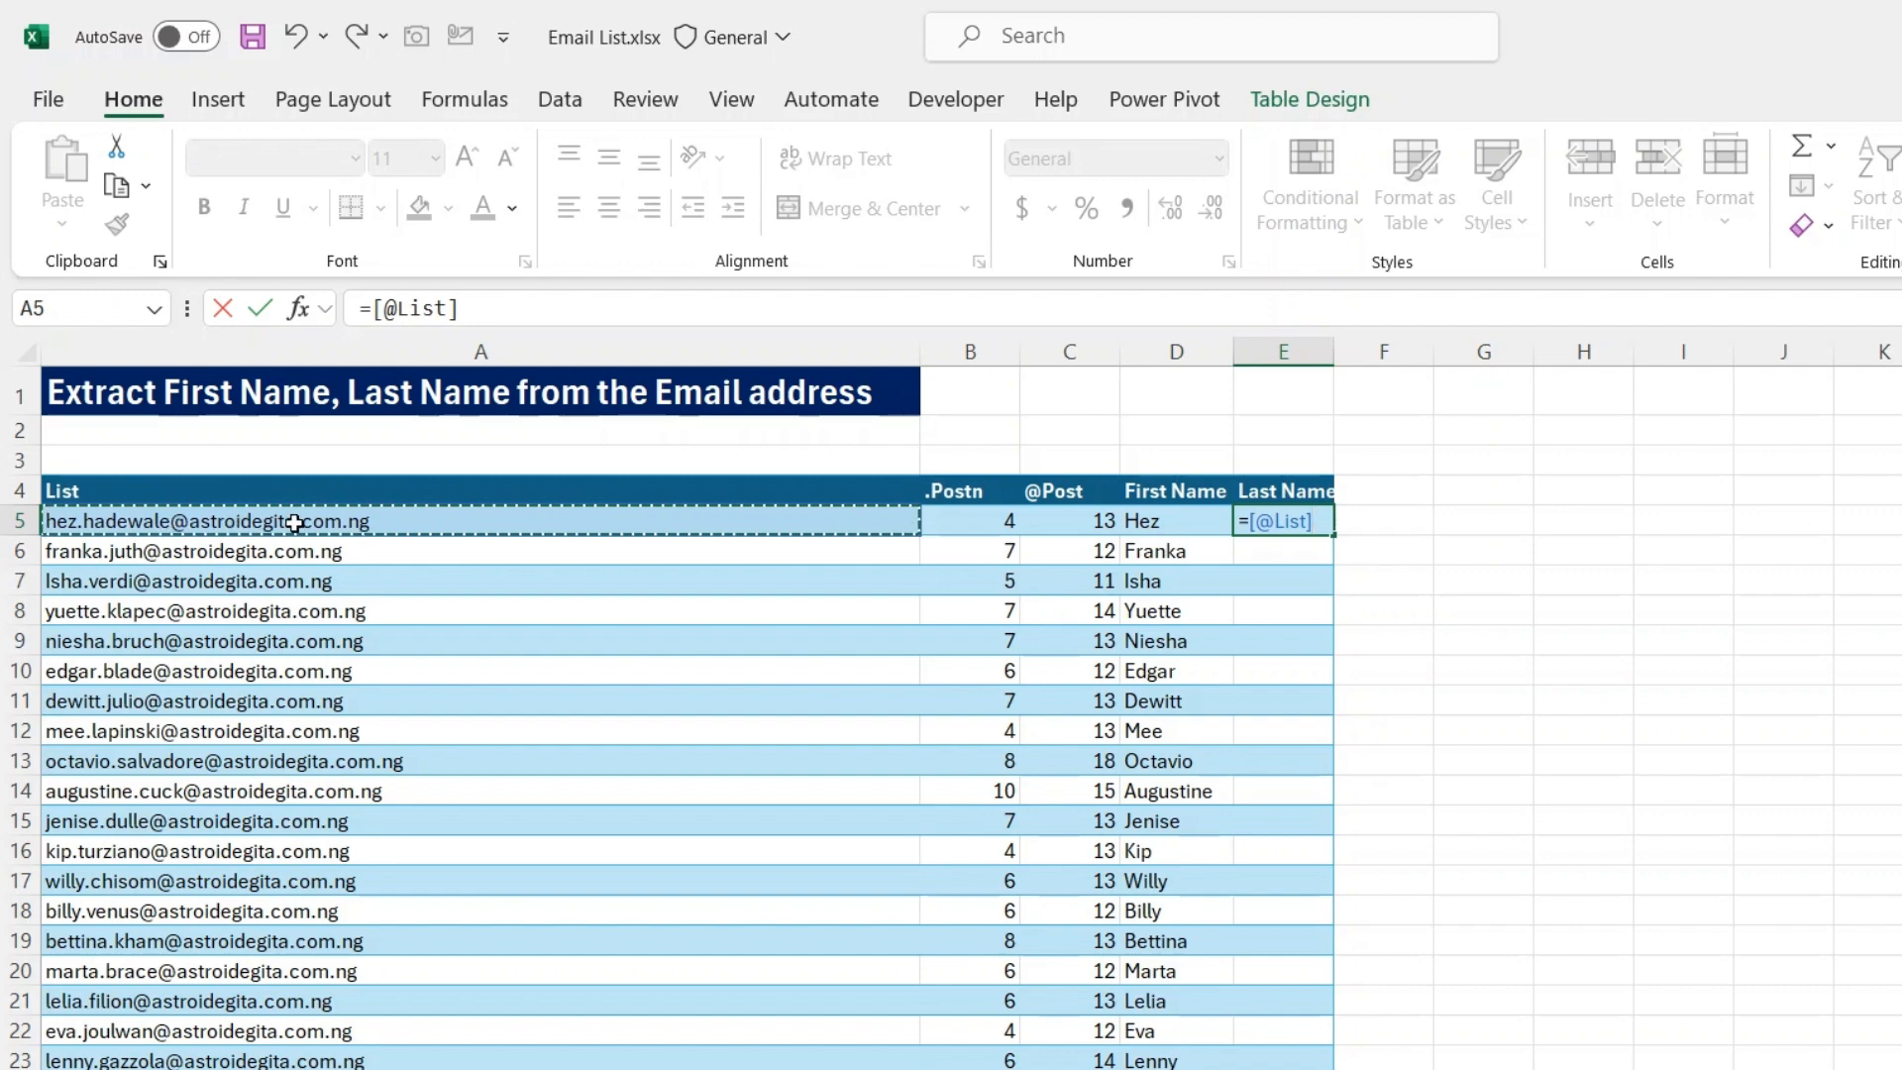
key("BackSpace")
key("BackSpace")
key("BackSpace")
key("BackSpace")
key("BackSpace")
key("BackSpace")
key("Escape")
key("Escape")
key("Down")
Step: Examine the last-name, first-name and domain parts of the email address in A5 by highlighting each one
left_click(160, 511)
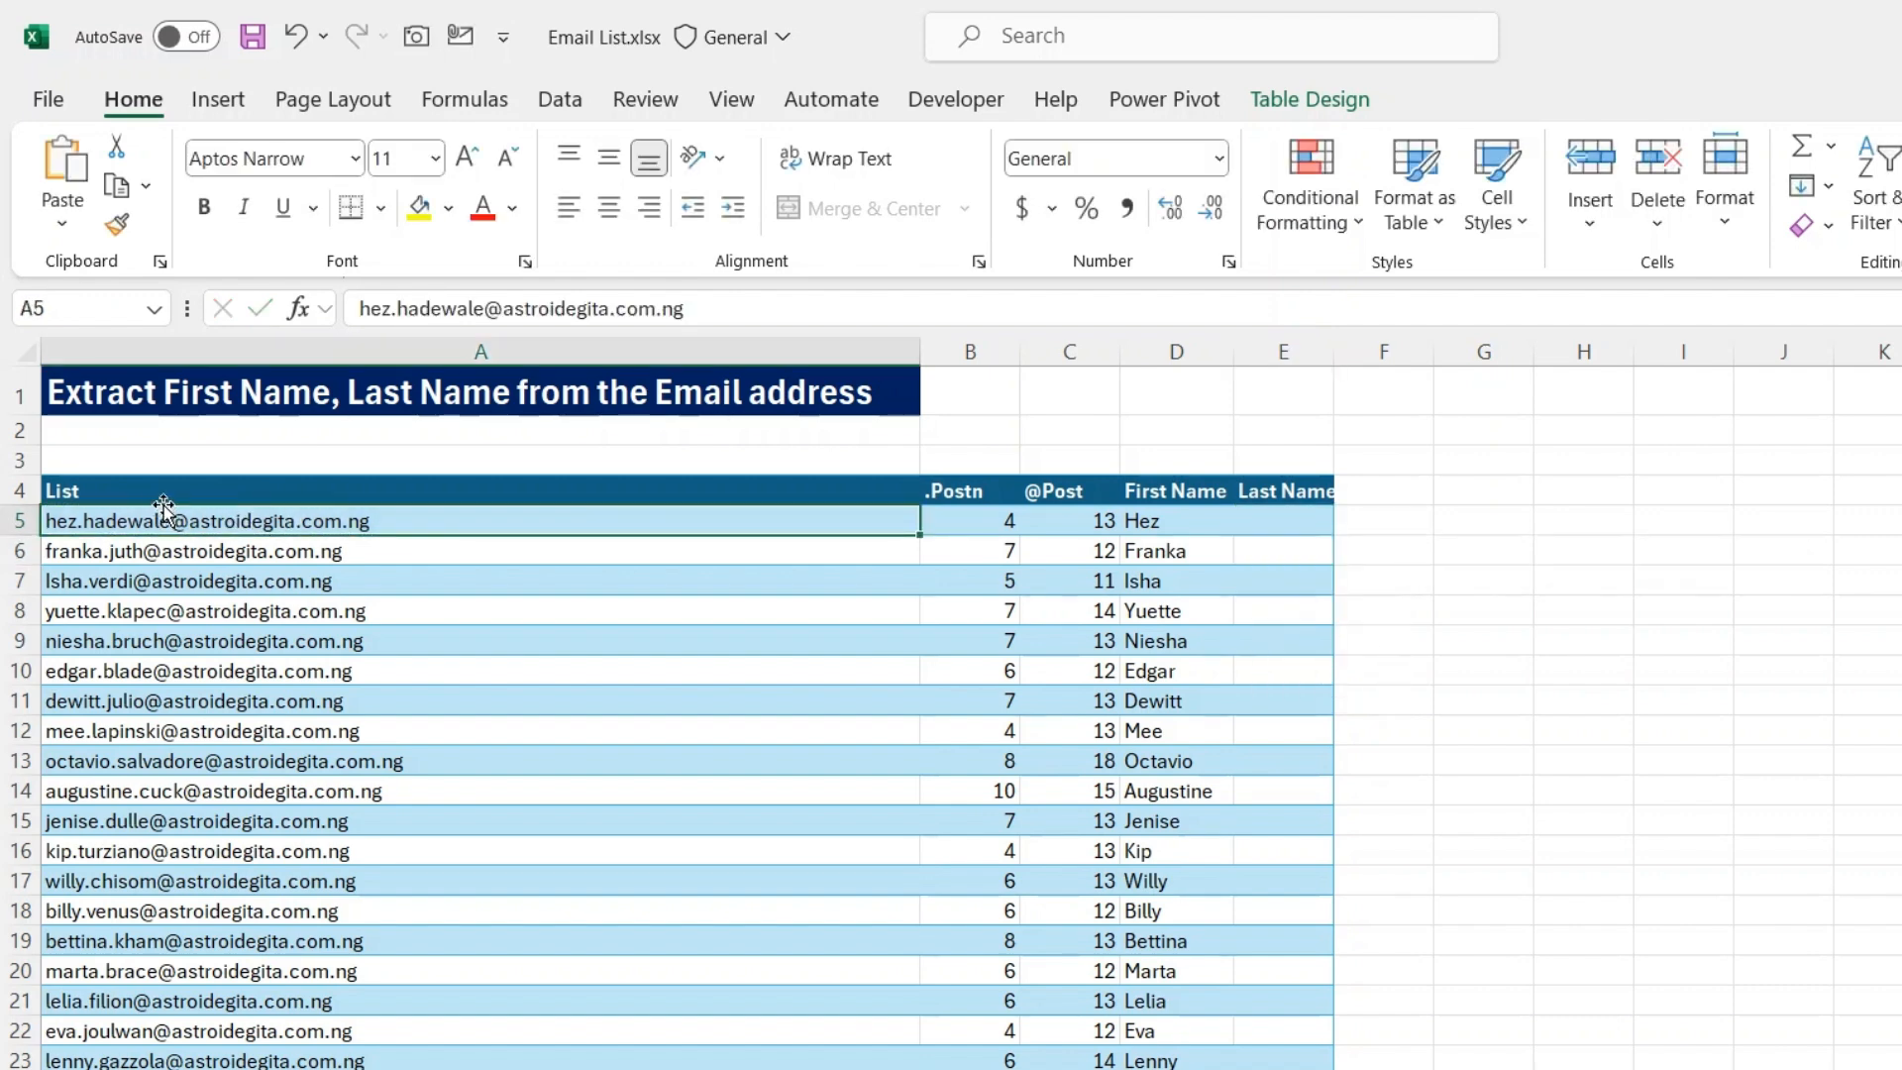
left_click_drag(484, 308, 398, 310)
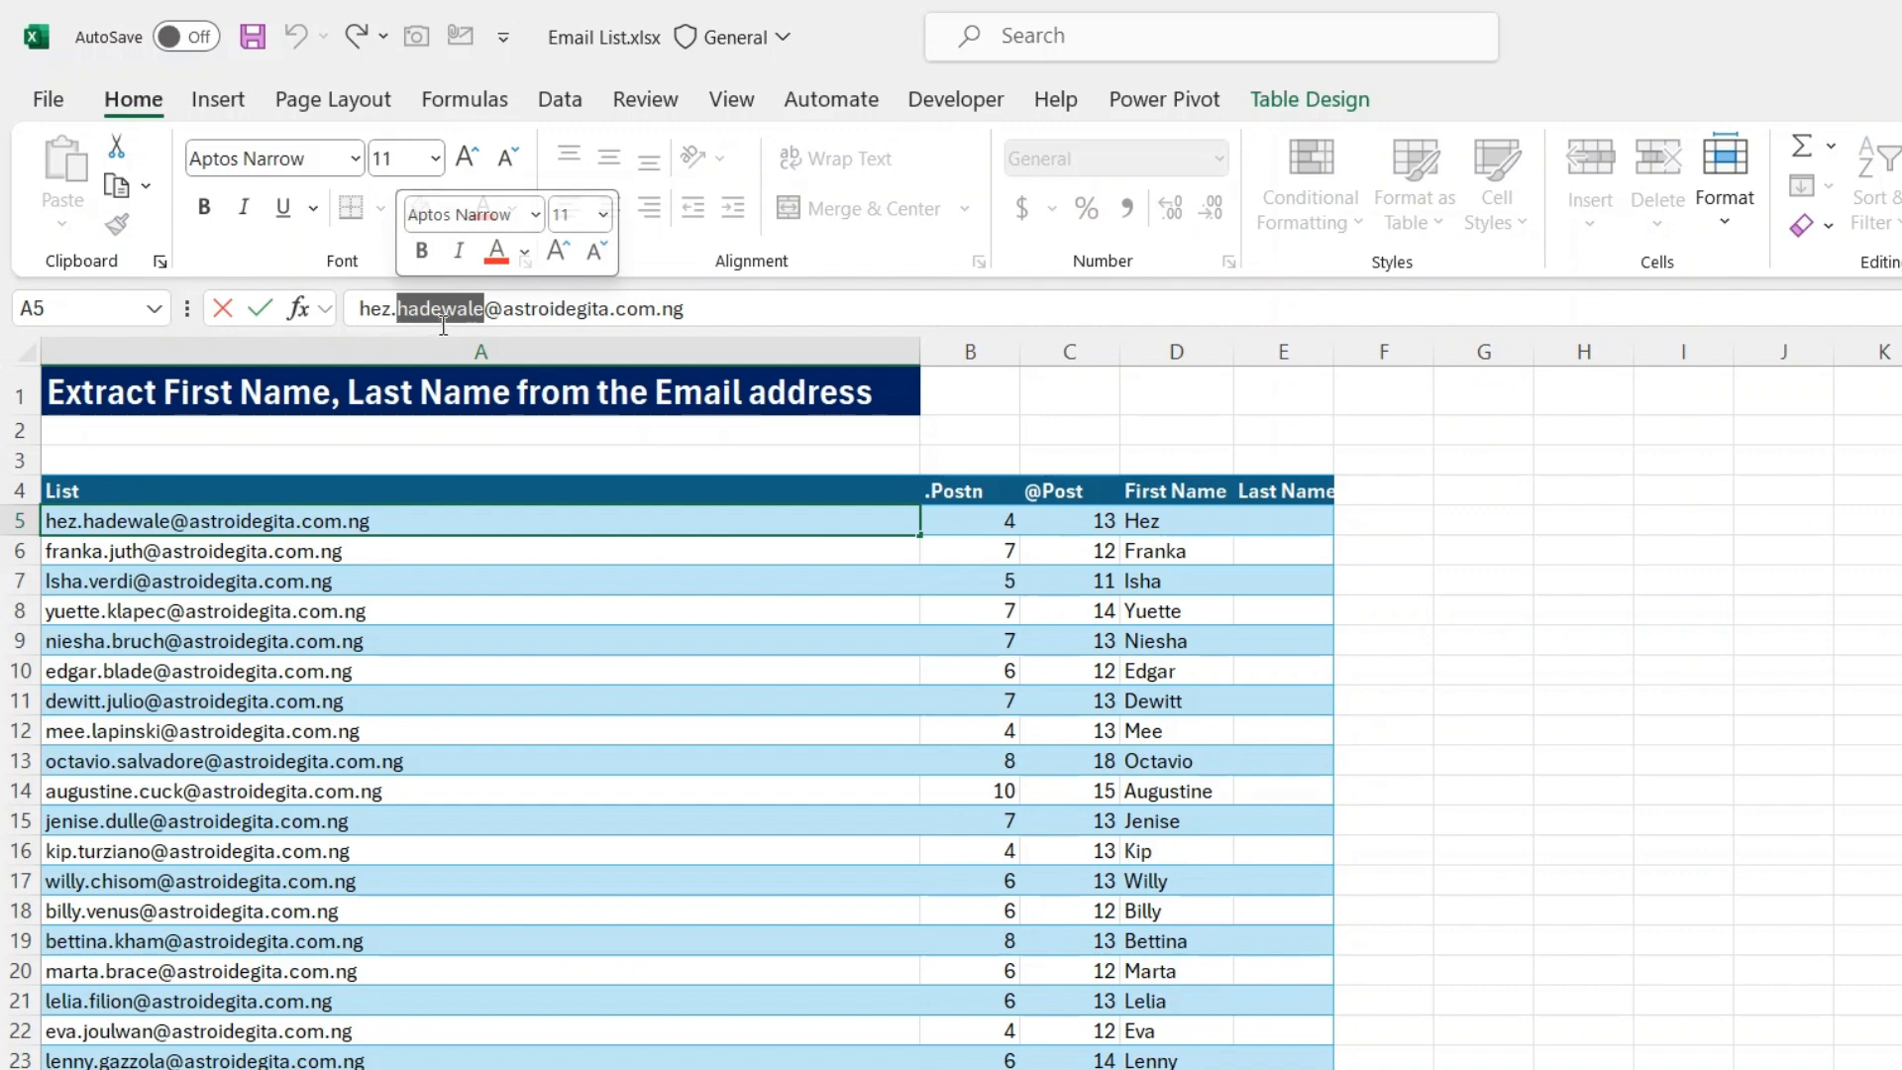
left_click_drag(395, 309, 360, 310)
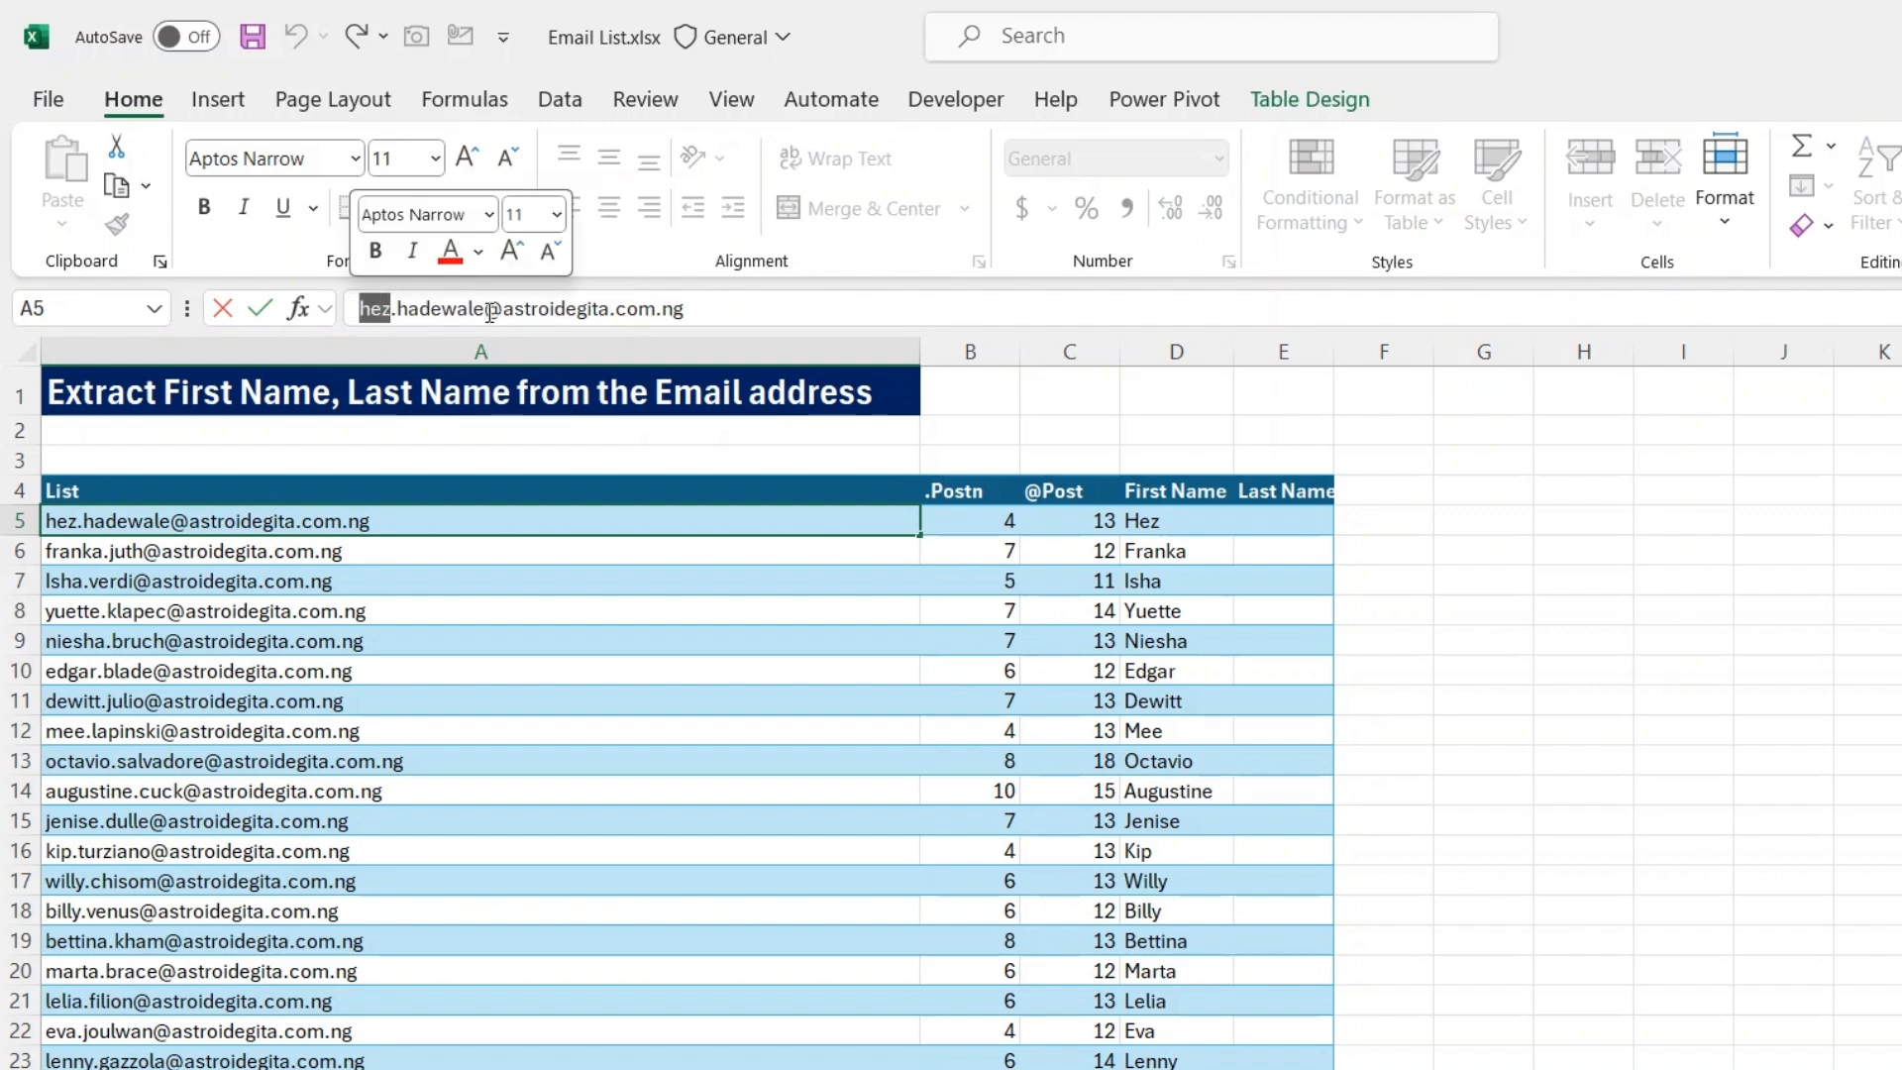
left_click_drag(484, 309, 711, 318)
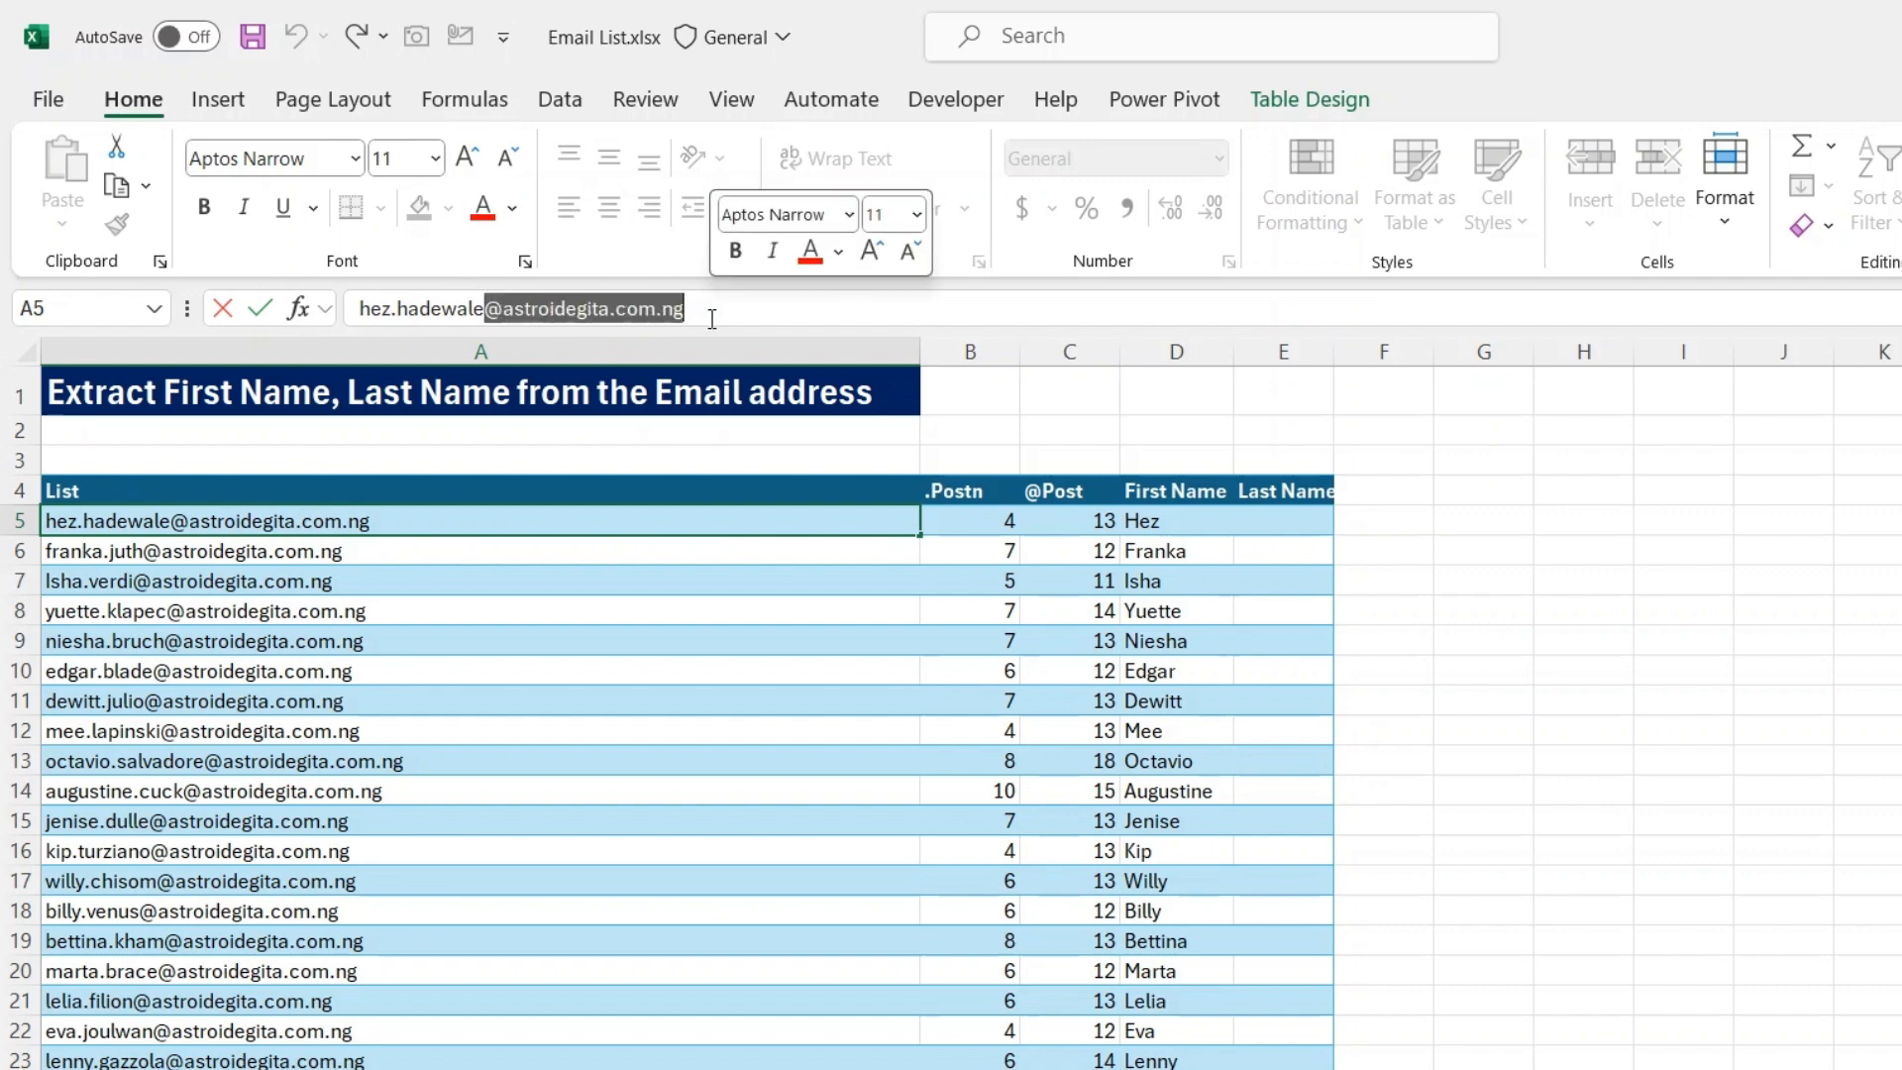
key("Return")
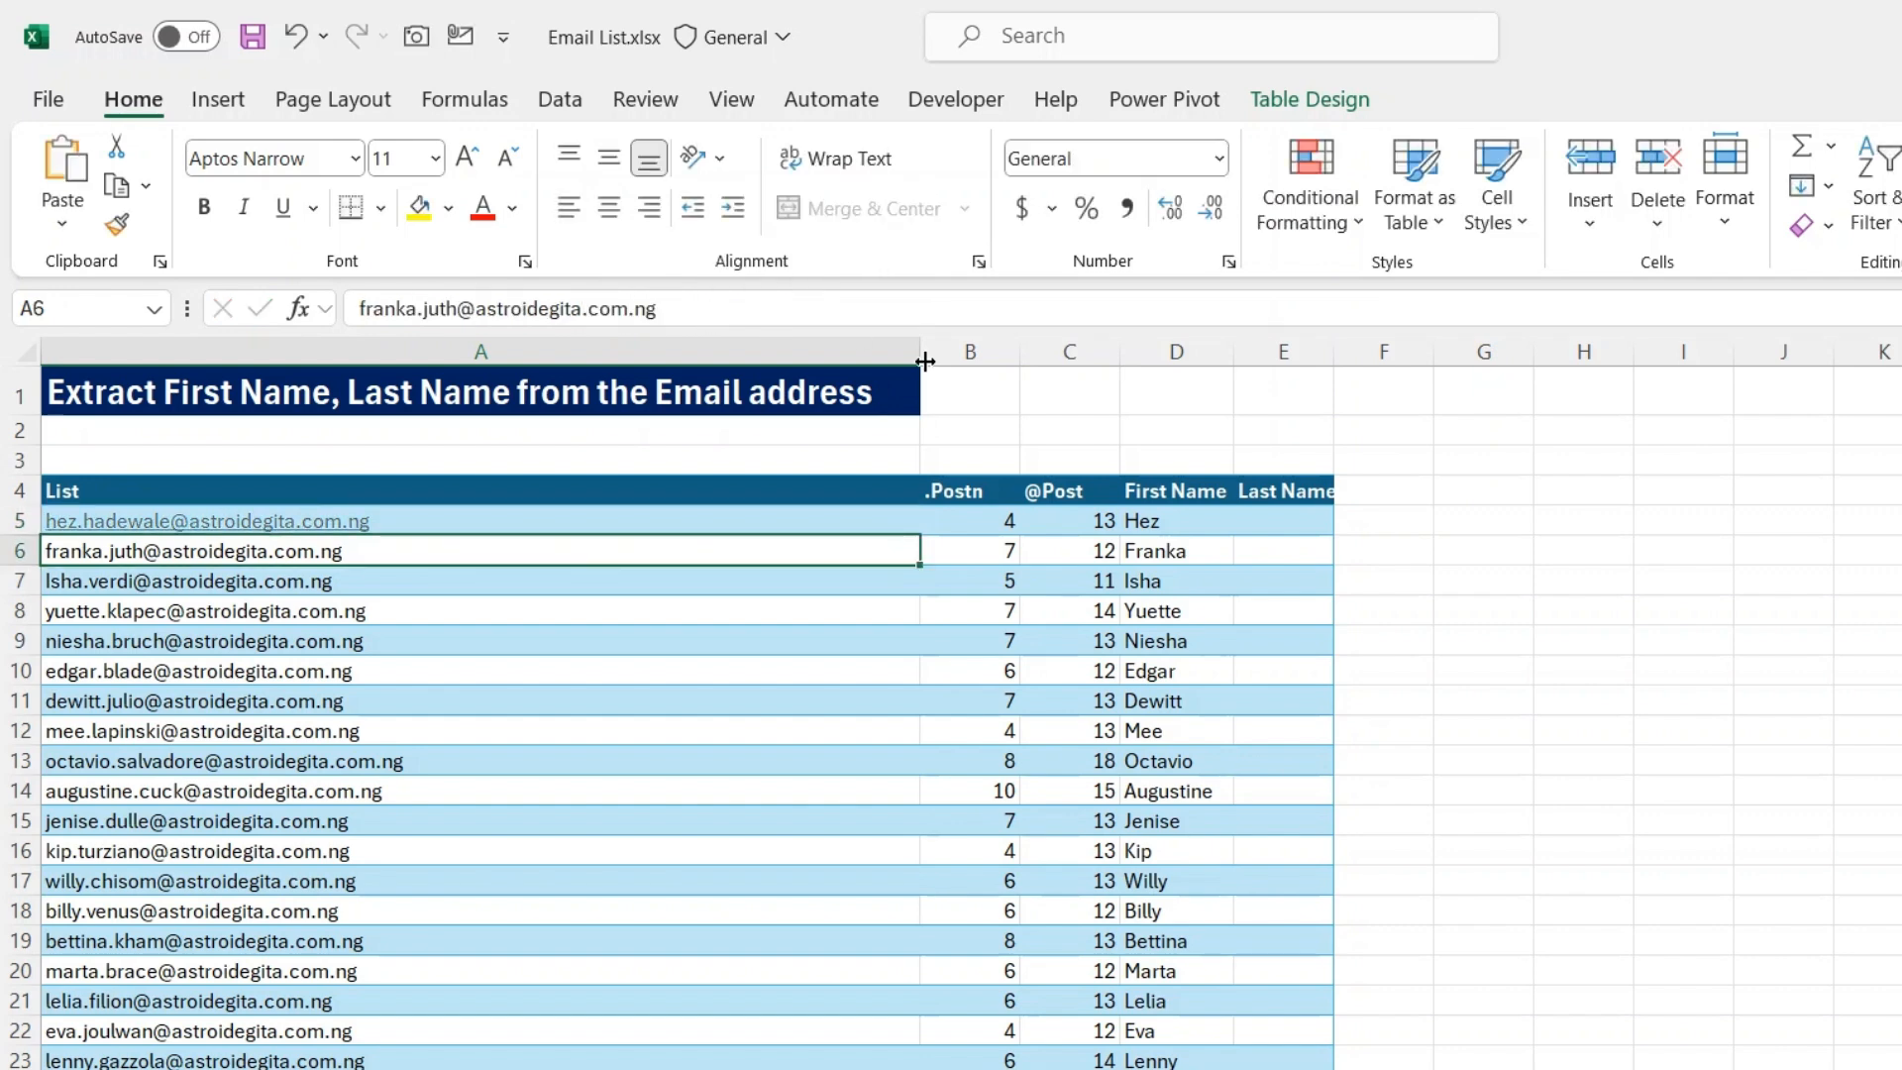
left_click(1278, 520)
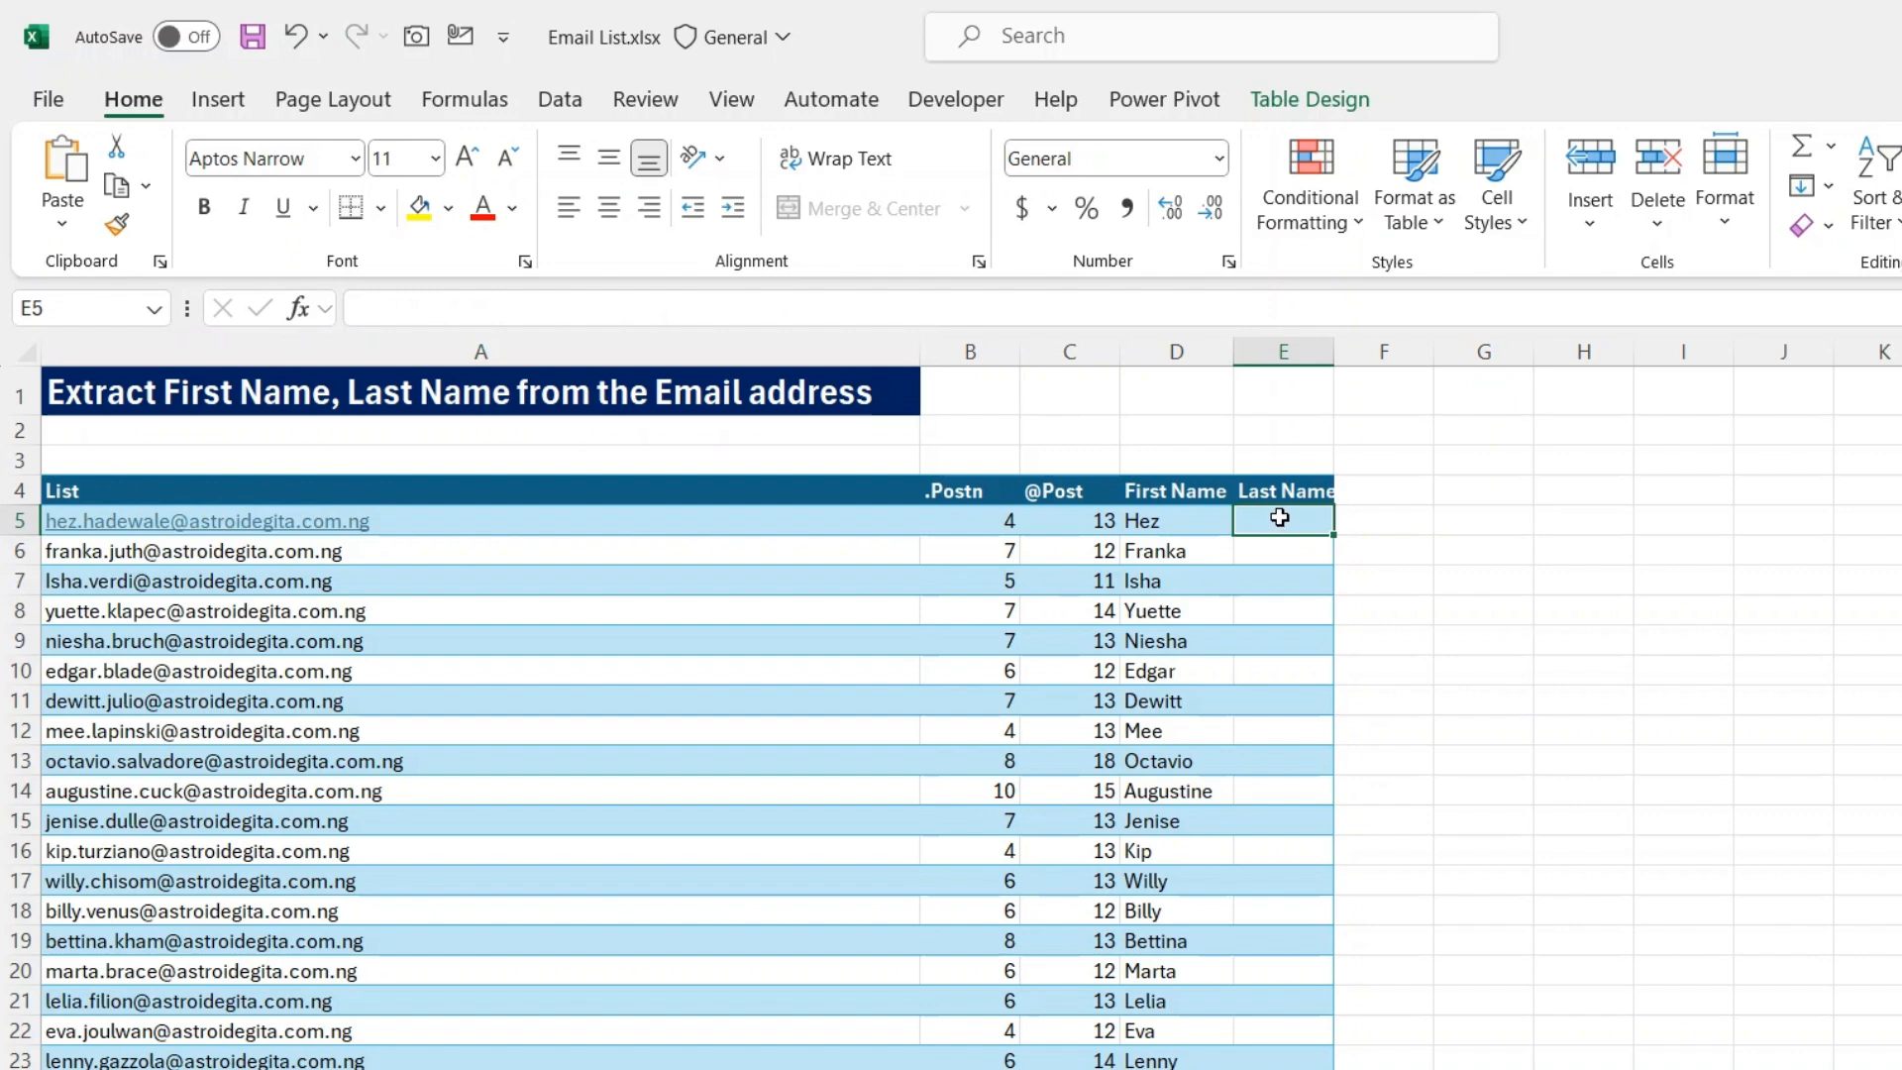
type("=proper")
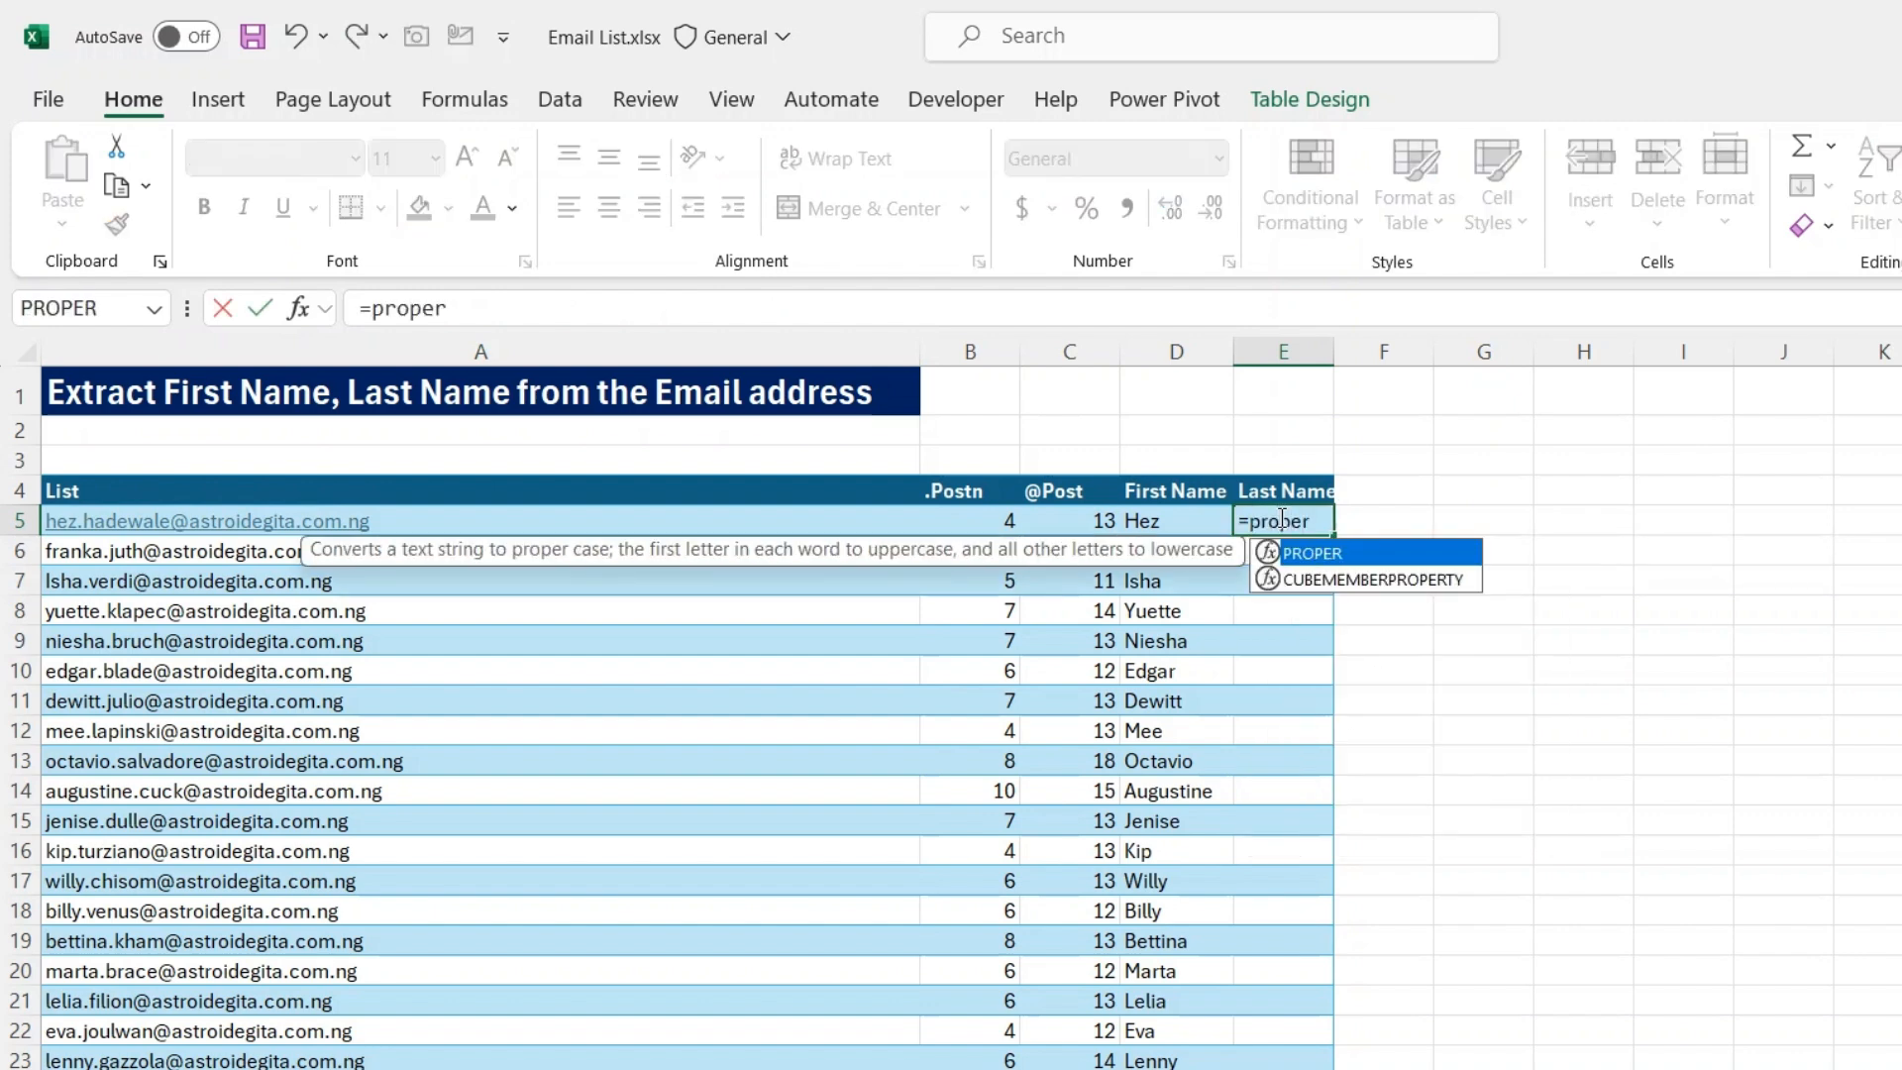
key("Tab")
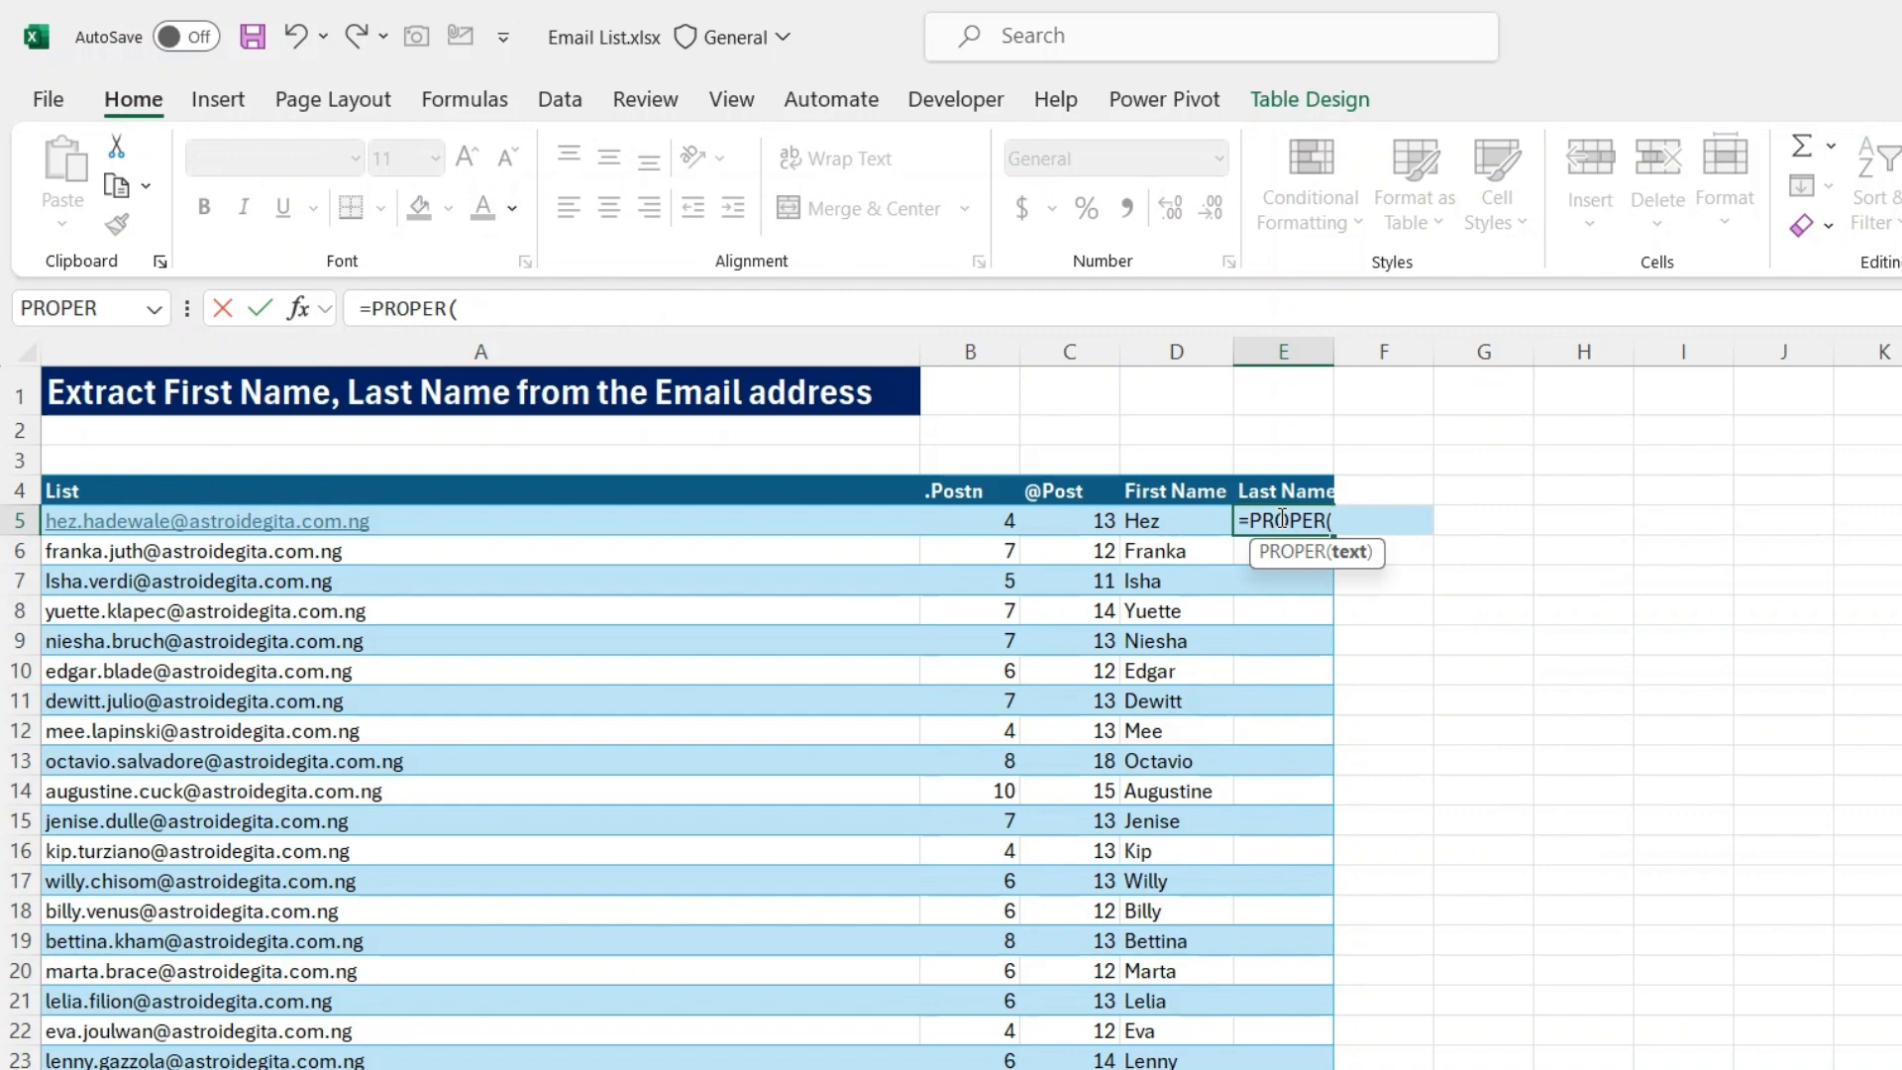
type("mid")
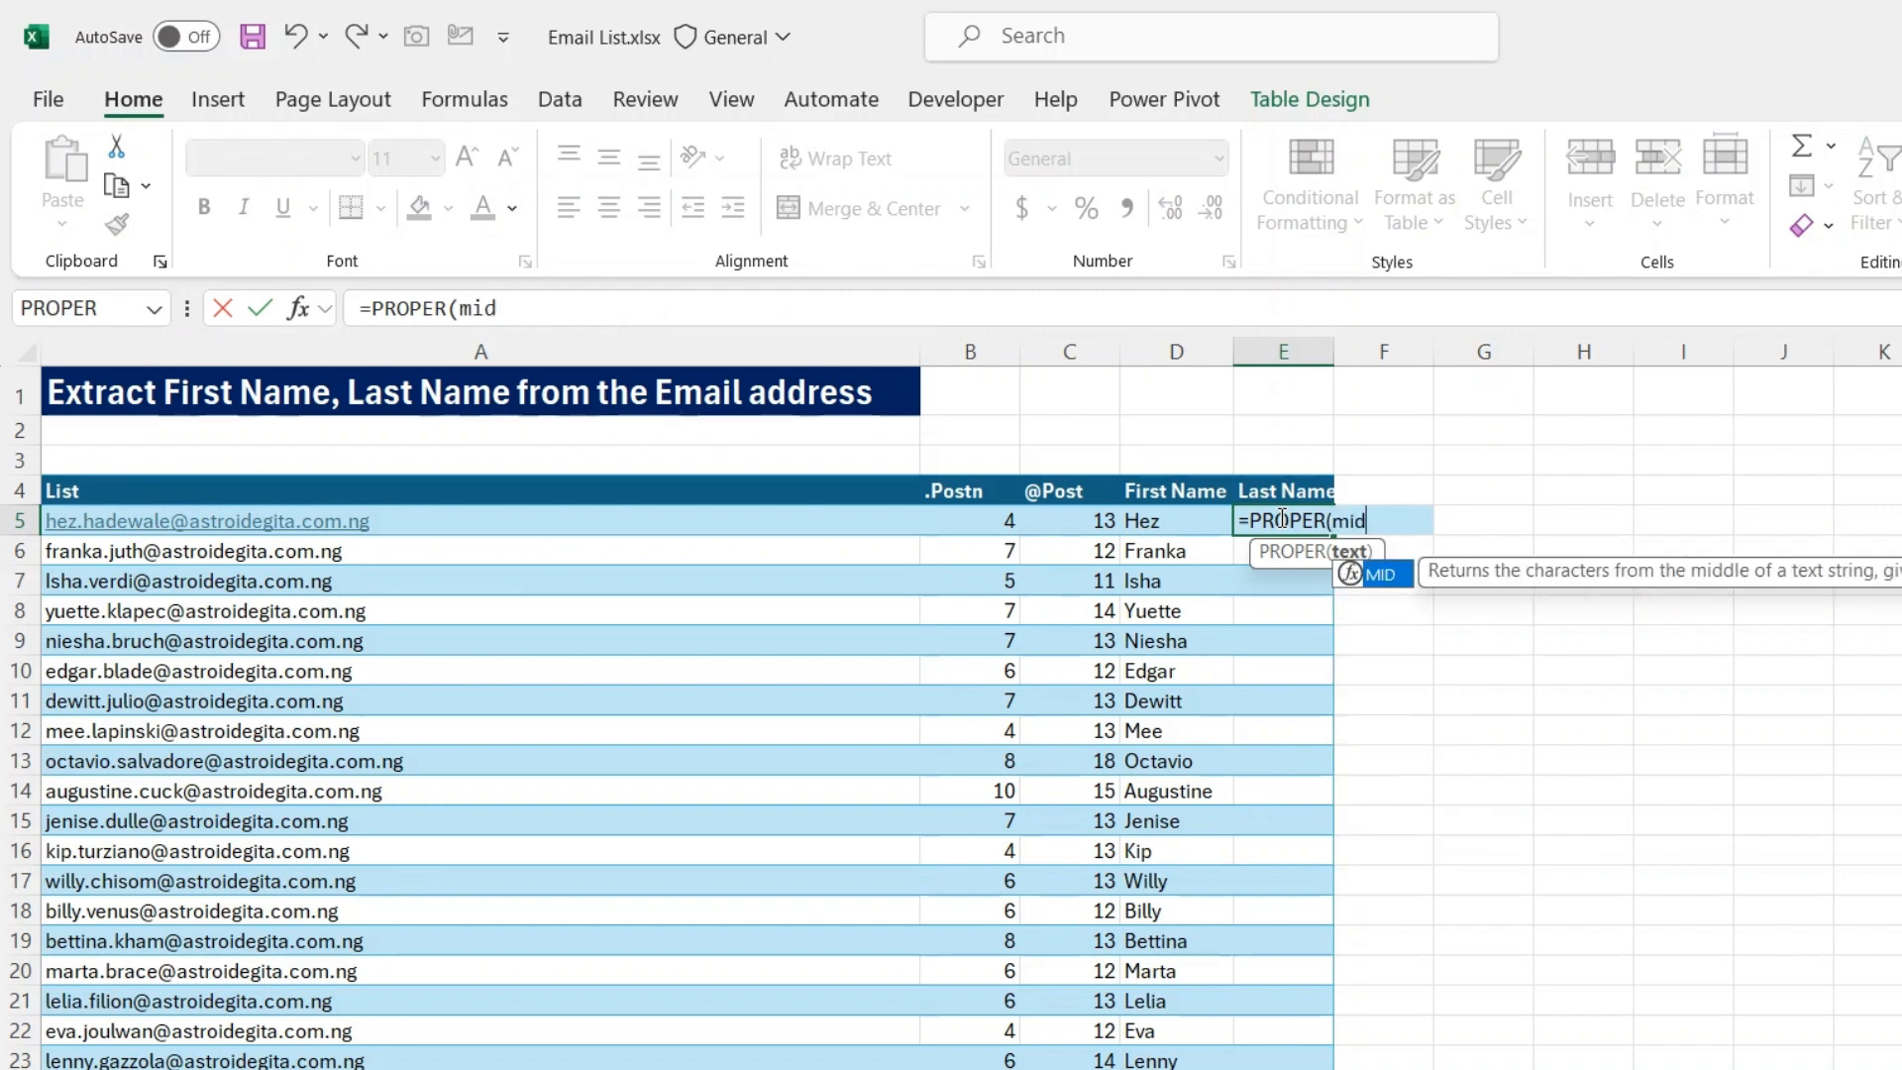
key("Tab")
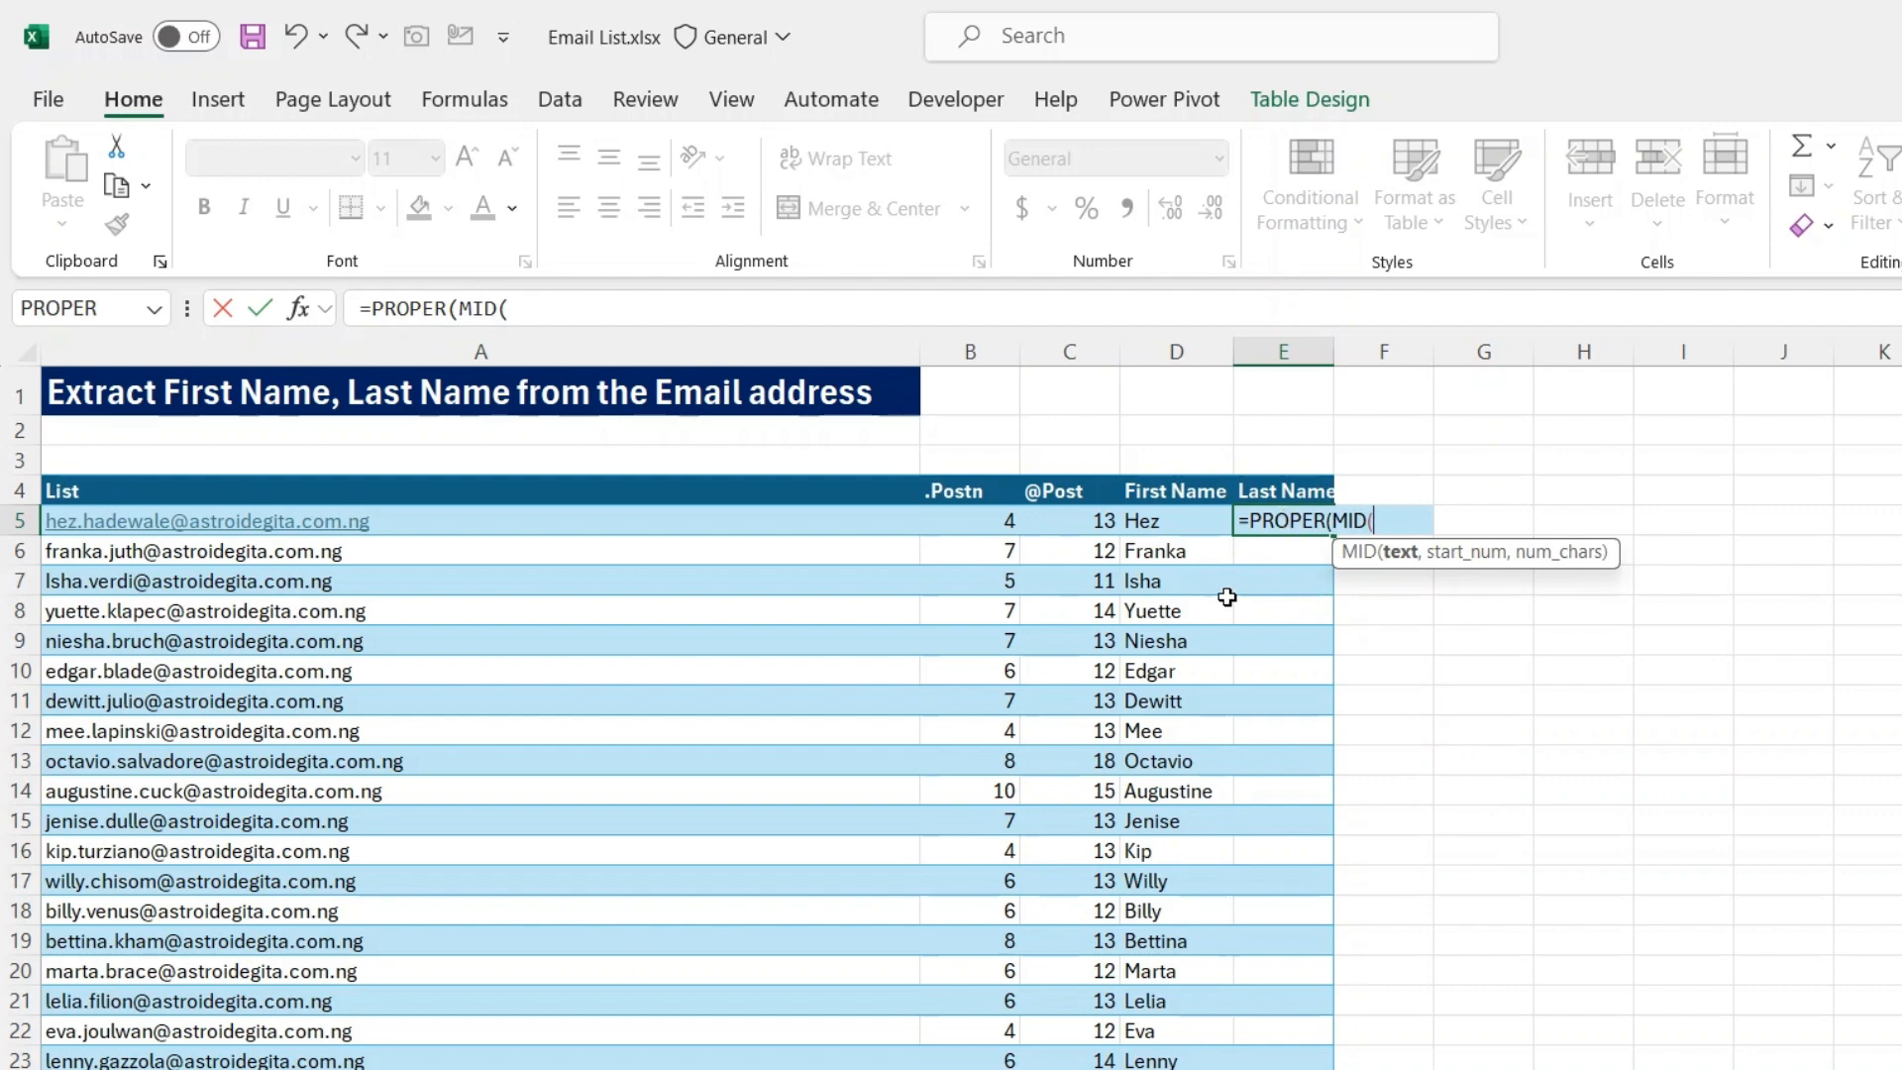
left_click(651, 522)
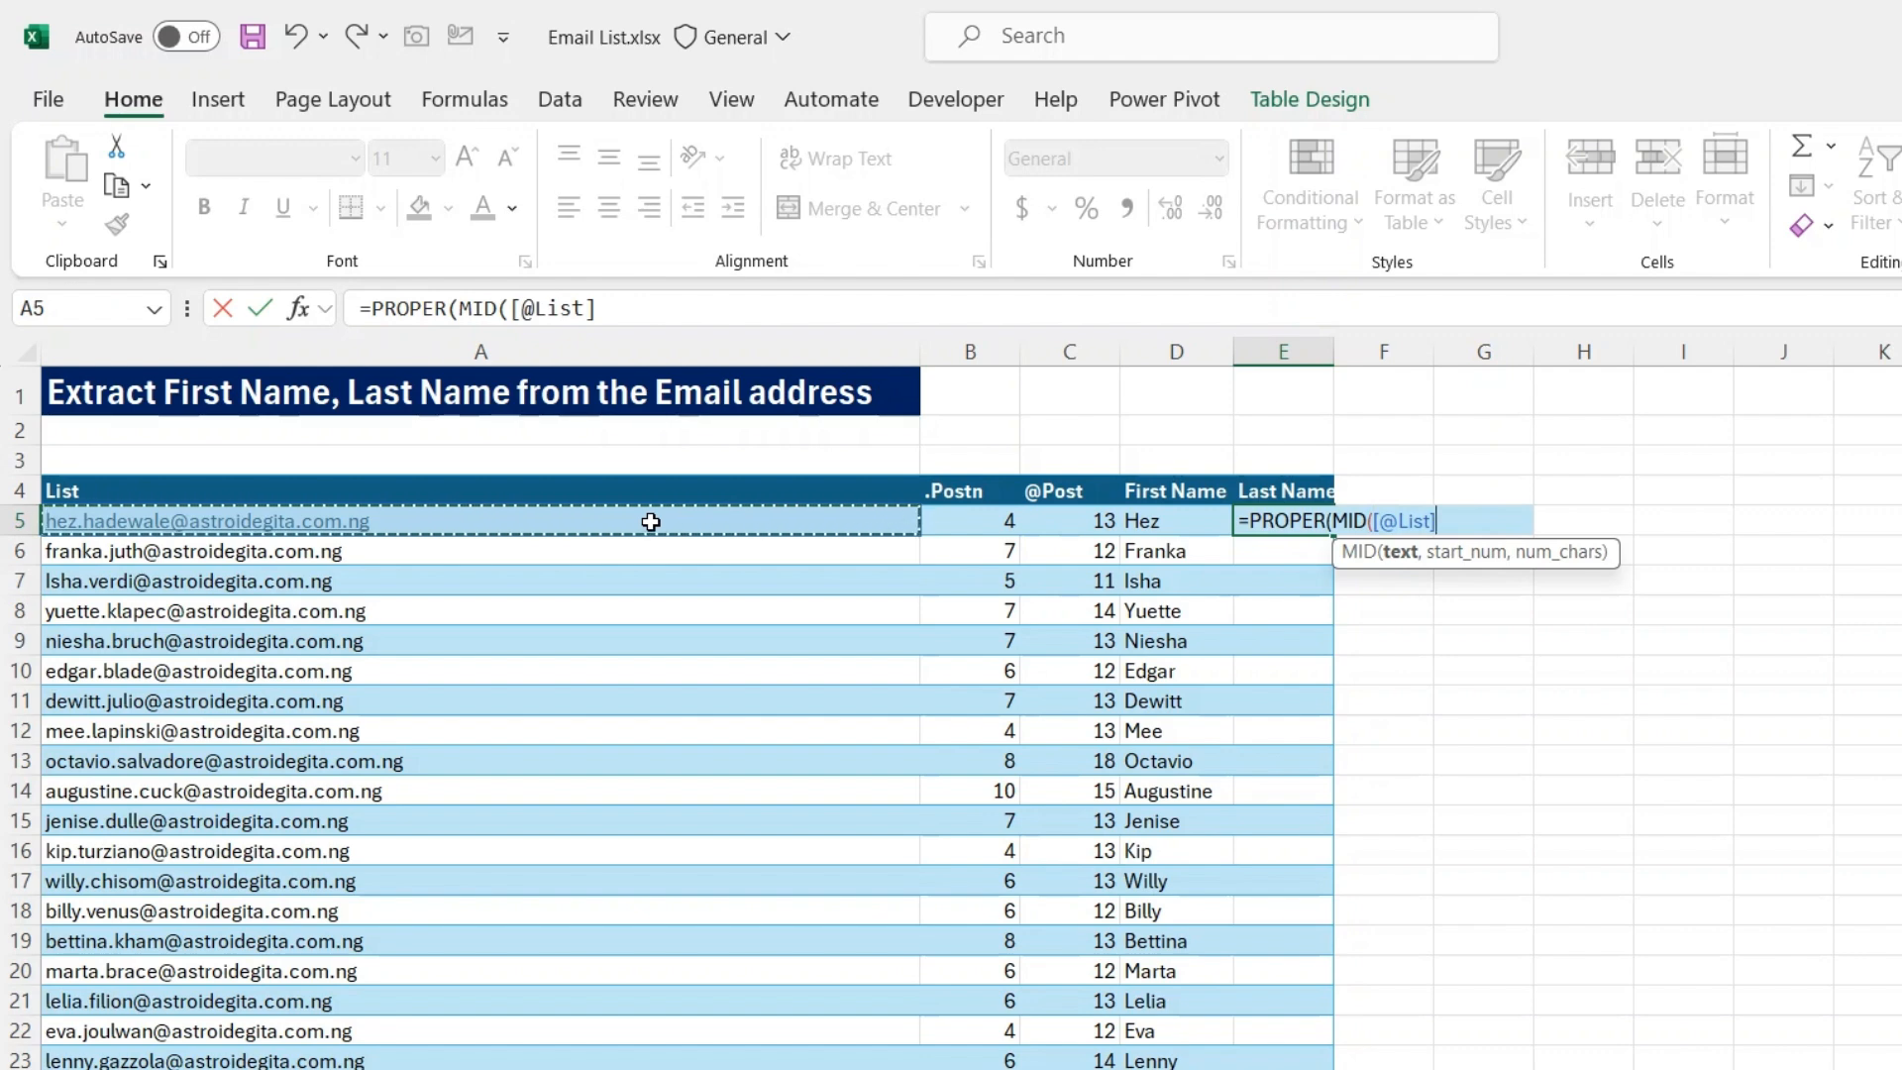
type(",")
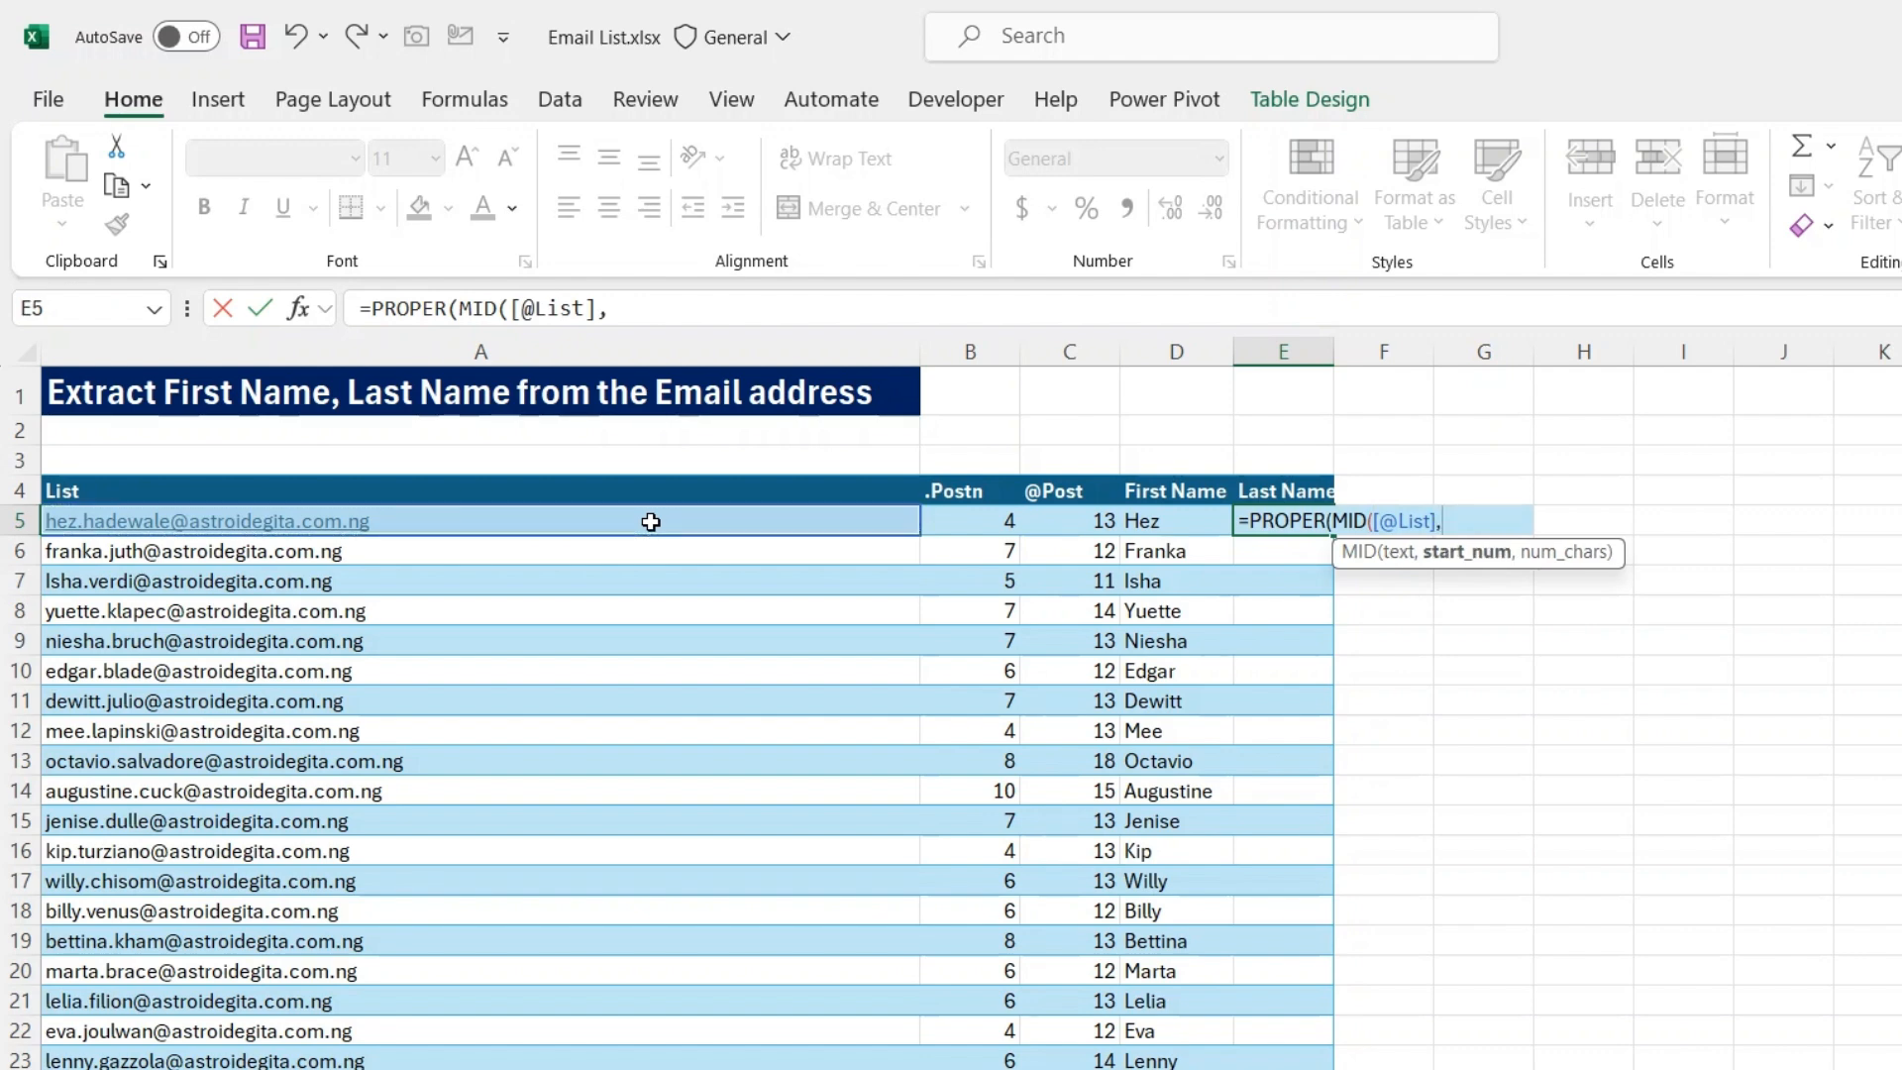
left_click(959, 525)
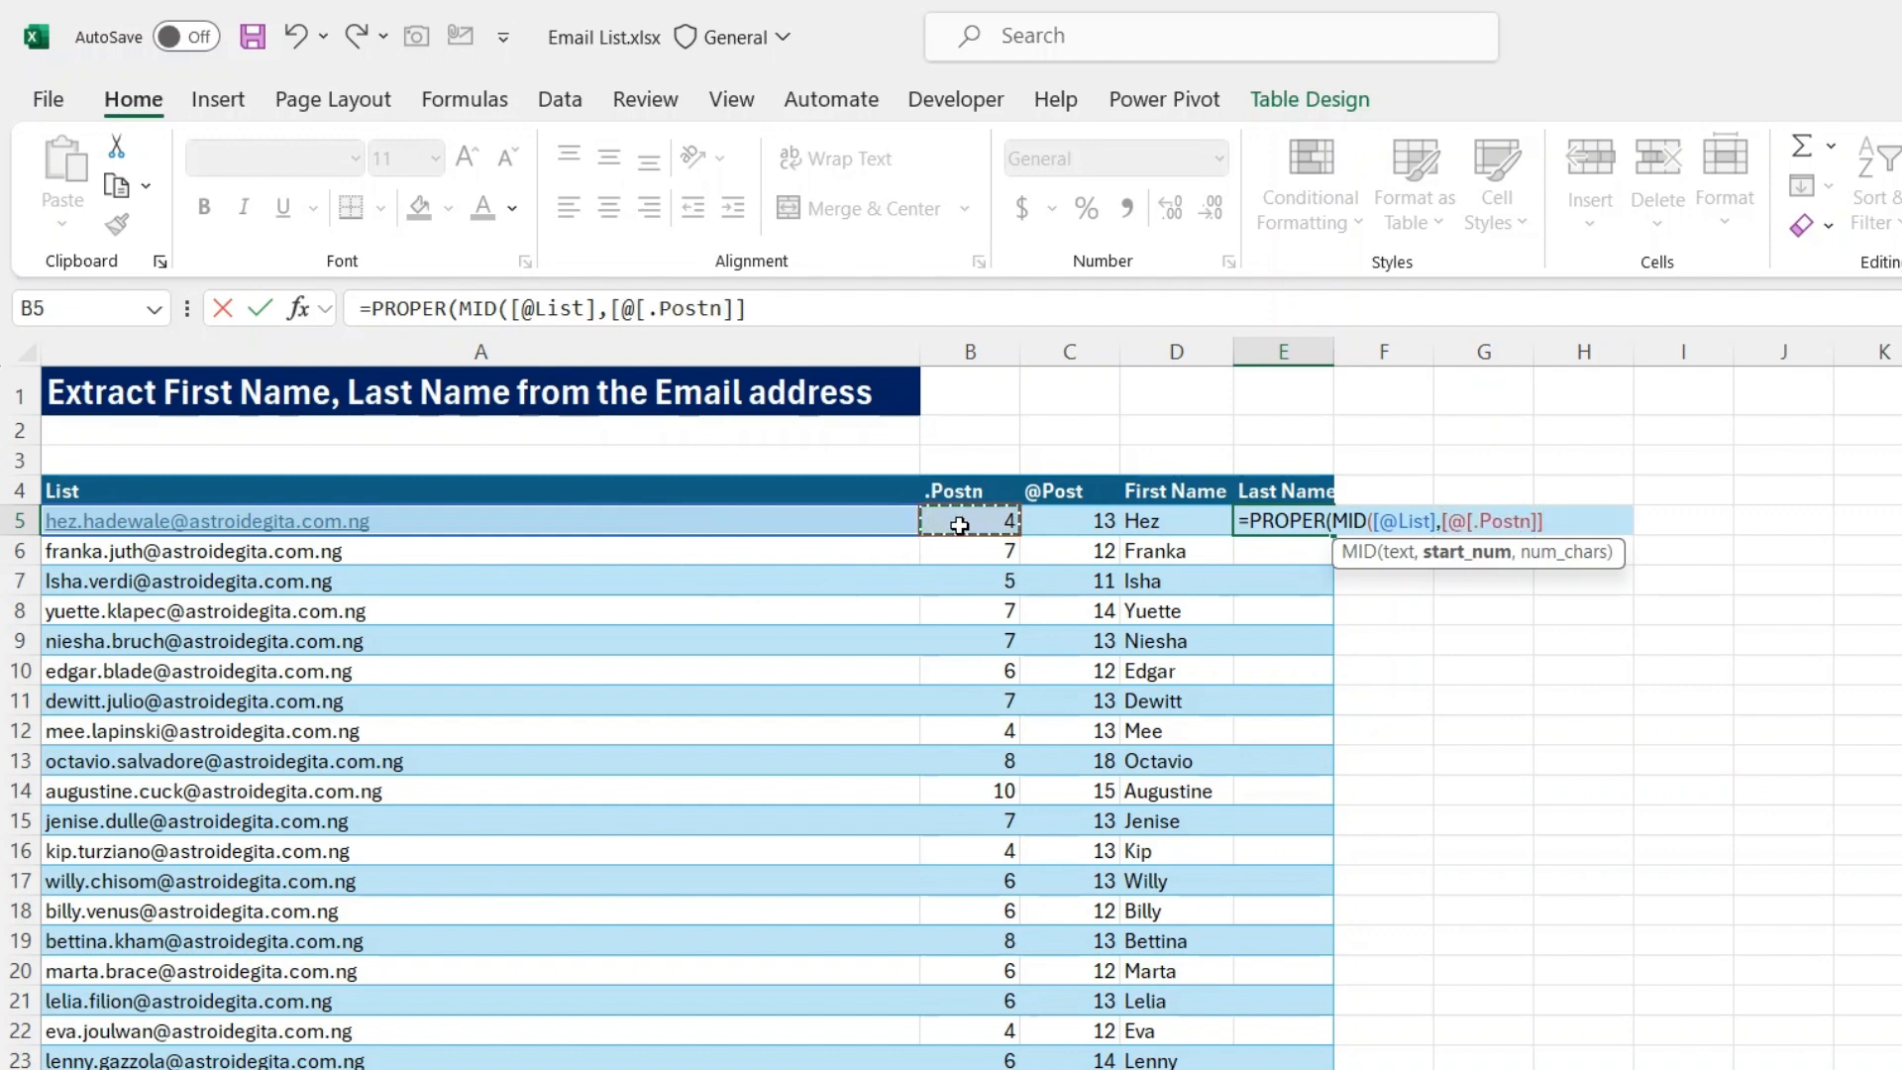
type("+")
type("1,")
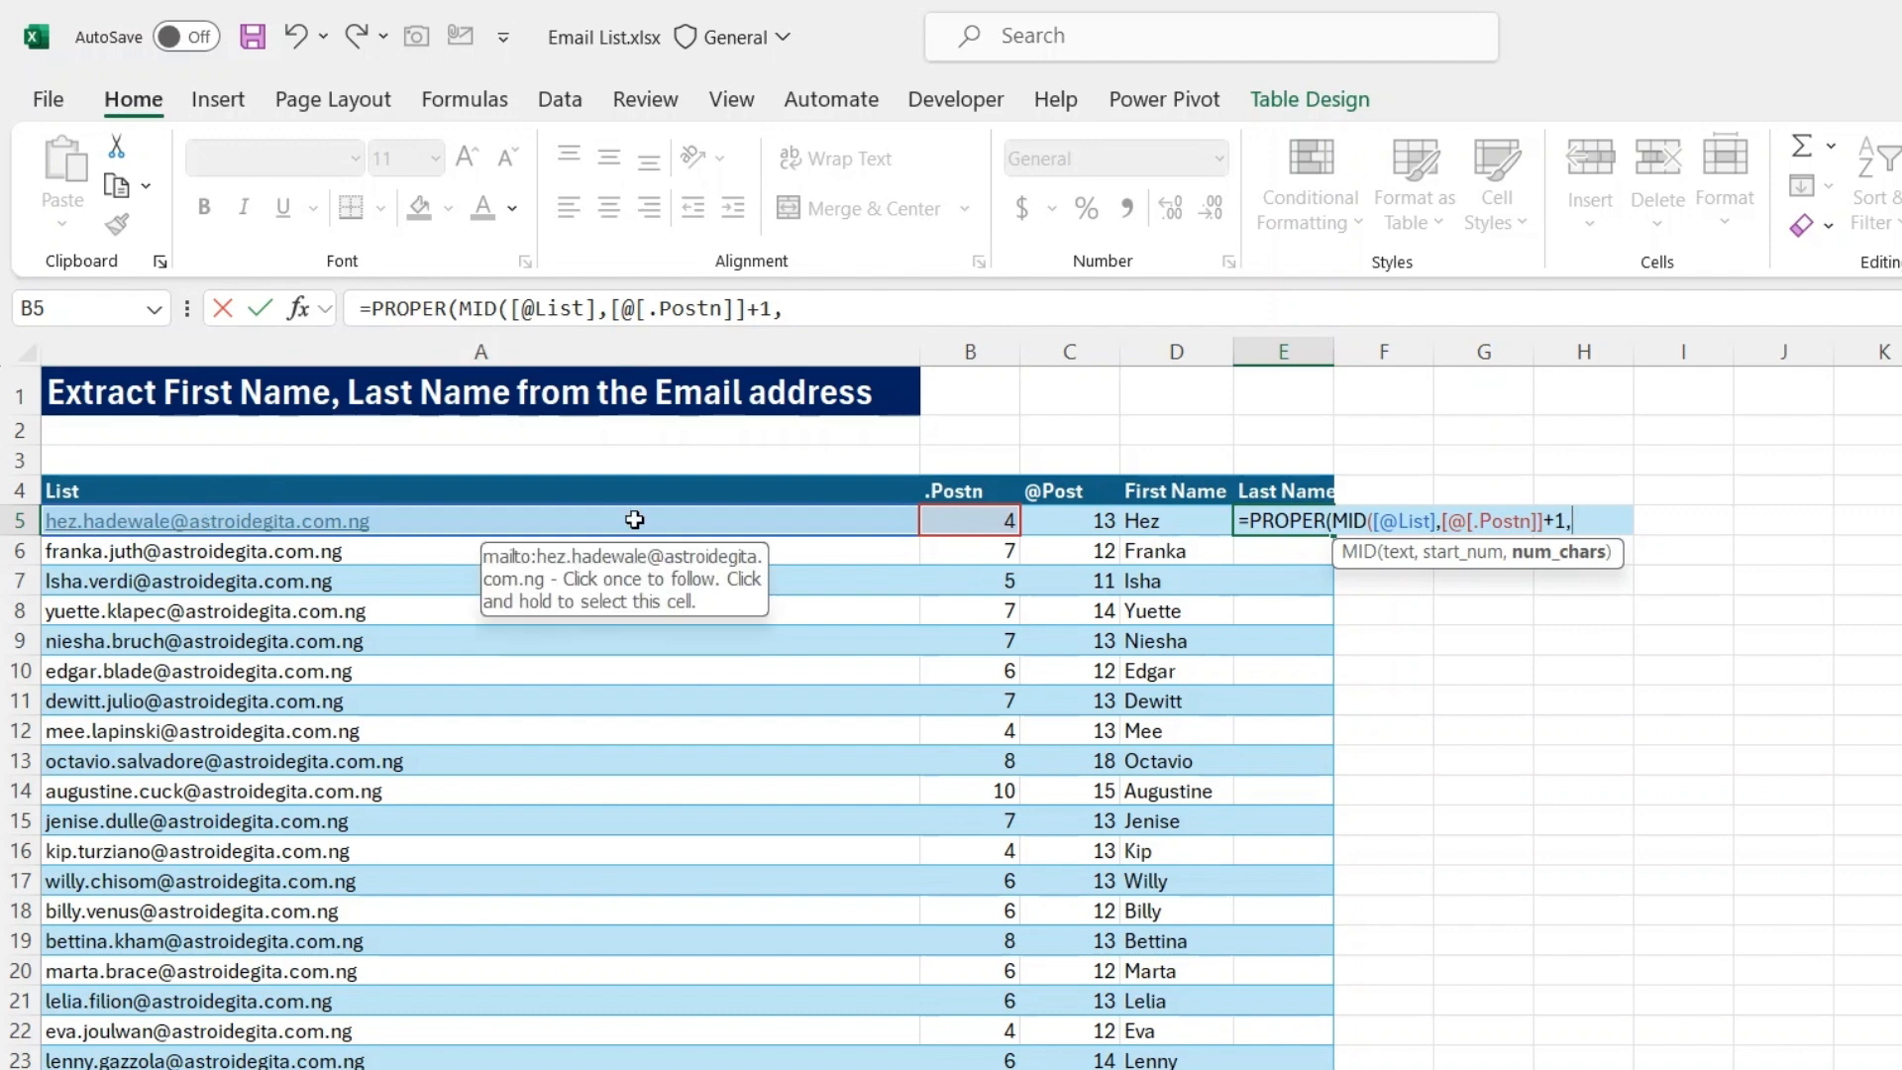
left_click(1080, 519)
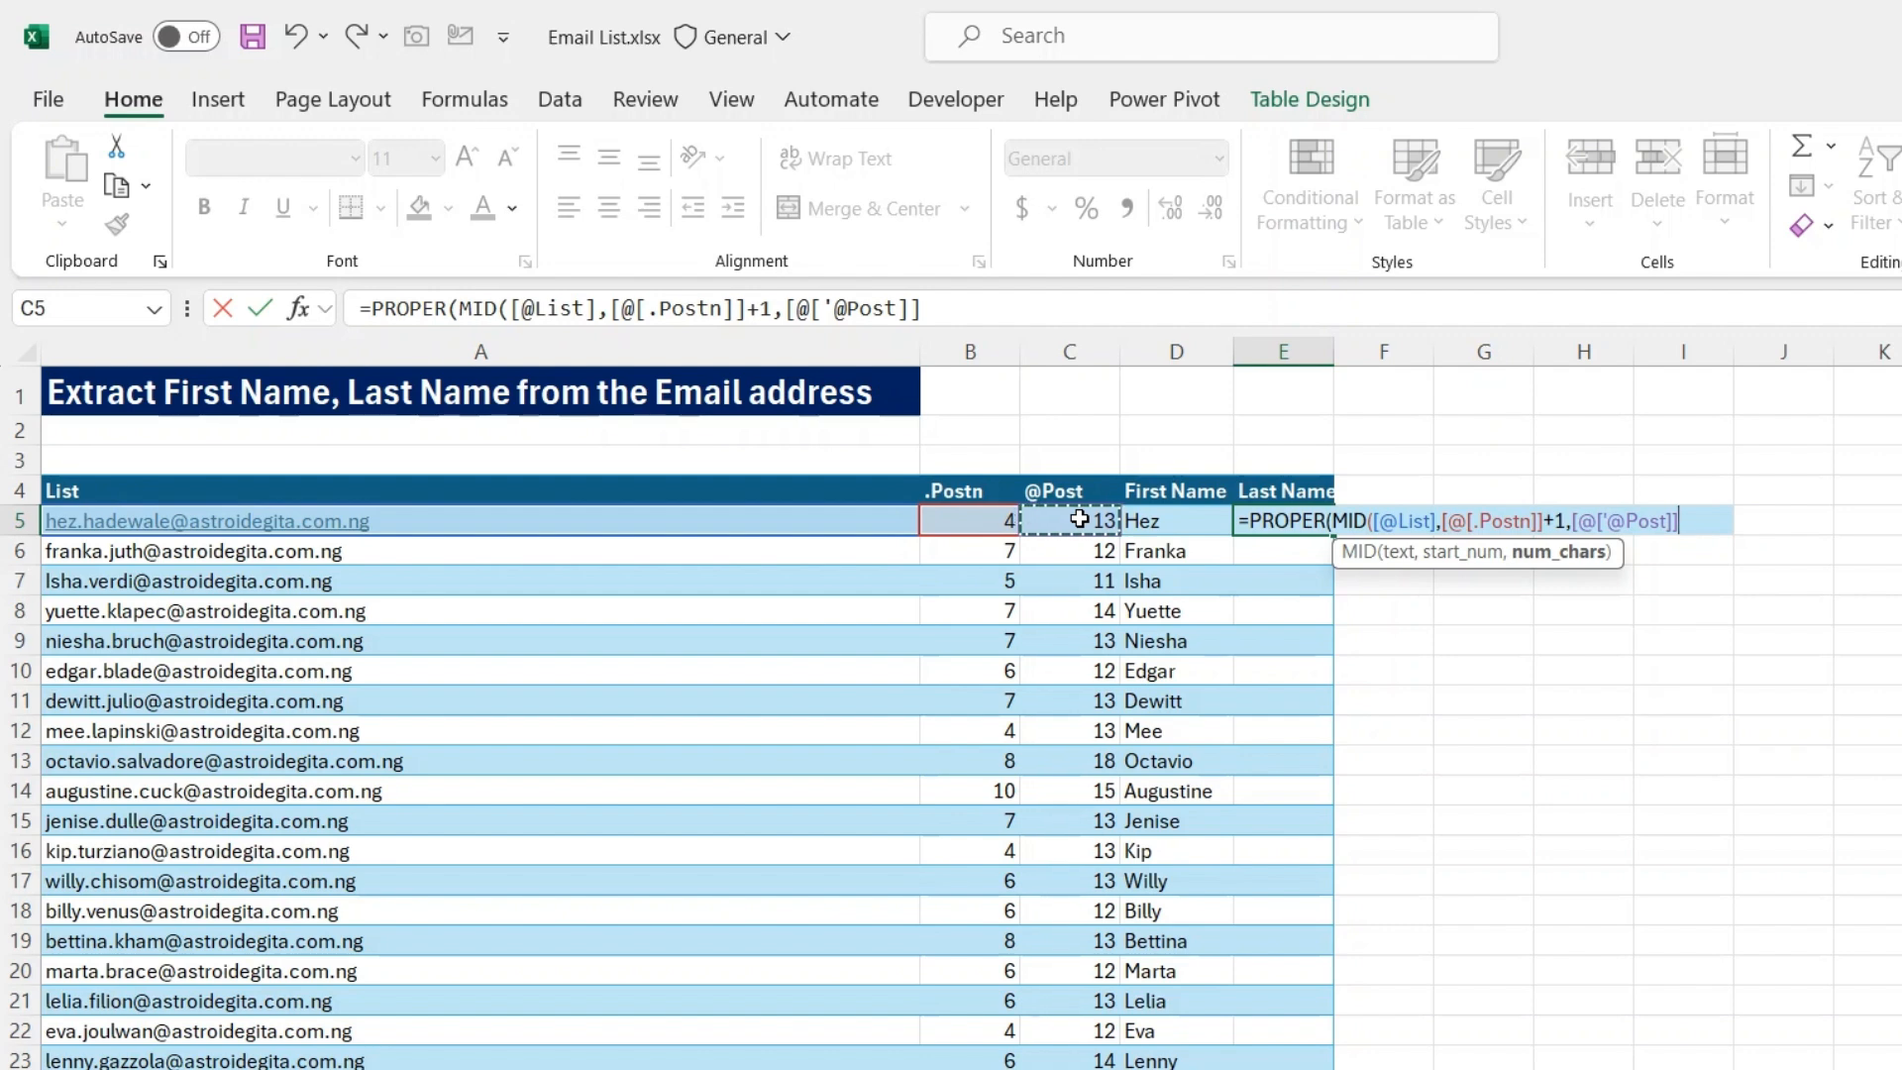
type("-")
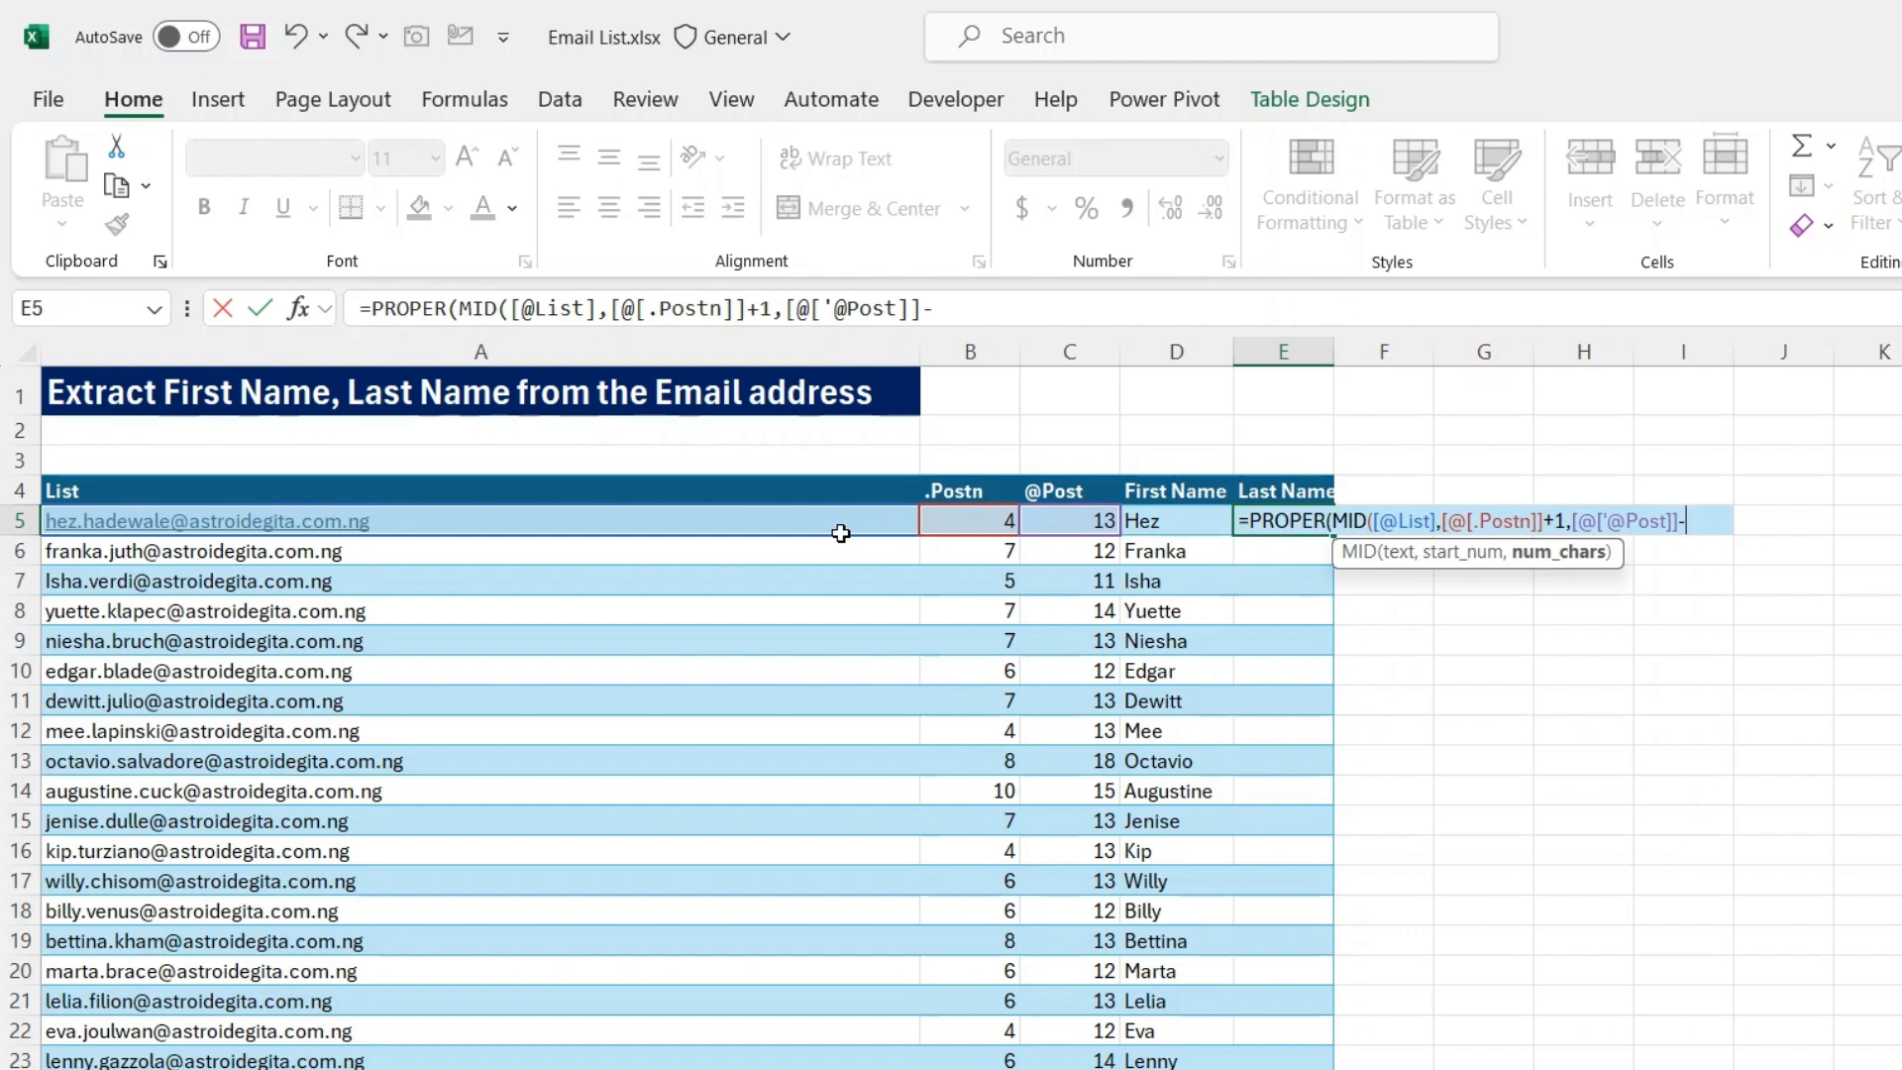
left_click(983, 517)
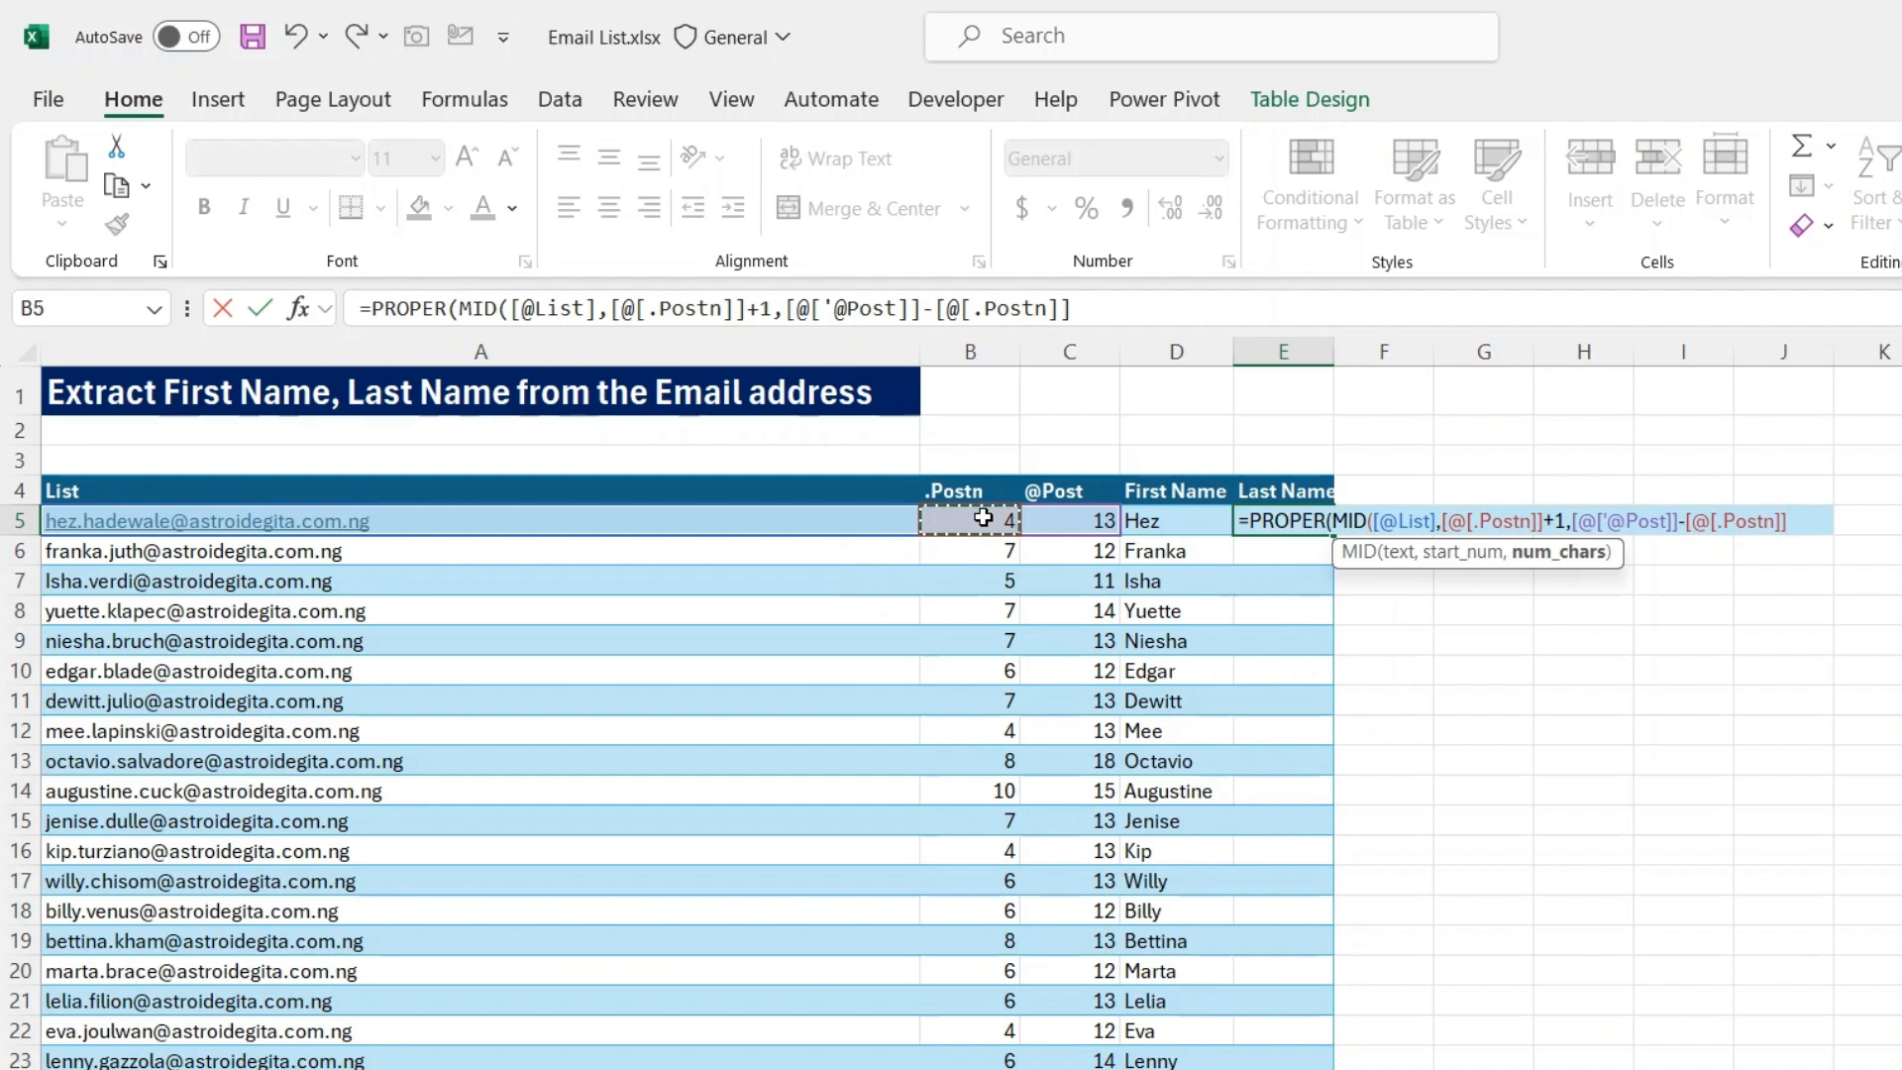
type("-1)")
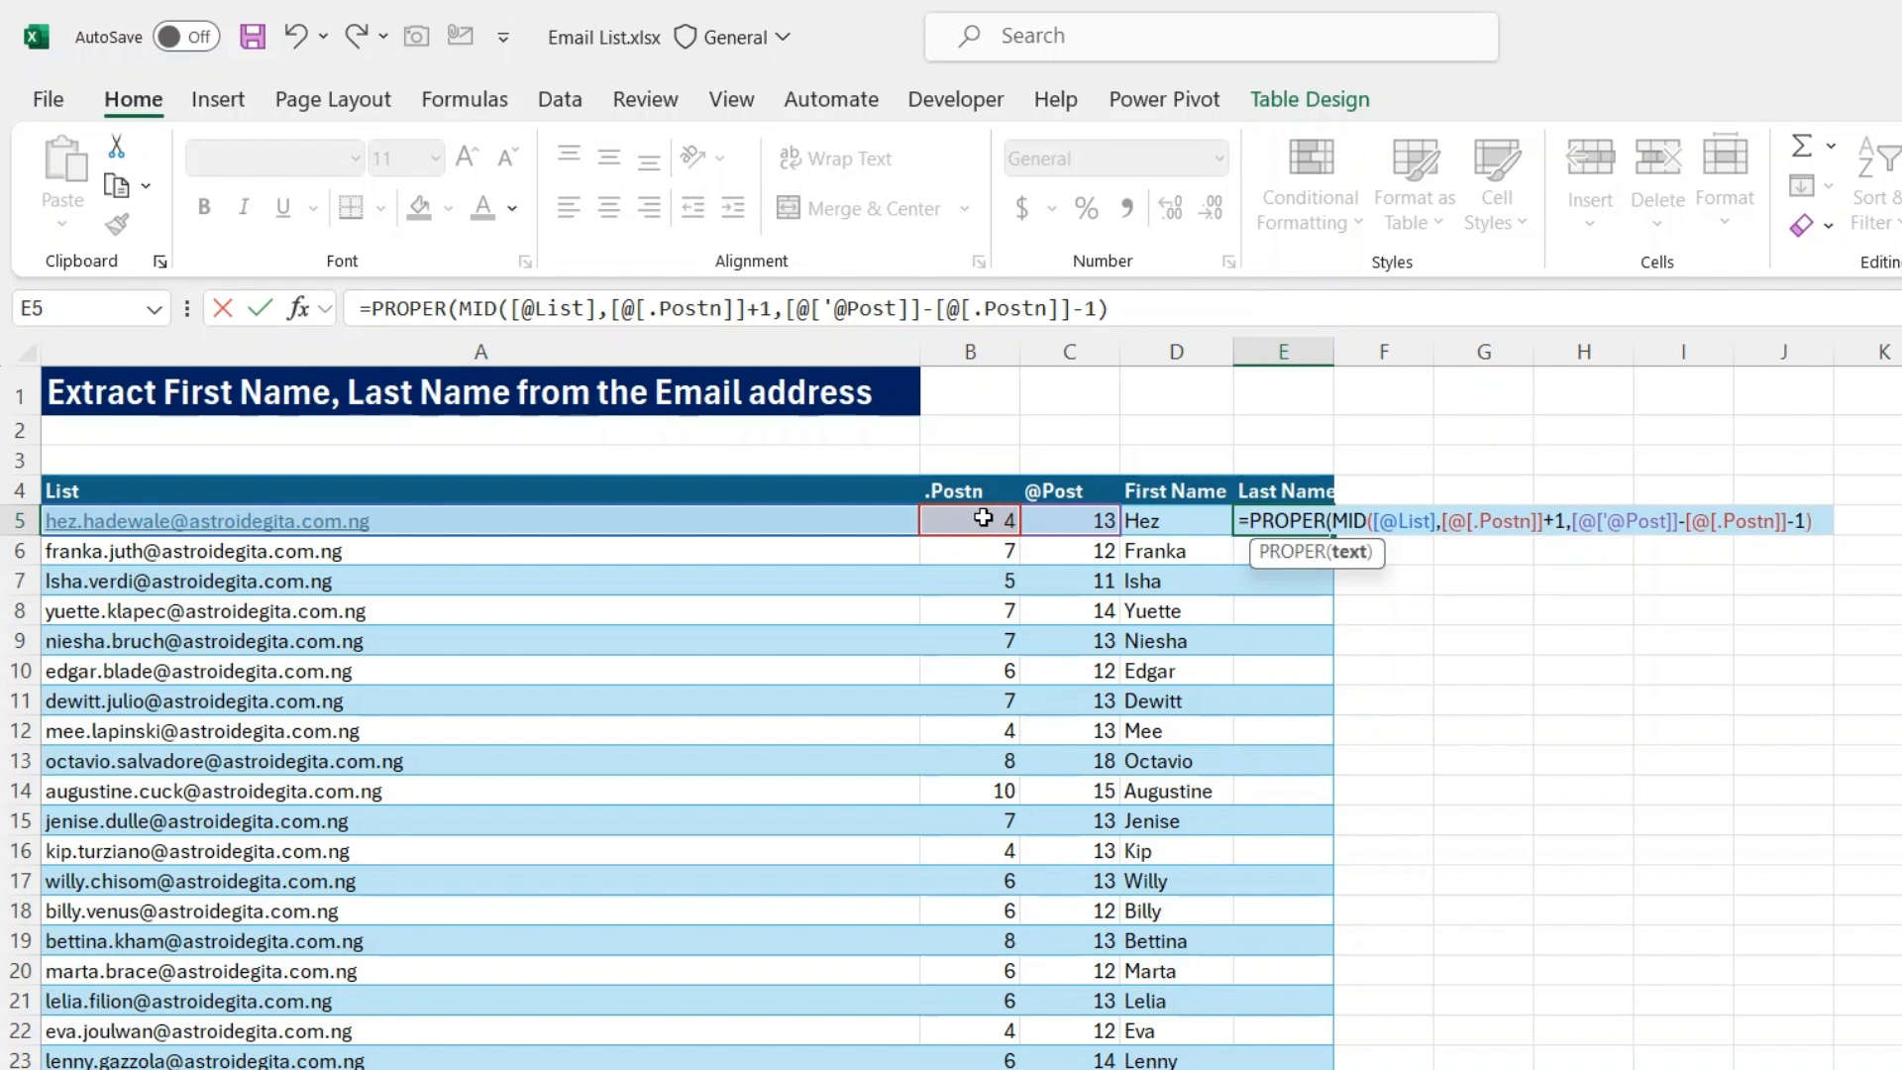
type(")")
key("ctrl+Return")
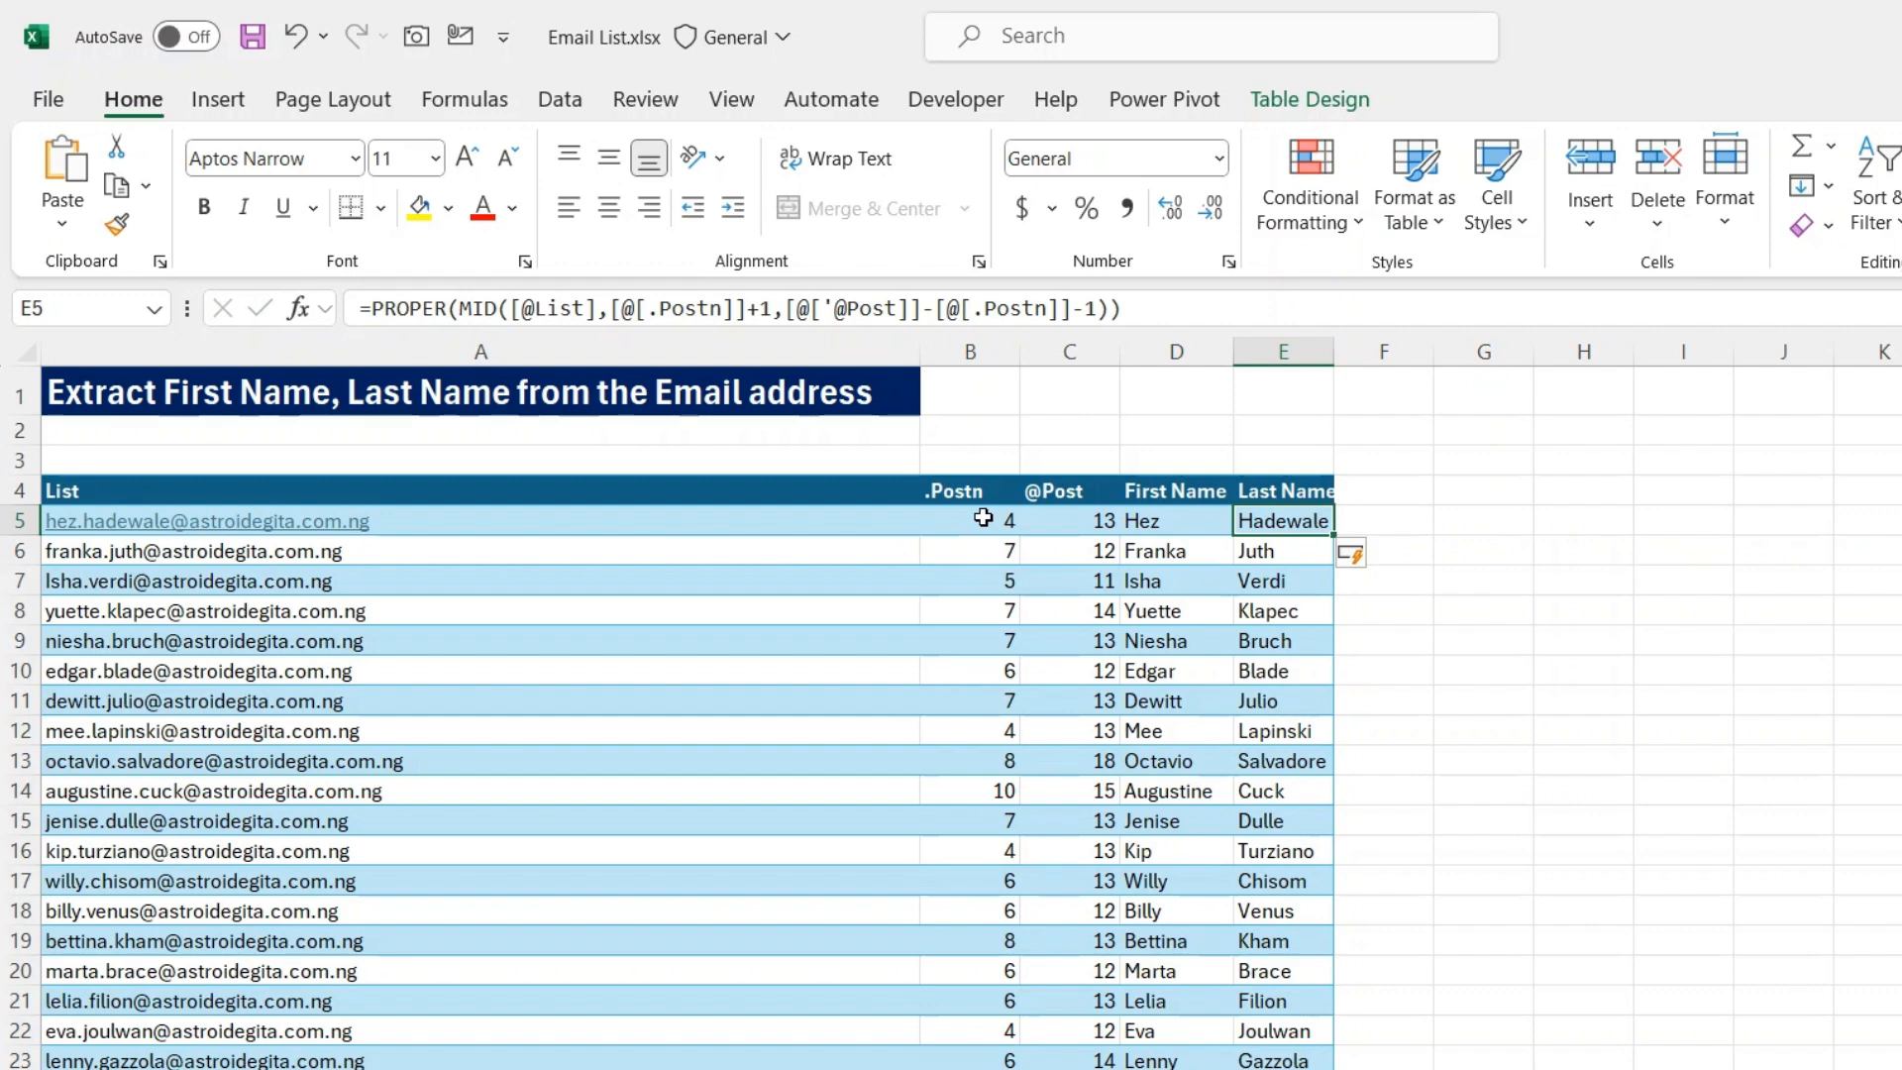
left_click_drag(1333, 354, 1383, 357)
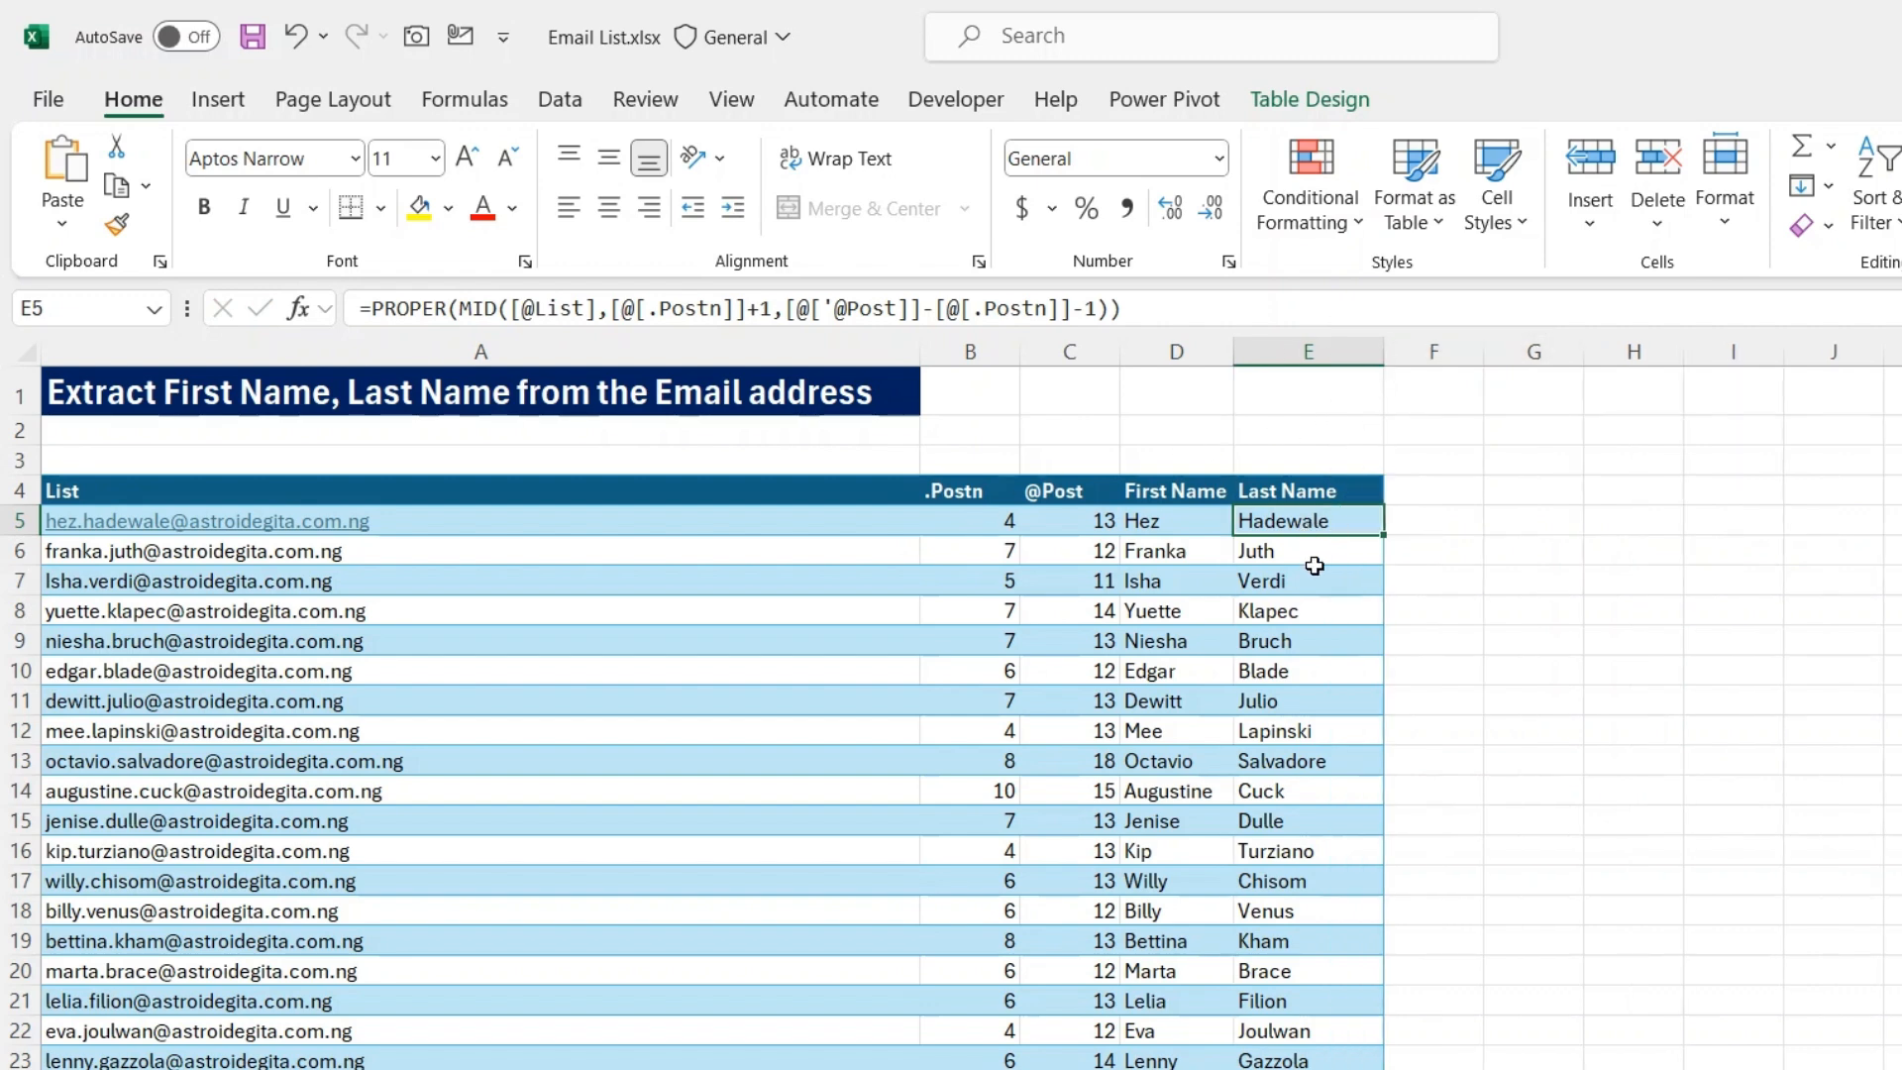